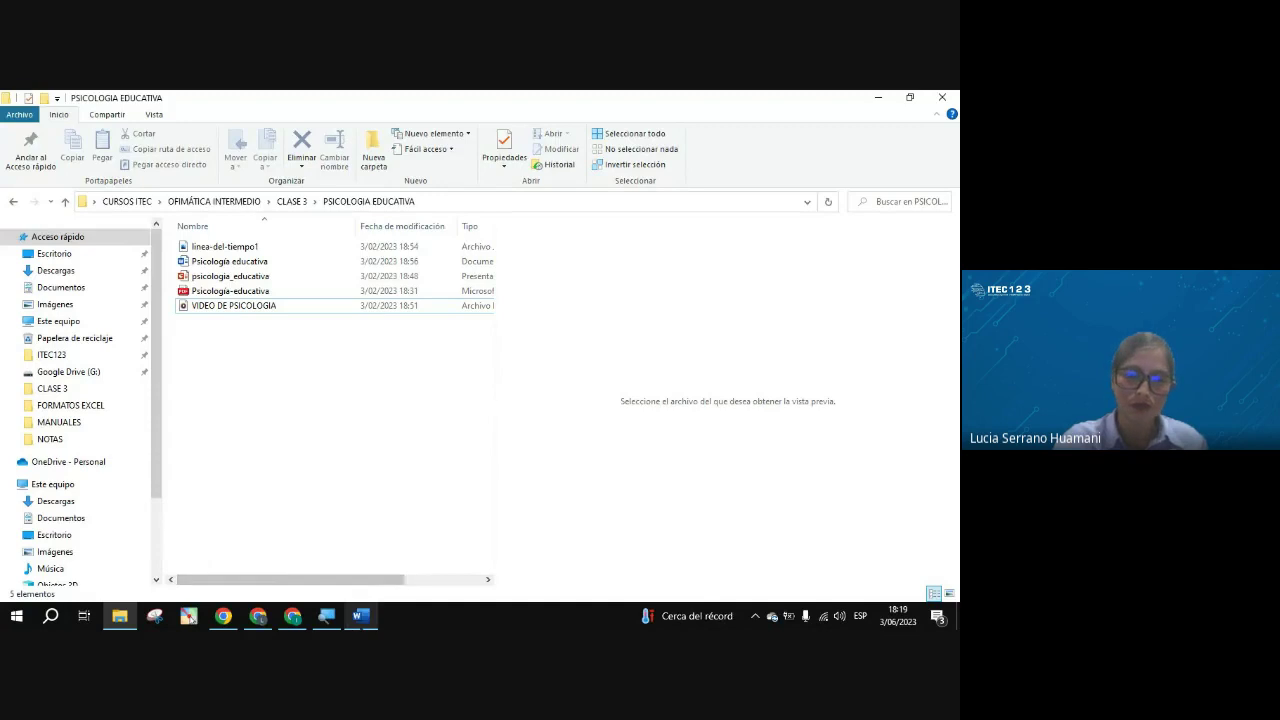
# Switch to the LA PSICOLOGÍA EDUCATIVA - MATERIAL document in Word and look over its headings, text and brain picture.
pyautogui.click(361, 612)
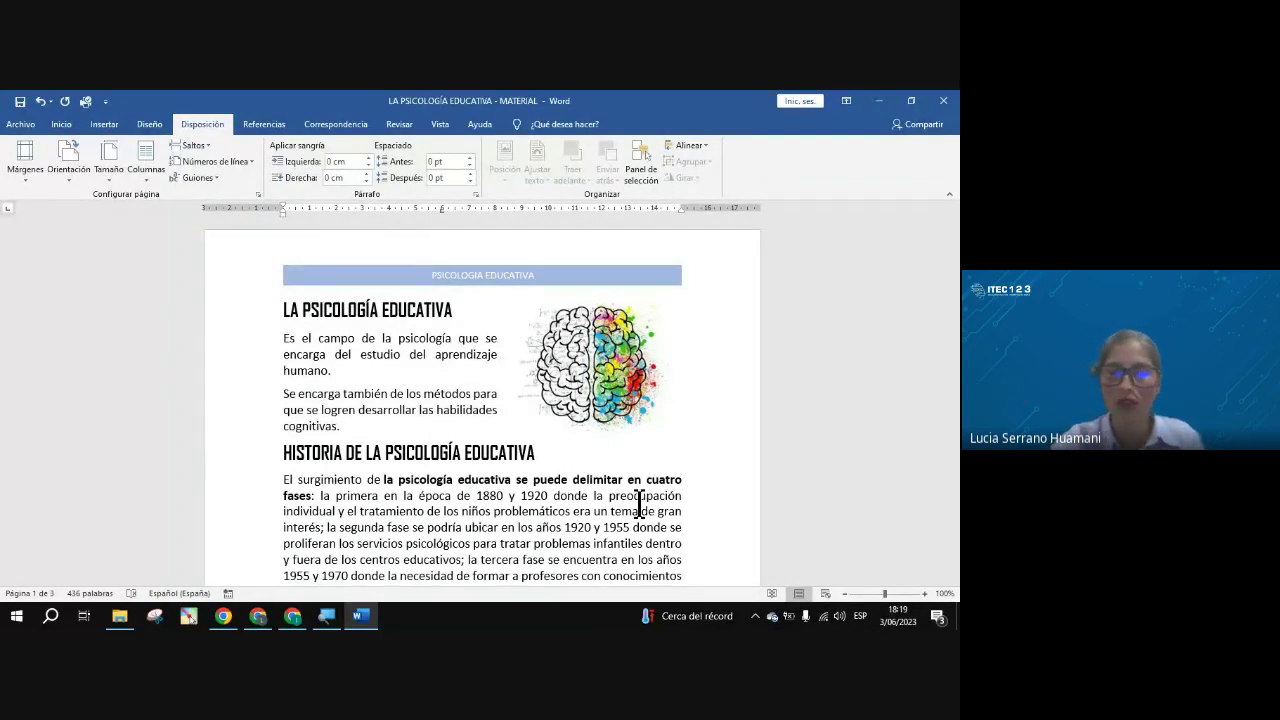
pyautogui.scroll(-10, 638, 503)
pyautogui.scroll(8, 640, 510)
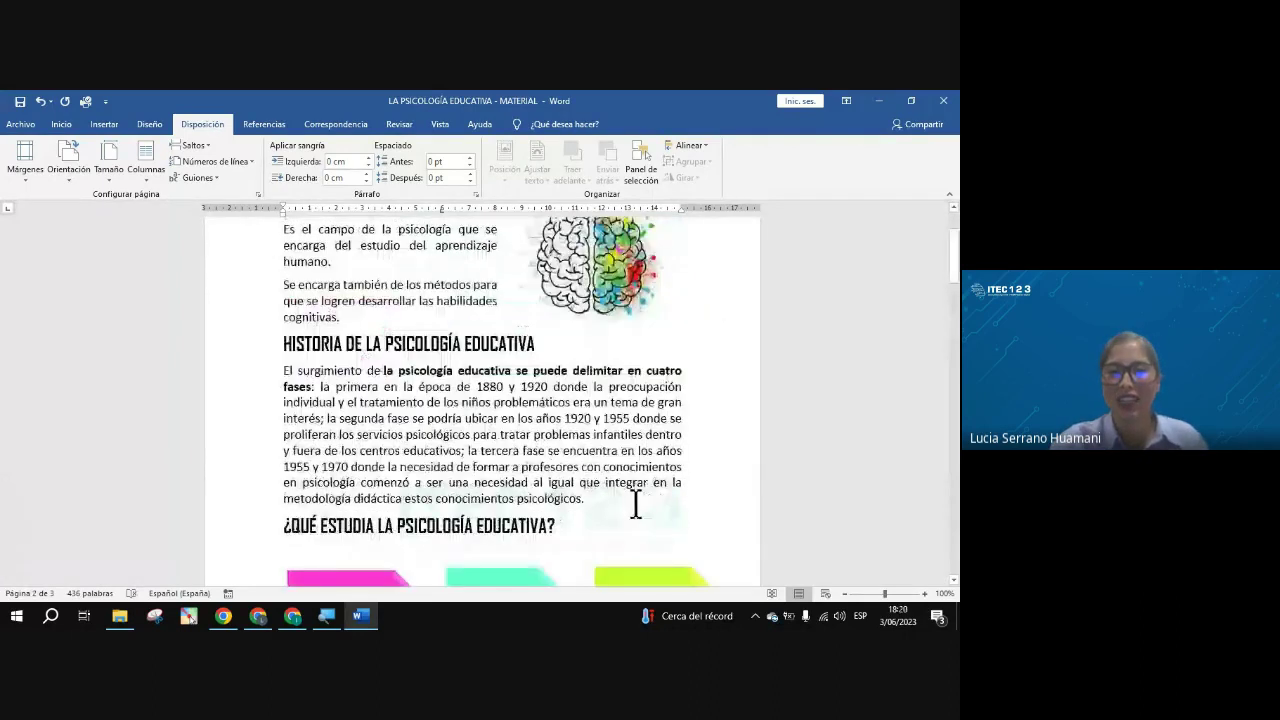
pyautogui.scroll(2, 635, 503)
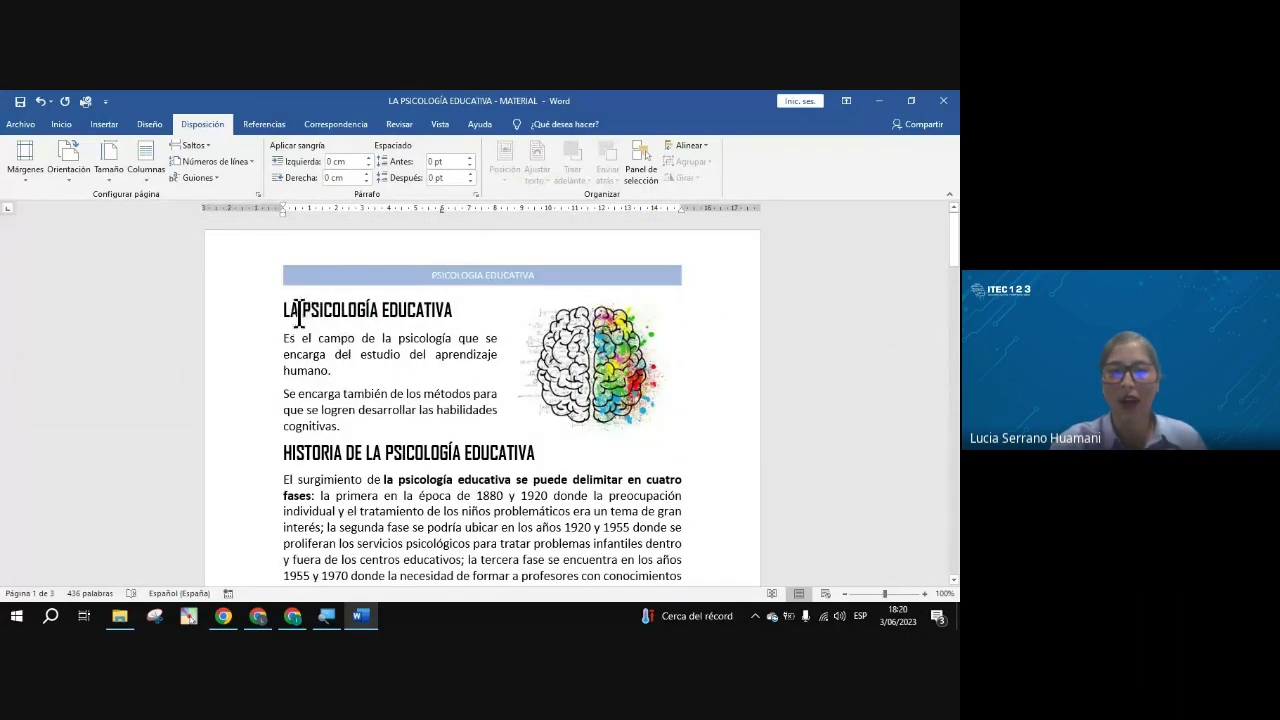
pyautogui.moveTo(298, 313); pyautogui.dragTo(378, 312)
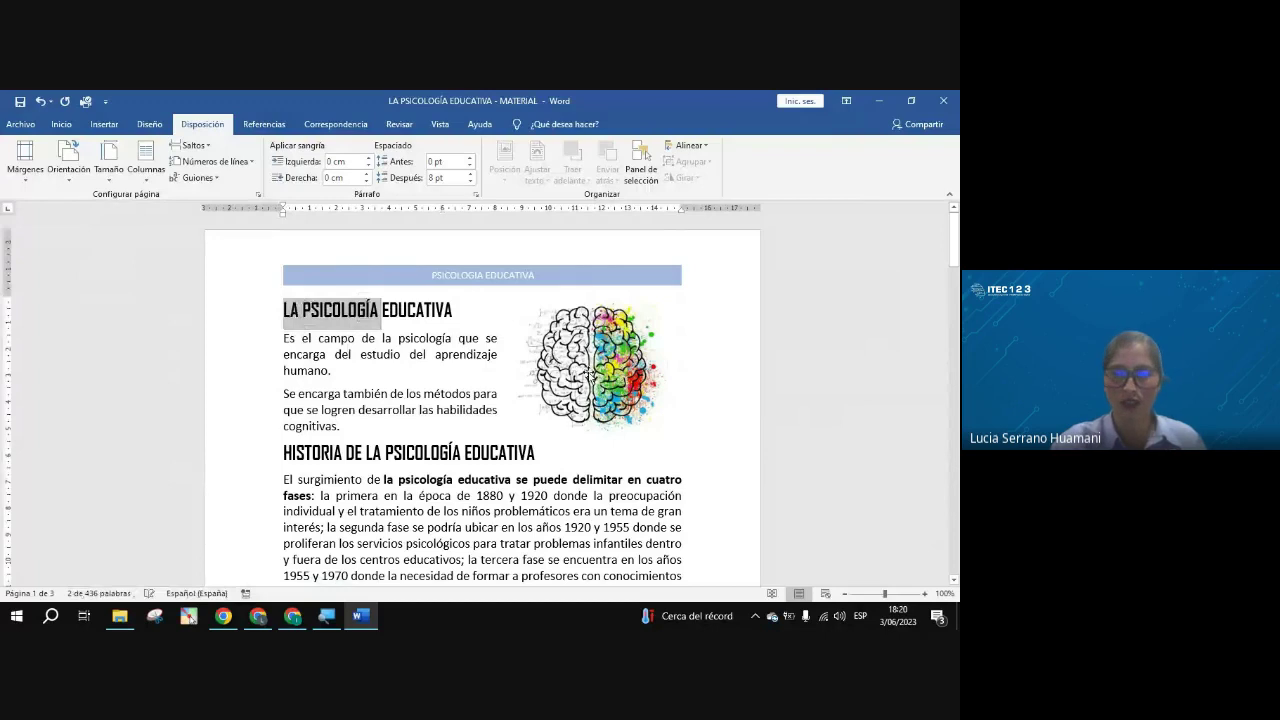
pyautogui.click(593, 365)
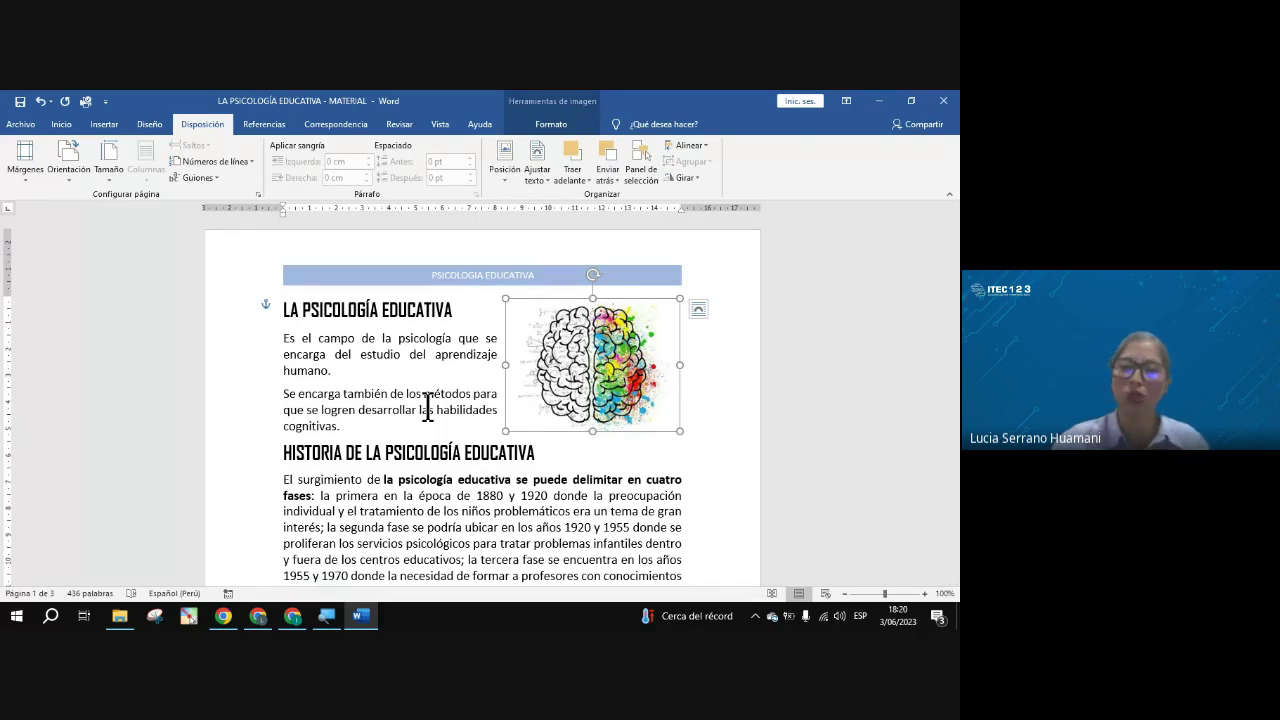
pyautogui.click(421, 409)
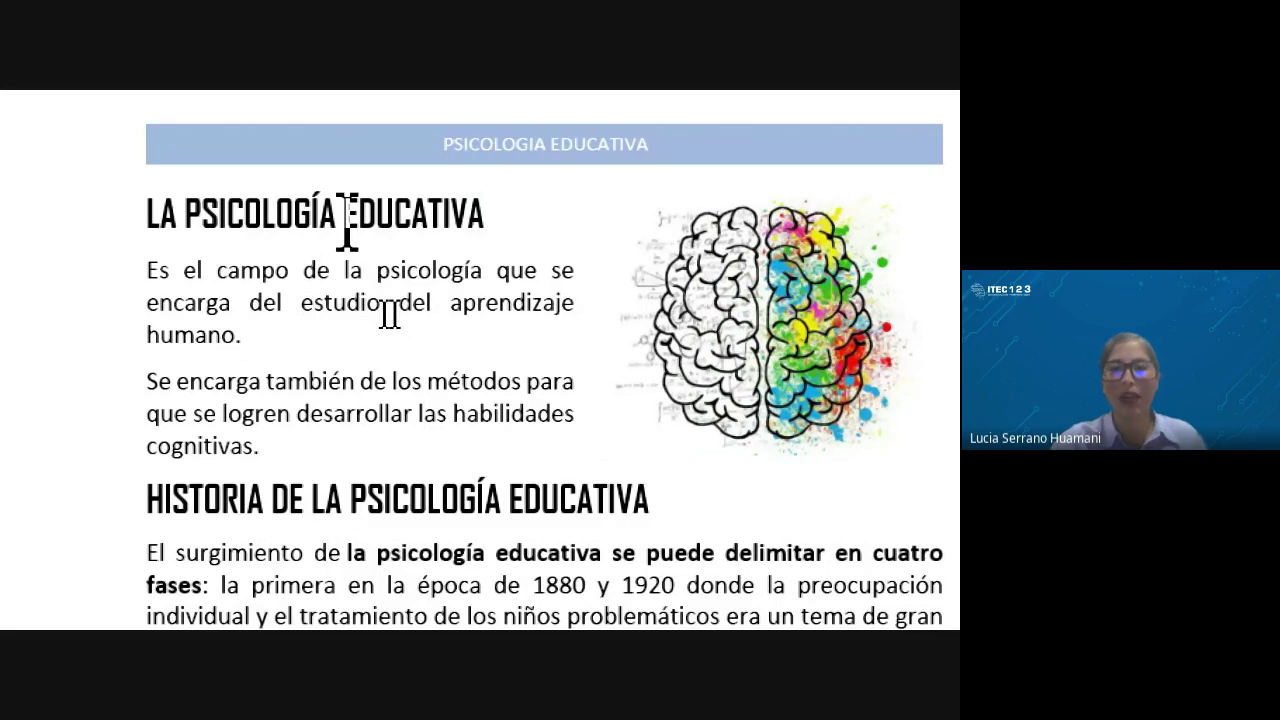
# Point out the word EDUCATIVA in the first heading and review the files in the PSICOLOGIA EDUCATIVA folder, returning to the document.
pyautogui.moveTo(346, 222); pyautogui.dragTo(486, 222)
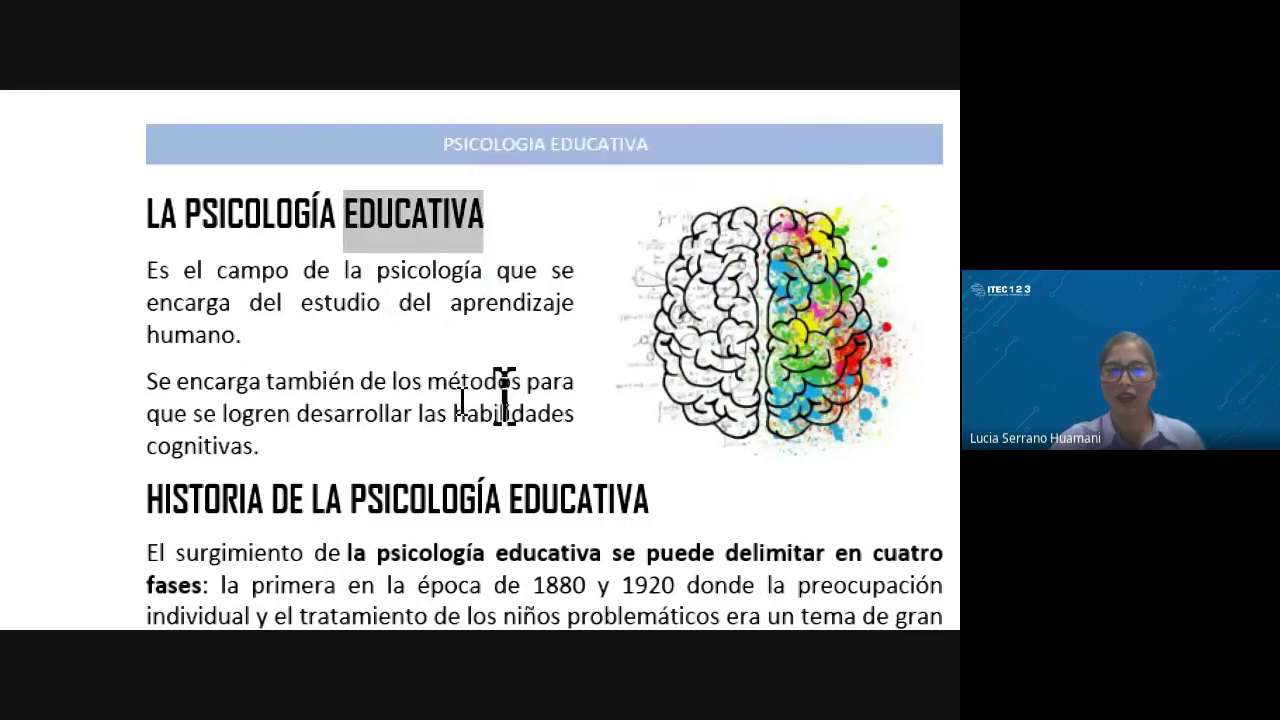
pyautogui.click(508, 413)
pyautogui.scroll(-1, 450, 350)
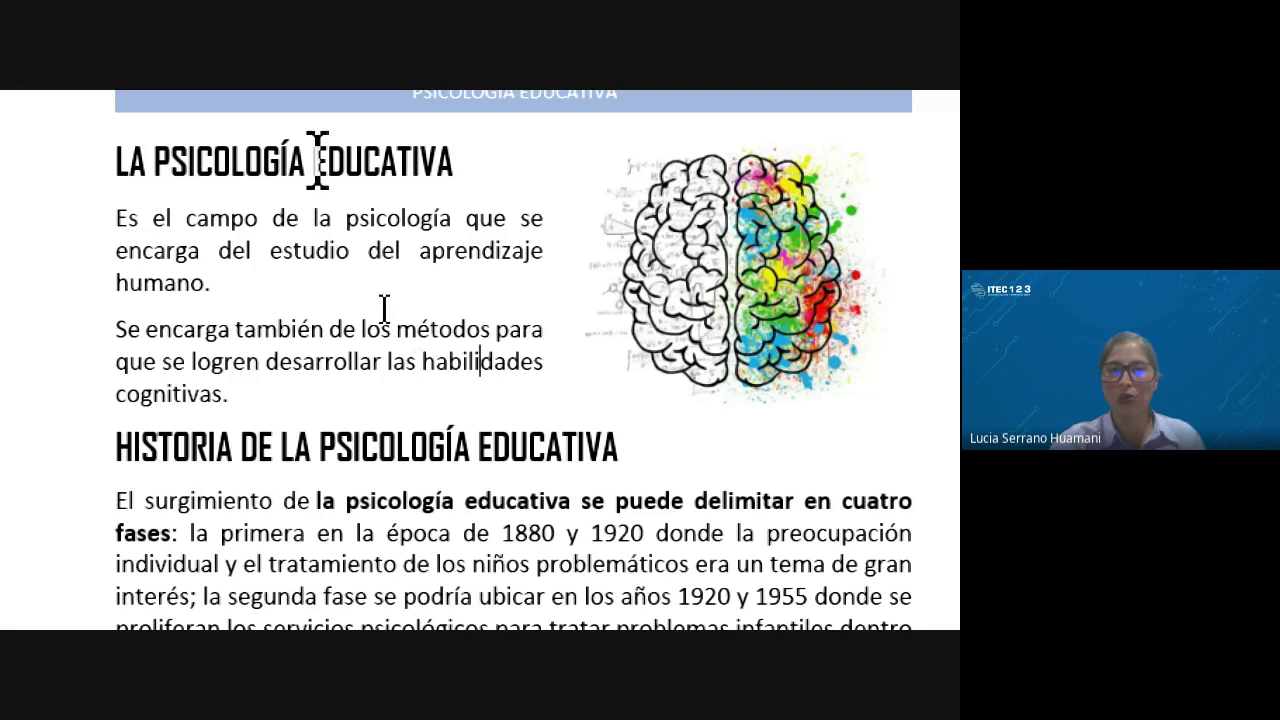
pyautogui.moveTo(316, 160); pyautogui.dragTo(453, 160)
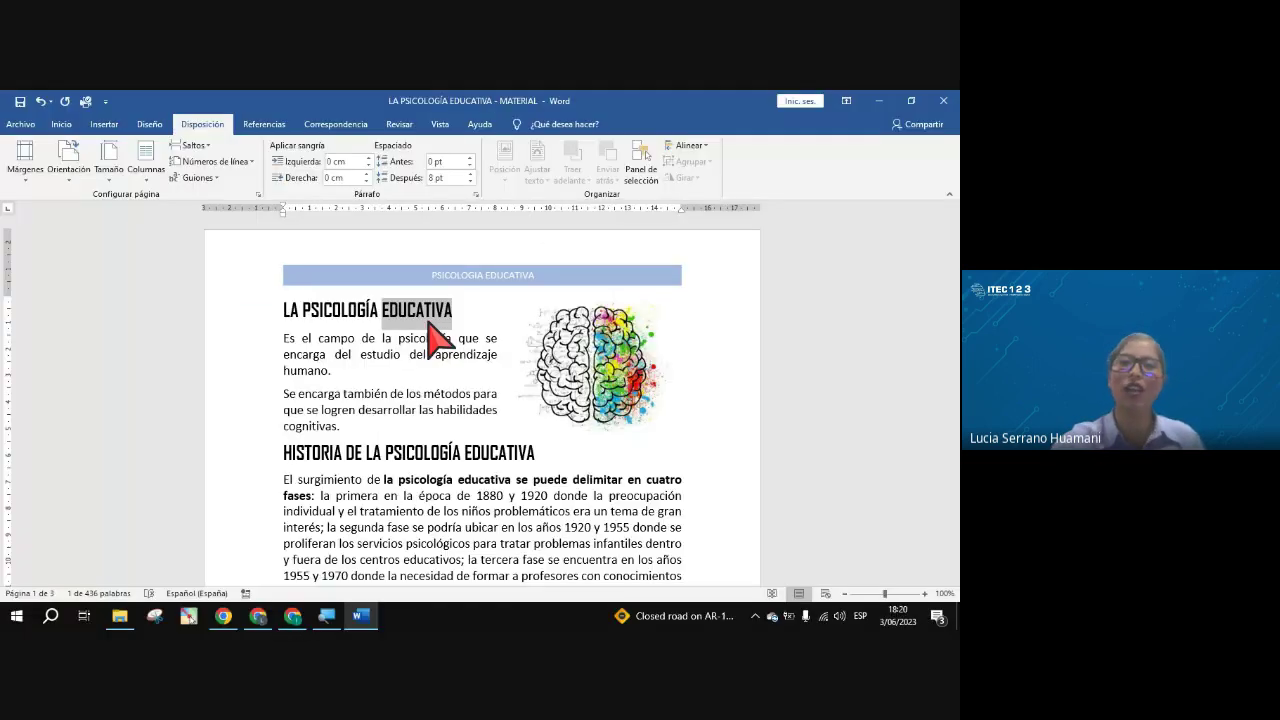
pyautogui.click(878, 100)
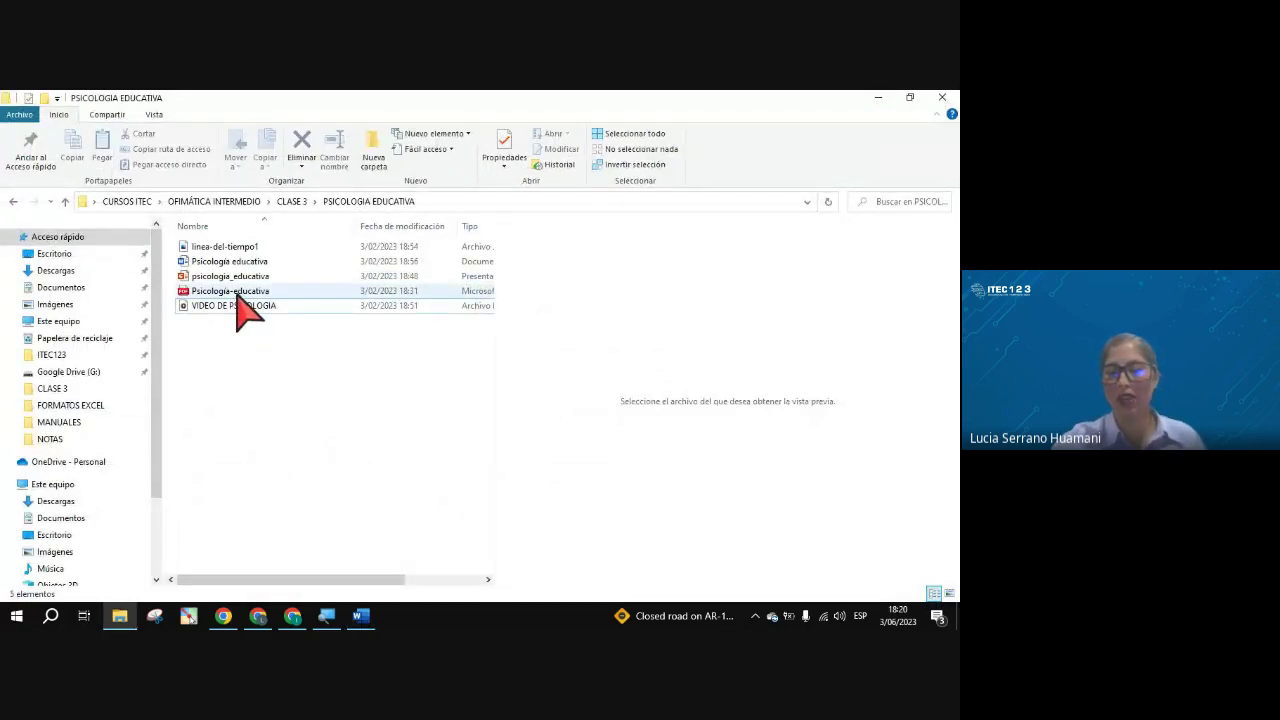
pyautogui.click(361, 615)
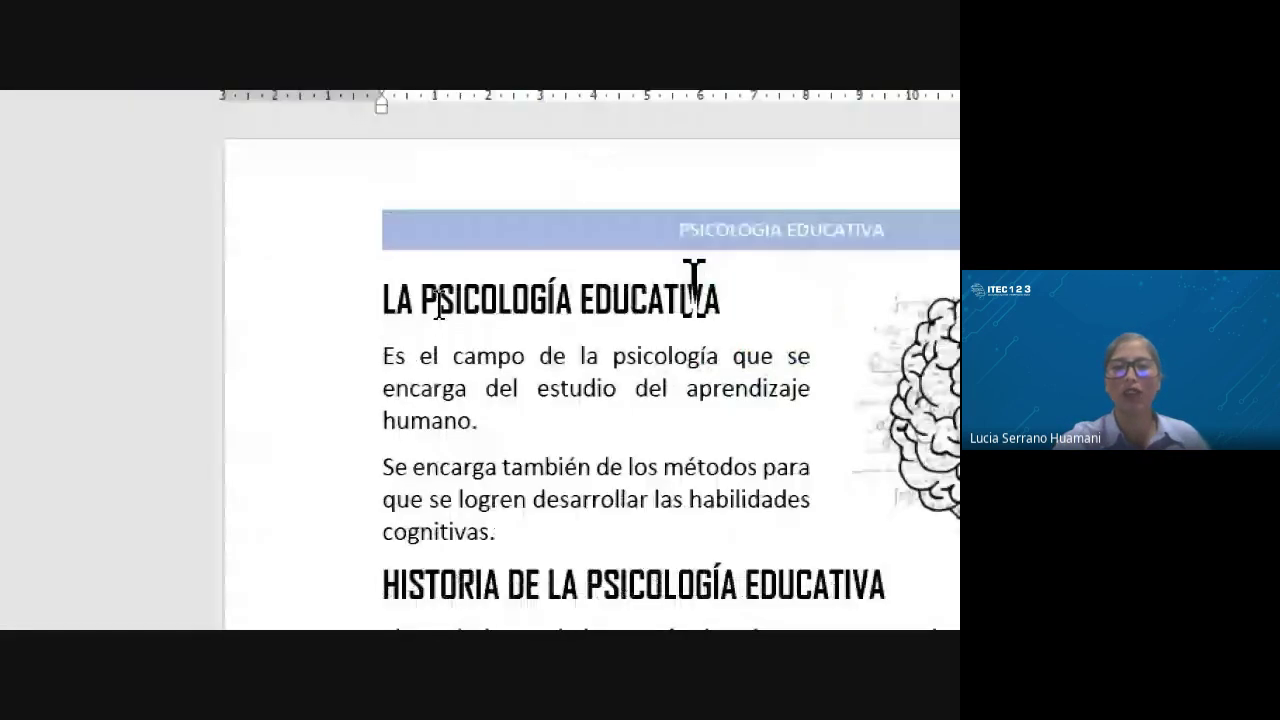
# Select the word EDUCATIVA in the first heading and start inserting a hyperlink on it.
pyautogui.doubleClick(336, 157)
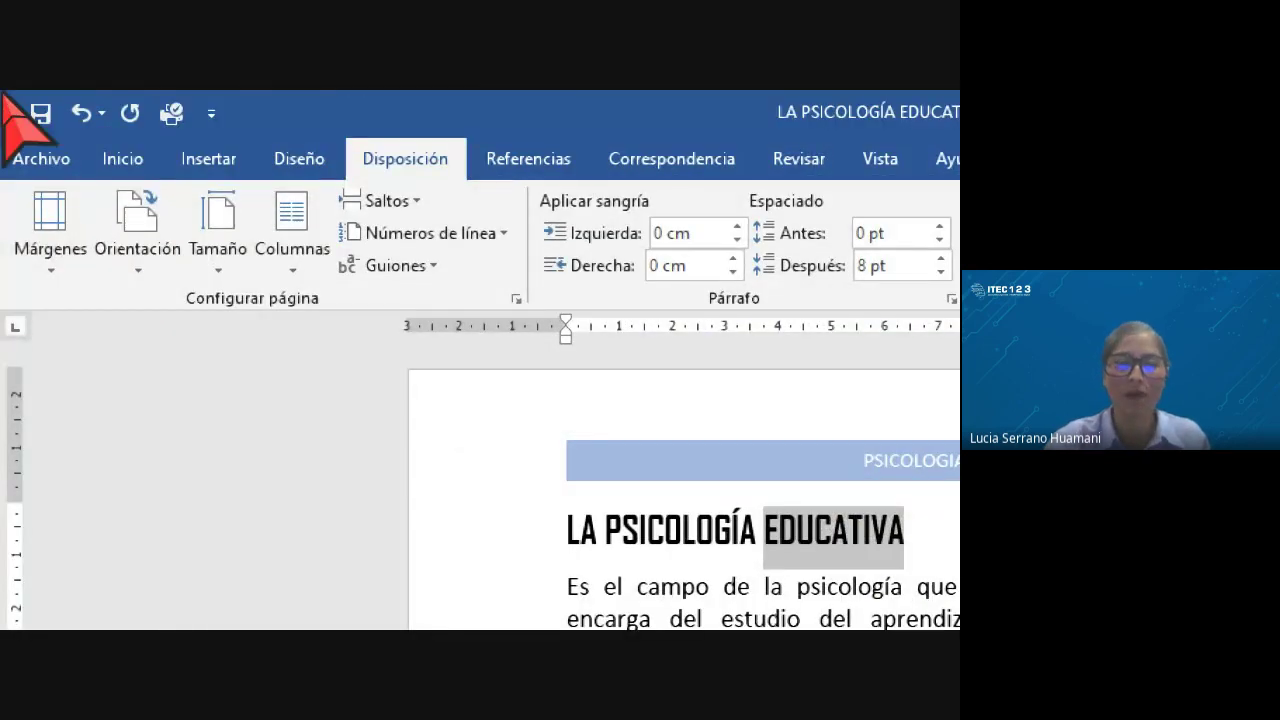
pyautogui.click(210, 160)
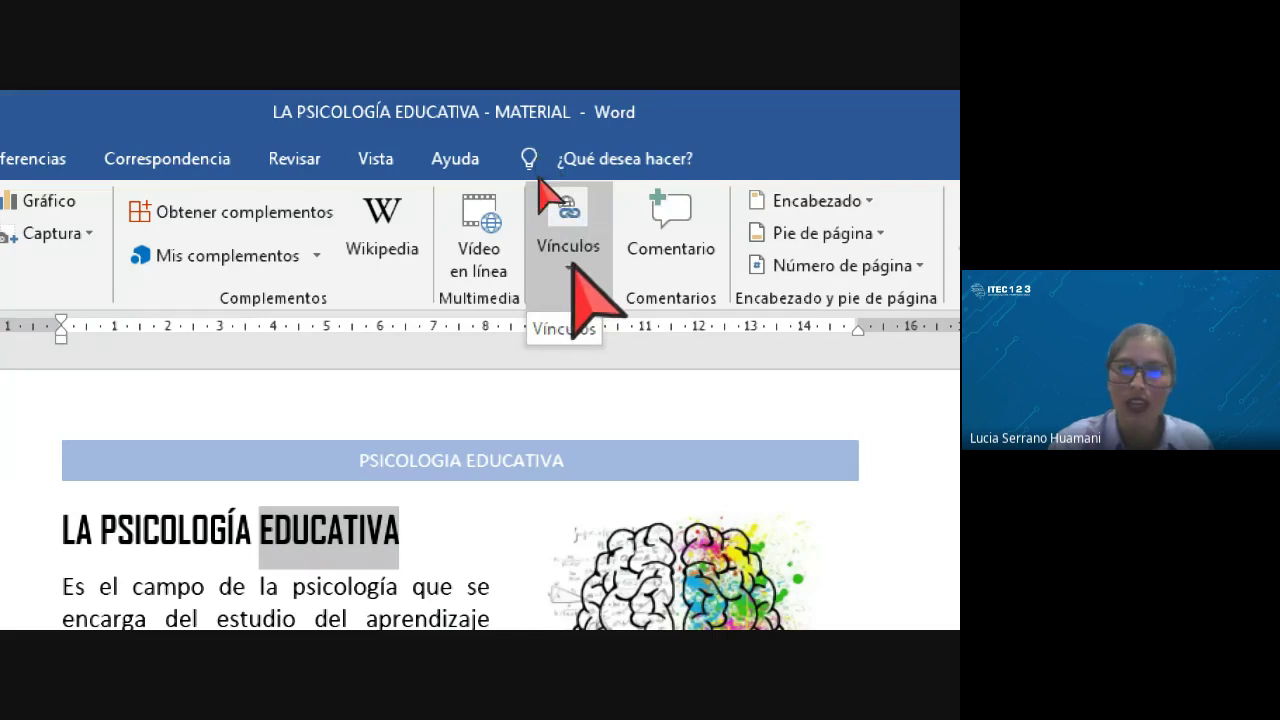
pyautogui.click(570, 262)
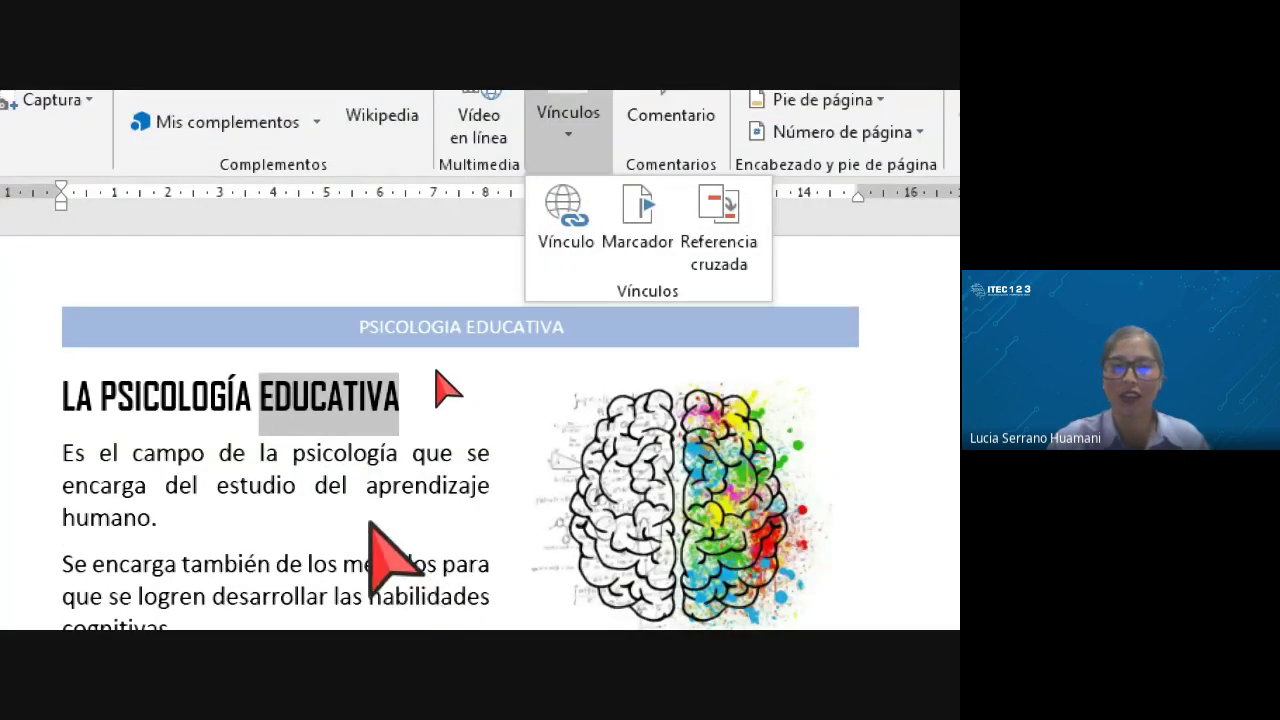
pyautogui.click(563, 215)
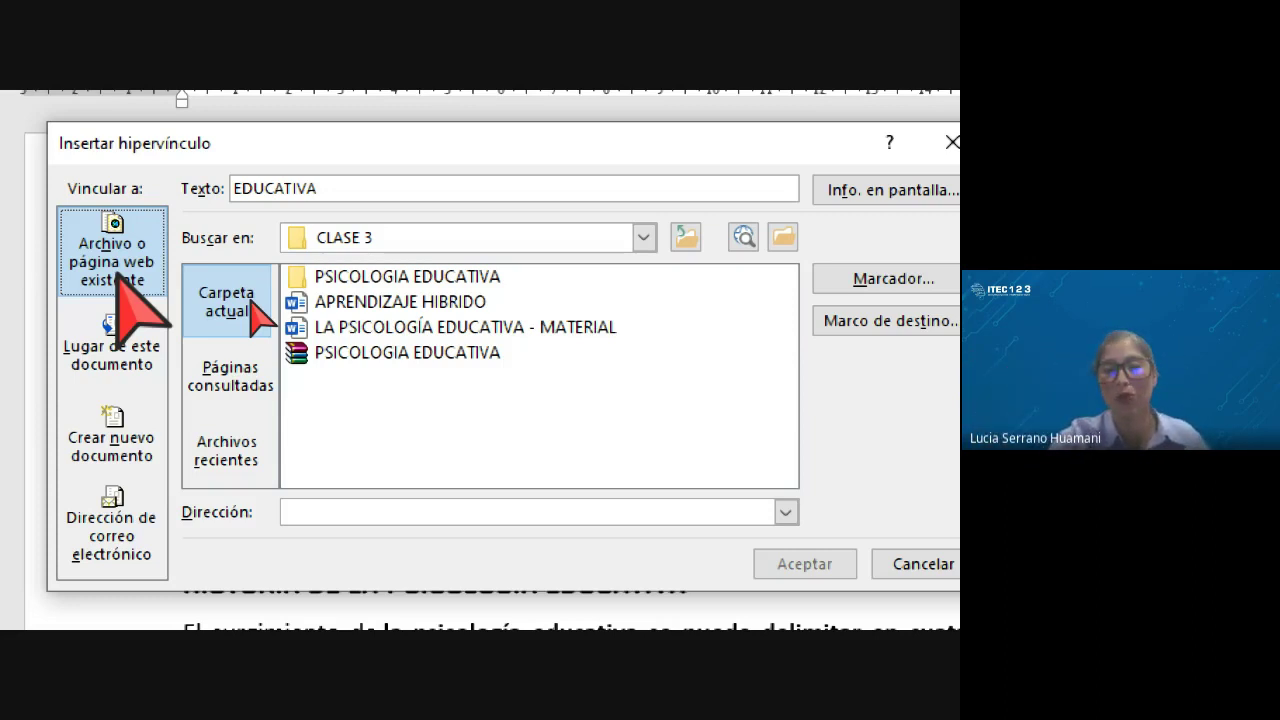
# Review the link destination types: place in this document, new document, e-mail address, and existing file or web page.
pyautogui.click(122, 357)
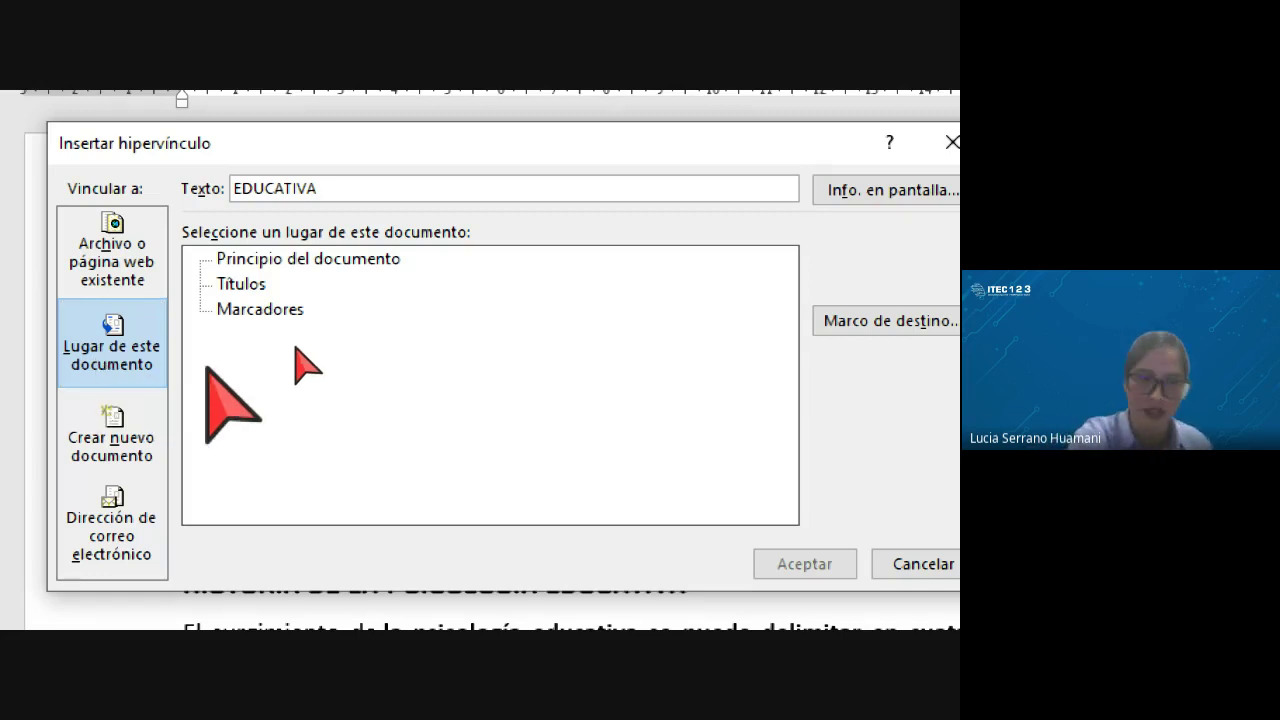
pyautogui.click(160, 460)
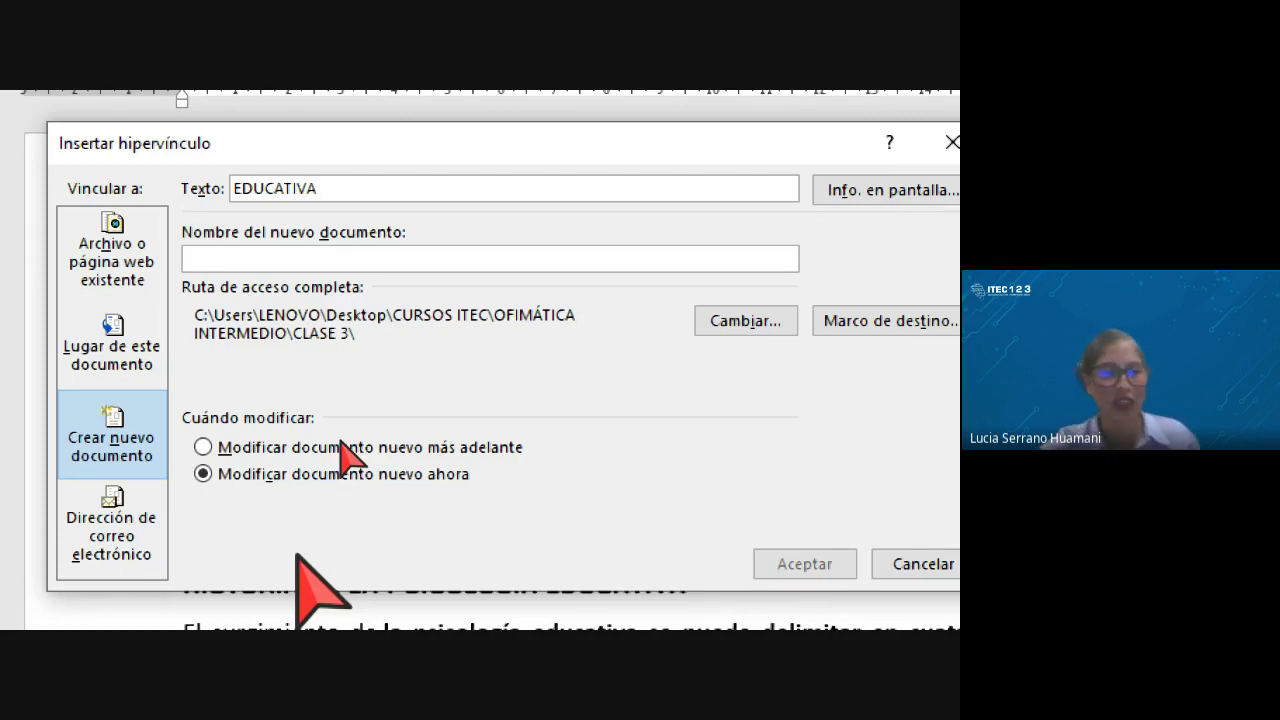
pyautogui.click(160, 530)
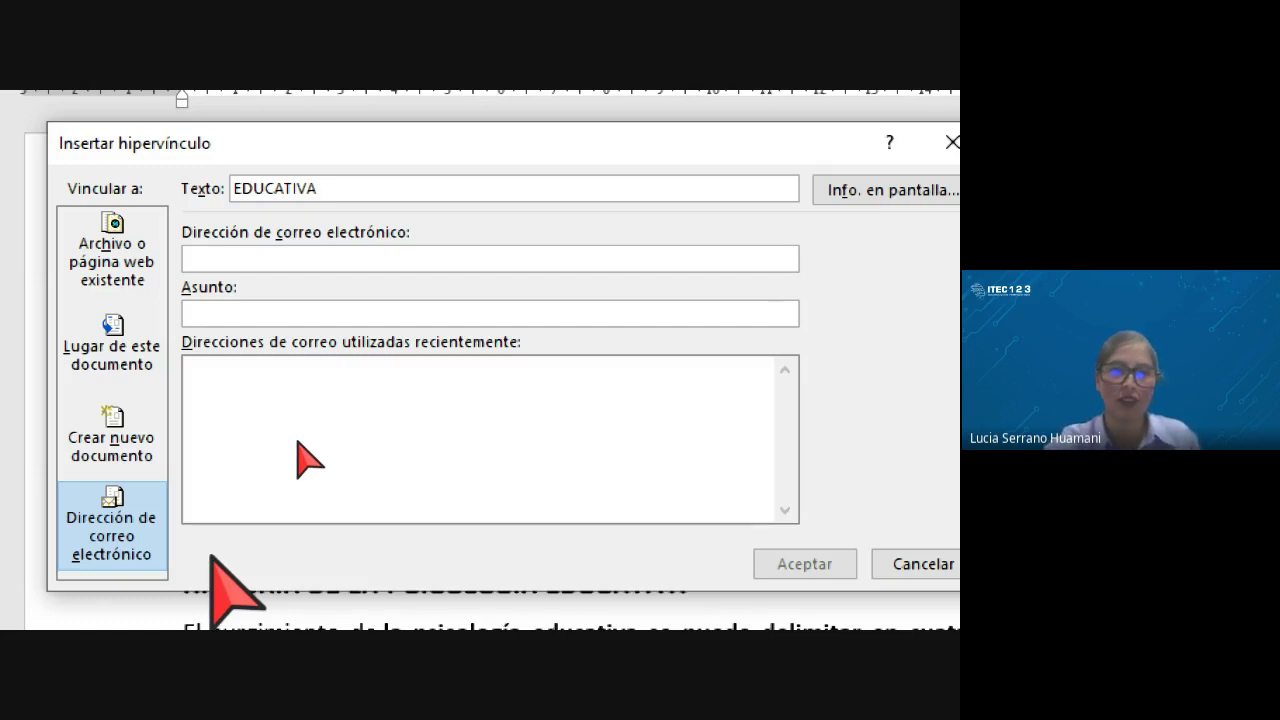
pyautogui.click(70, 240)
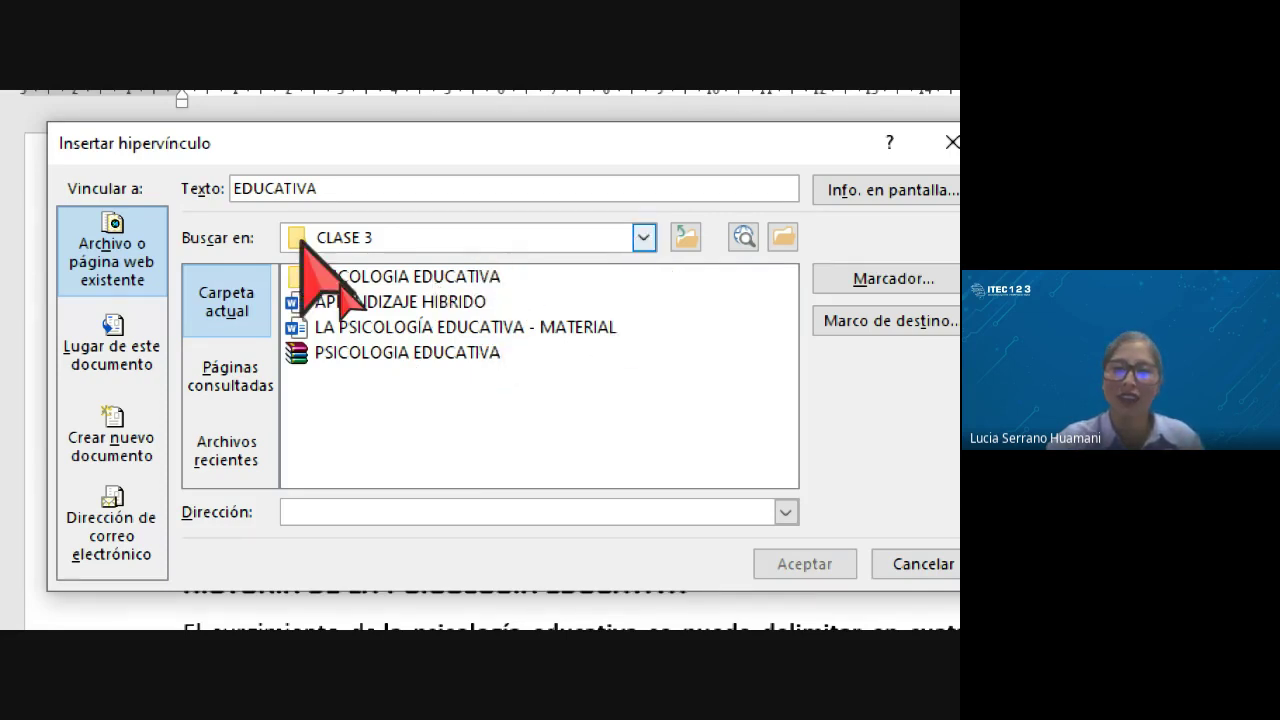
# Browse for the link target from Escritorio through CURSOS ITEC, OFIMÁTICA INTERMEDIO and CLASE 3 to the PSICOLOGIA EDUCATIVA folder.
pyautogui.click(645, 238)
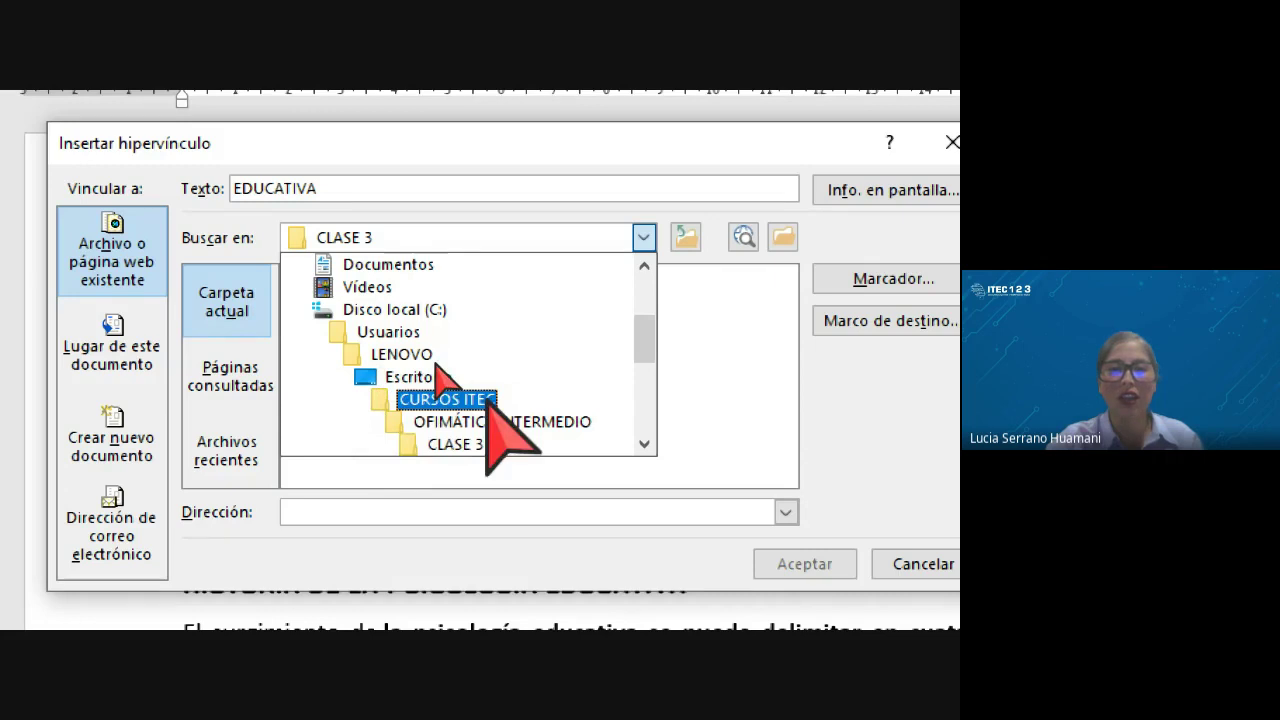
pyautogui.click(385, 376)
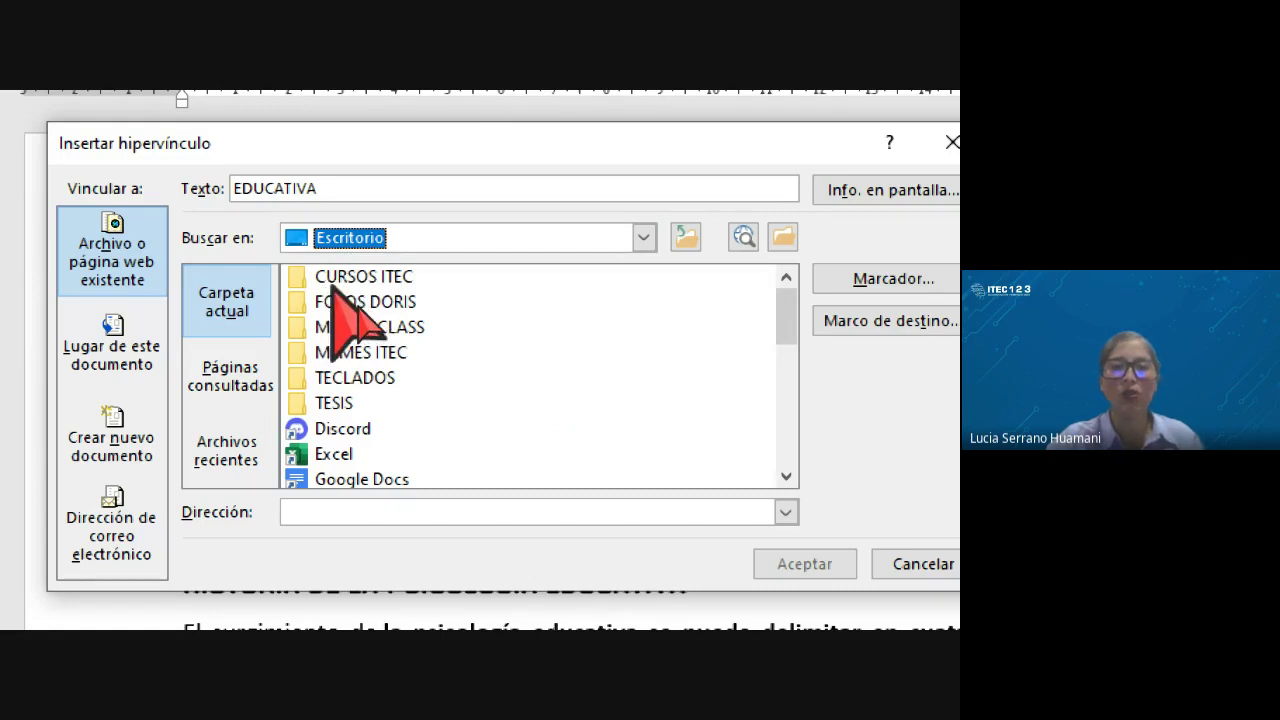
pyautogui.doubleClick(326, 281)
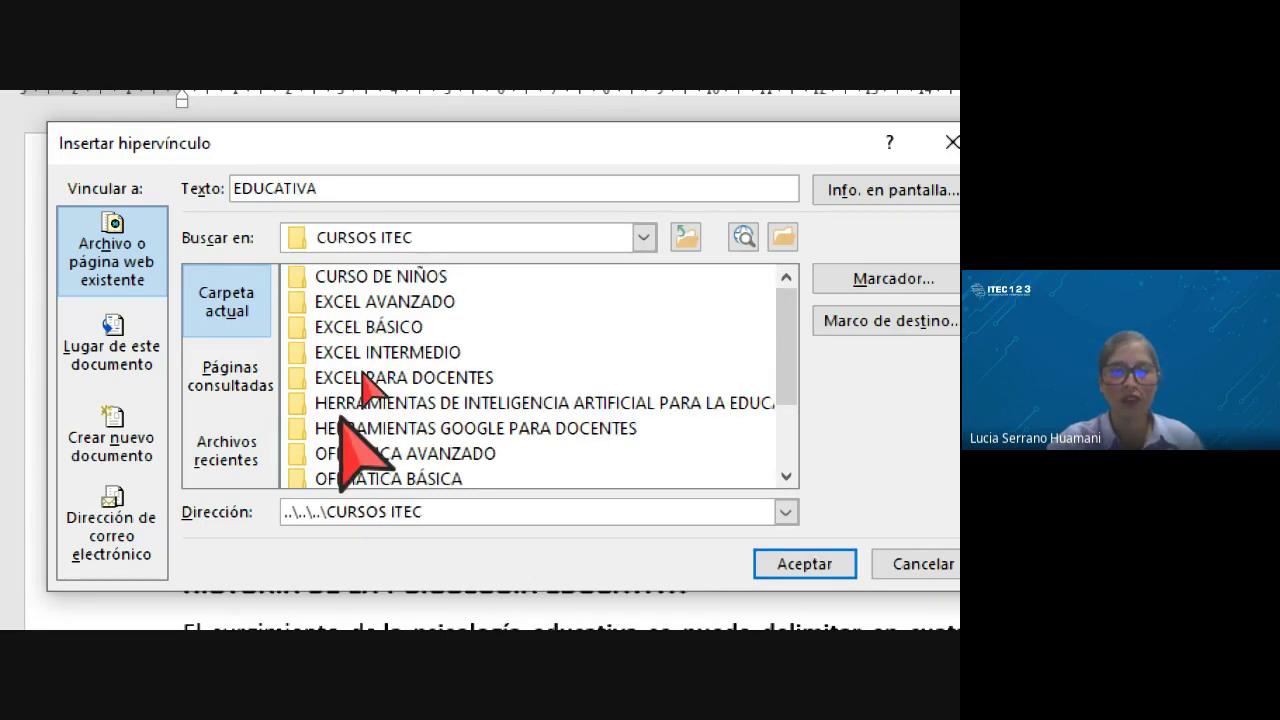
pyautogui.scroll(-1, 385, 378)
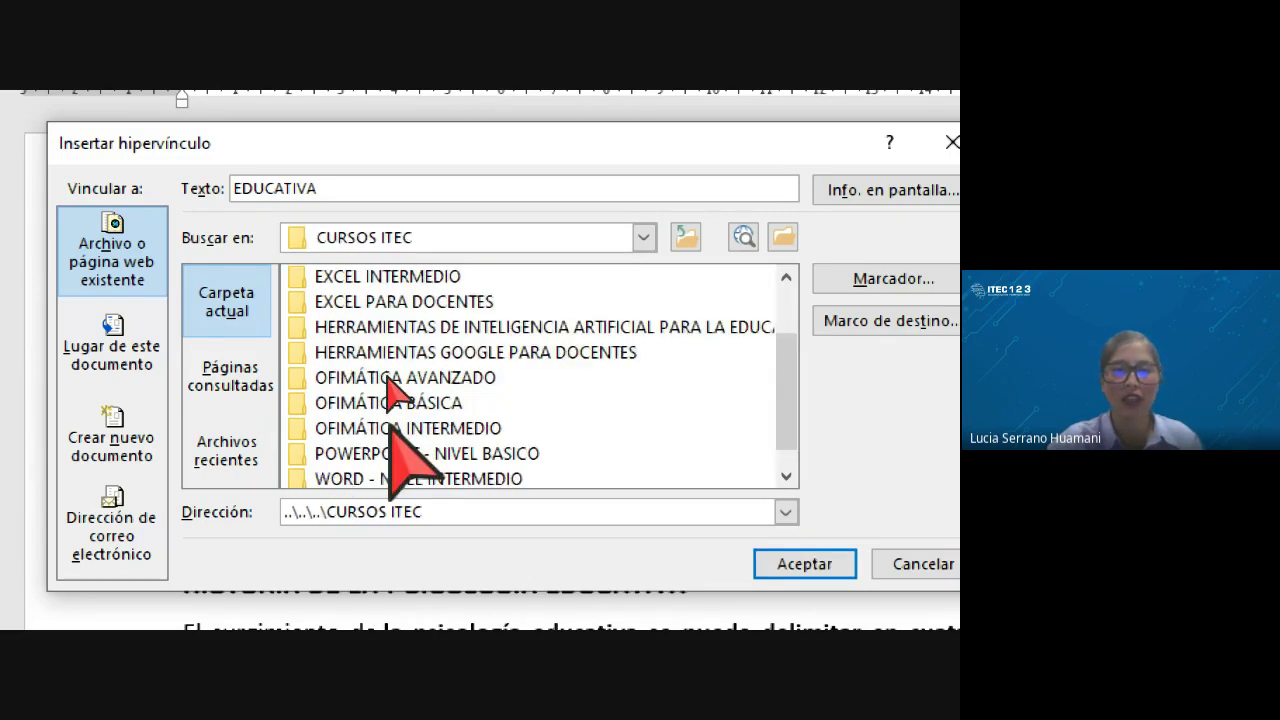
pyautogui.doubleClick(398, 428)
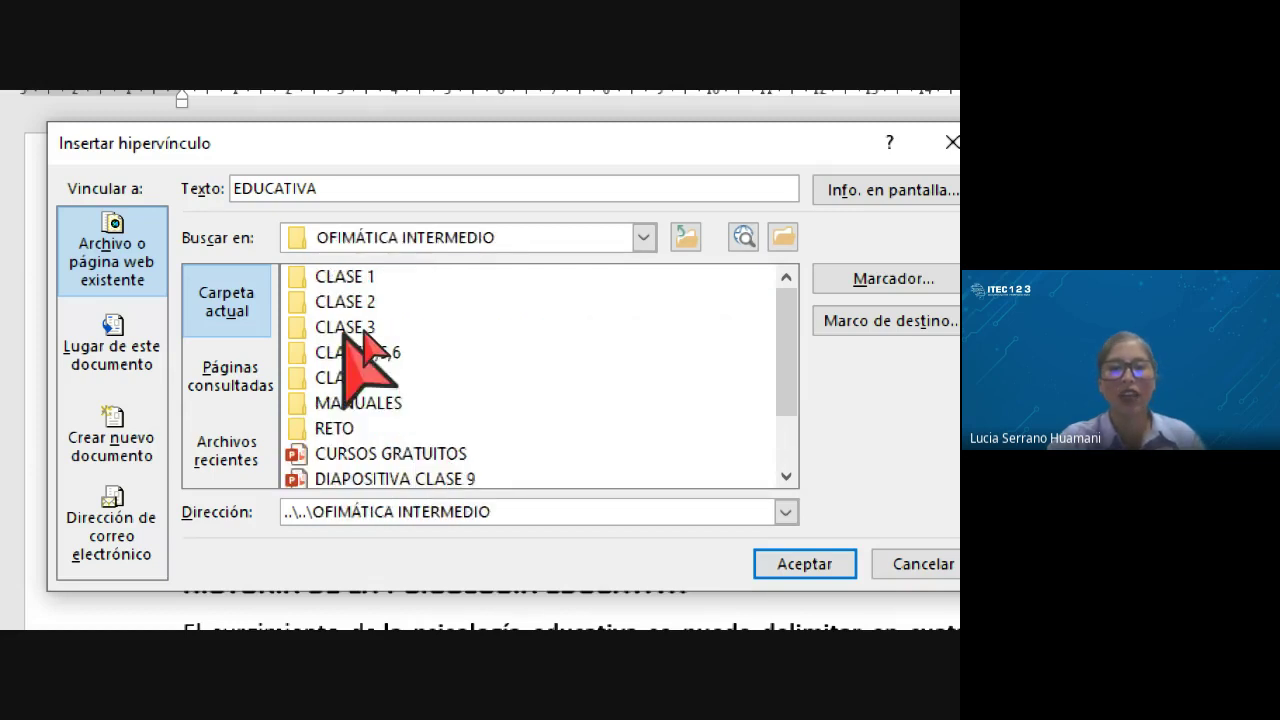
pyautogui.doubleClick(343, 328)
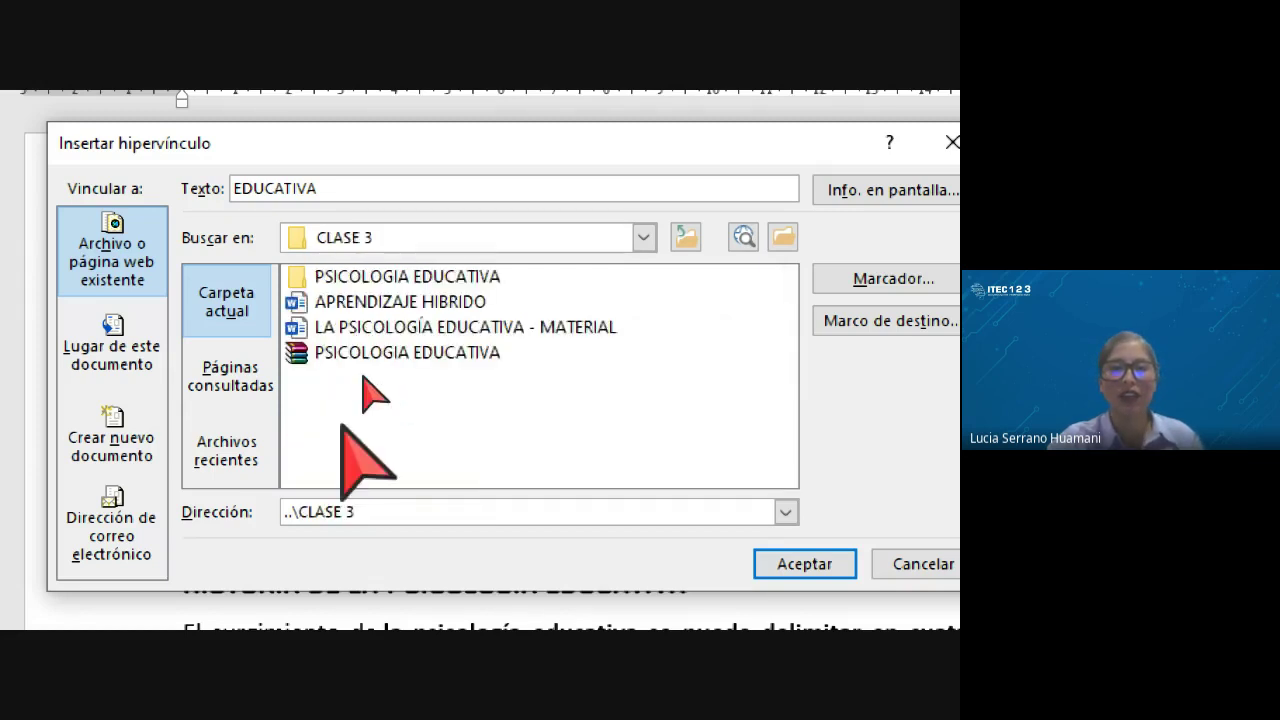
pyautogui.click(455, 279)
pyautogui.doubleClick(455, 279)
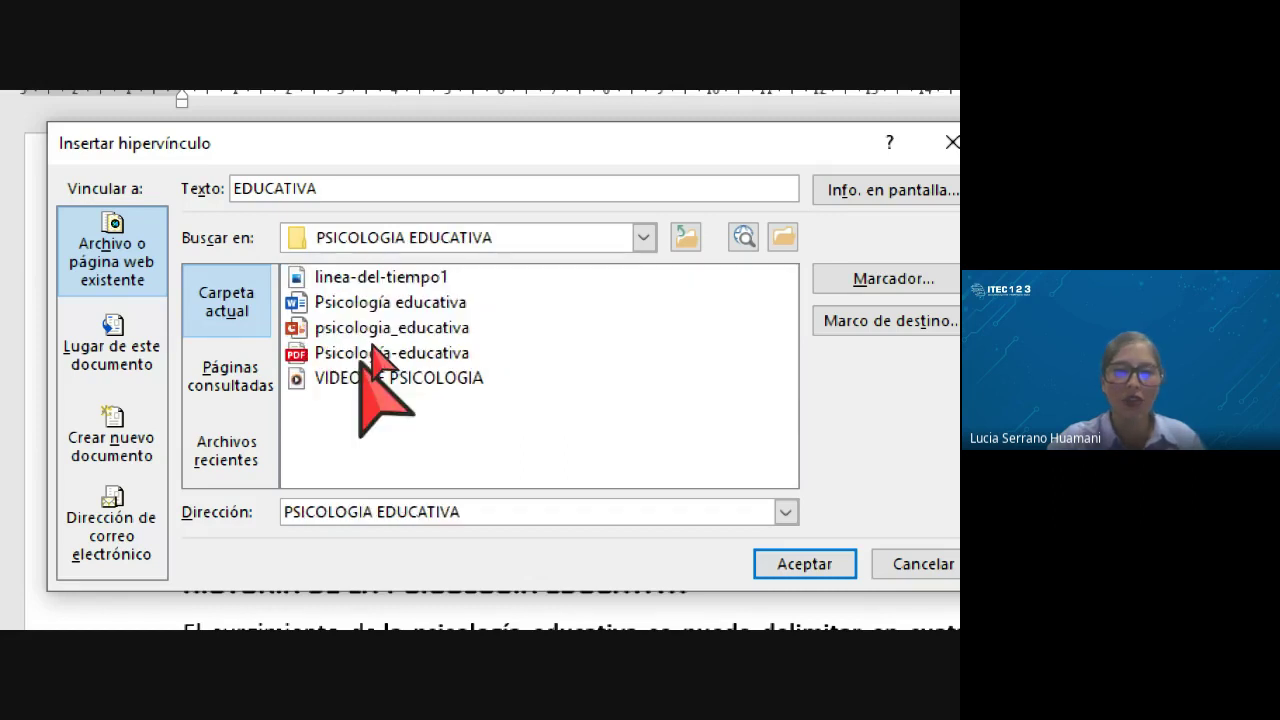
# Choose the PDF Psicología-educativa in the PSICOLOGIA EDUCATIVA folder as the target and create the hyperlink on EDUCATIVA.
pyautogui.click(366, 350)
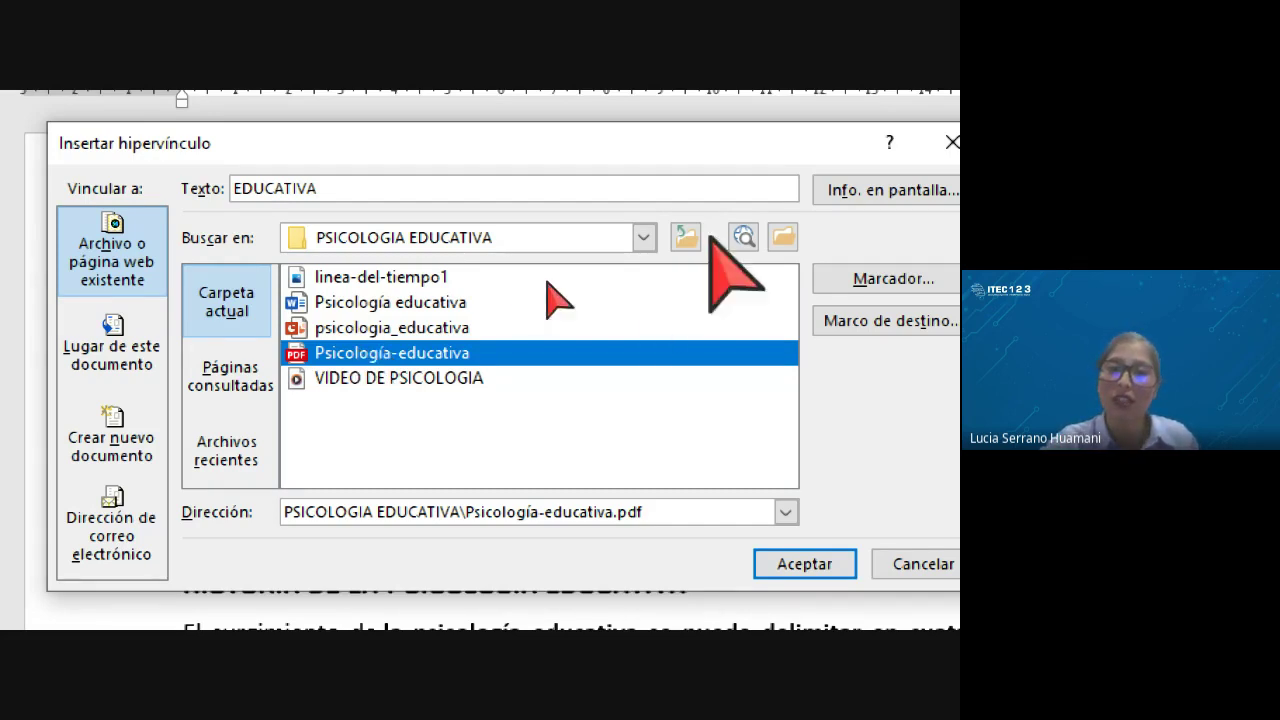
pyautogui.click(644, 237)
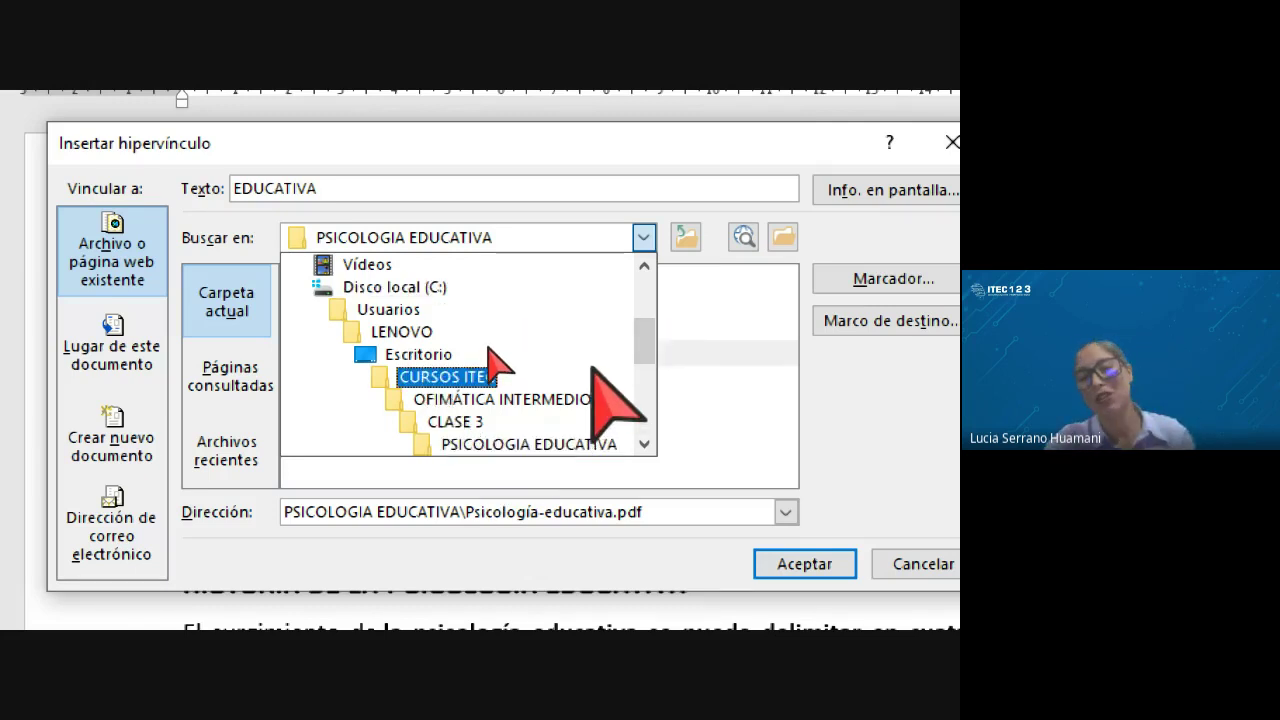
pyautogui.click(570, 442)
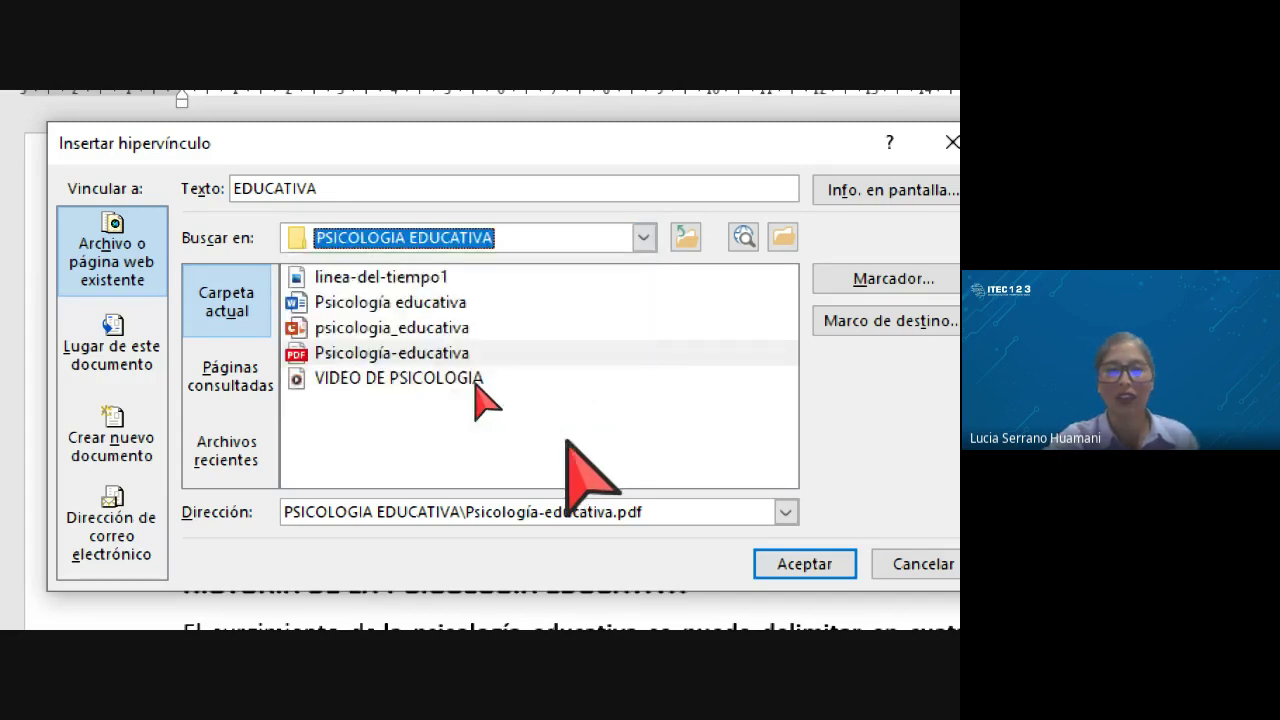
pyautogui.click(360, 352)
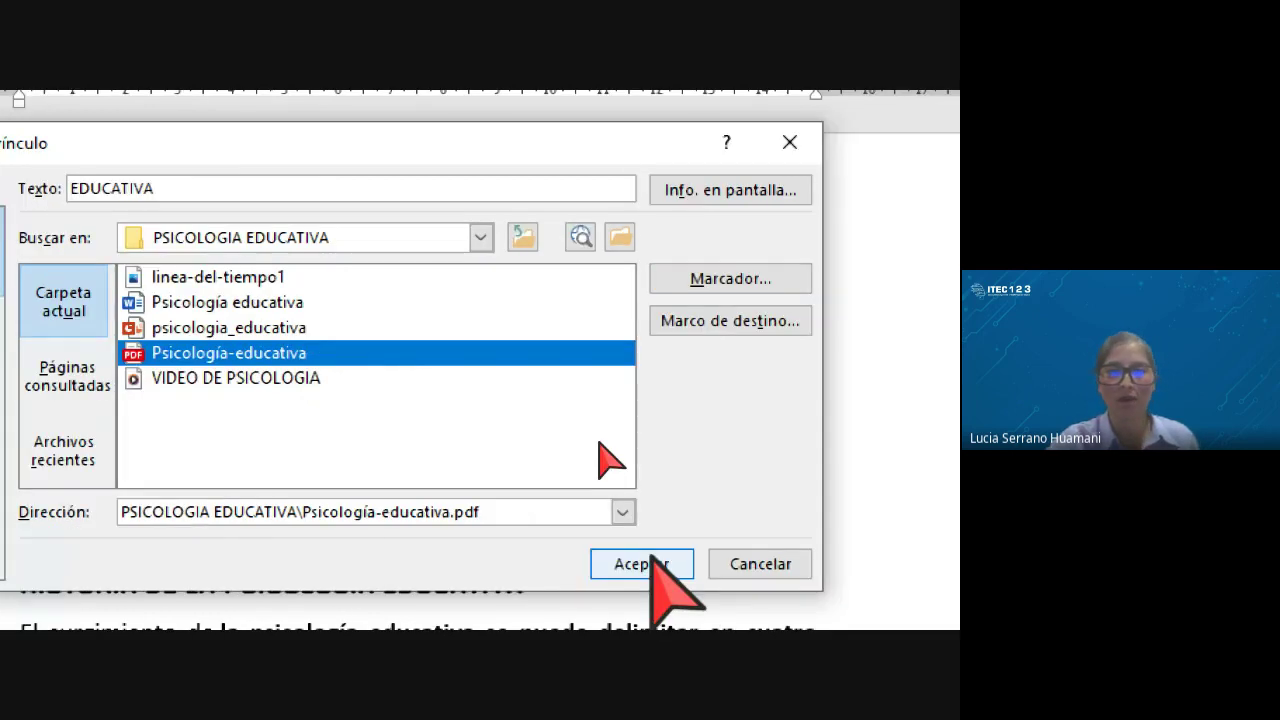
pyautogui.click(652, 561)
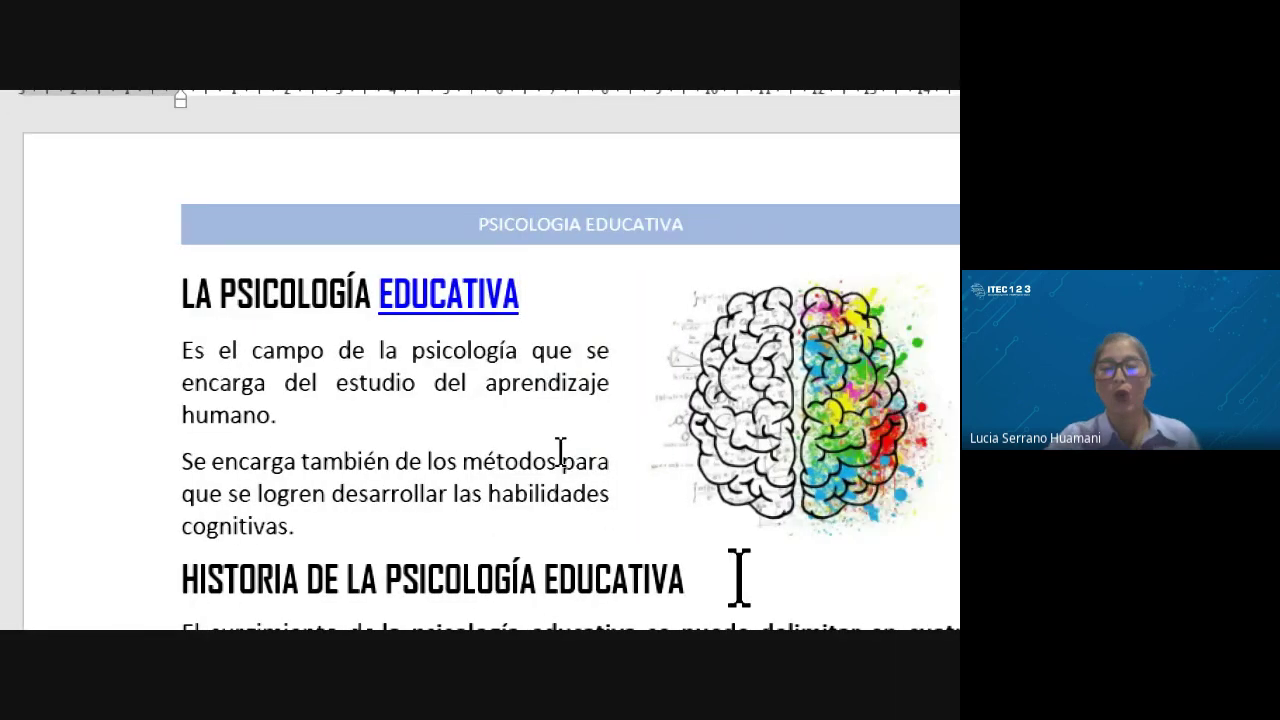
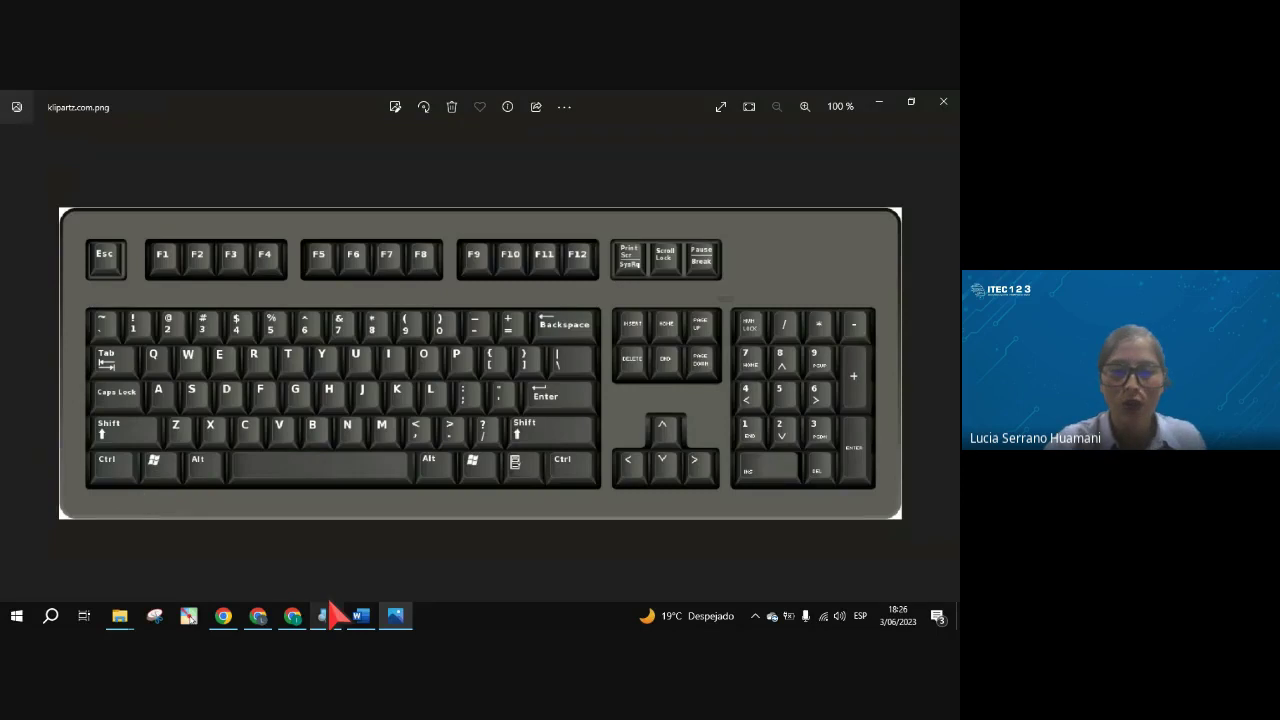
# Return to the Word document, follow the EDUCATIVA hyperlink and look through the first pages of the linked PDF.
pyautogui.click(360, 615)
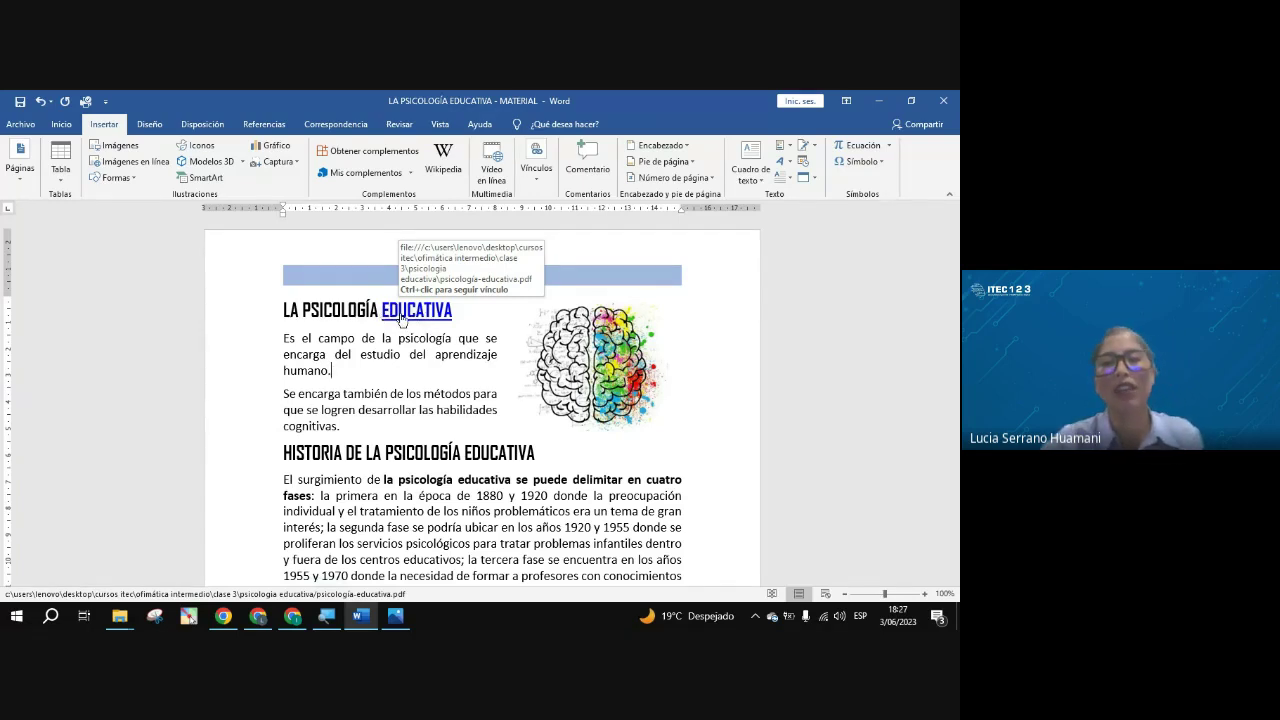
pyautogui.keyDown('ctrl'); pyautogui.click(399, 313); pyautogui.keyUp('ctrl')
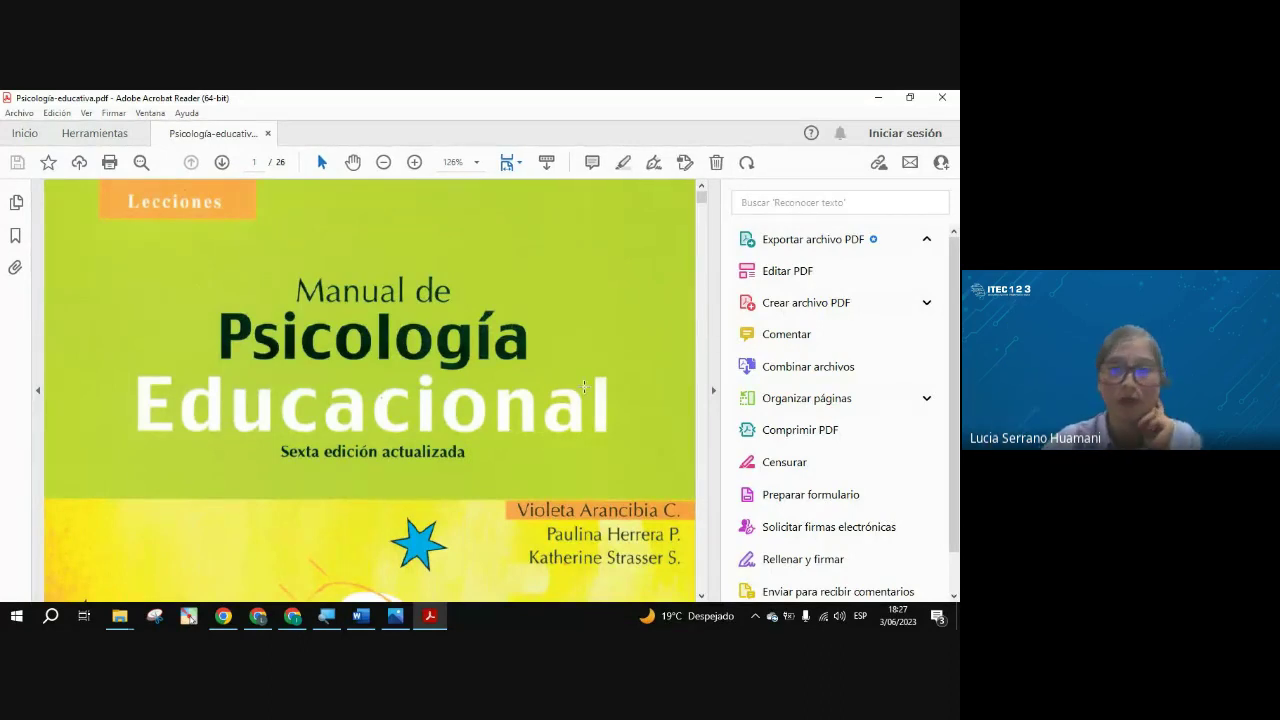
pyautogui.scroll(-10, 584, 386)
pyautogui.scroll(-10, 584, 386)
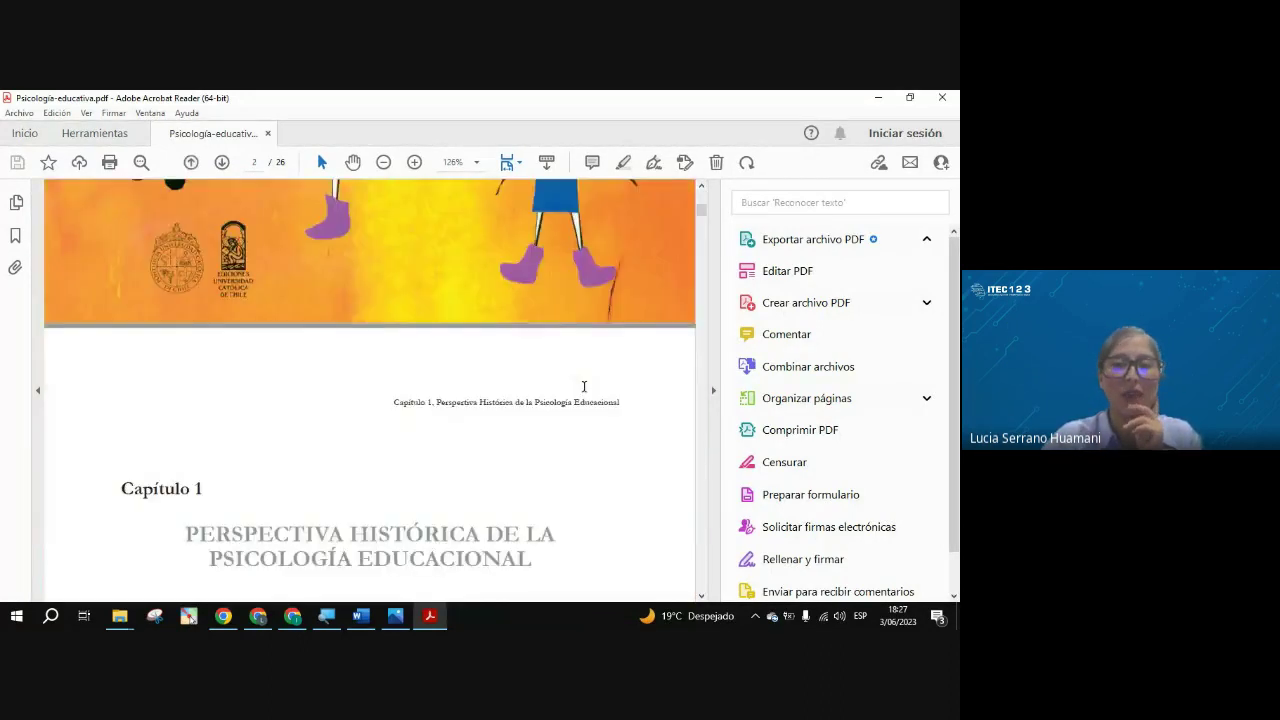
# Examine the PDF's page 3 passages on Johann Pestalozzi and Johann Herbart.
pyautogui.scroll(-10, 578, 390)
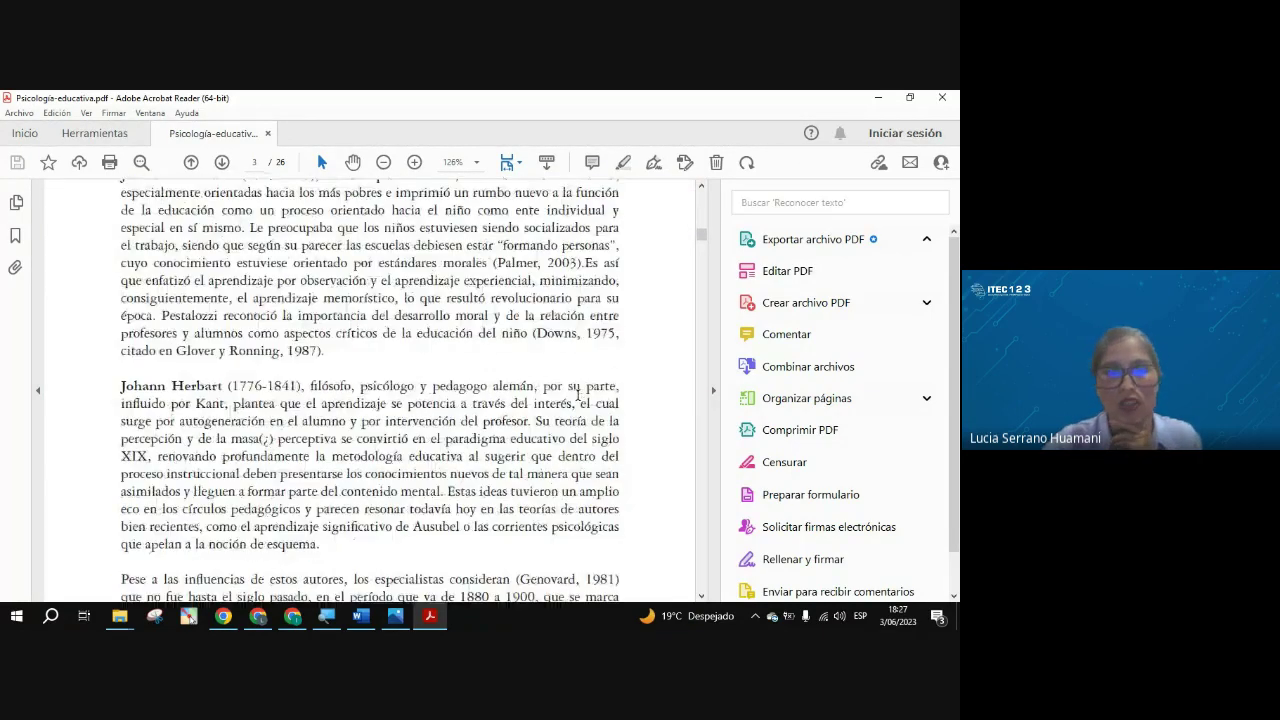
pyautogui.scroll(3, 578, 395)
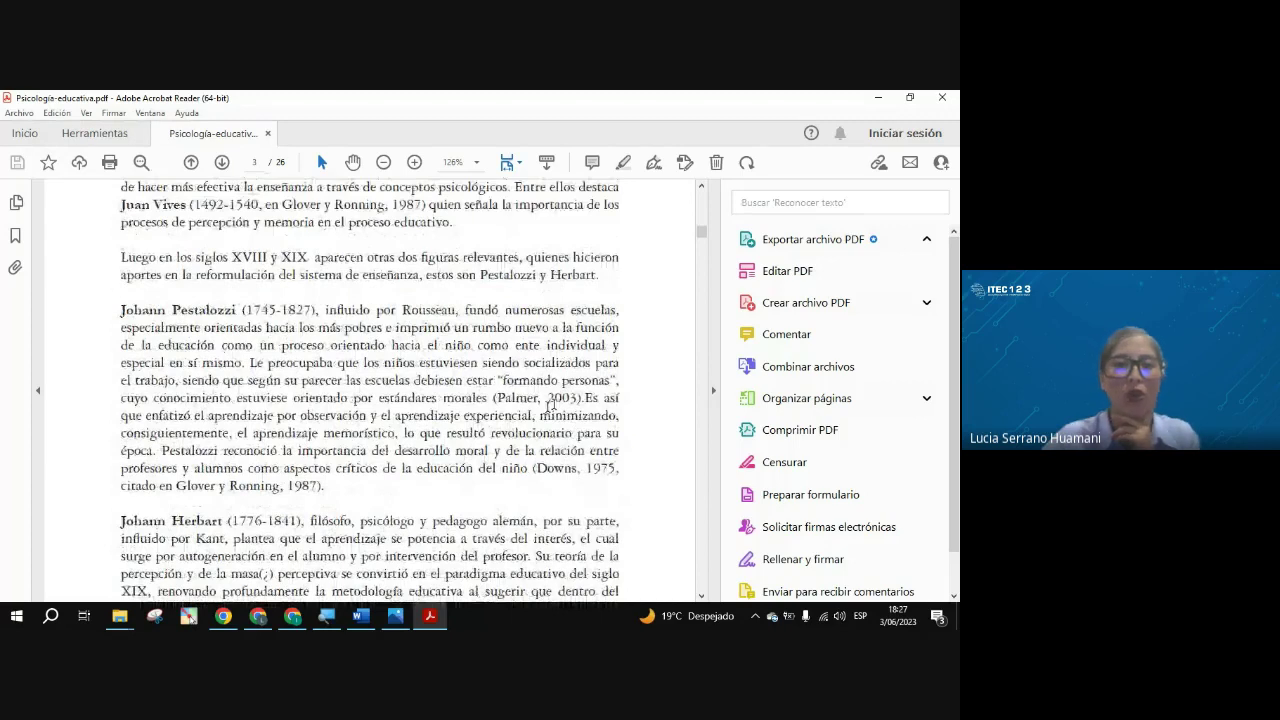
pyautogui.moveTo(118, 310); pyautogui.dragTo(246, 314)
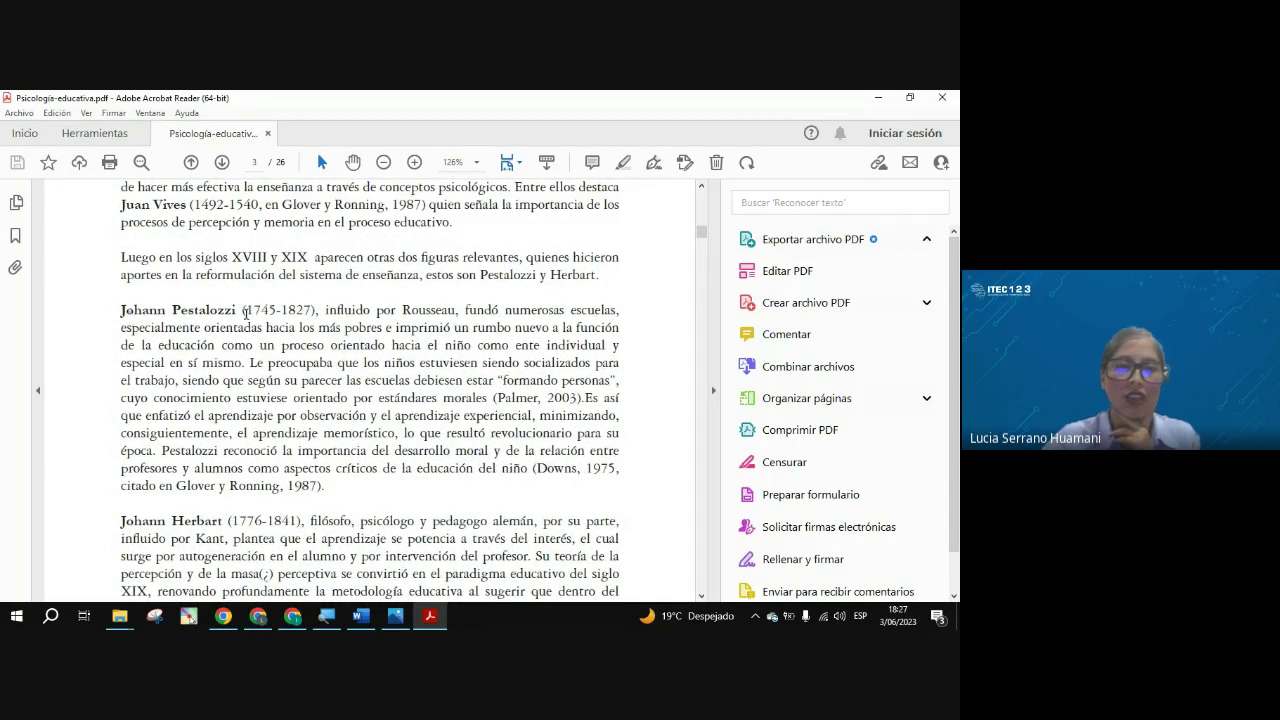
pyautogui.click(228, 386)
pyautogui.scroll(-1, 240, 404)
pyautogui.scroll(-2, 240, 404)
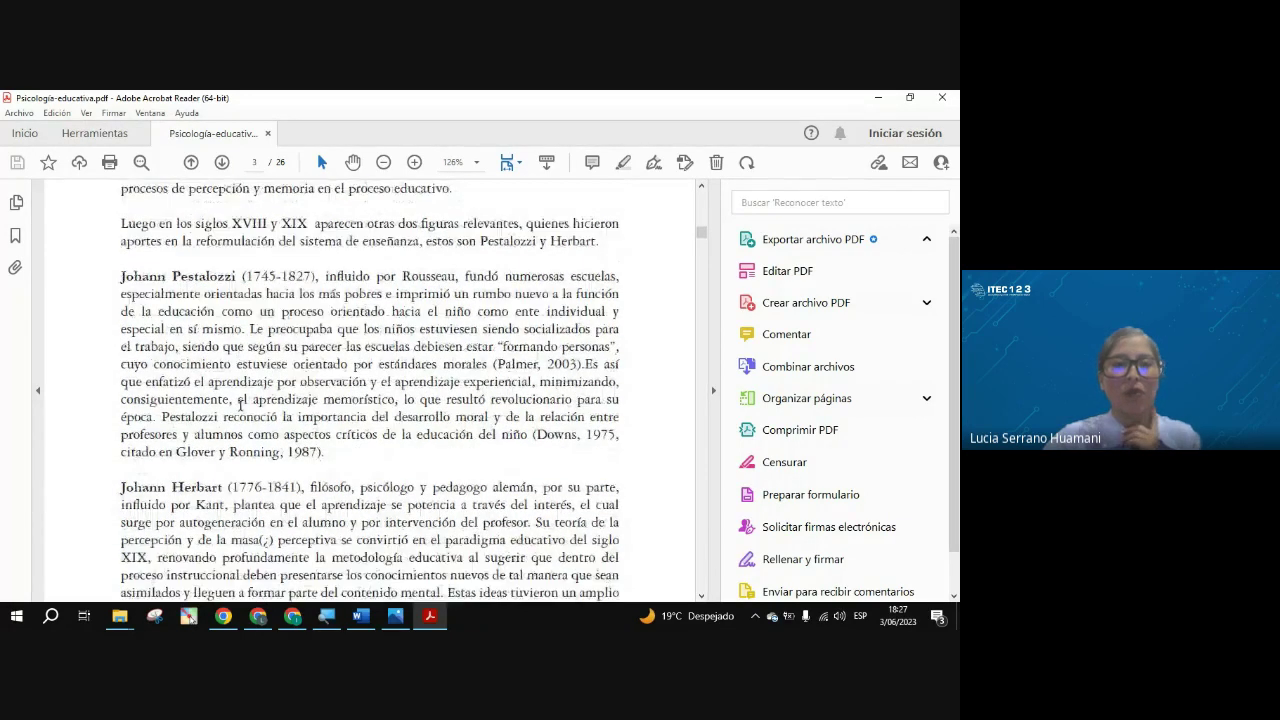
pyautogui.scroll(1, 261, 414)
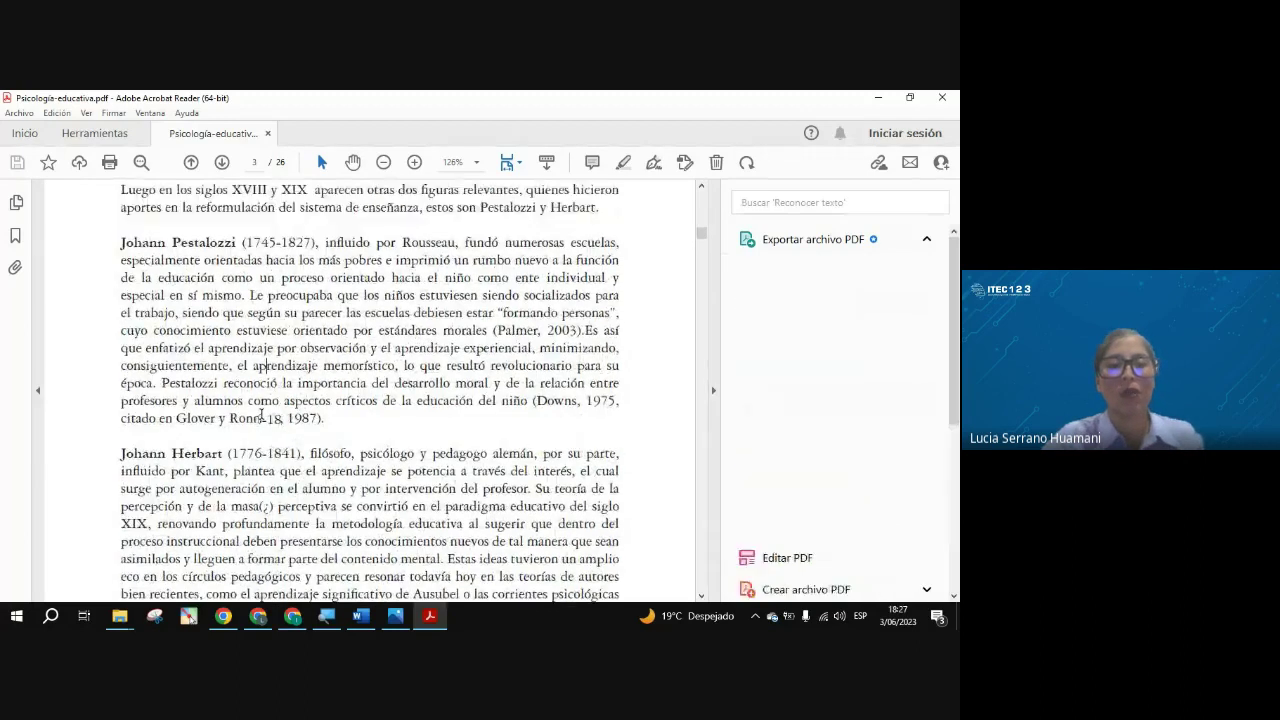
# Look through the PDF's sections on precursors in Europe and the United States, select the Wundt and Binet paragraphs, and close the PDF.
pyautogui.scroll(-10, 265, 418)
pyautogui.scroll(-6, 268, 420)
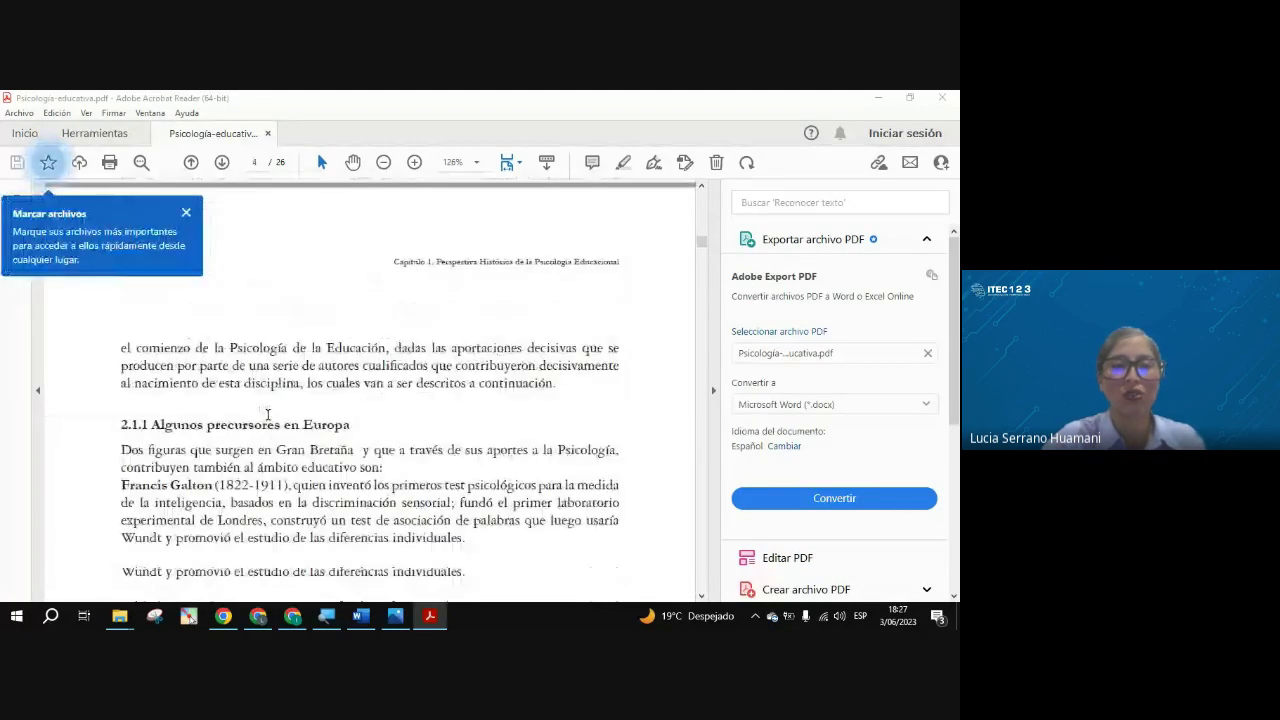
pyautogui.scroll(-6, 271, 418)
pyautogui.scroll(-6, 272, 418)
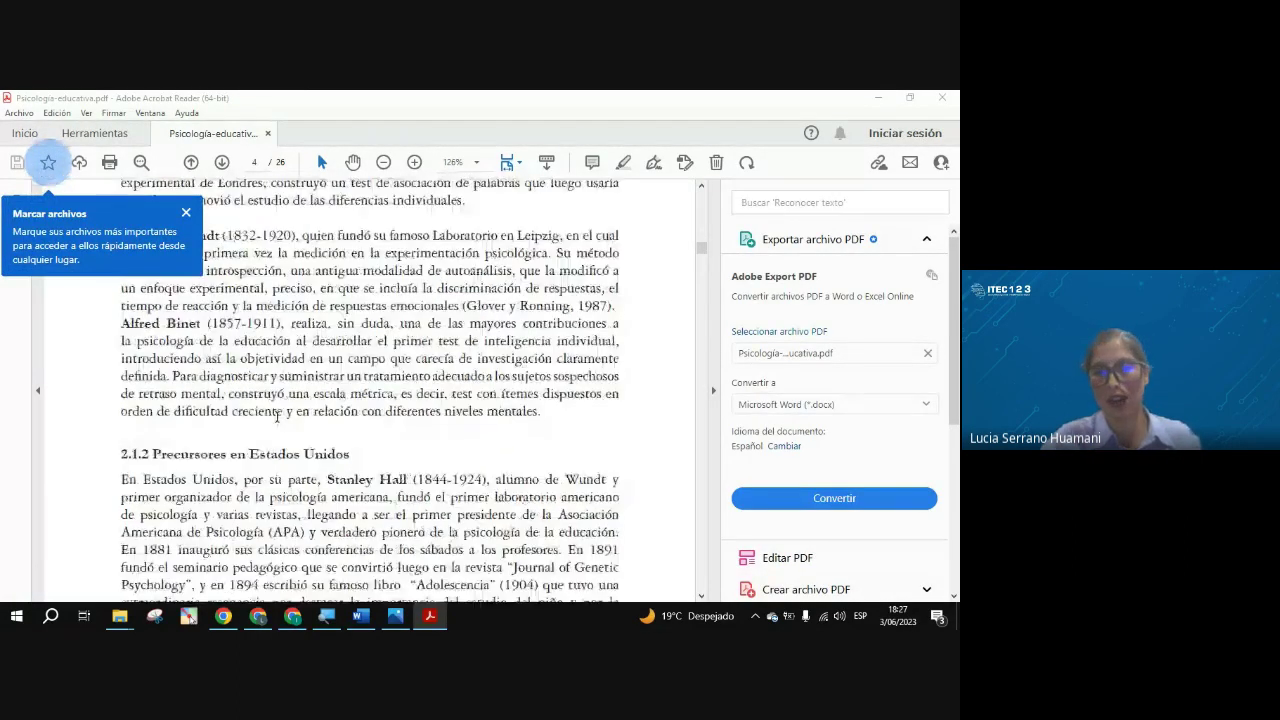
pyautogui.scroll(-5, 276, 418)
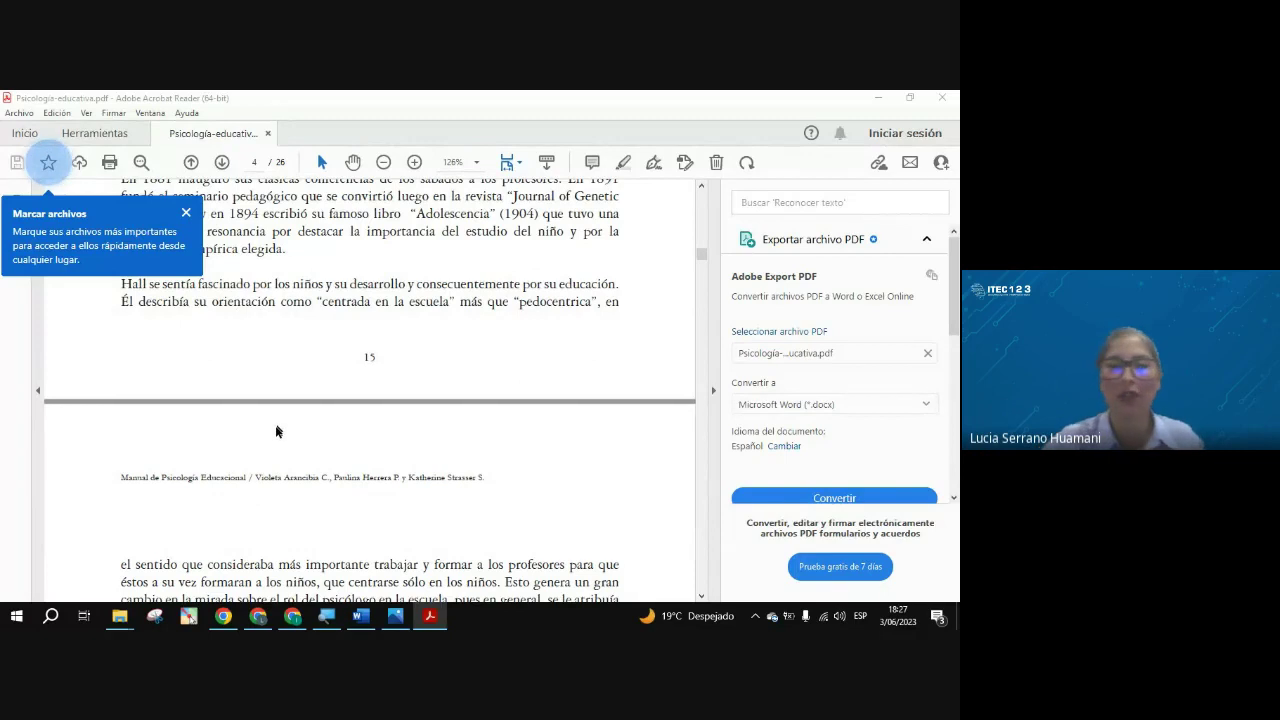
pyautogui.scroll(10, 425, 462)
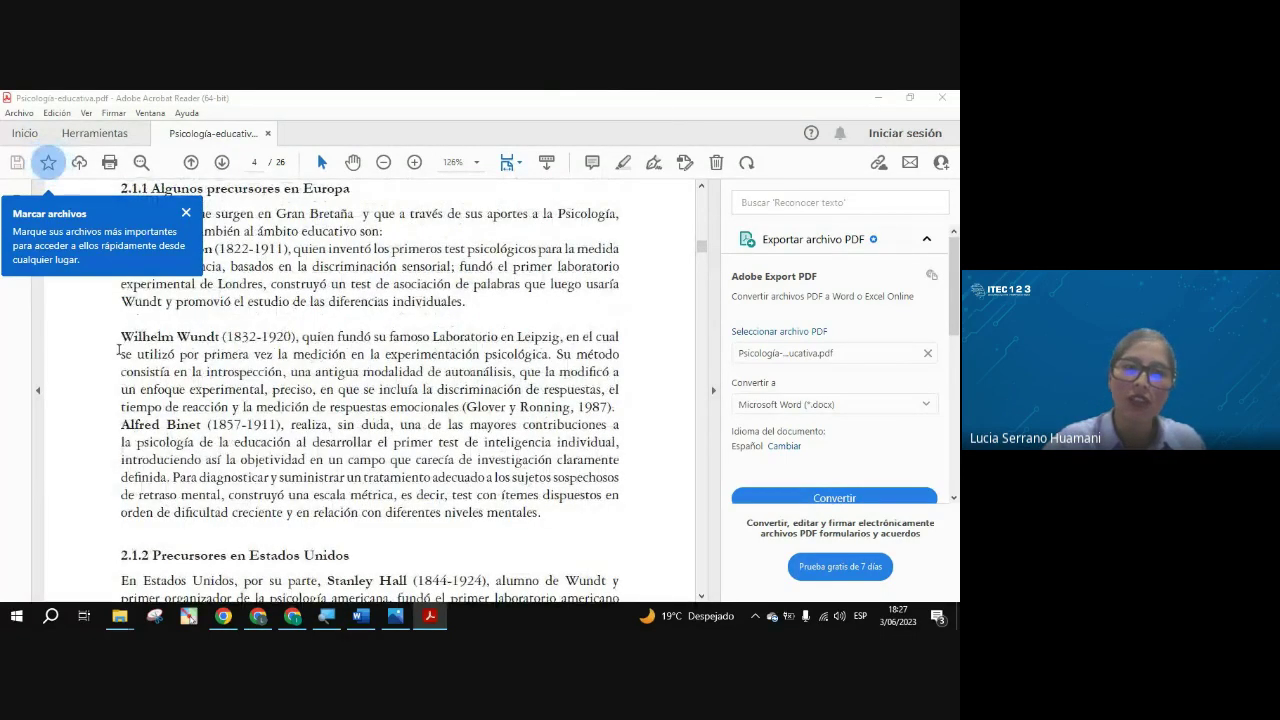
pyautogui.moveTo(121, 336); pyautogui.dragTo(545, 514)
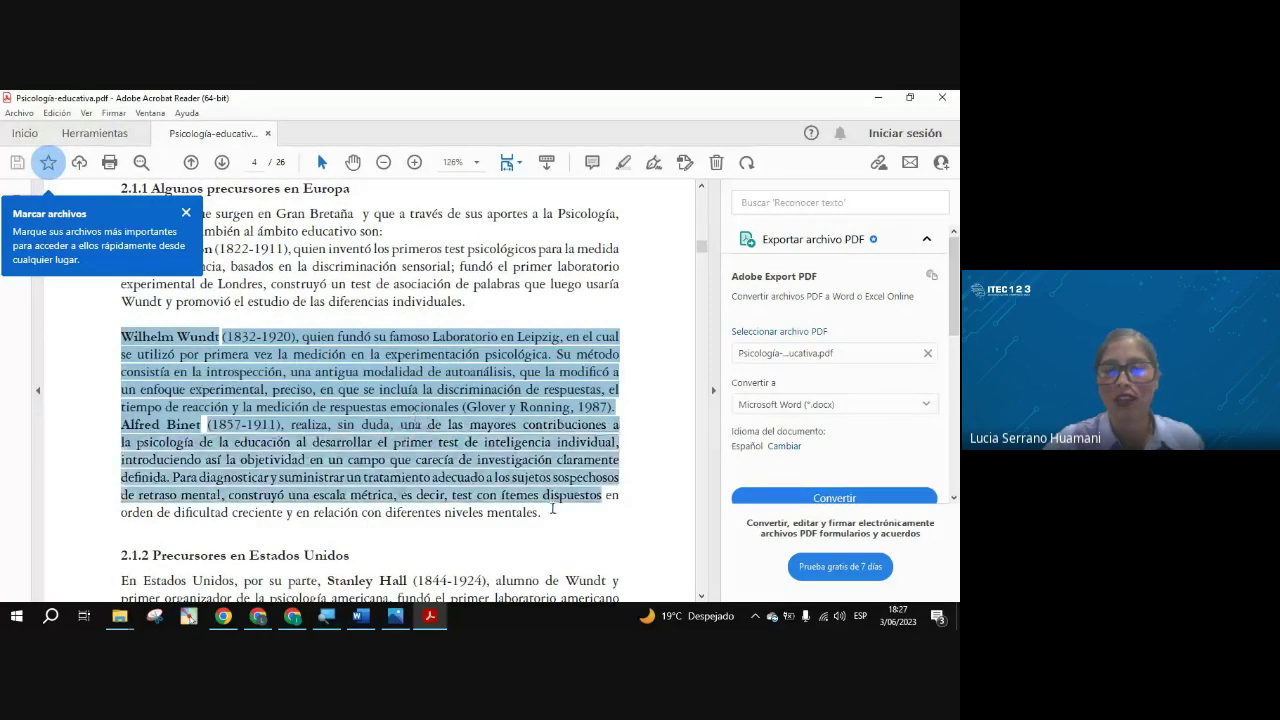
pyautogui.click(942, 97)
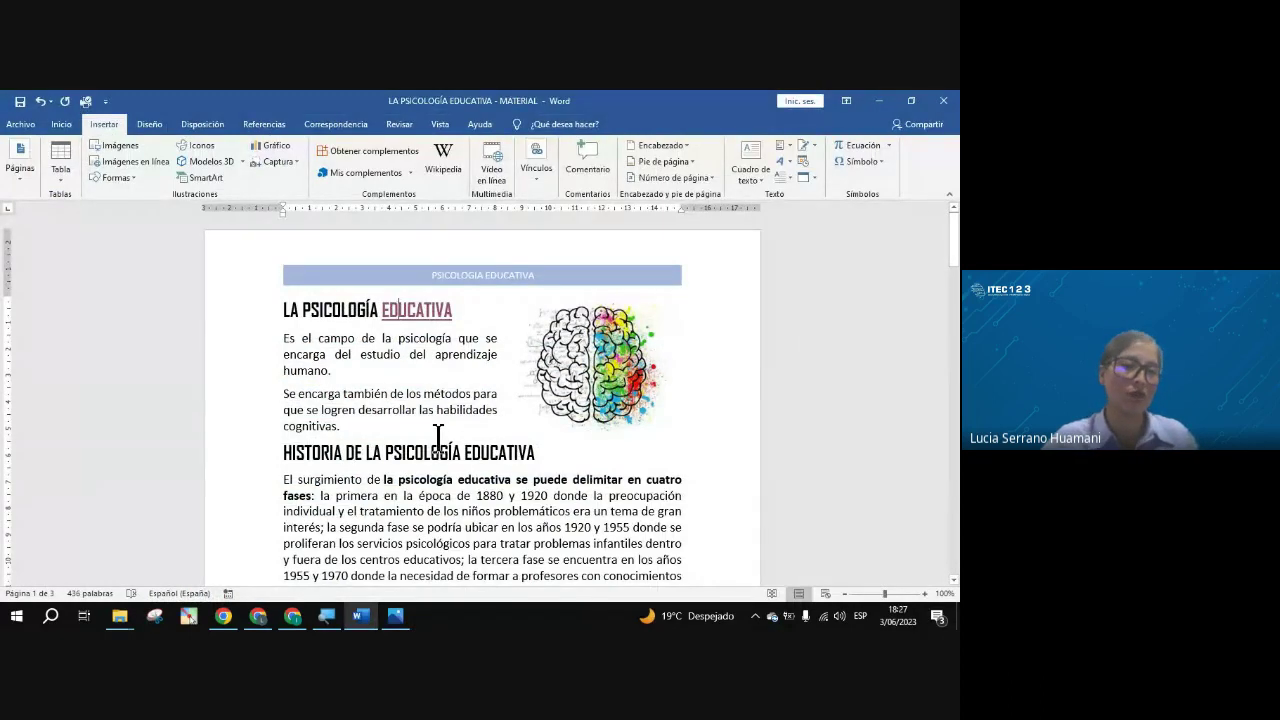
# Review the HISTORIA DE LA PSICOLOGÍA EDUCATIVA heading, its paragraph and the linked word EDUCATIVA in the Word document.
pyautogui.scroll(-1, 443, 410)
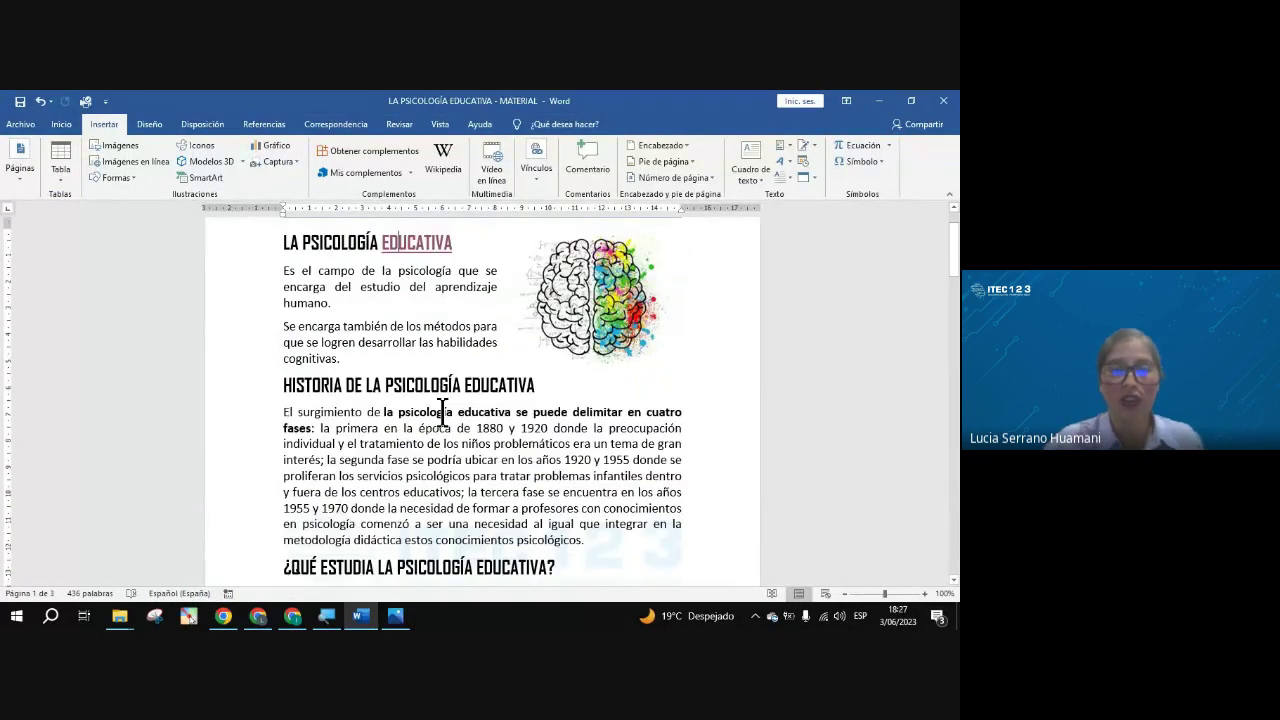
pyautogui.moveTo(277, 384); pyautogui.dragTo(523, 381)
pyautogui.click(503, 449)
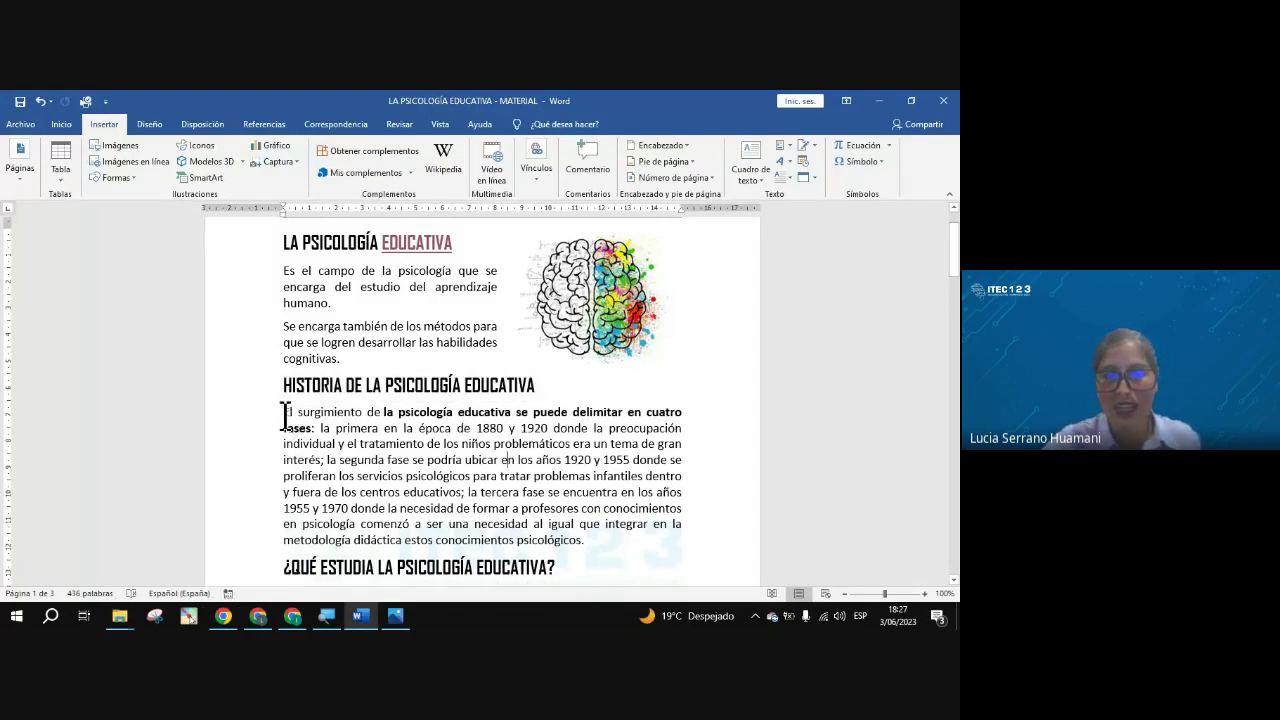
pyautogui.moveTo(283, 412); pyautogui.dragTo(586, 540)
pyautogui.click(517, 540)
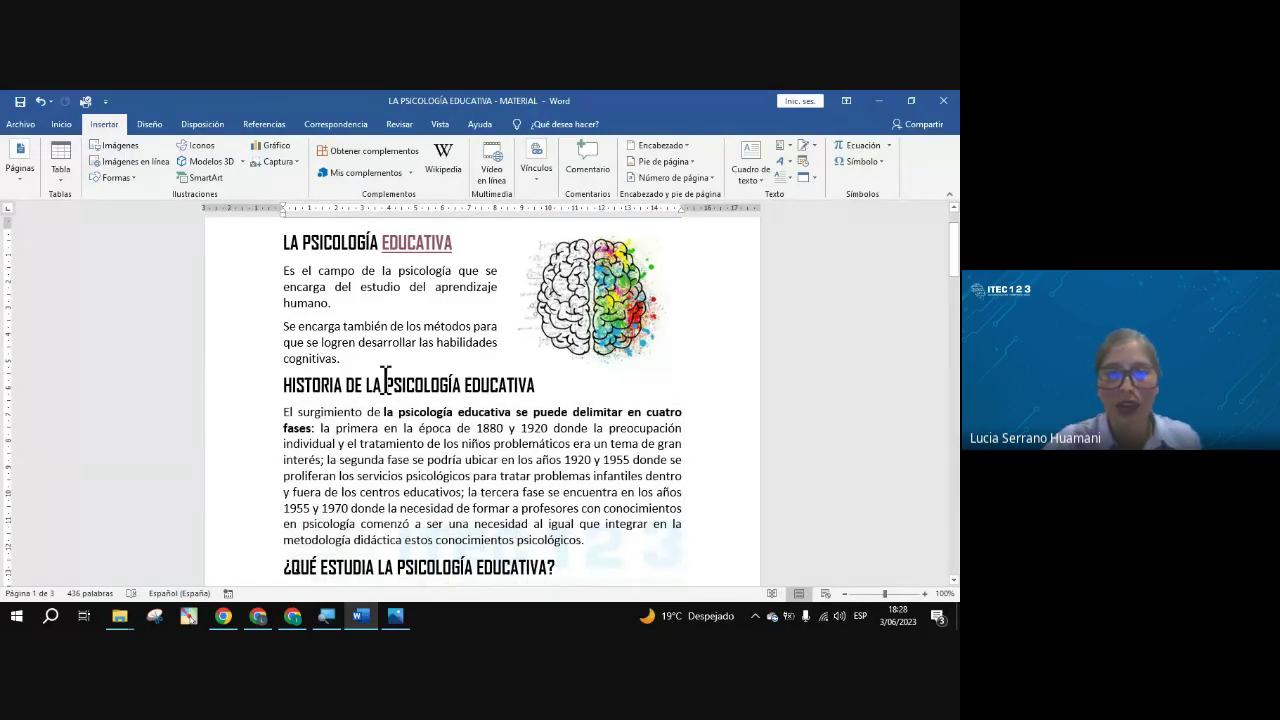
pyautogui.moveTo(386, 380); pyautogui.dragTo(458, 382)
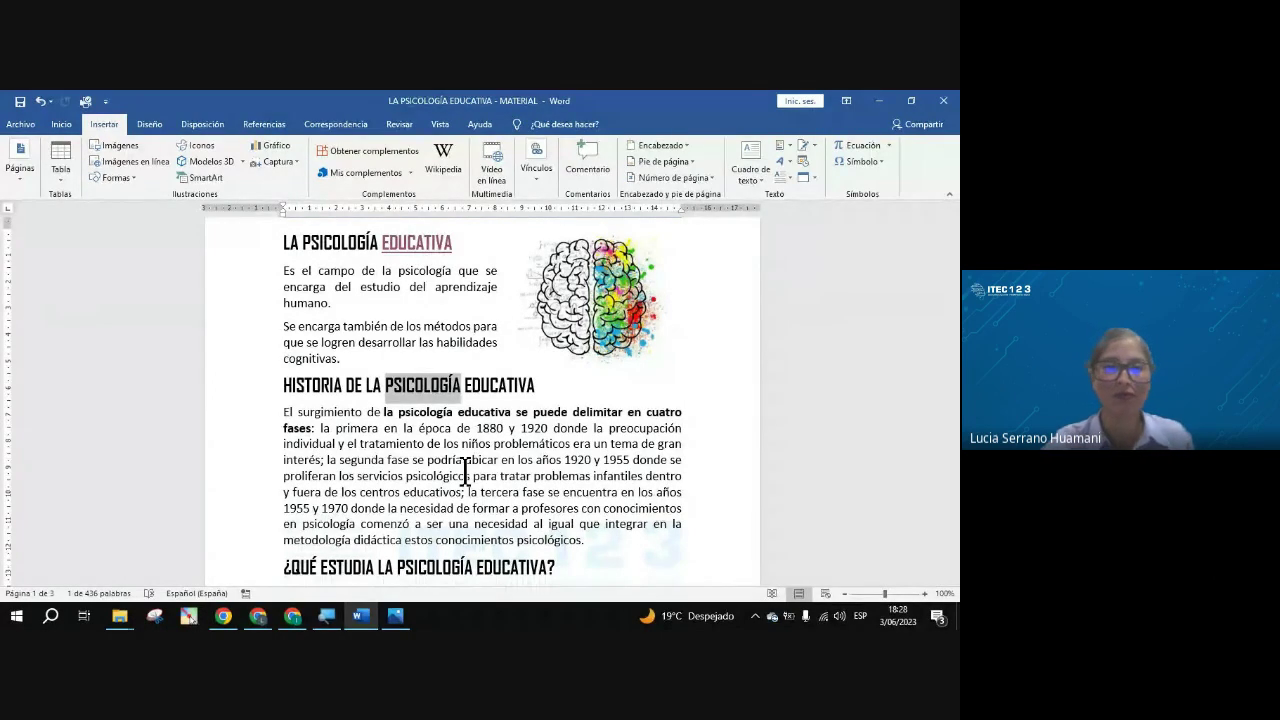
pyautogui.scroll(1, 464, 470)
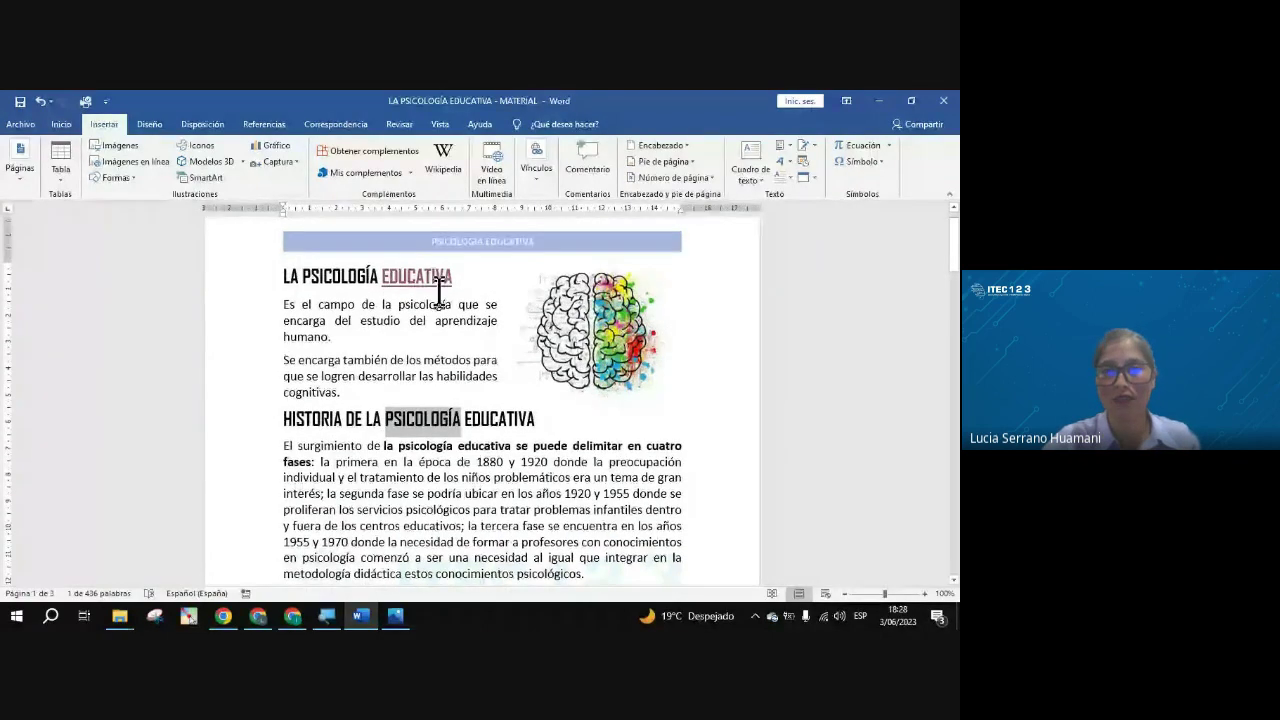
pyautogui.doubleClick(386, 274)
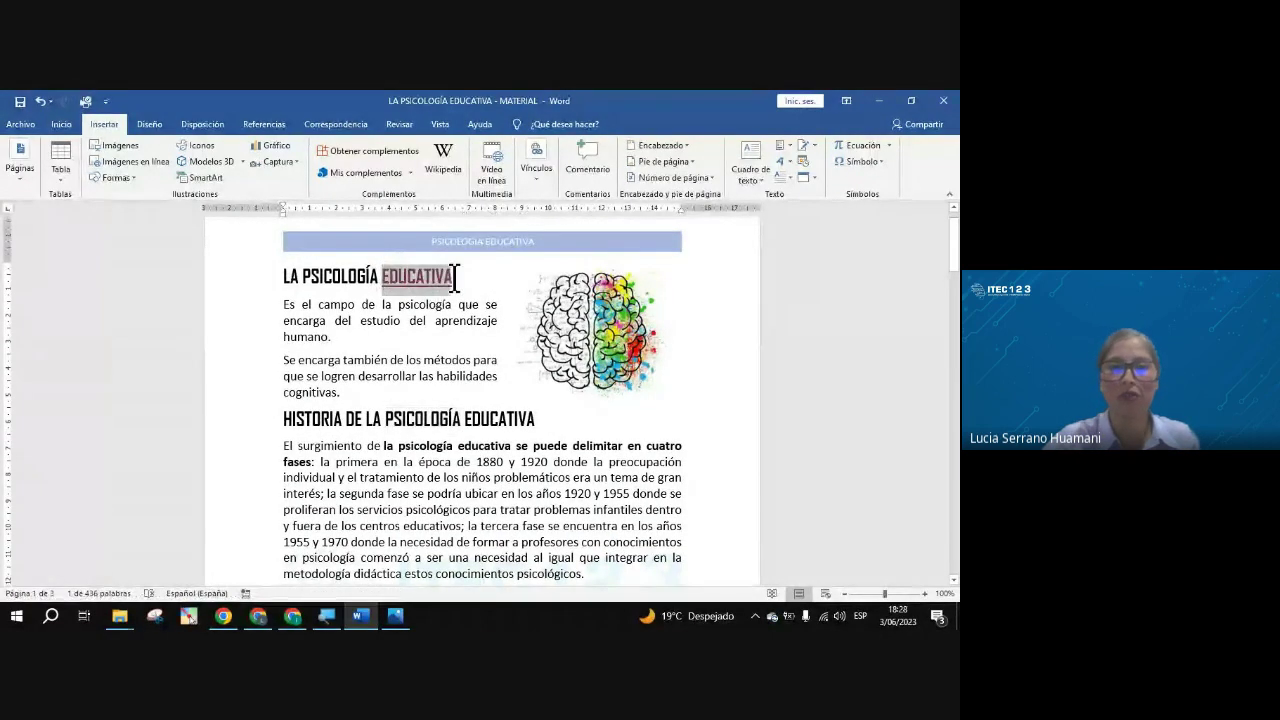
pyautogui.click(428, 385)
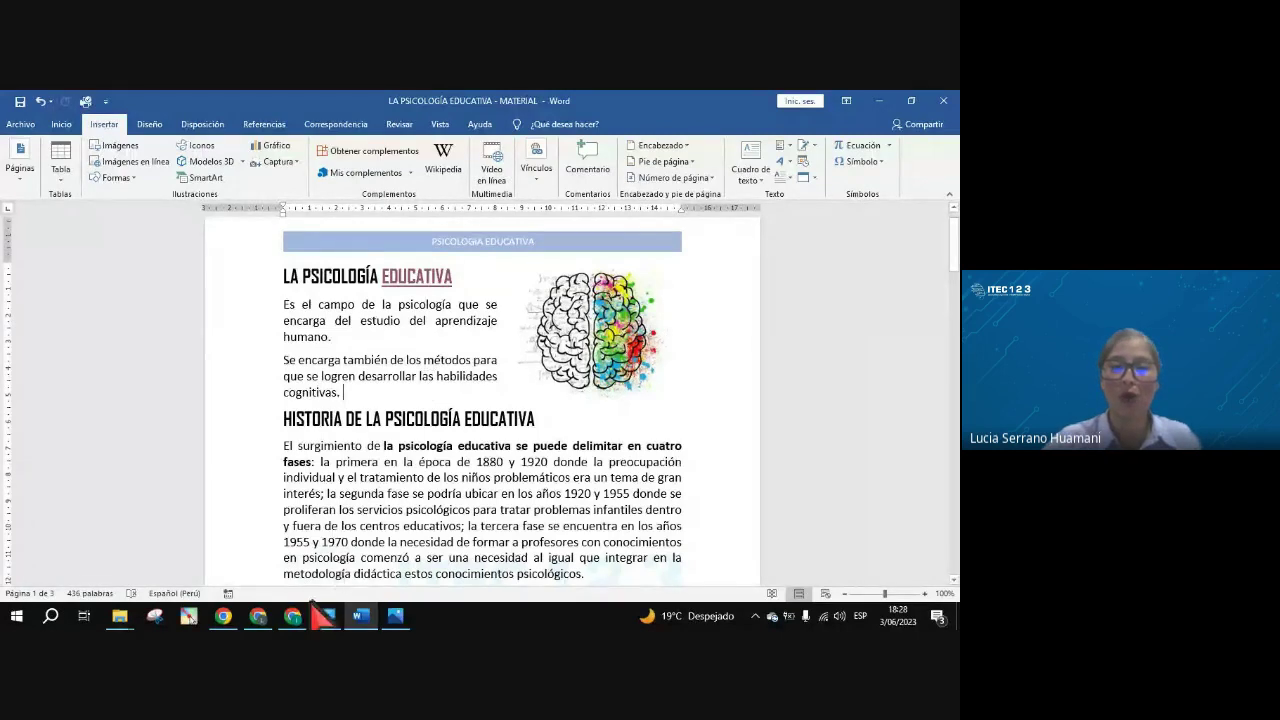
# Switch to Google Meet to check the call's chat messages and return to the Word document.
pyautogui.click(258, 615)
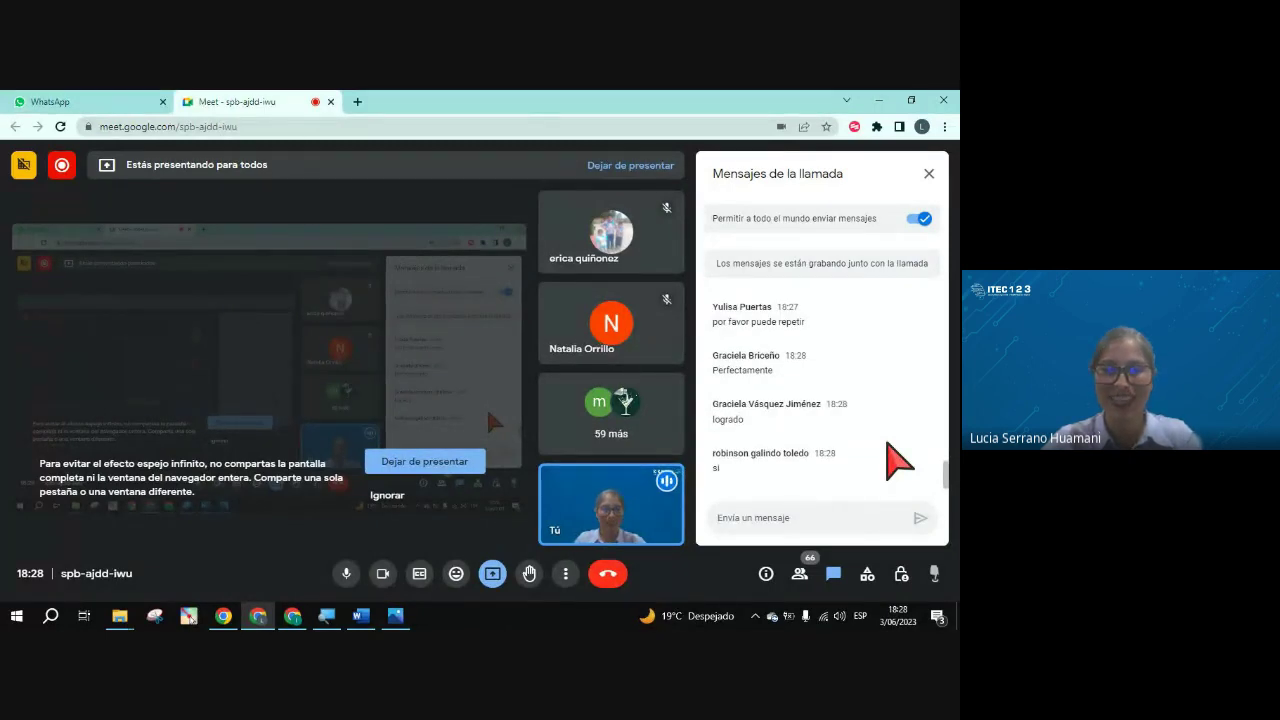
pyautogui.hotkey('alt', 'Tab')
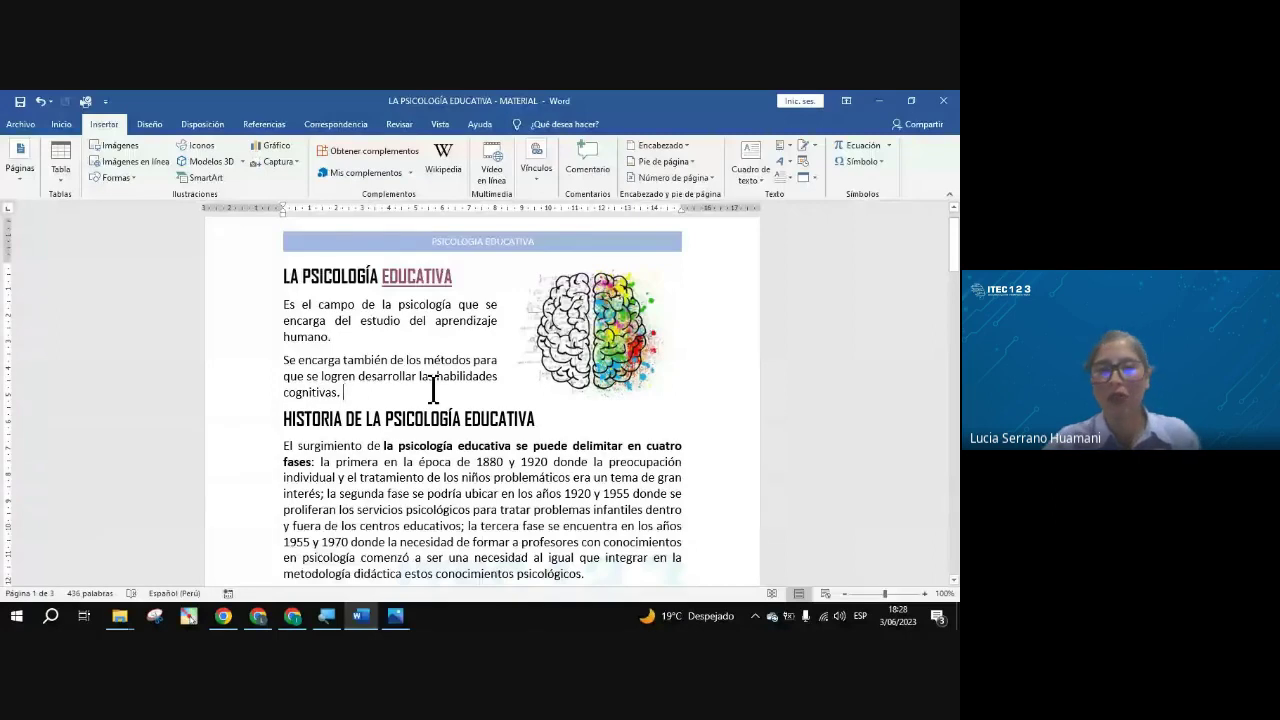
# Start a hyperlink on the heading word HISTORIA and browse from Escritorio through CURSOS ITEC, OFIMÁTICA INTERMEDIO and CLASE 3 to the PSICOLOGIA EDUCATIVA folder.
pyautogui.scroll(-1, 455, 474)
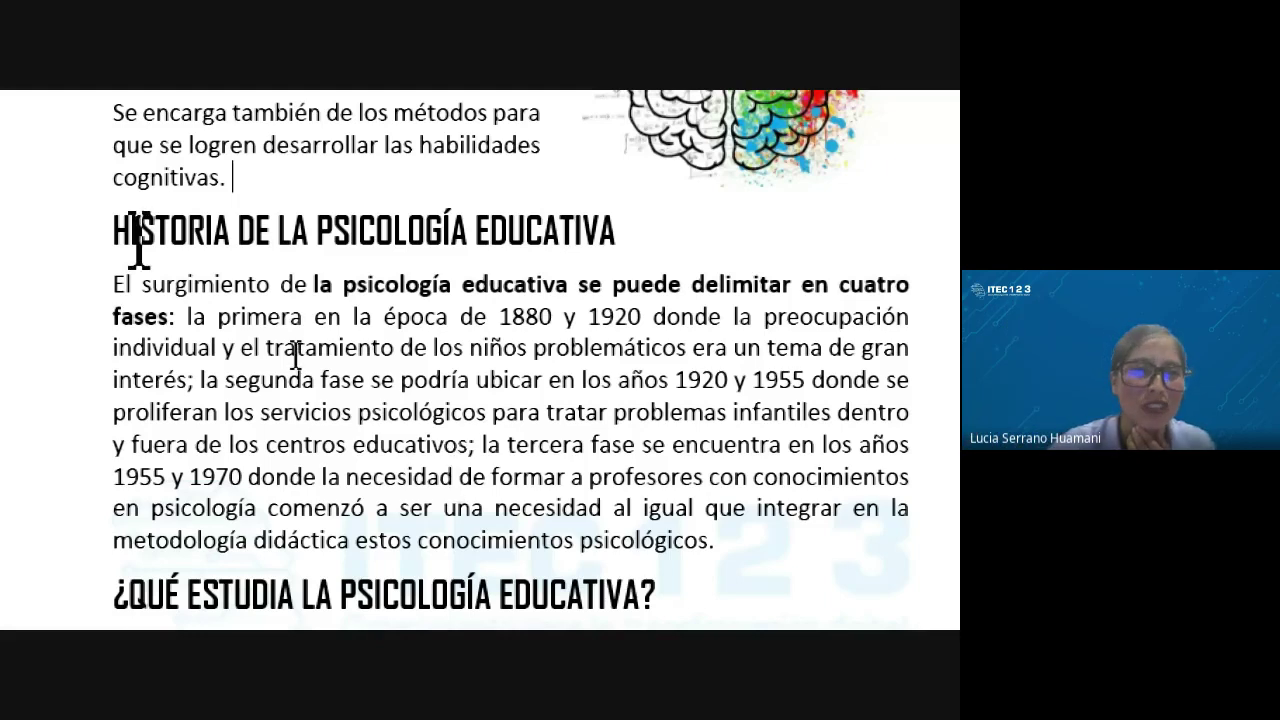
pyautogui.moveTo(115, 232); pyautogui.dragTo(230, 250)
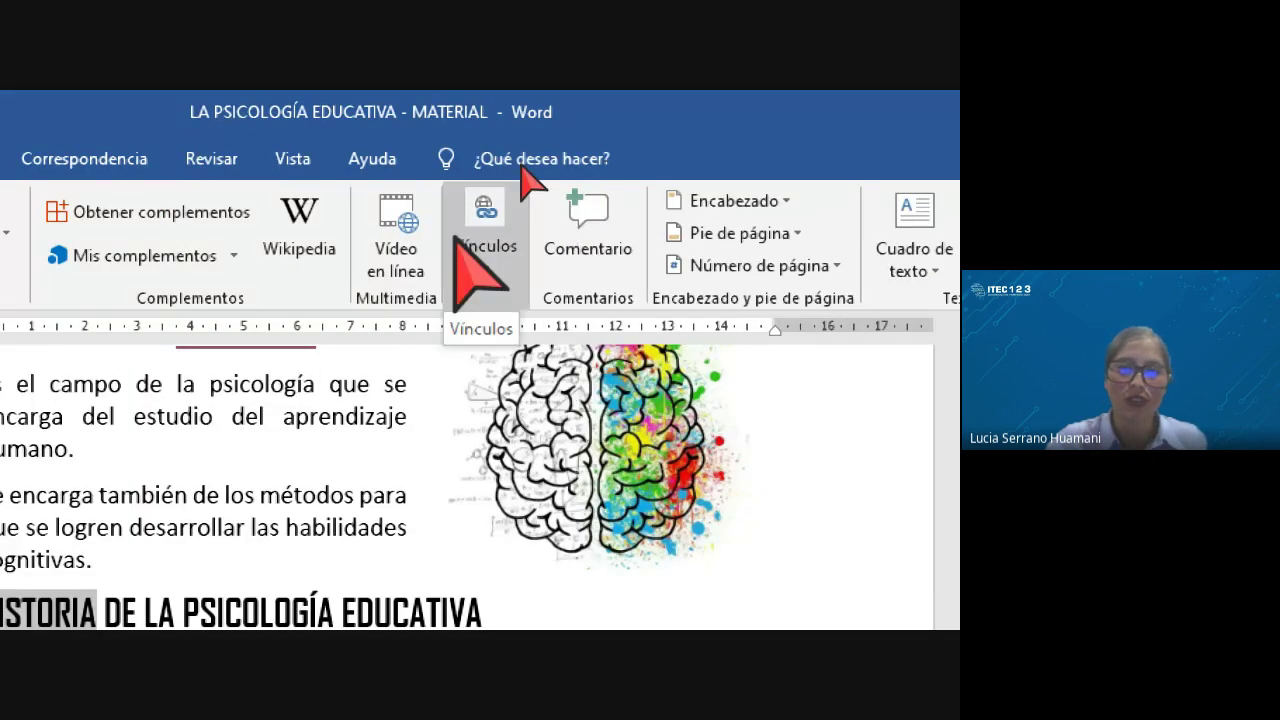
pyautogui.click(485, 262)
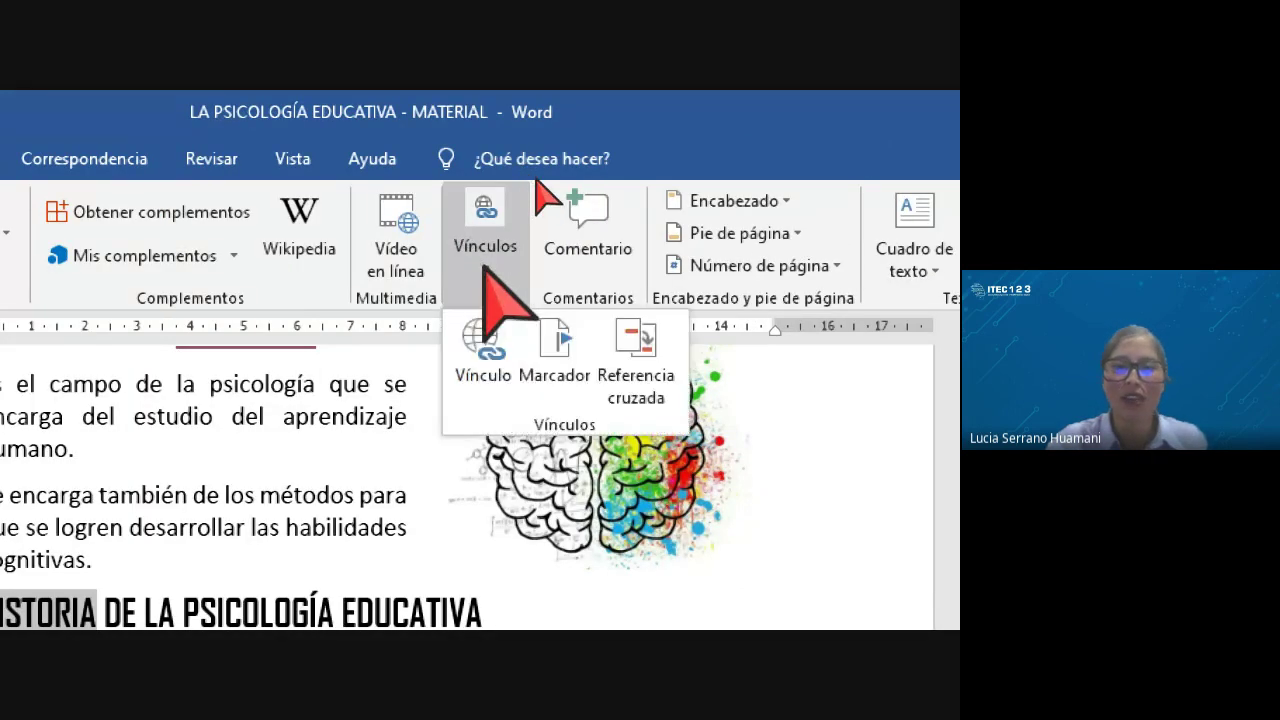
pyautogui.click(489, 380)
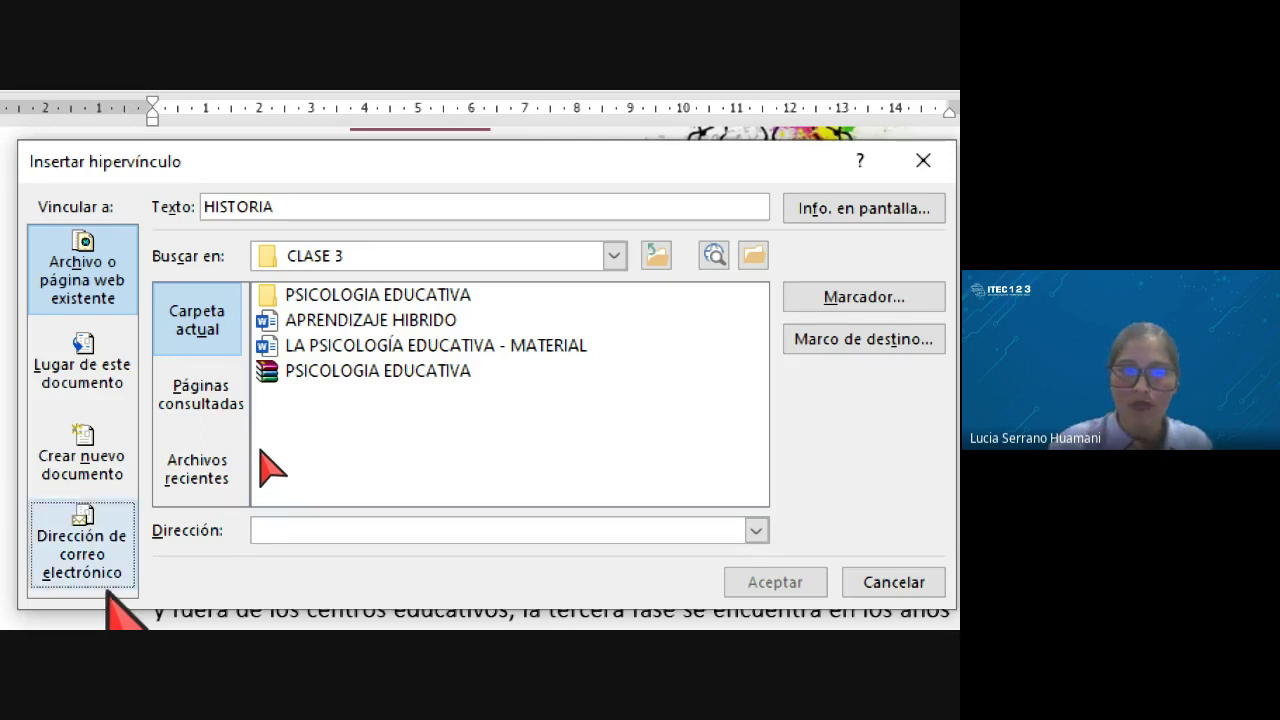
pyautogui.click(614, 256)
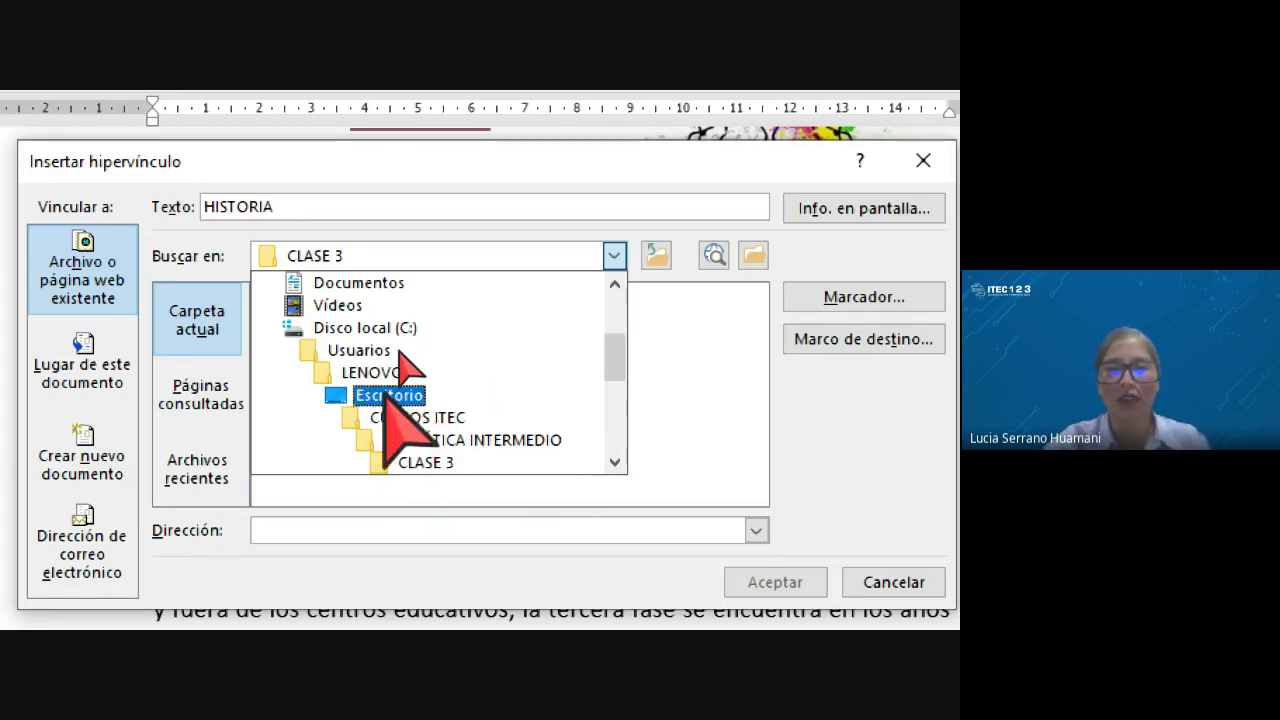
pyautogui.click(389, 395)
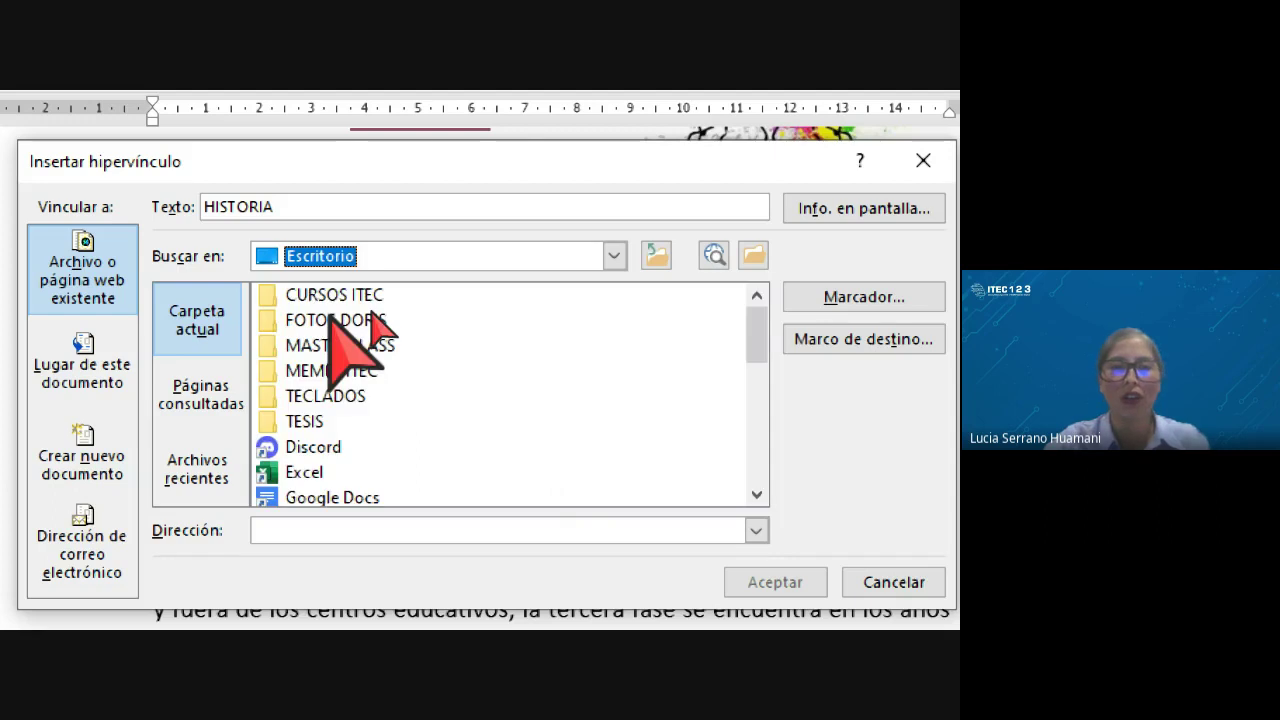
pyautogui.doubleClick(329, 295)
pyautogui.scroll(-1, 405, 400)
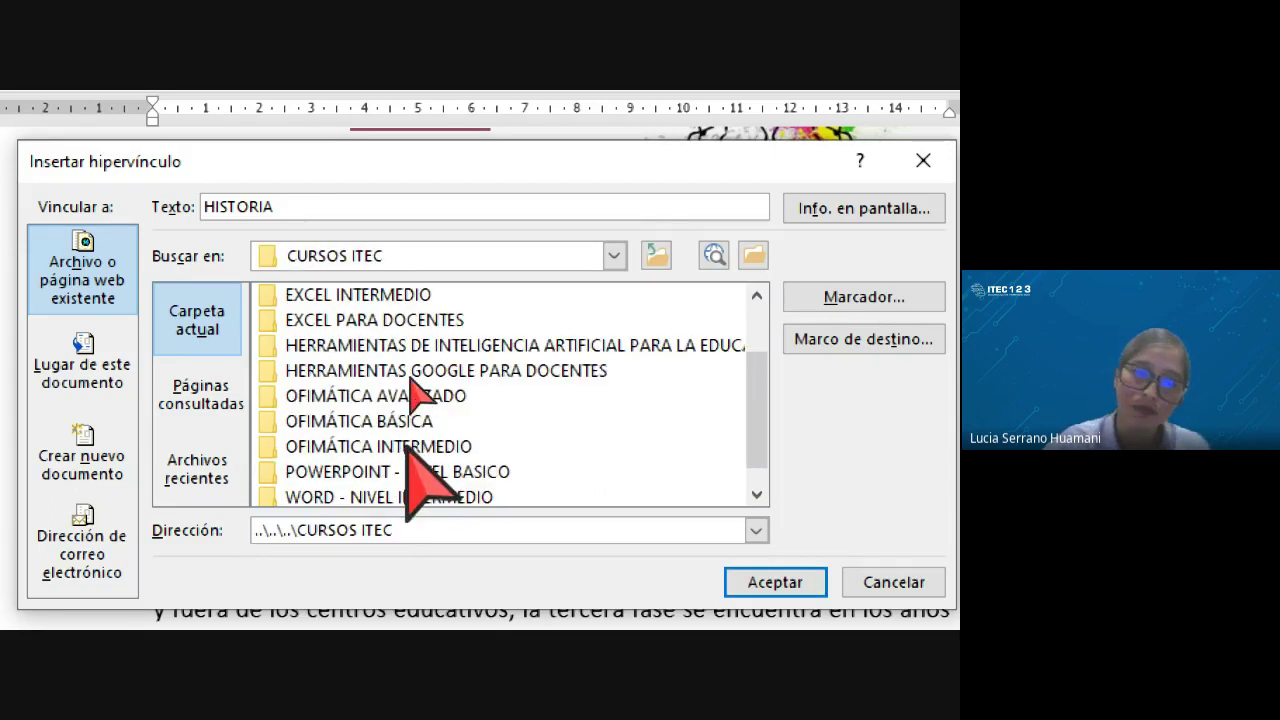
pyautogui.doubleClick(408, 446)
pyautogui.doubleClick(316, 345)
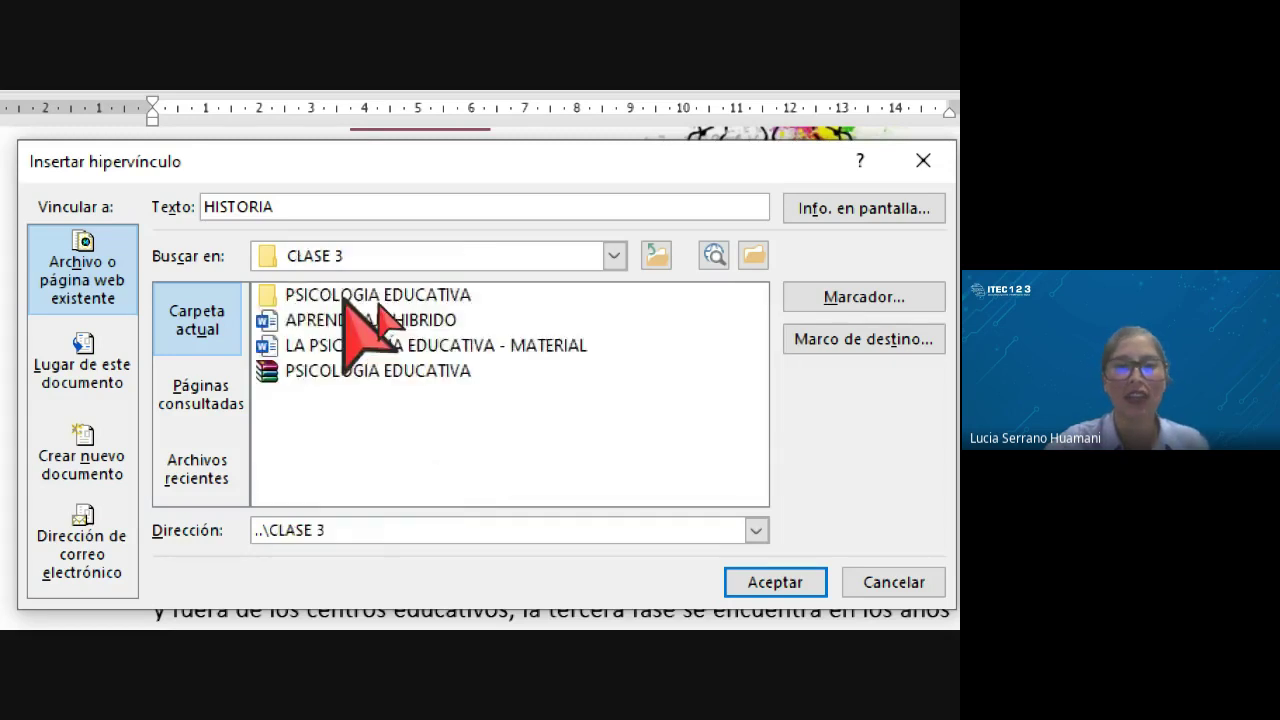
pyautogui.doubleClick(330, 296)
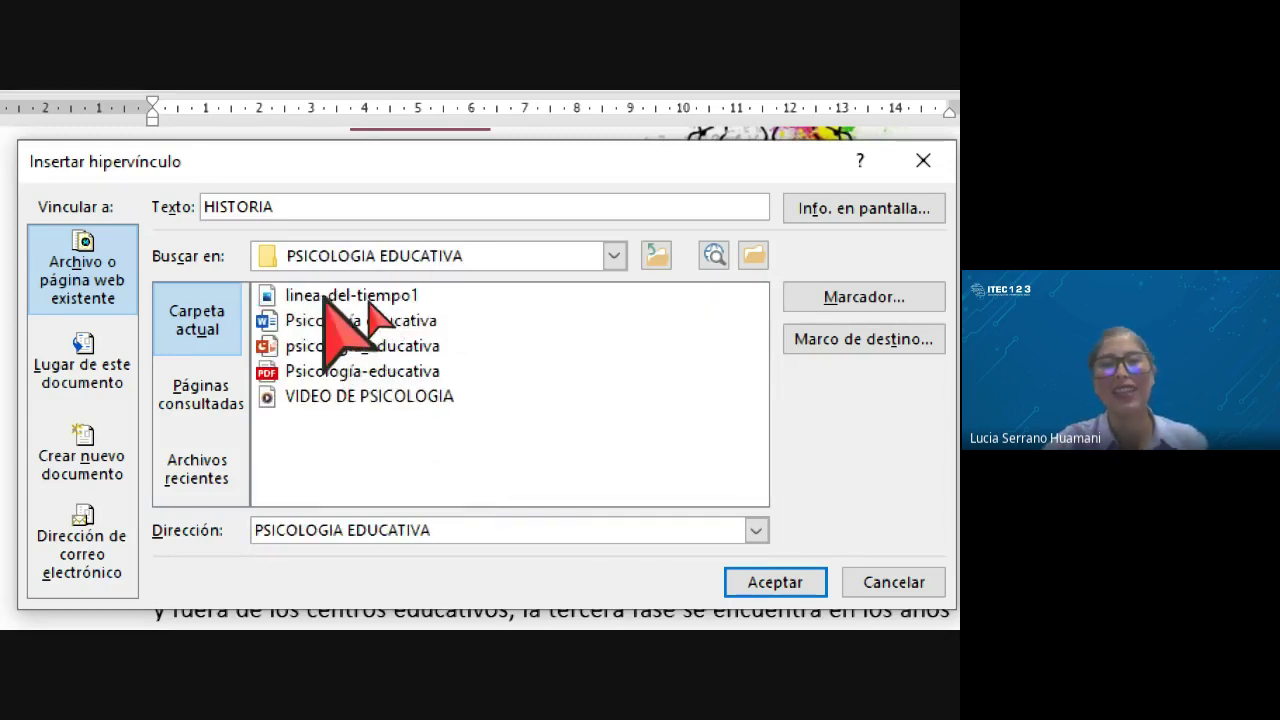
# Choose the image linea-del-tiempo1 as the link target and create the hyperlink on HISTORIA.
pyautogui.click(324, 295)
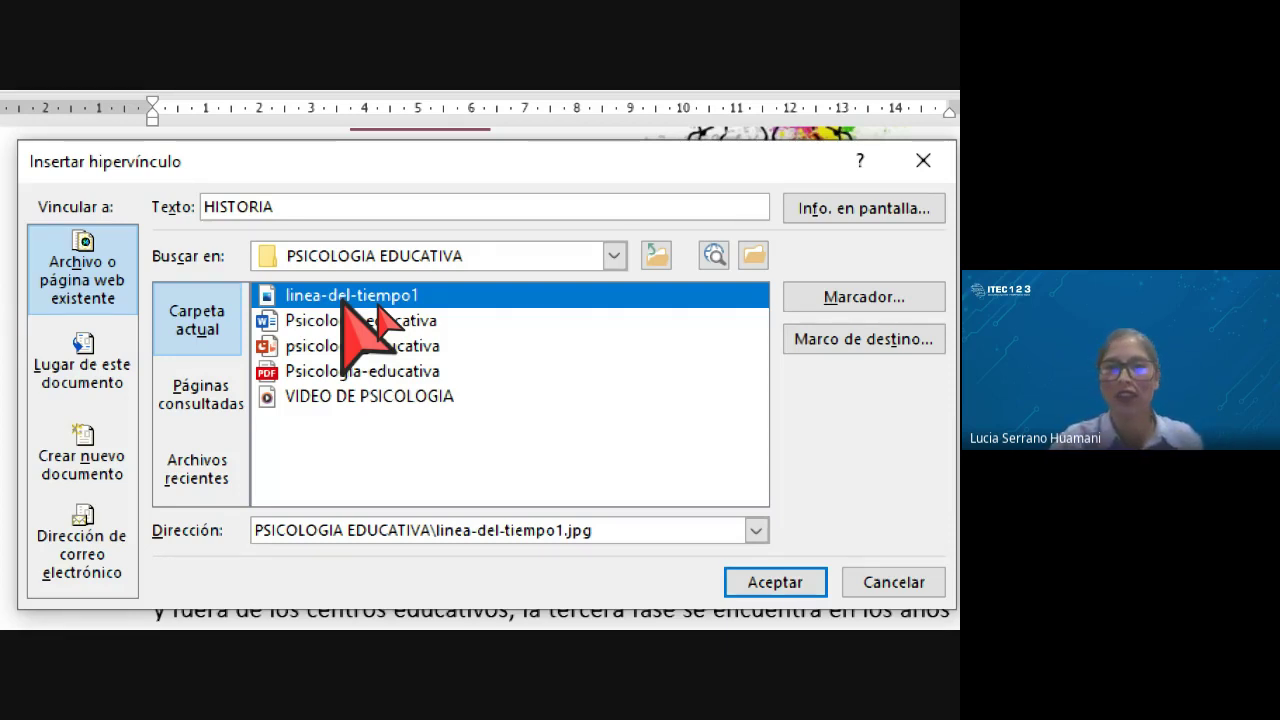
pyautogui.moveTo(280, 163); pyautogui.dragTo(250, 463)
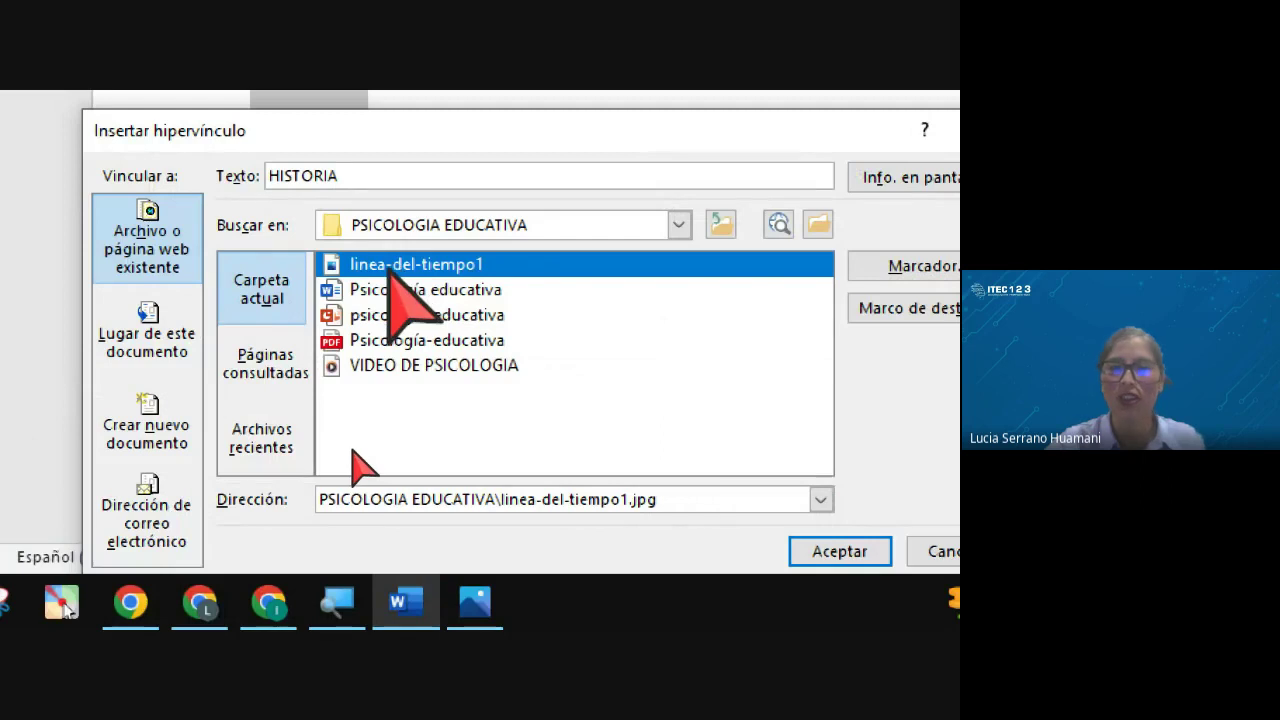
pyautogui.press('Return')
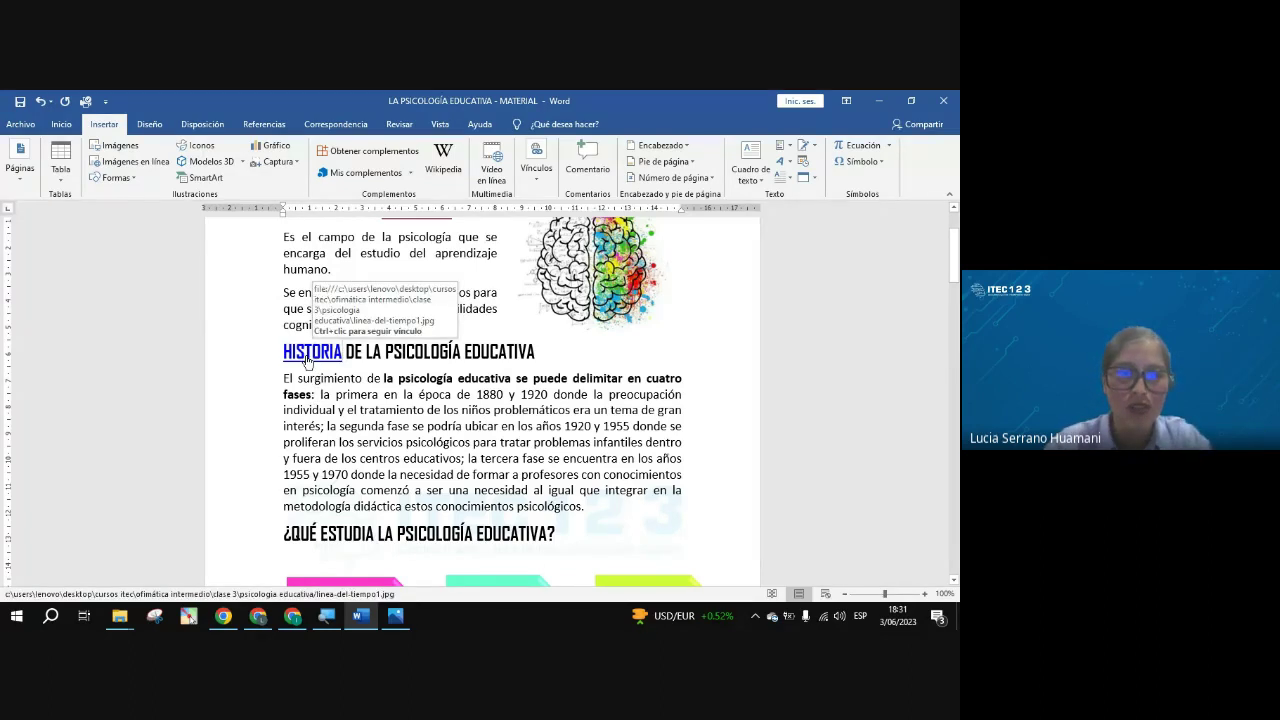
# Follow the HISTORIA hyperlink in the heading to open the linked timeline image.
pyautogui.tripleClick(307, 360)
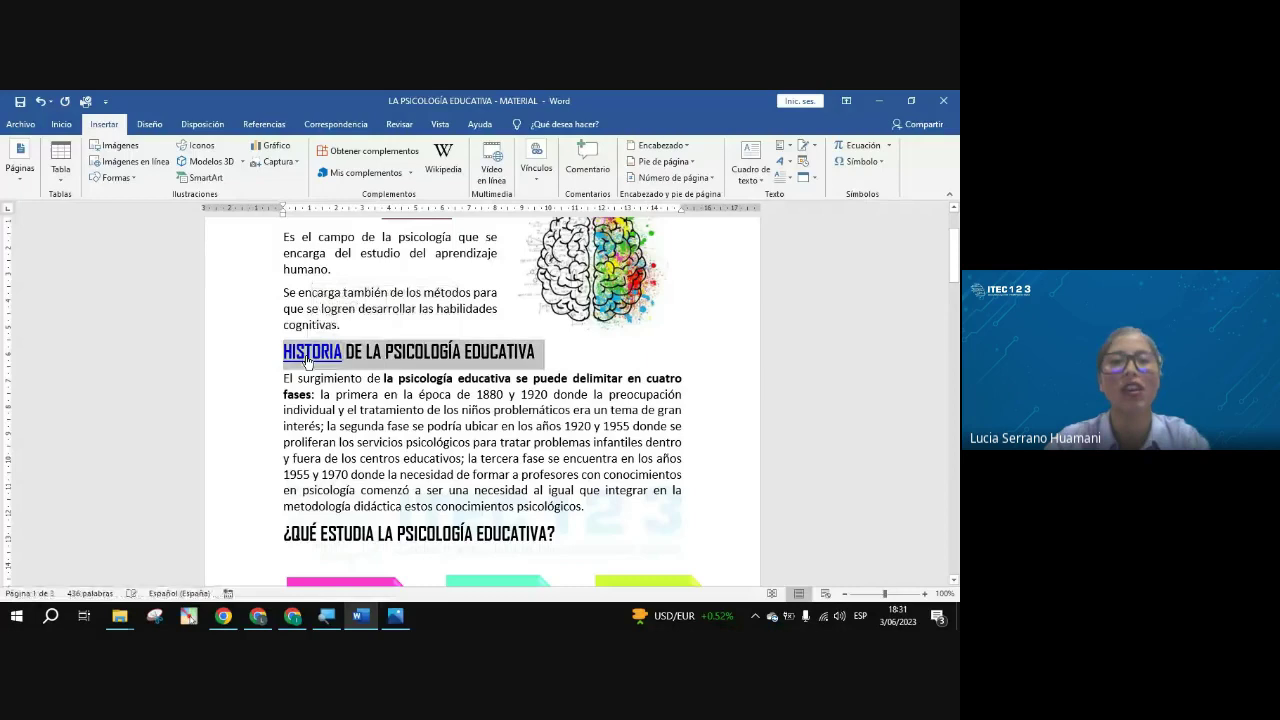
pyautogui.click(373, 412)
pyautogui.tripleClick(308, 359)
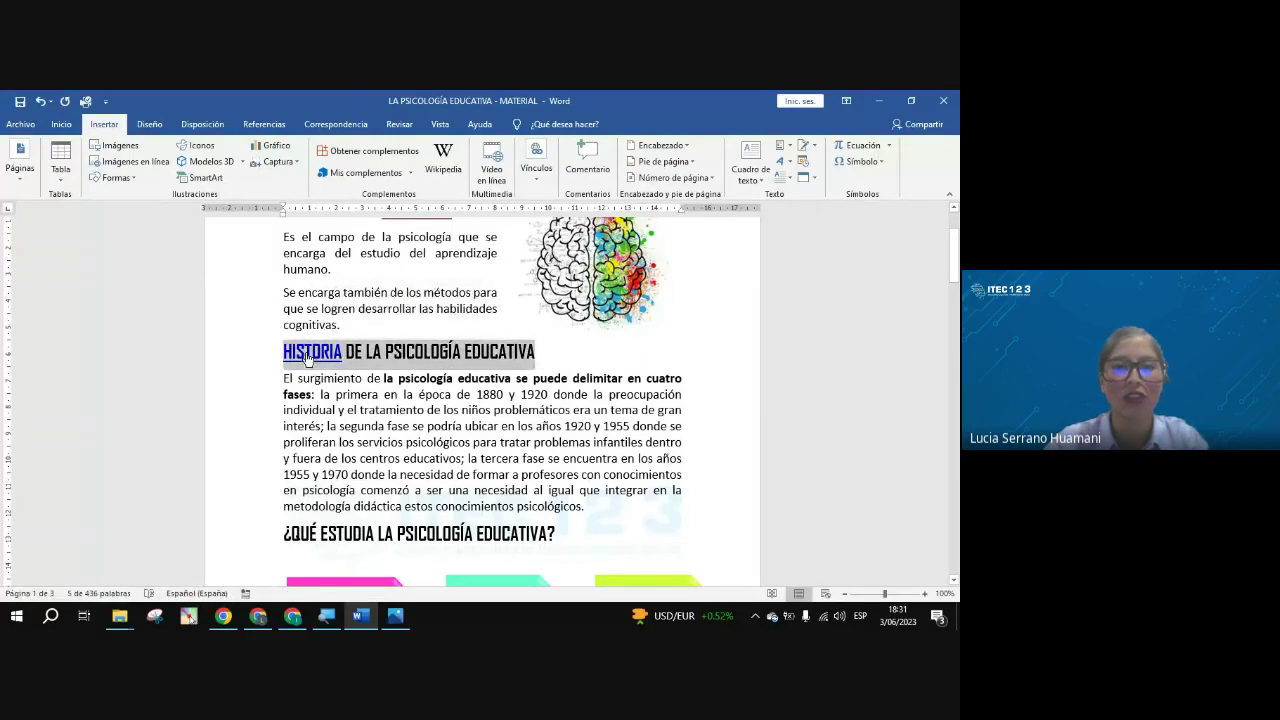
pyautogui.keyDown('ctrl'); pyautogui.click(307, 355); pyautogui.keyUp('ctrl')
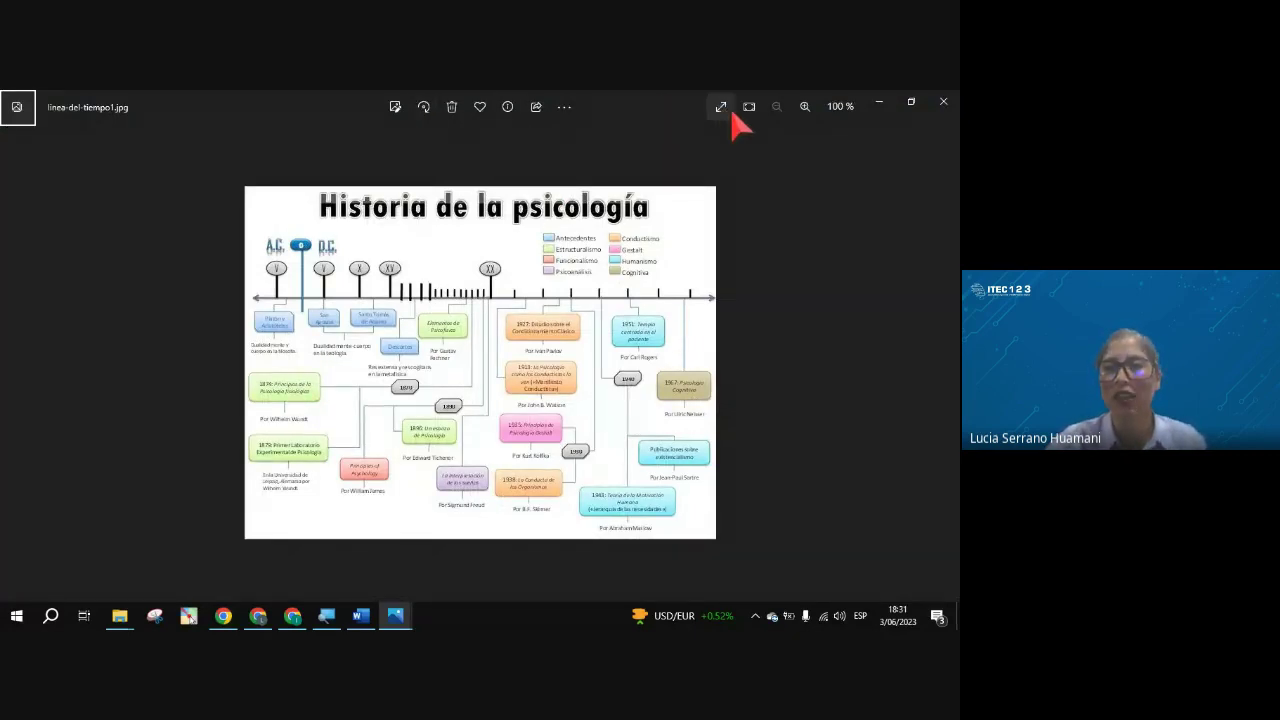
# Enlarge the linked timeline image linea-del-tiempo1 for viewing and close it to return to the Word document.
pyautogui.click(805, 106)
pyautogui.click(805, 106)
pyautogui.click(805, 106)
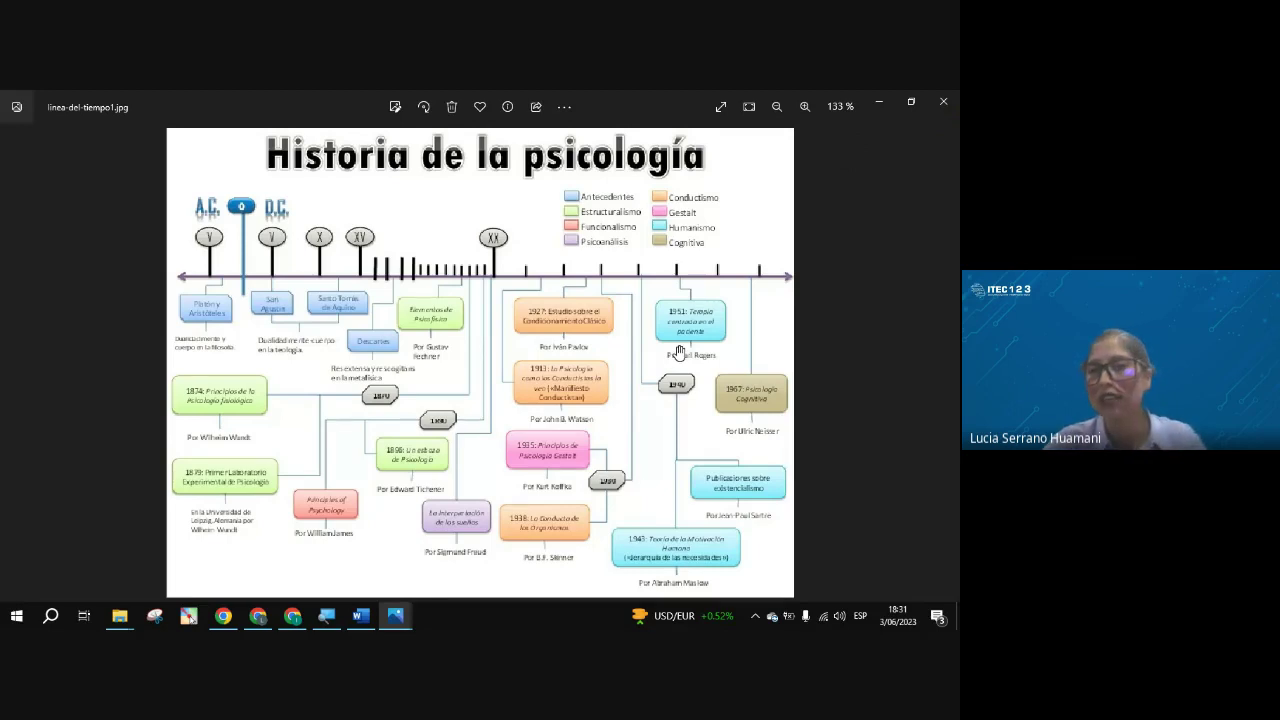
pyautogui.click(942, 102)
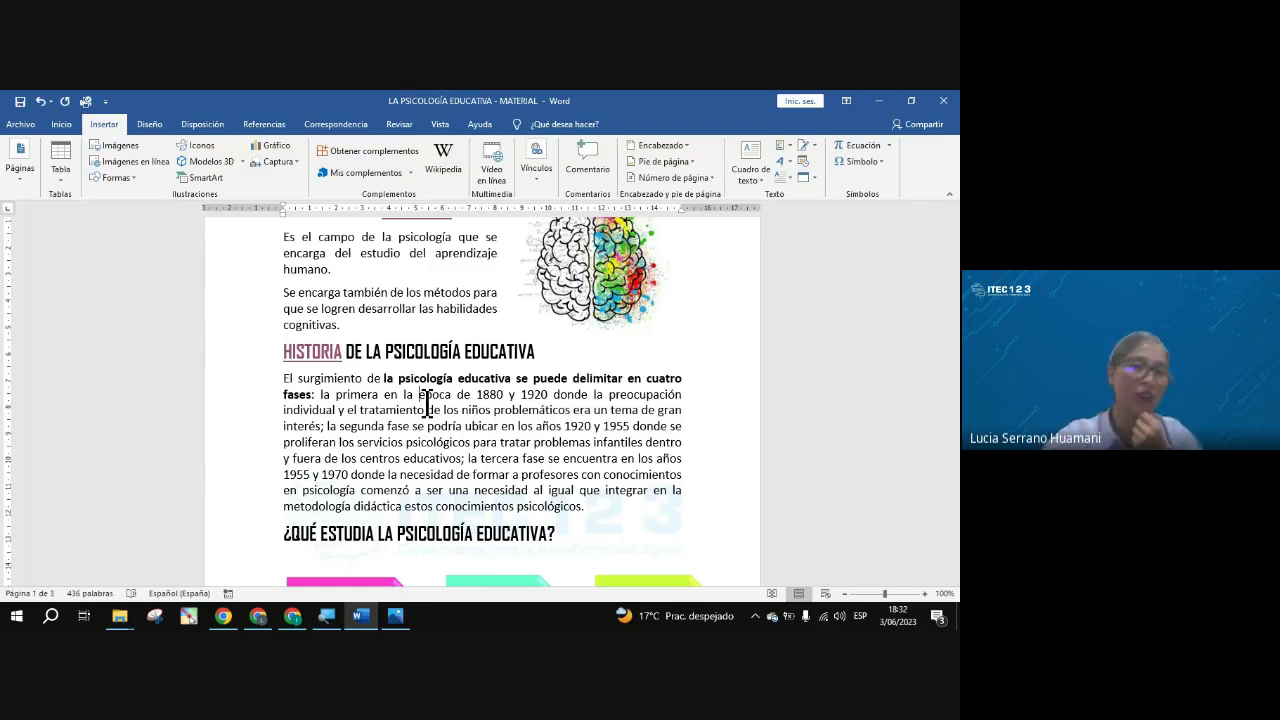
pyautogui.scroll(1, 491, 469)
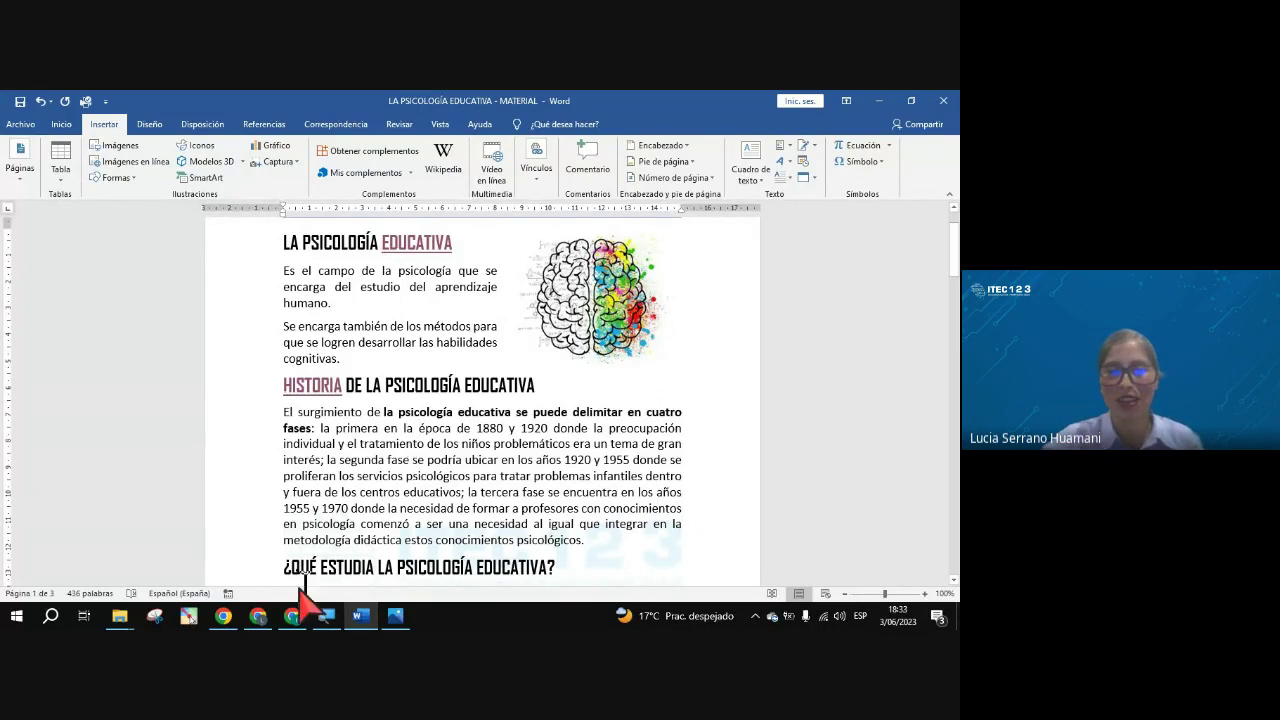
# Check the participants' replies in the Google Meet call chat and return to the linked headings in the Word document.
pyautogui.click(258, 615)
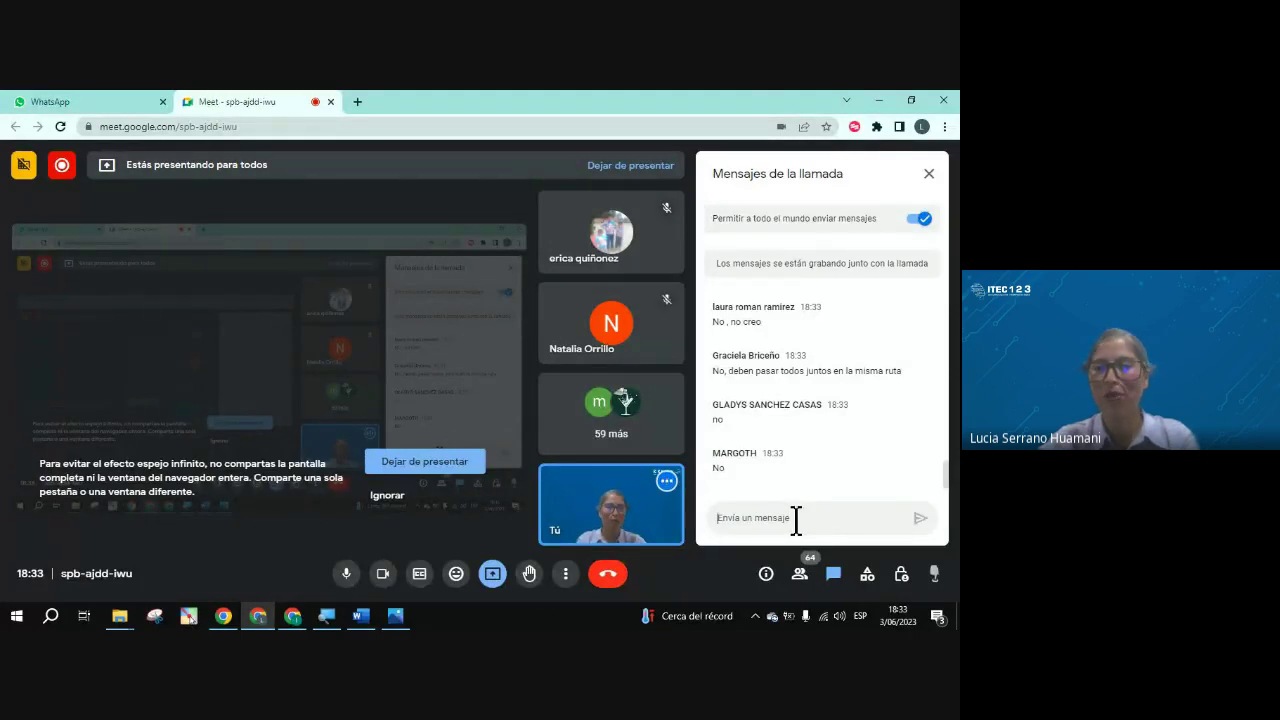
pyautogui.hotkey('alt', 'Tab')
pyautogui.scroll(2, 709, 486)
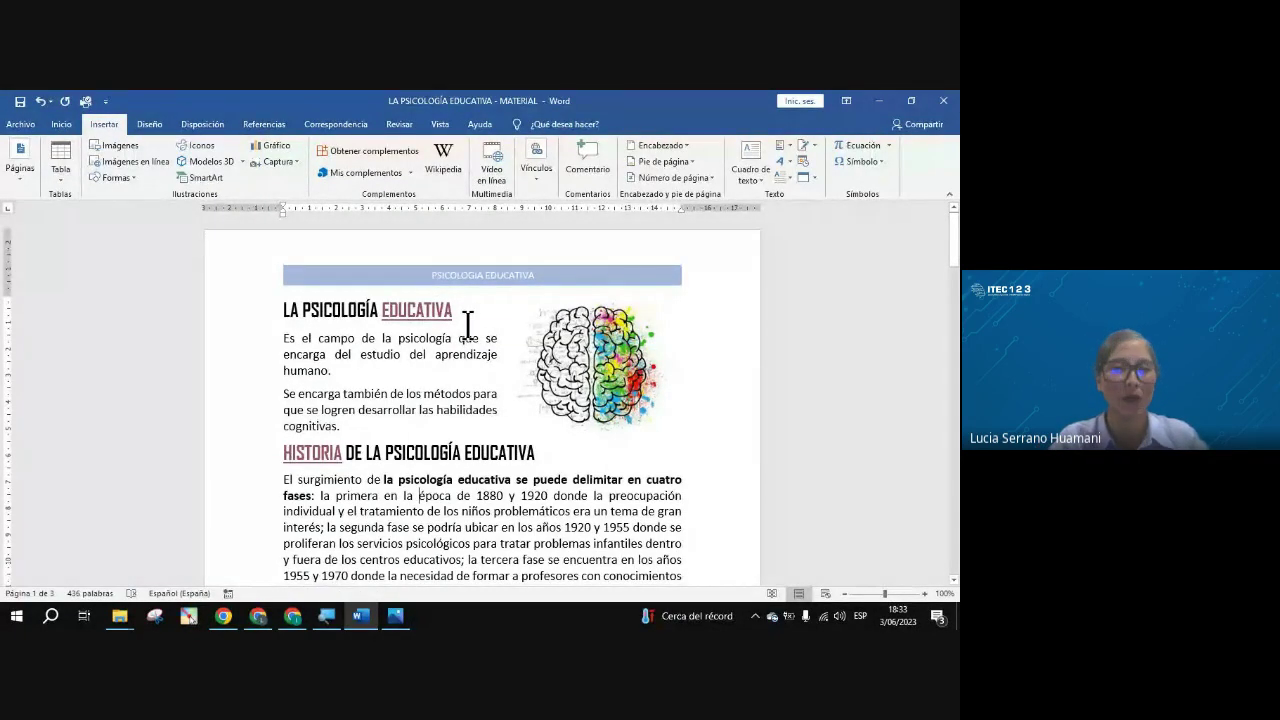
pyautogui.hotkey('alt', 'Tab')
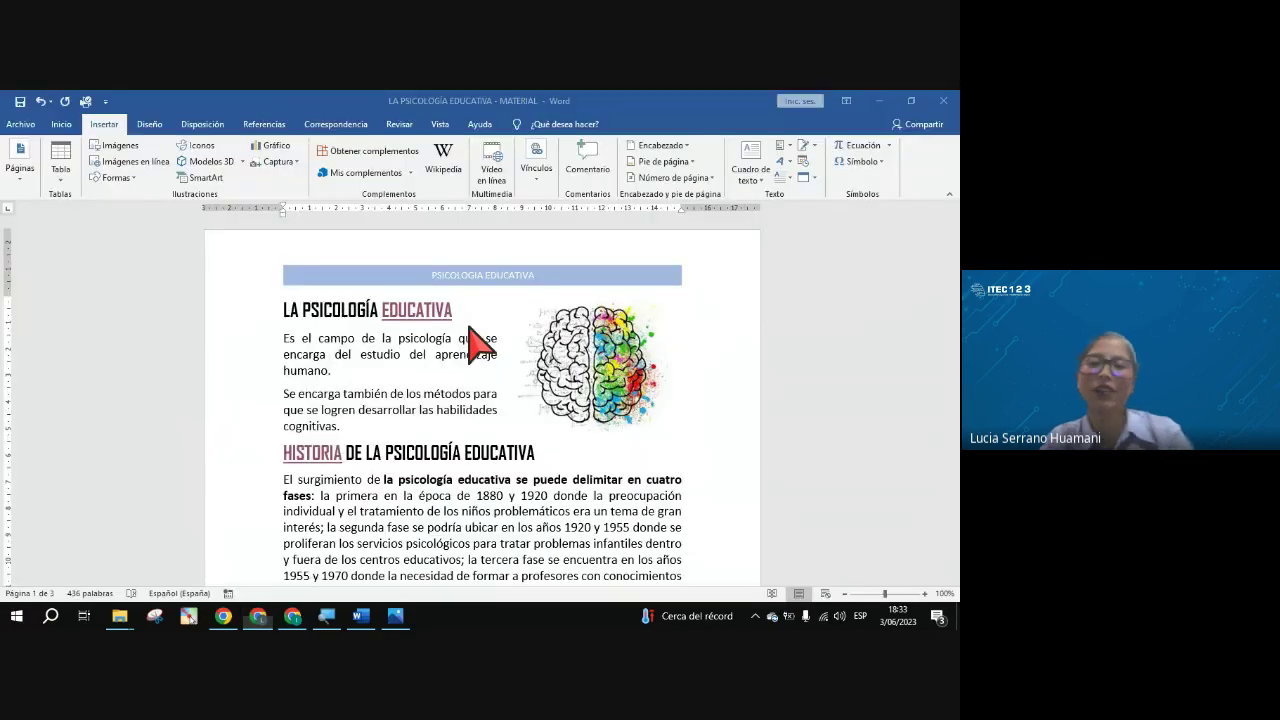
pyautogui.hotkey('alt', 'Tab')
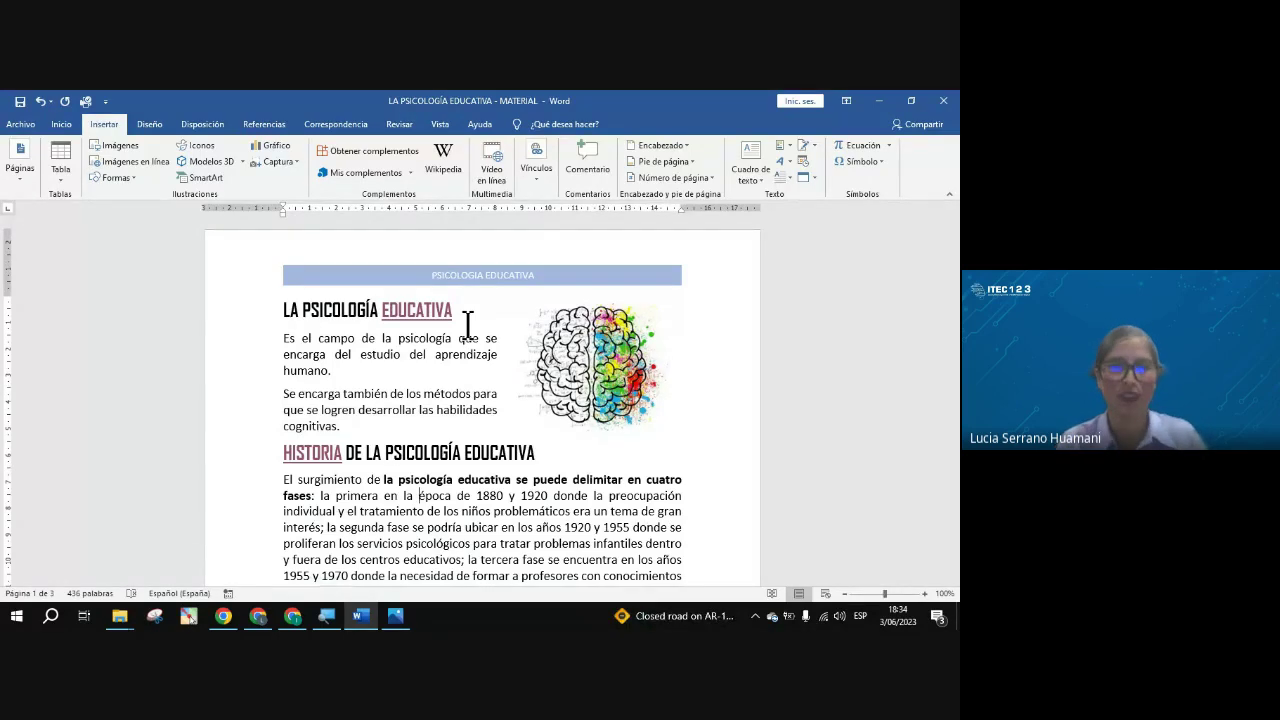
pyautogui.hotkey('alt', 'Tab')
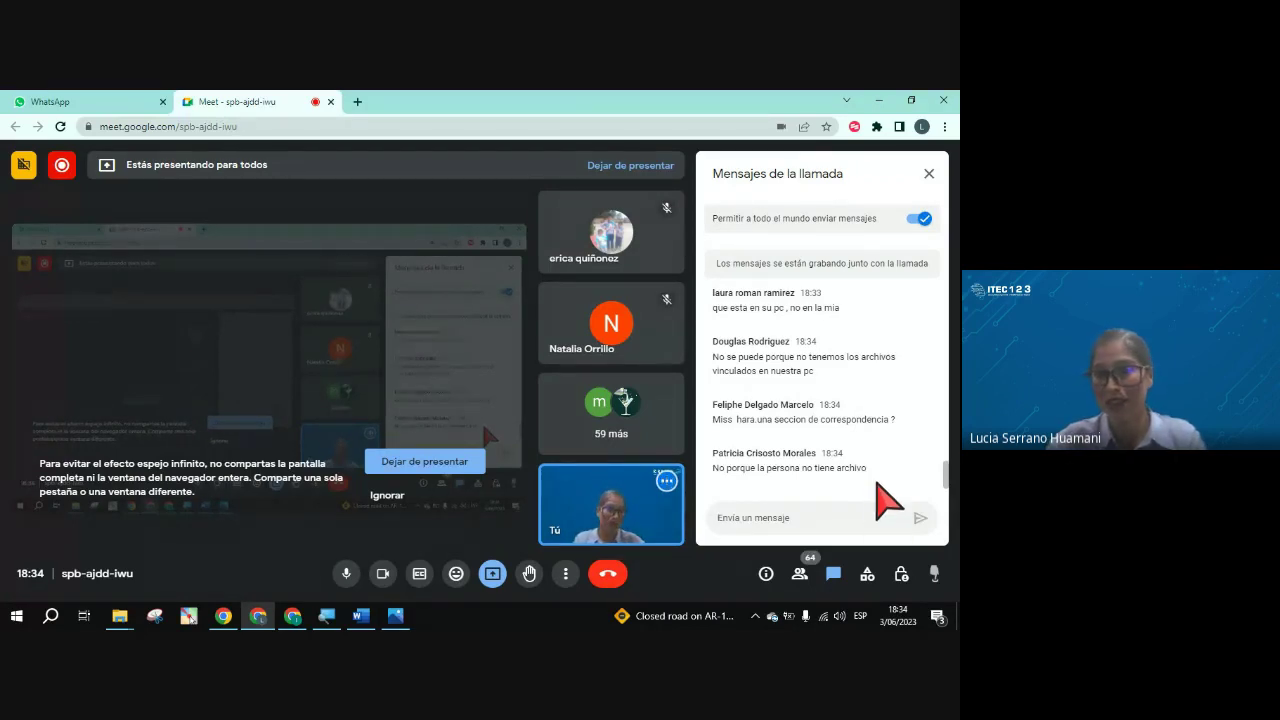
pyautogui.hotkey('alt', 'Tab')
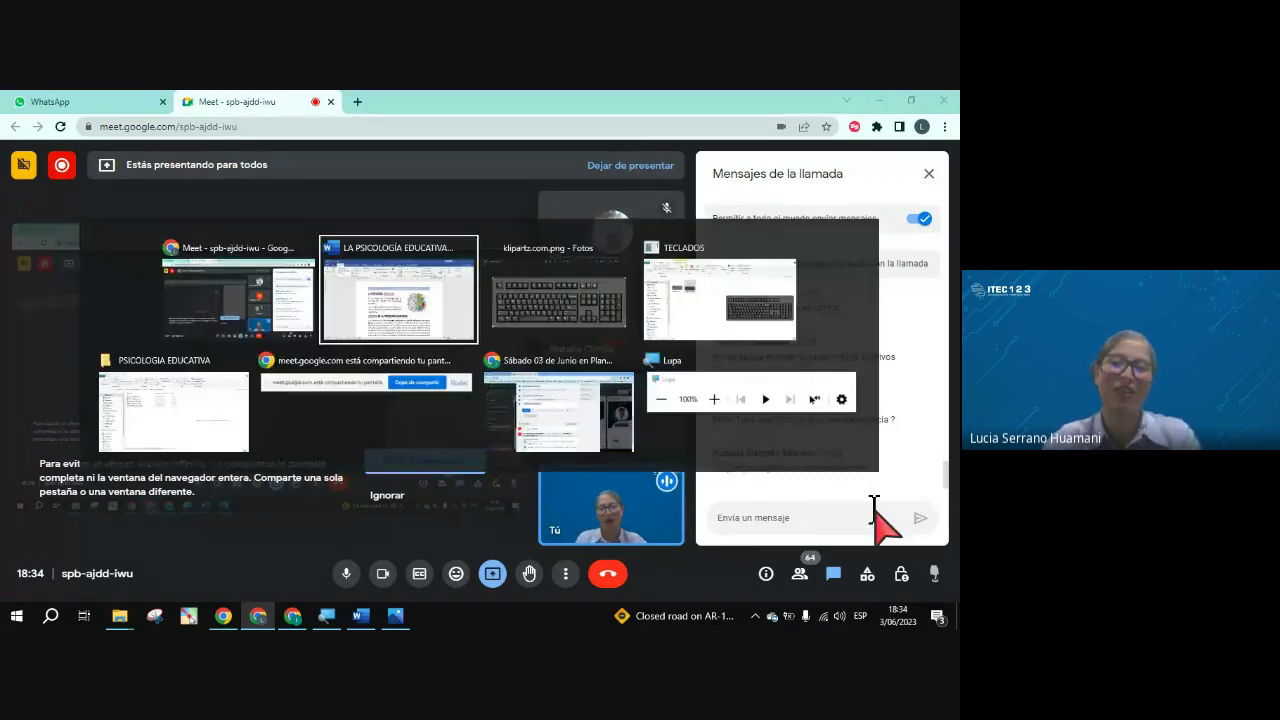
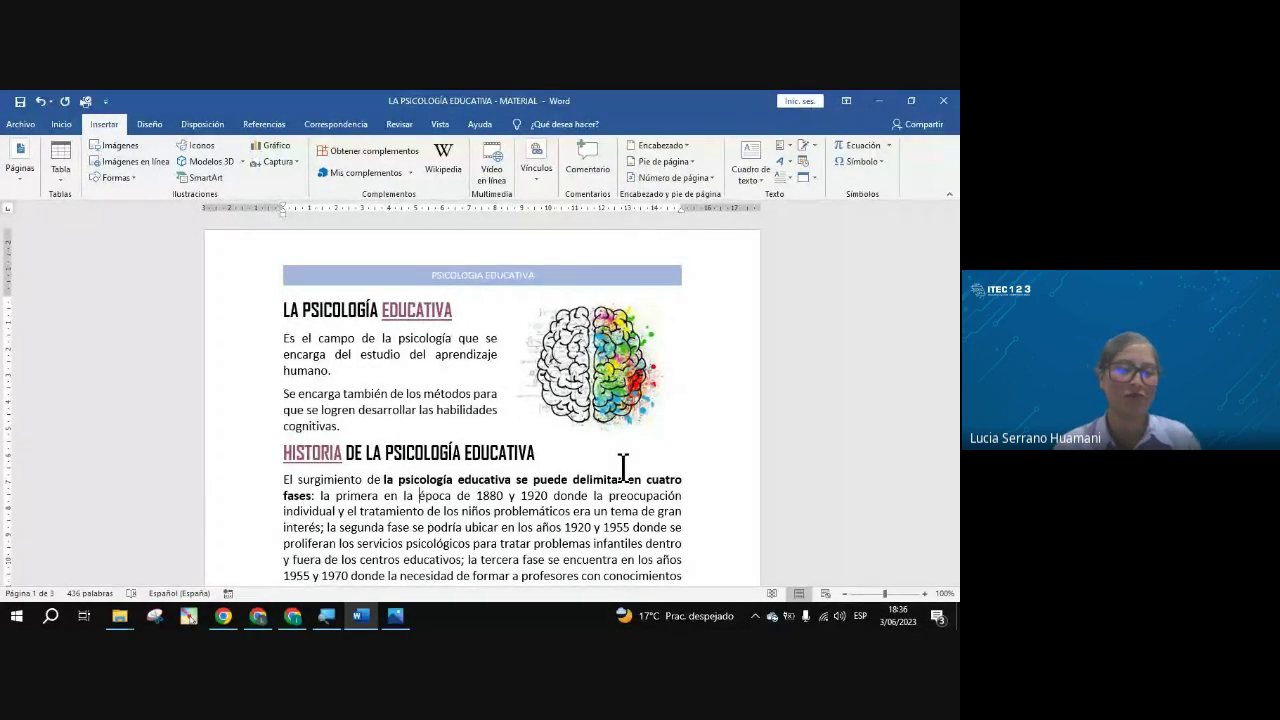
pyautogui.hotkey('alt', 'Tab')
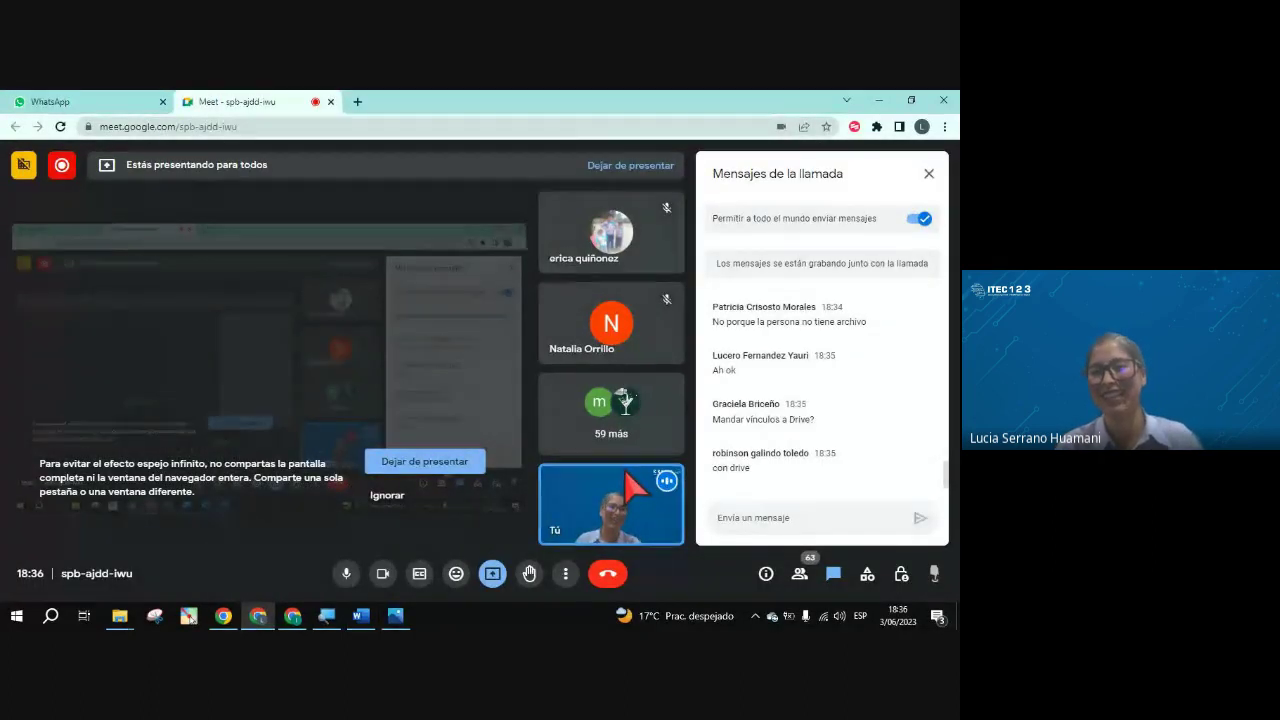
pyautogui.hotkey('alt', 'Tab')
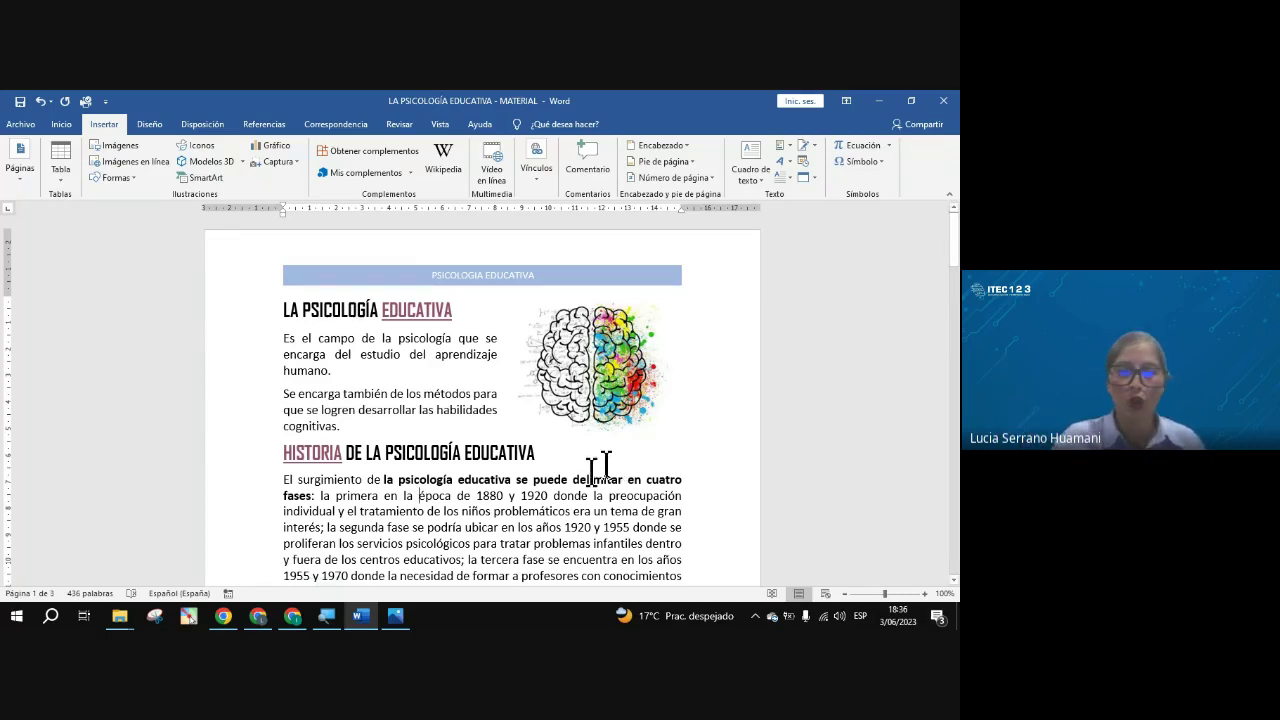
# Highlight the hyperlinked heading words EDUCATIVA and HISTORIA in turn, leaving the text deselected.
pyautogui.doubleClick(427, 311)
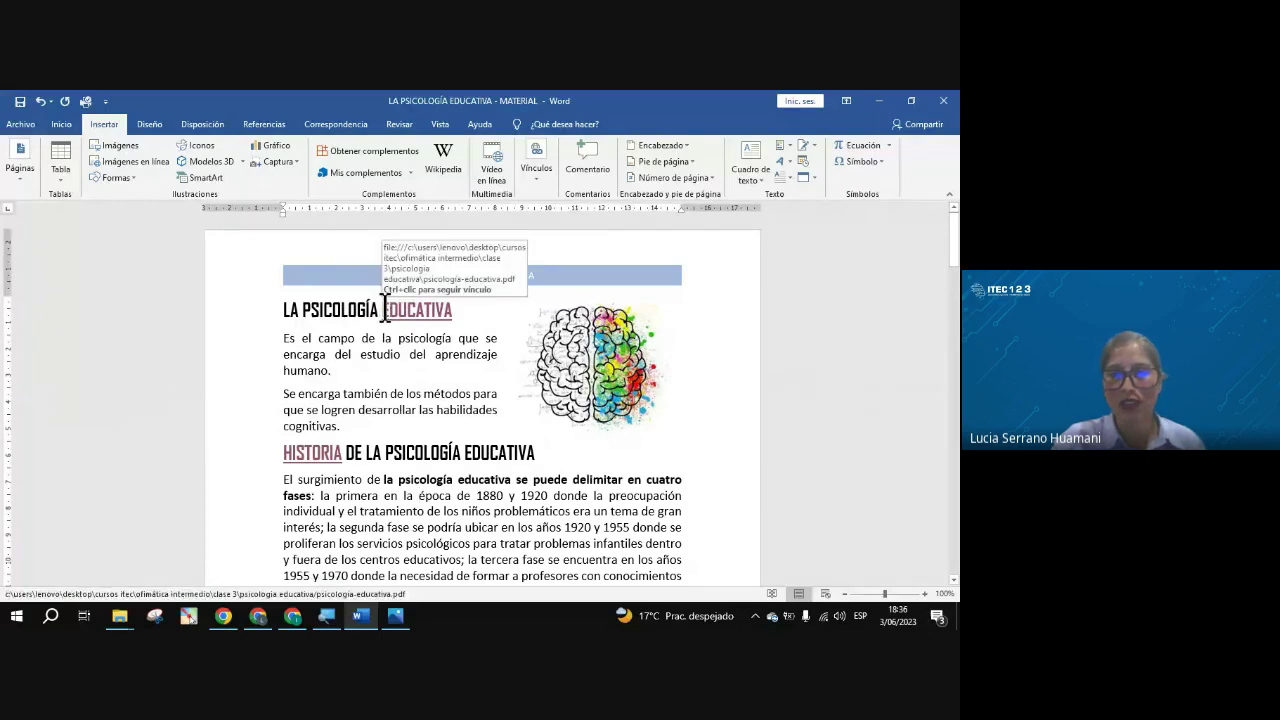
pyautogui.click(455, 425)
pyautogui.doubleClick(386, 311)
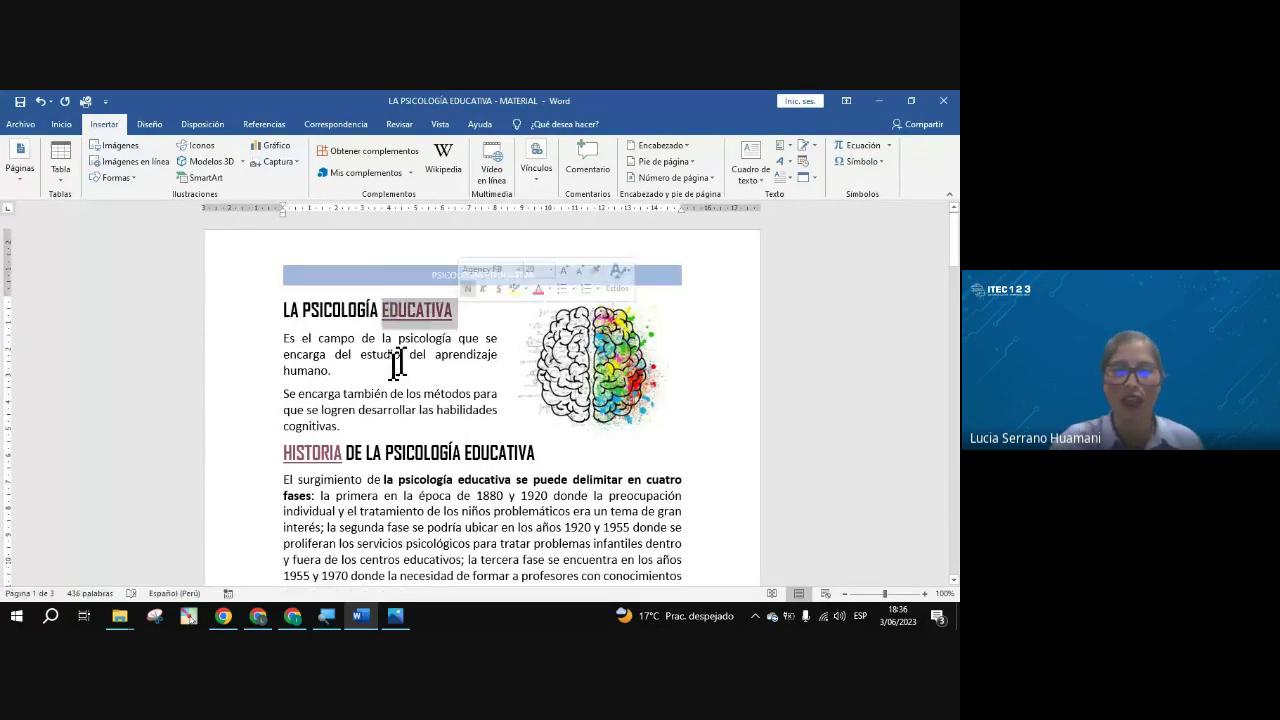
pyautogui.doubleClick(302, 452)
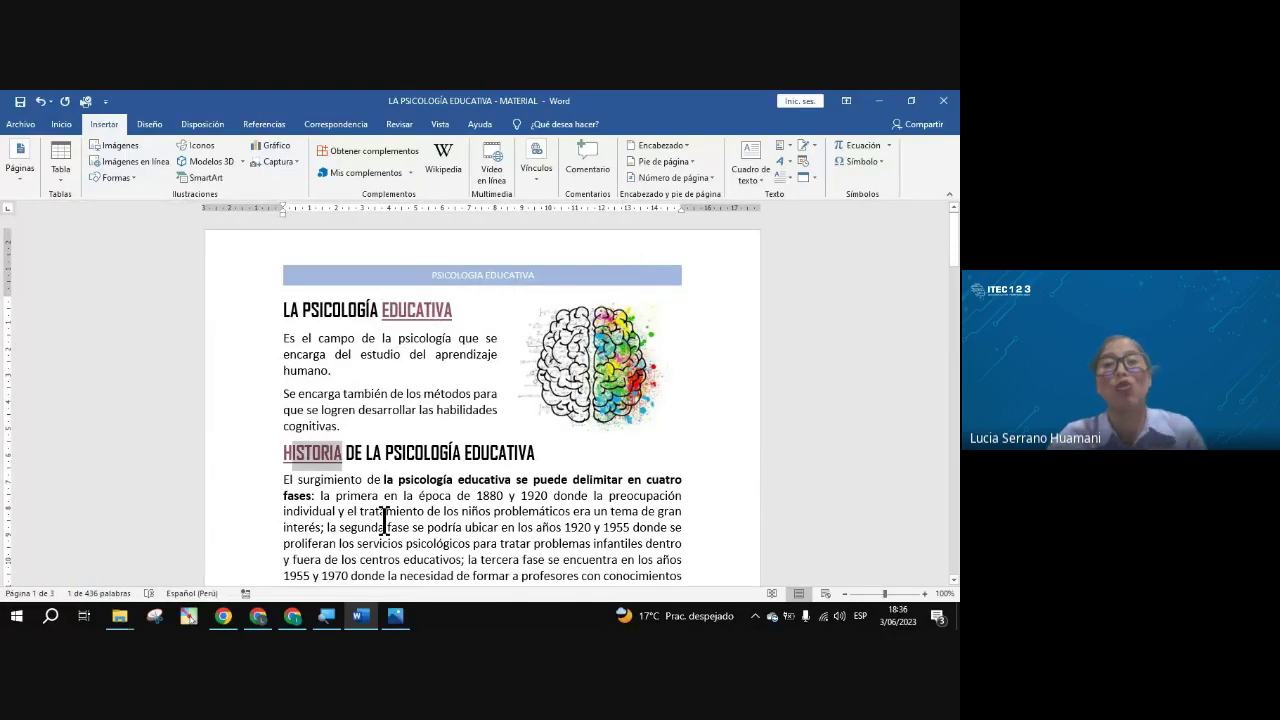
pyautogui.click(388, 521)
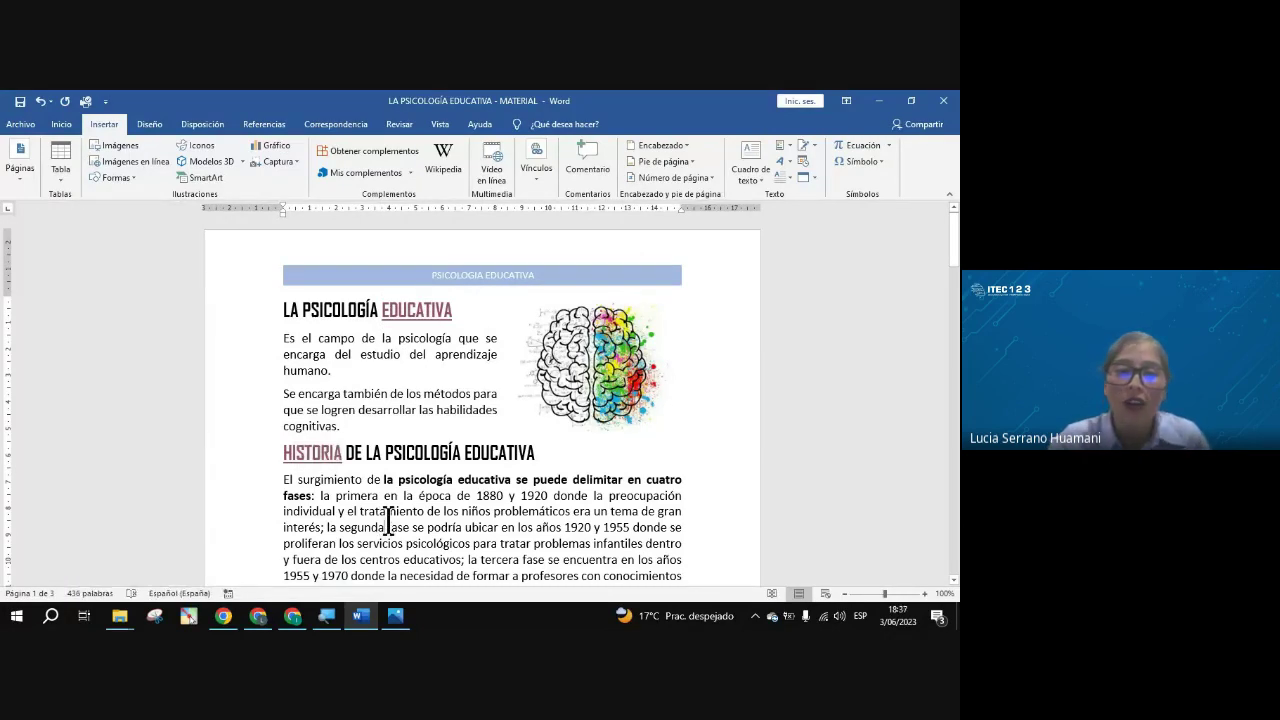
# Switch to Chrome, open Google Drive in a new tab, and dismiss the storage notice in Mi unidad.
pyautogui.hotkey('alt', 'Tab')
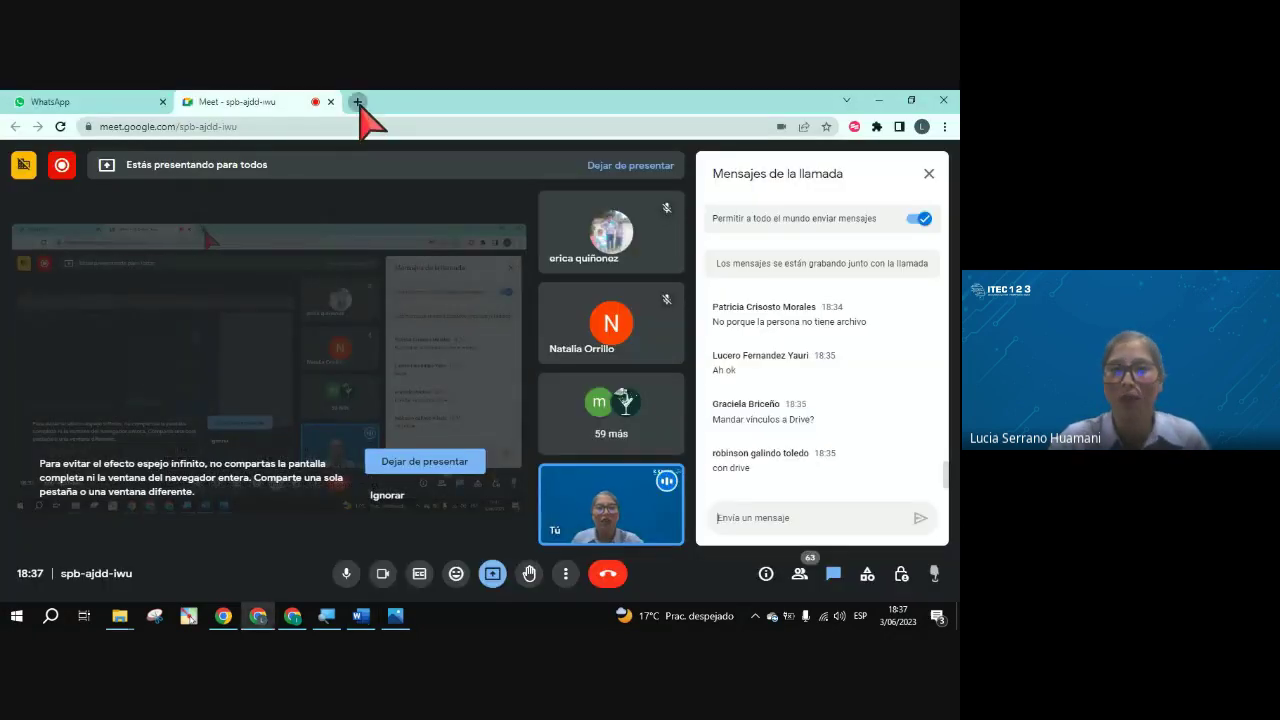
pyautogui.click(358, 102)
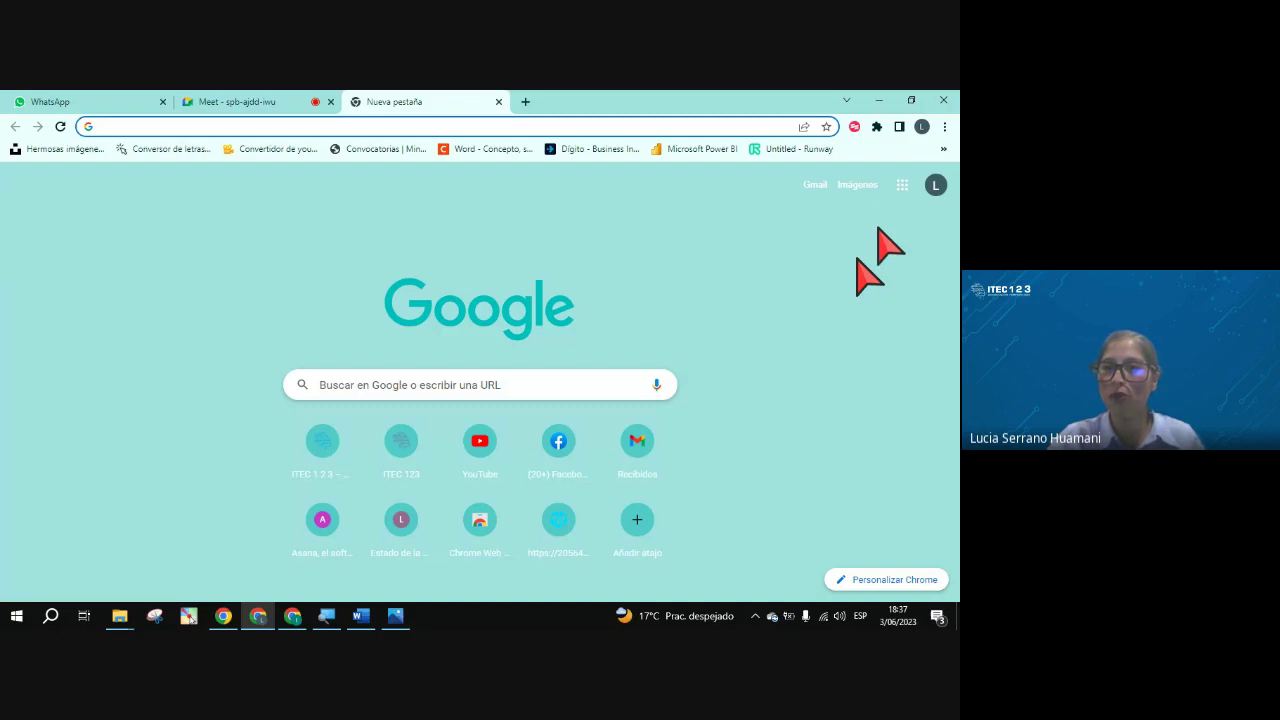
pyautogui.click(901, 186)
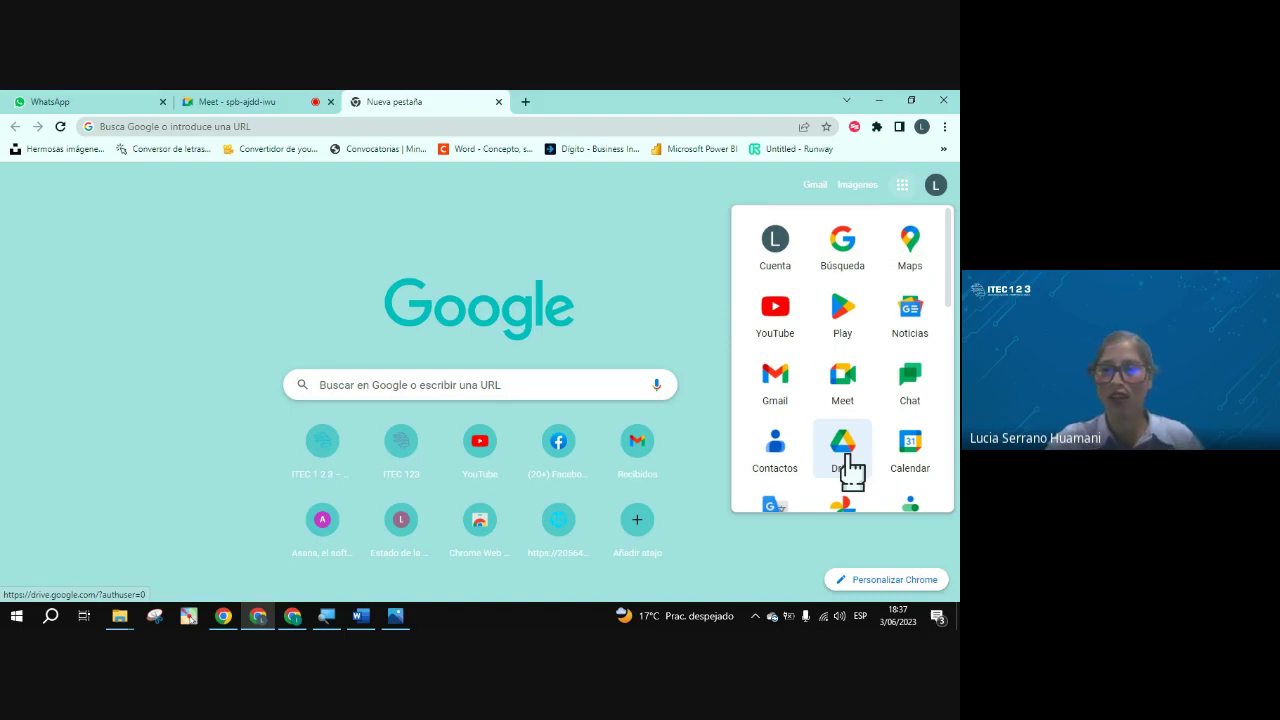
pyautogui.click(848, 464)
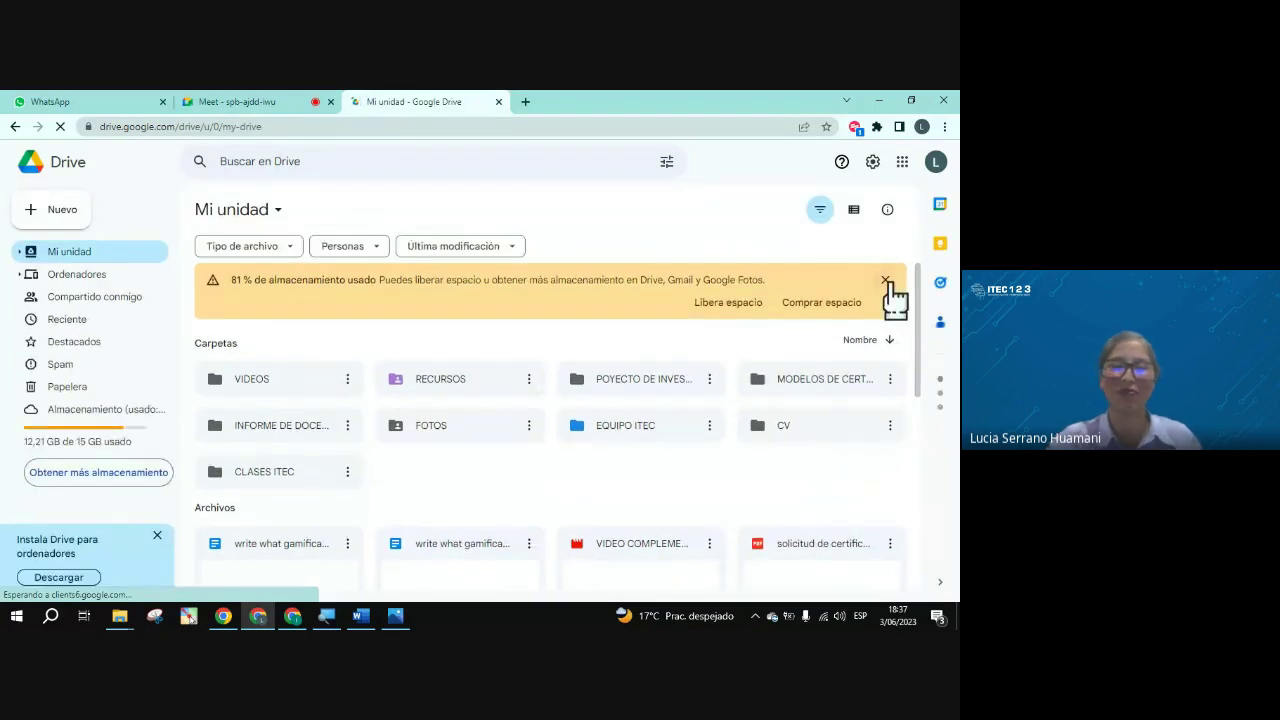
pyautogui.click(887, 282)
pyautogui.scroll(-3, 714, 420)
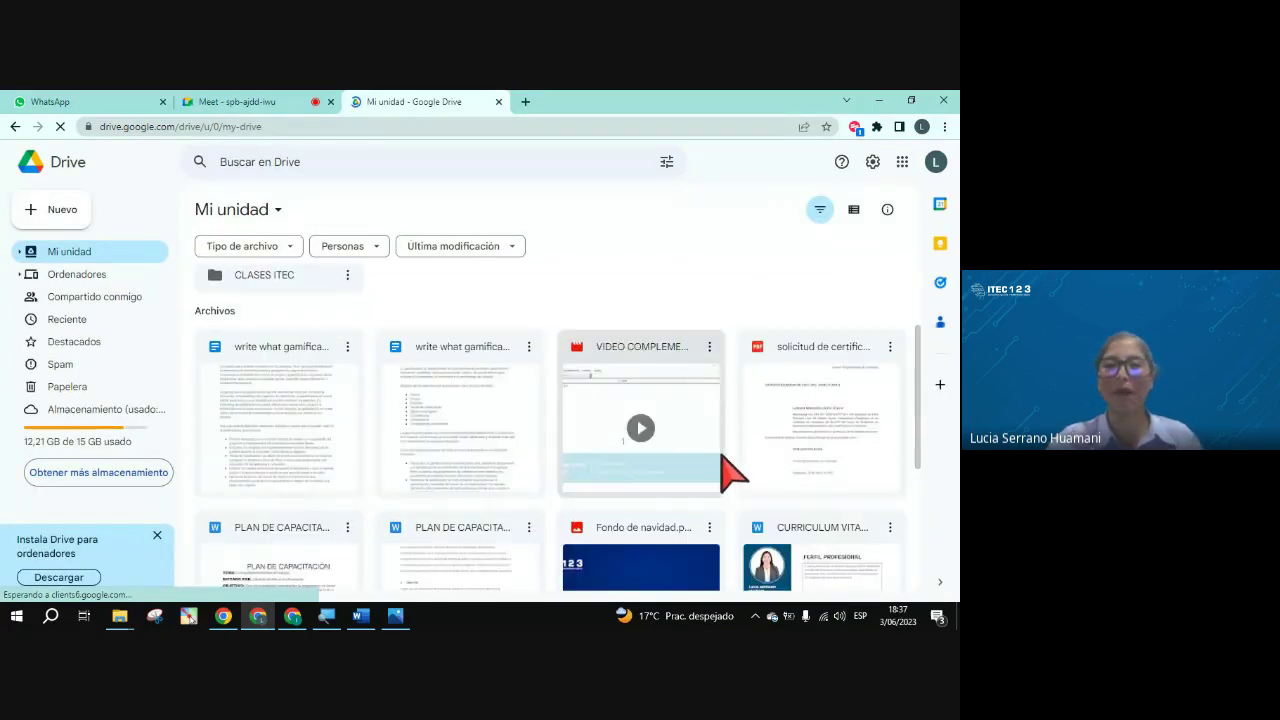
pyautogui.scroll(3, 728, 472)
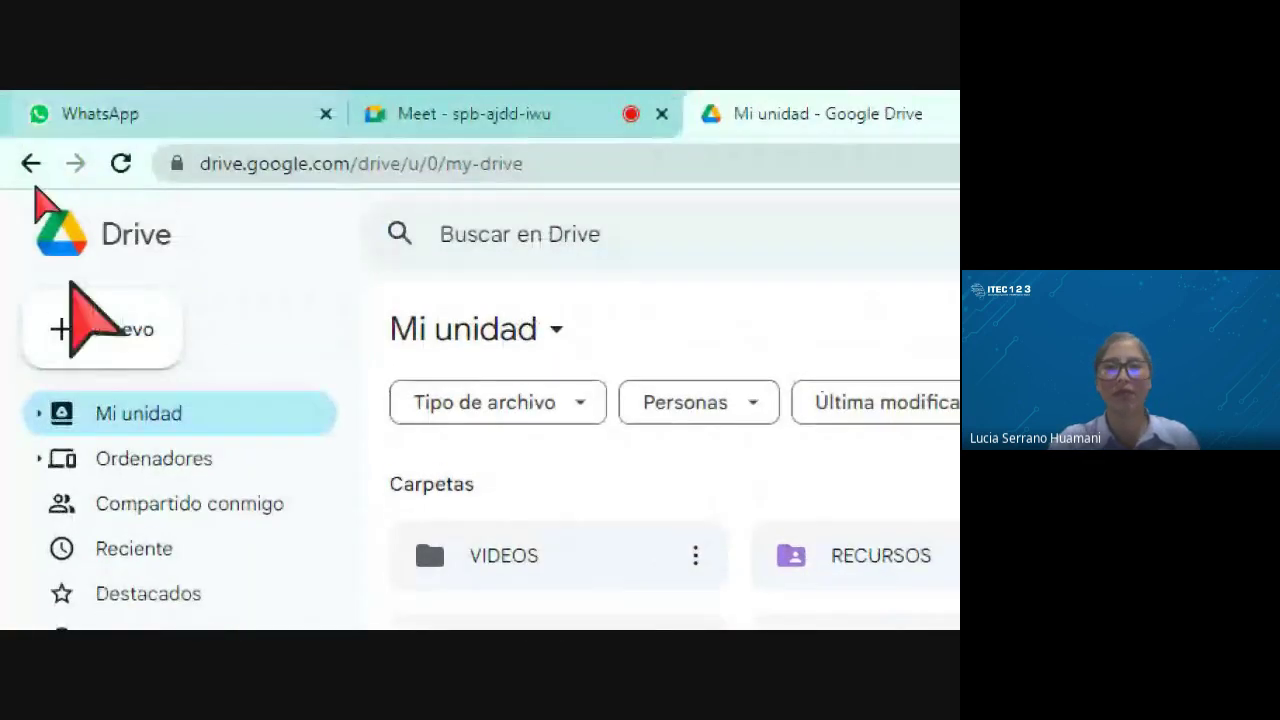
# Create a new folder named DOCUMENTOS DE PSICOLOGIA in Mi unidad.
pyautogui.click(120, 332)
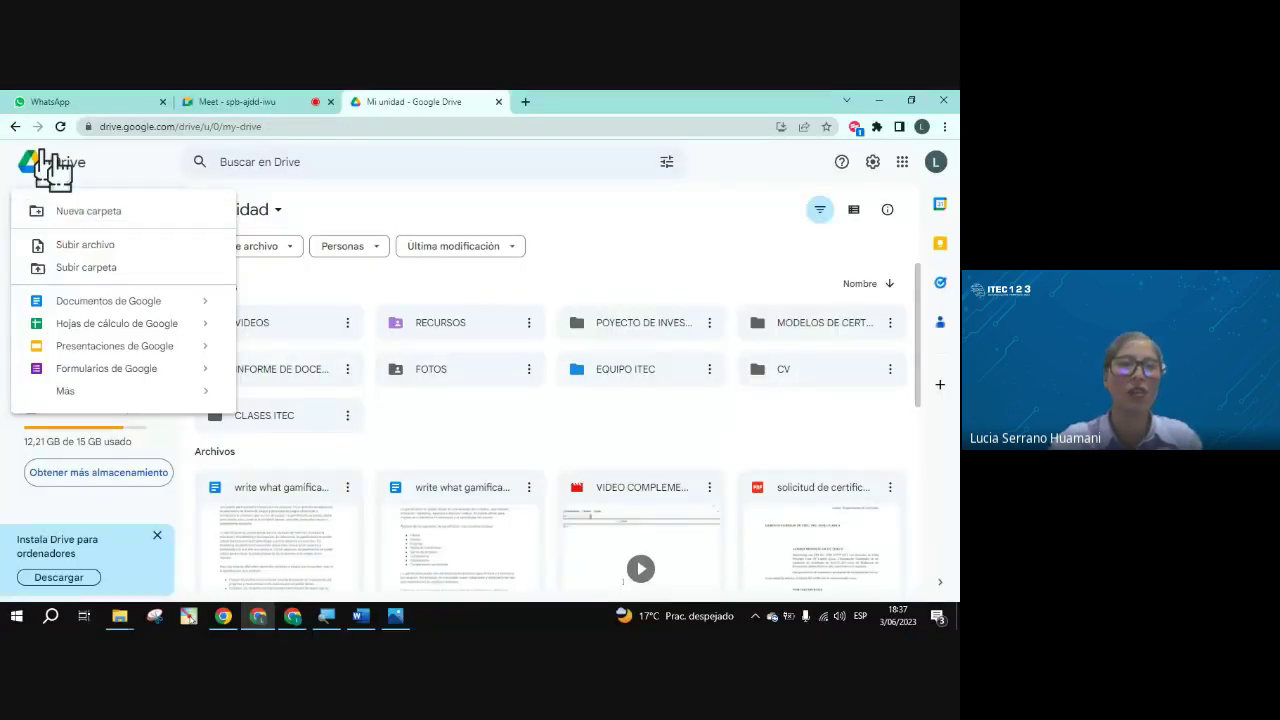
pyautogui.click(98, 235)
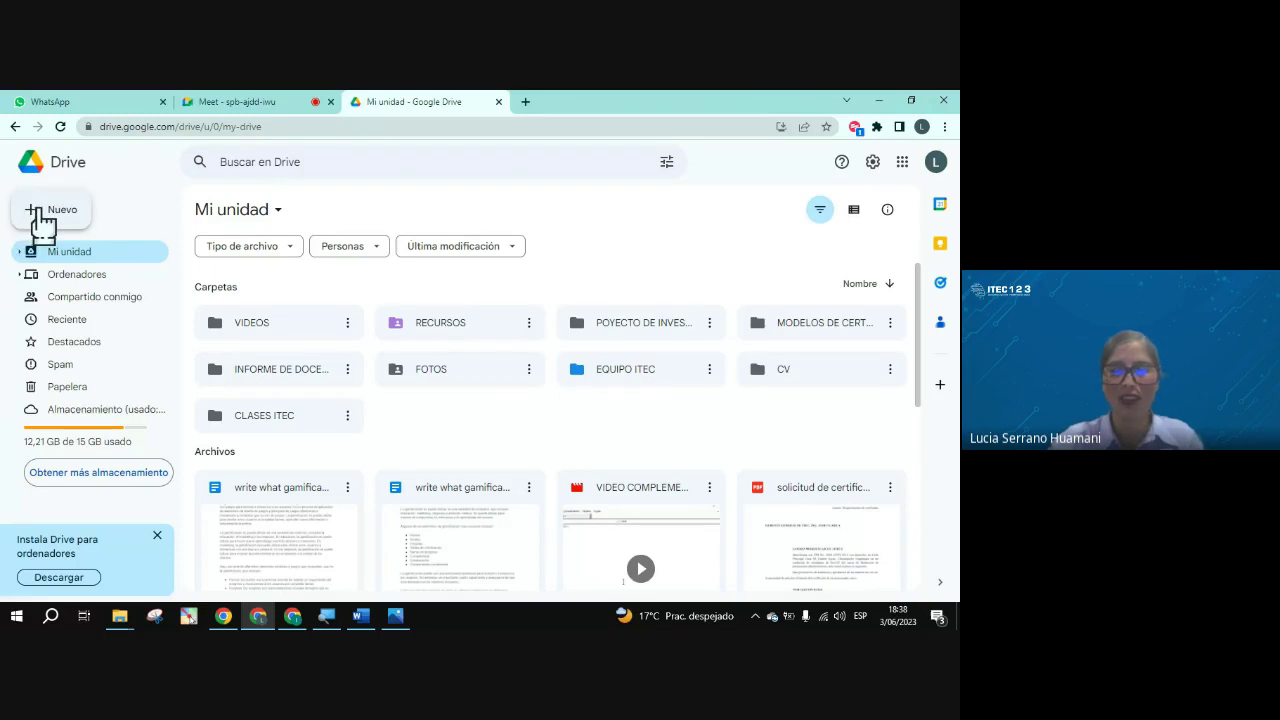
pyautogui.click(45, 218)
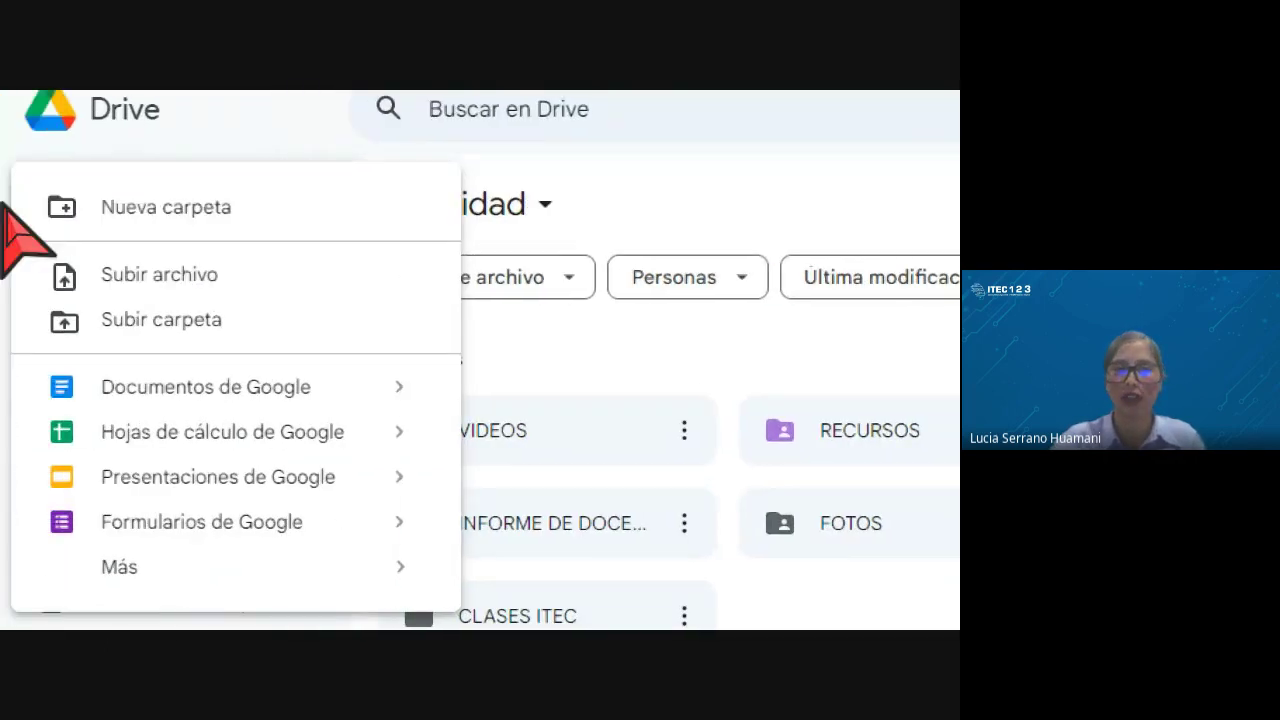
pyautogui.click(88, 225)
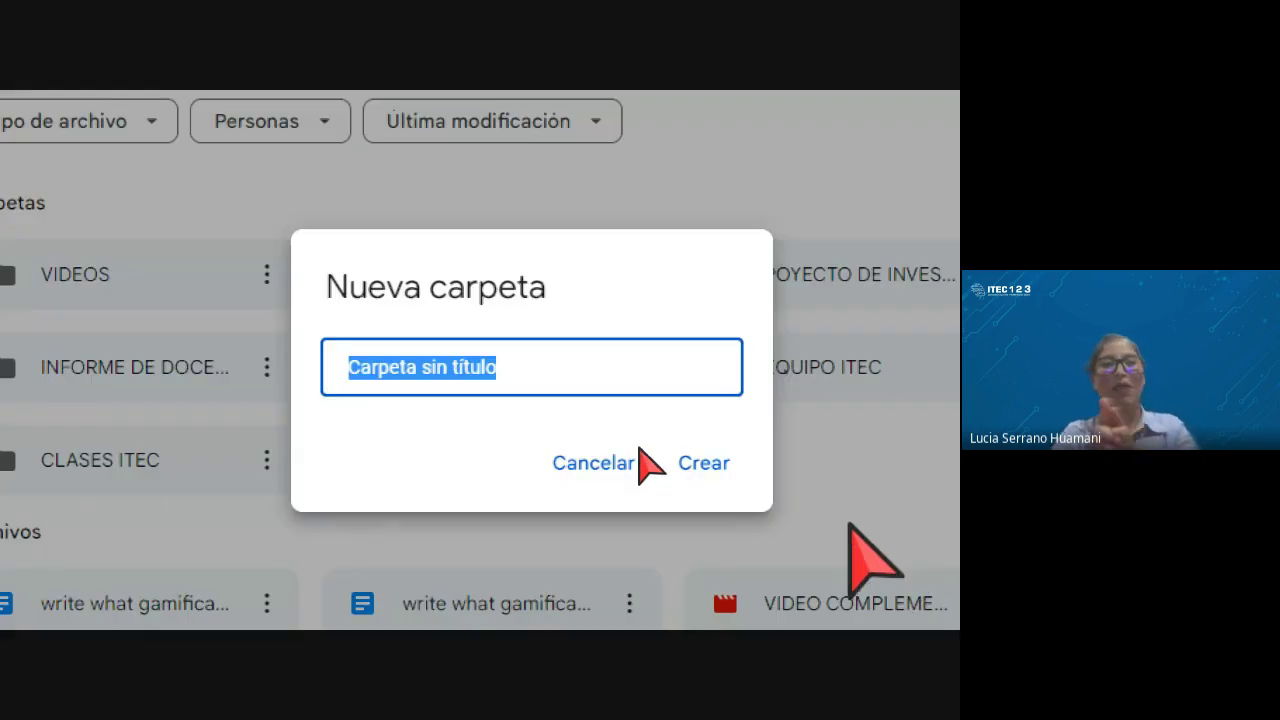
pyautogui.write('DO')
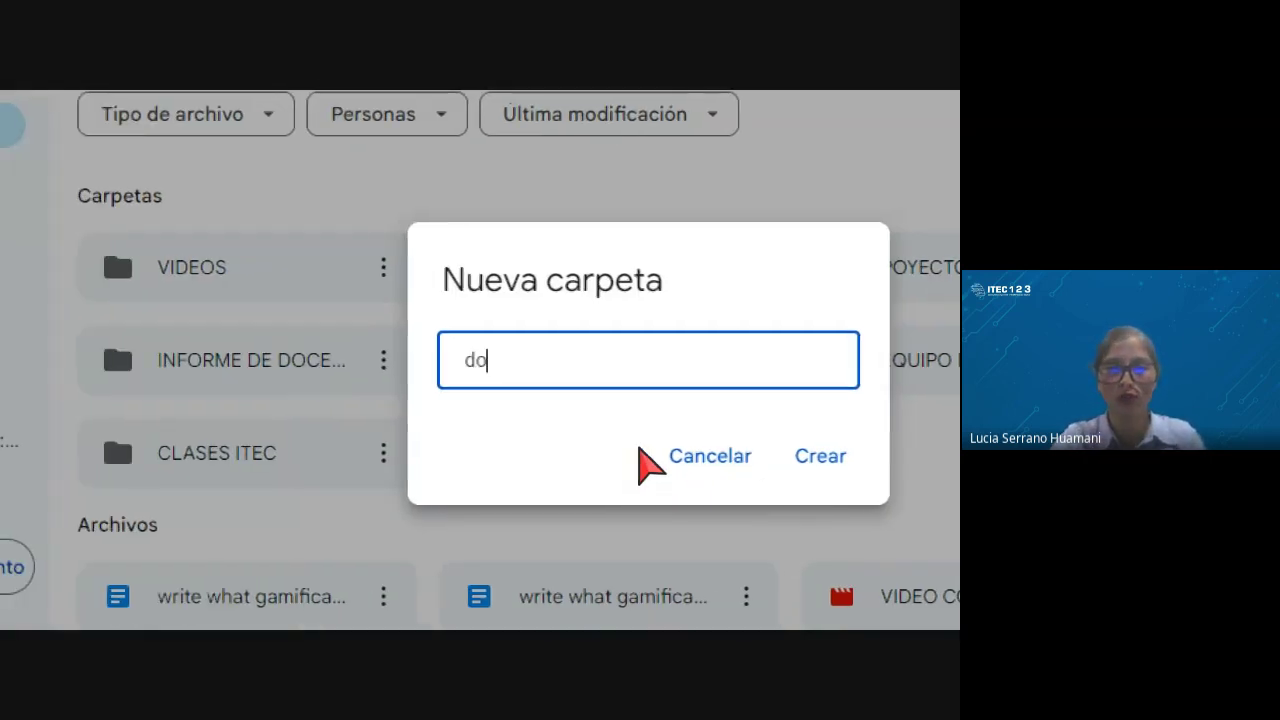
pyautogui.write('CUMENTO')
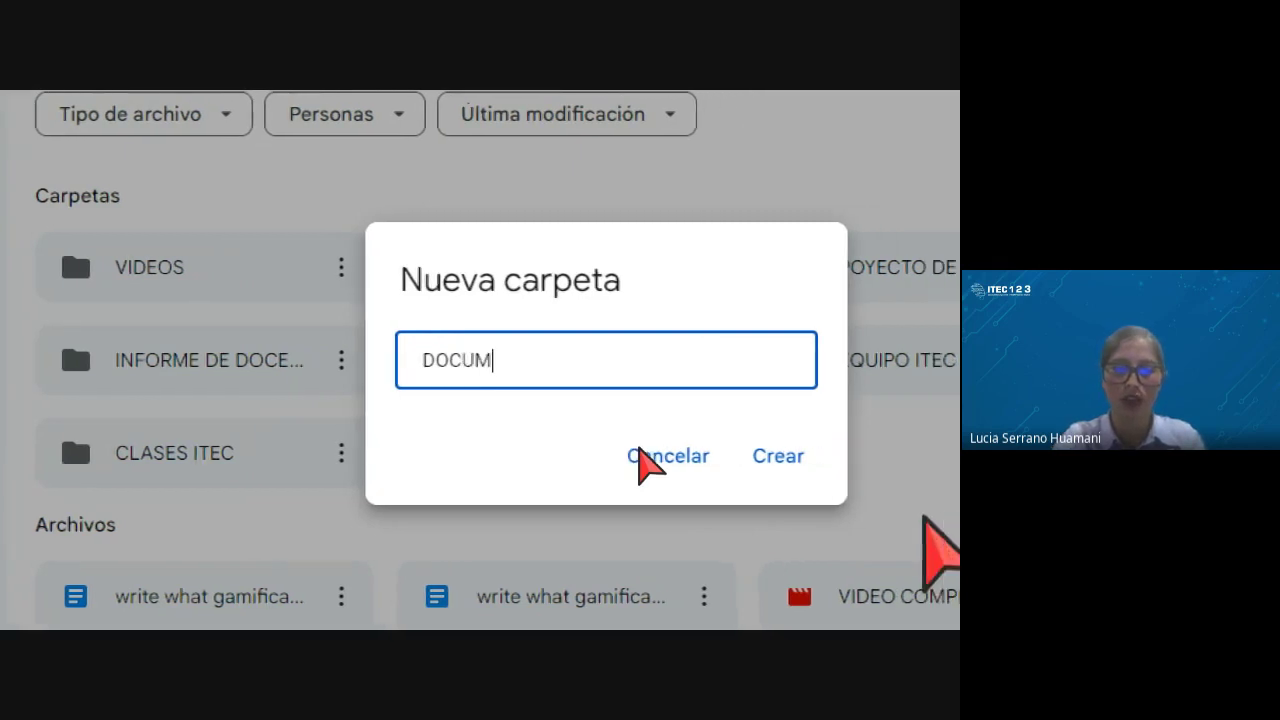
pyautogui.write('S DE PSICO')
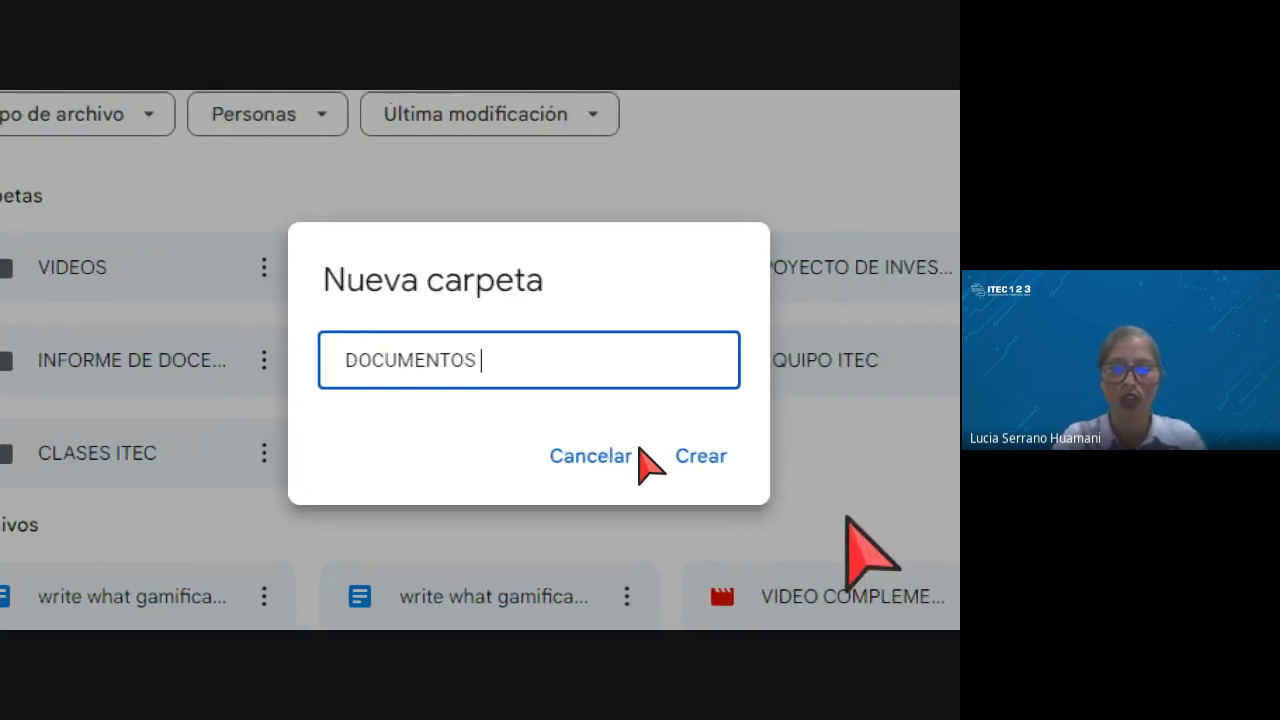
pyautogui.write('L')
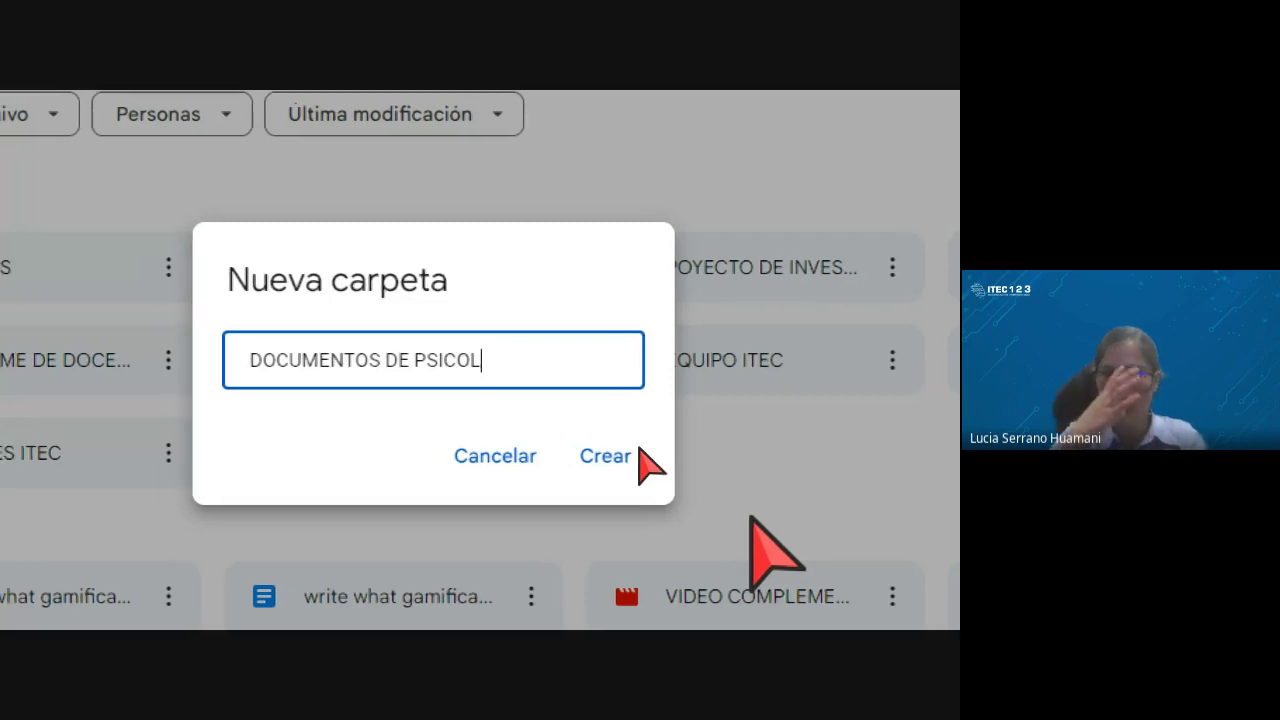
pyautogui.write('OGIA')
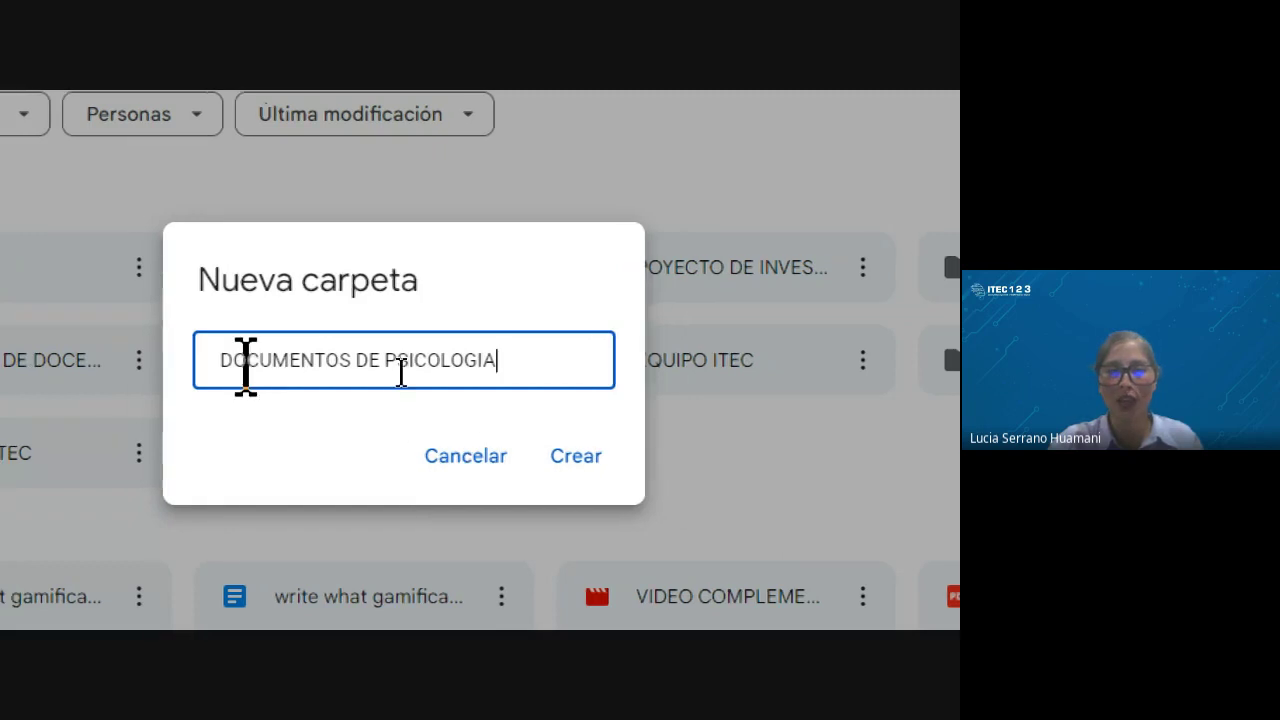
pyautogui.click(566, 430)
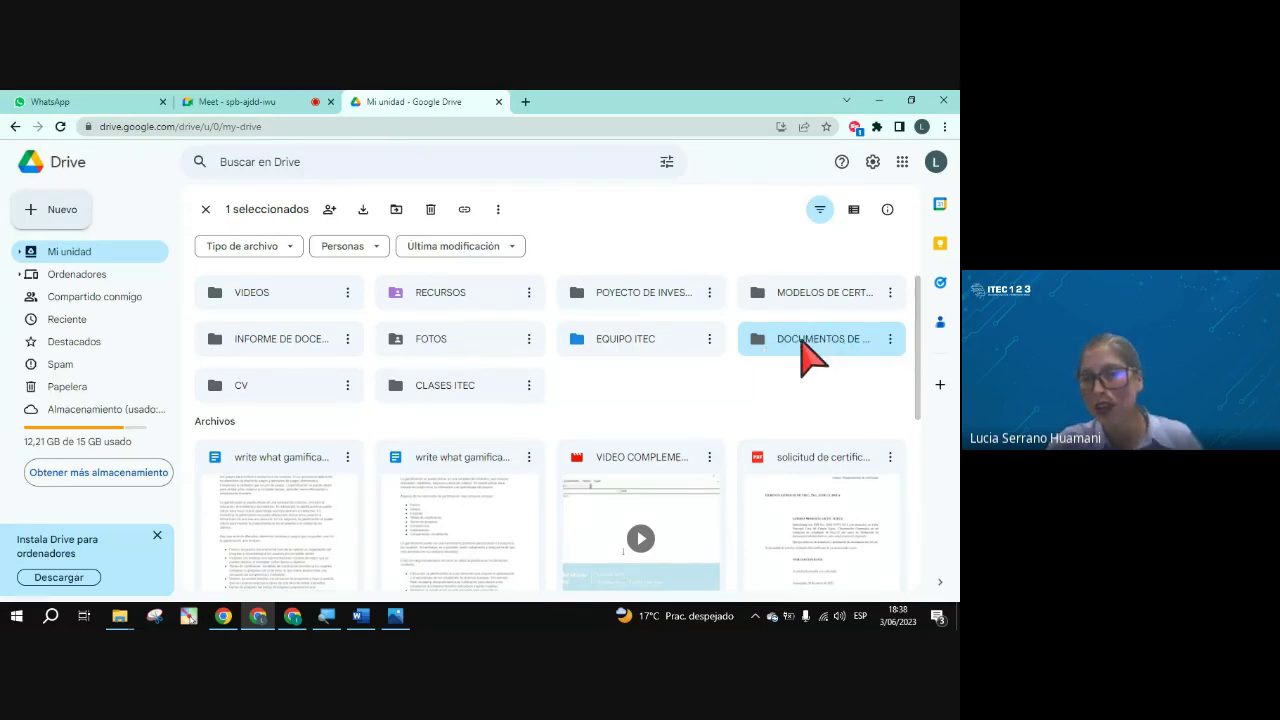
# Open the DOCUMENTOS DE PSICOLOGIA folder without its storage notice and start a file upload into it.
pyautogui.doubleClick(815, 340)
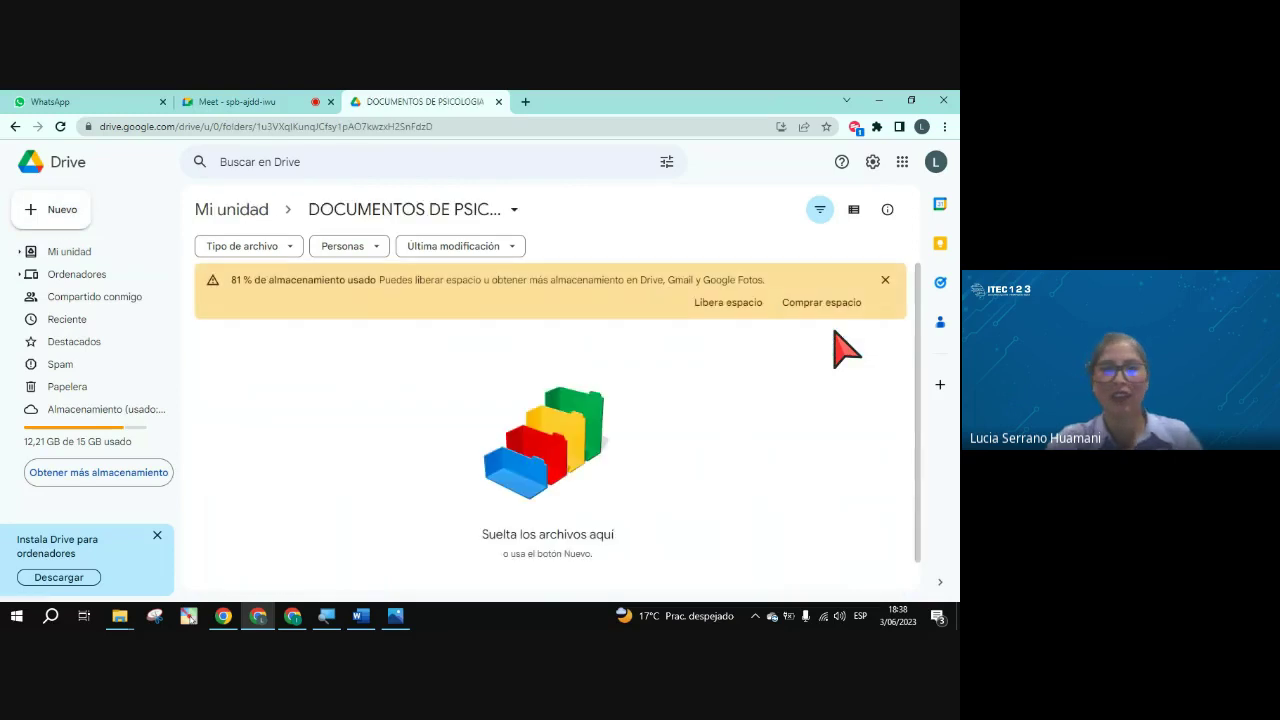
pyautogui.click(885, 280)
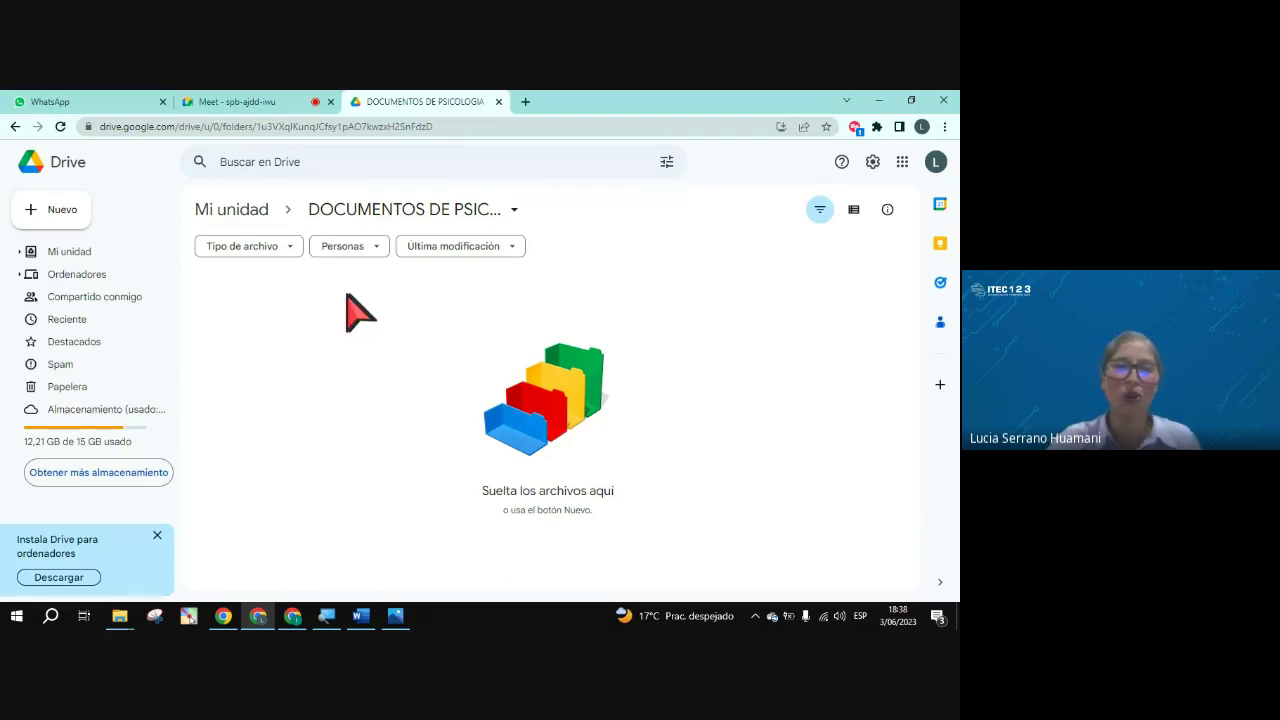
pyautogui.click(61, 213)
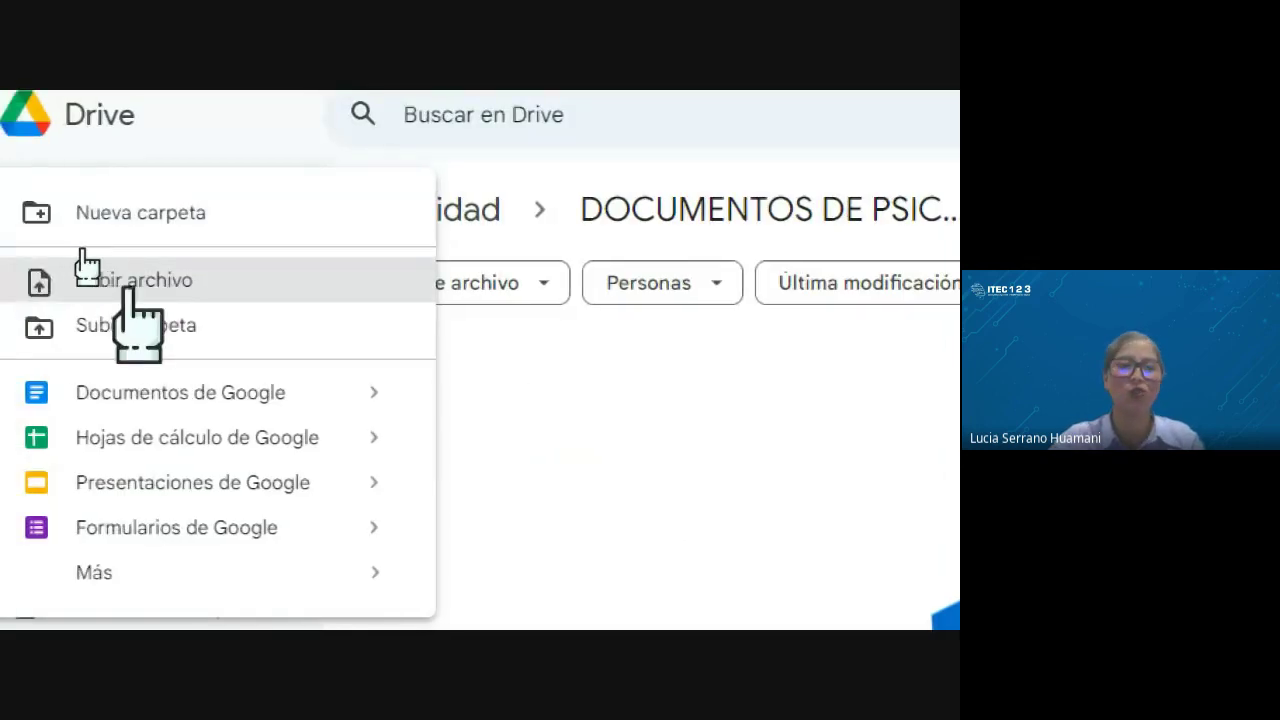
pyautogui.click(163, 283)
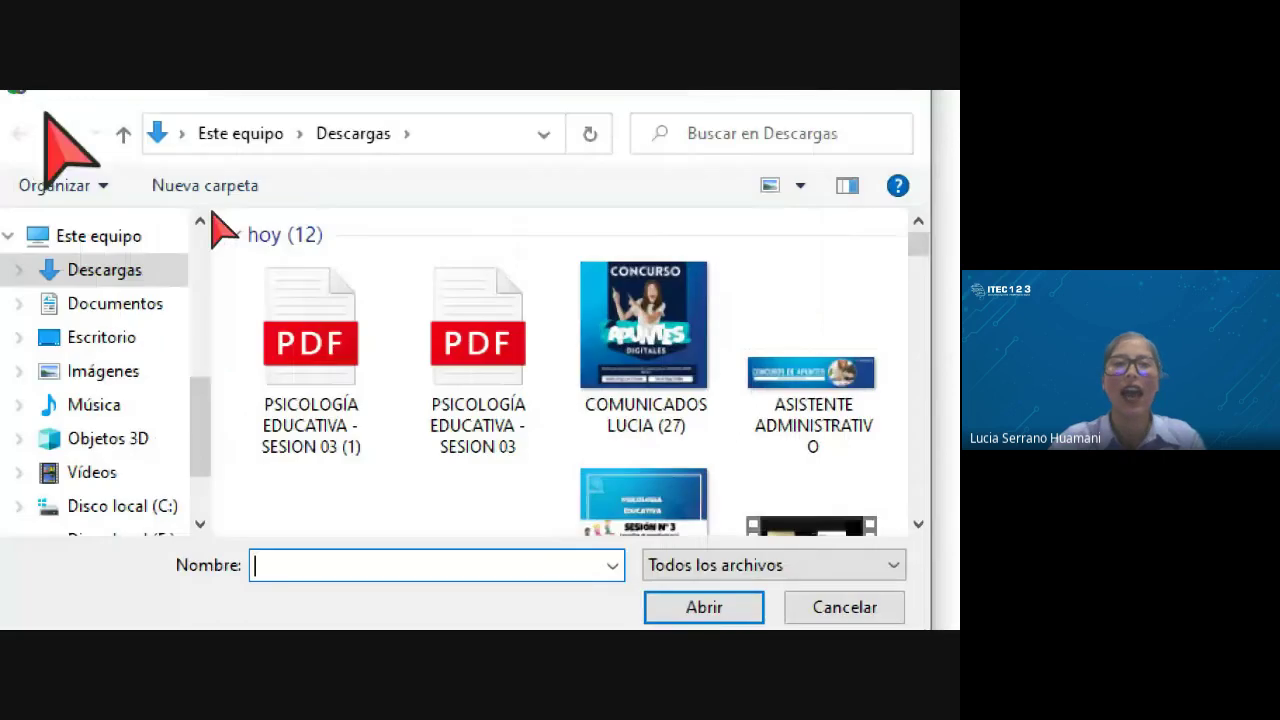
# Browse for the upload from Escritorio through CURSOS ITEC, OFIMÁTICA INTERMEDIO and CLASE 3 to the PSICOLOGIA EDUCATIVA folder.
pyautogui.scroll(5, 45, 326)
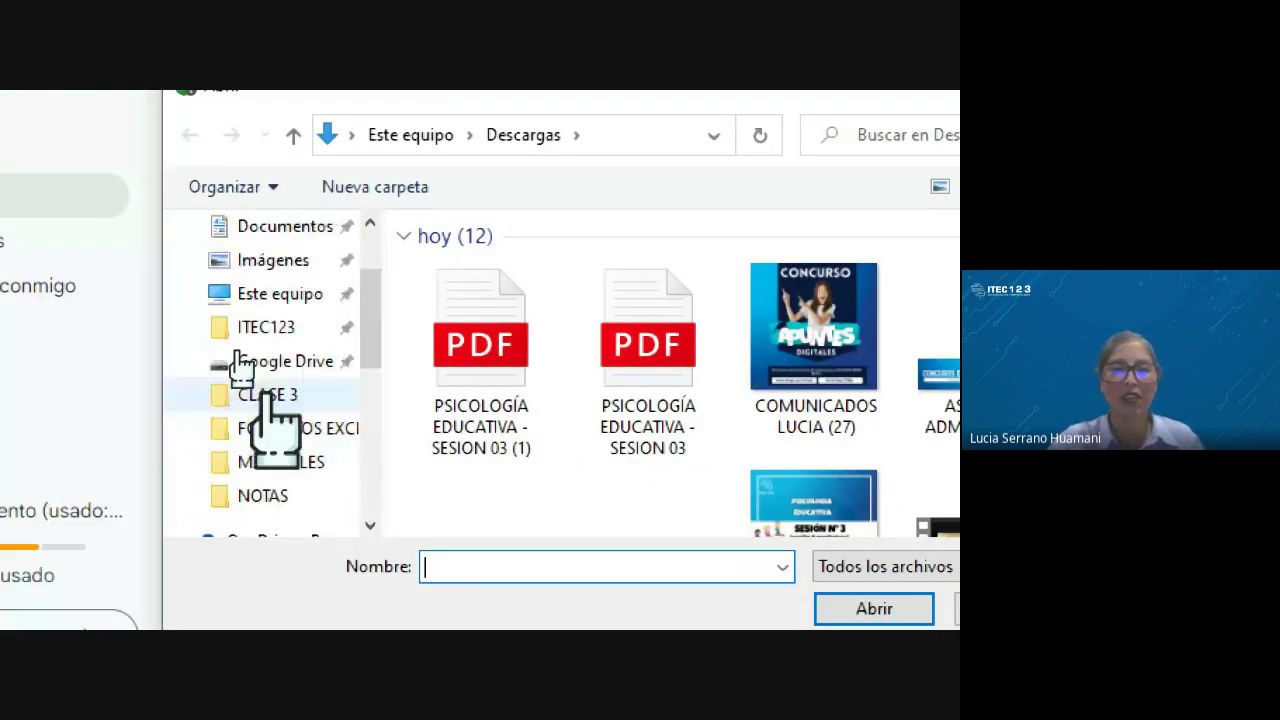
pyautogui.scroll(-4, 275, 420)
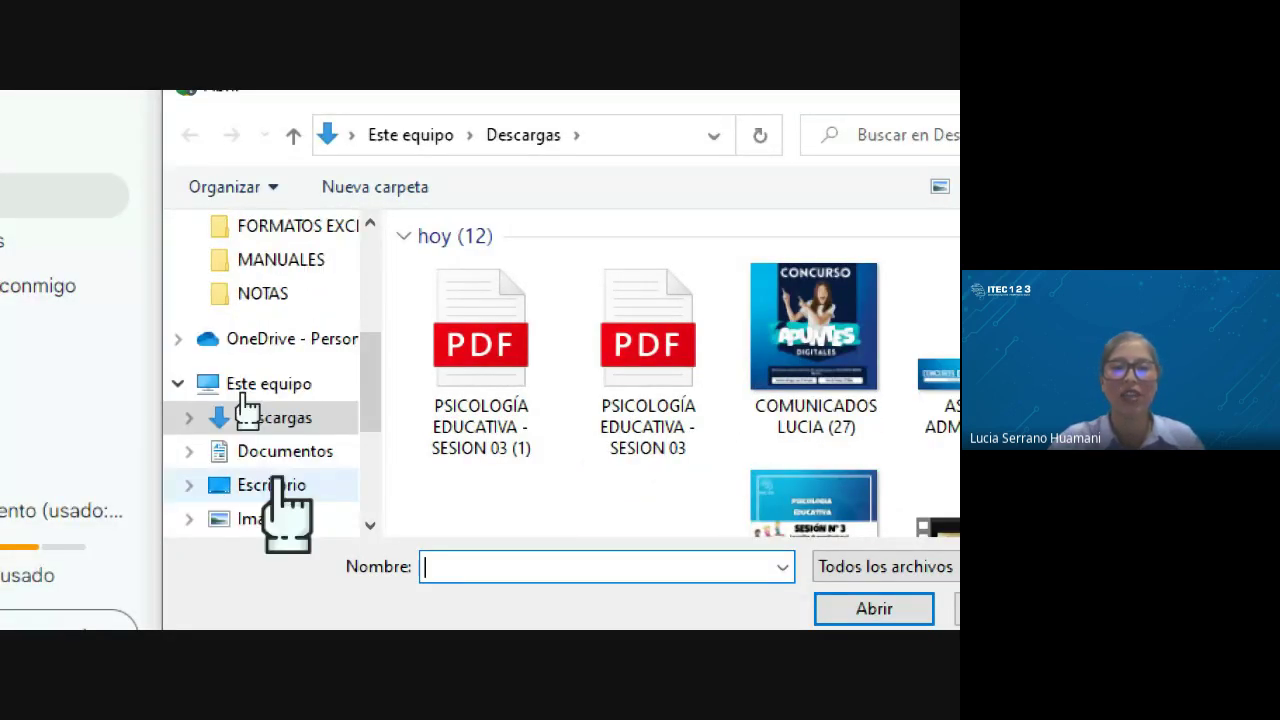
pyautogui.click(272, 485)
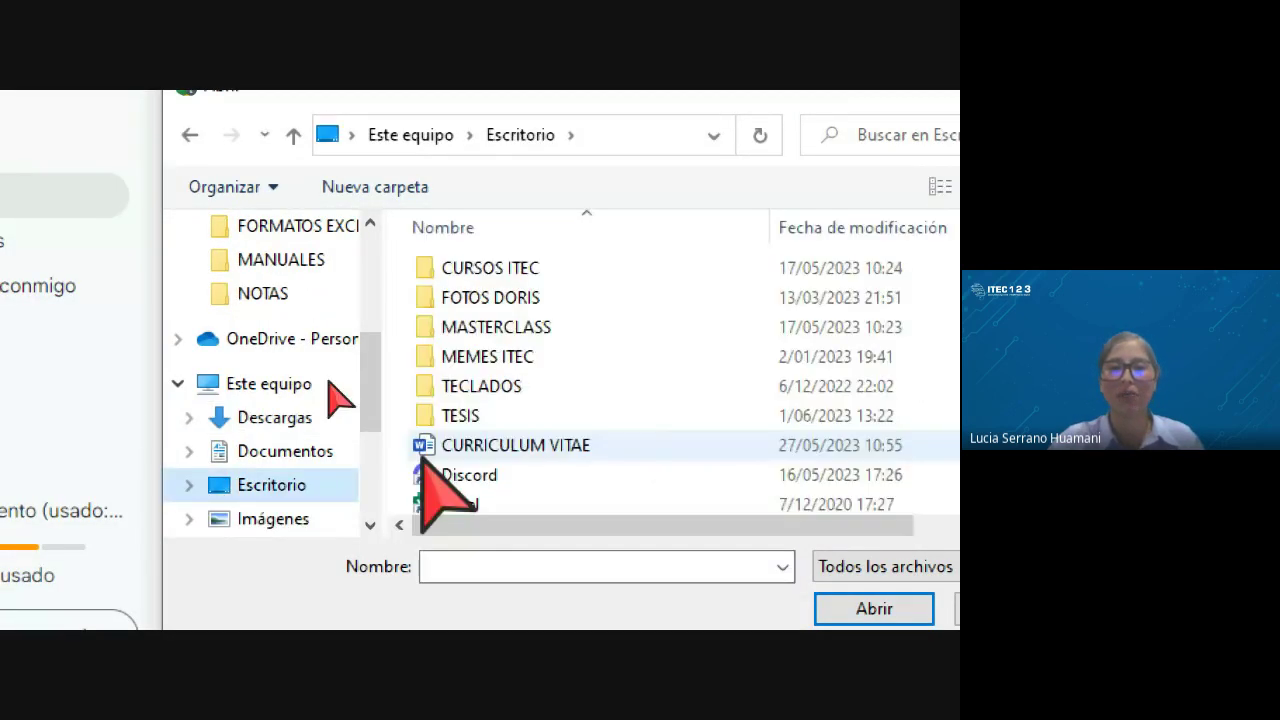
pyautogui.doubleClick(519, 272)
pyautogui.scroll(-1, 860, 380)
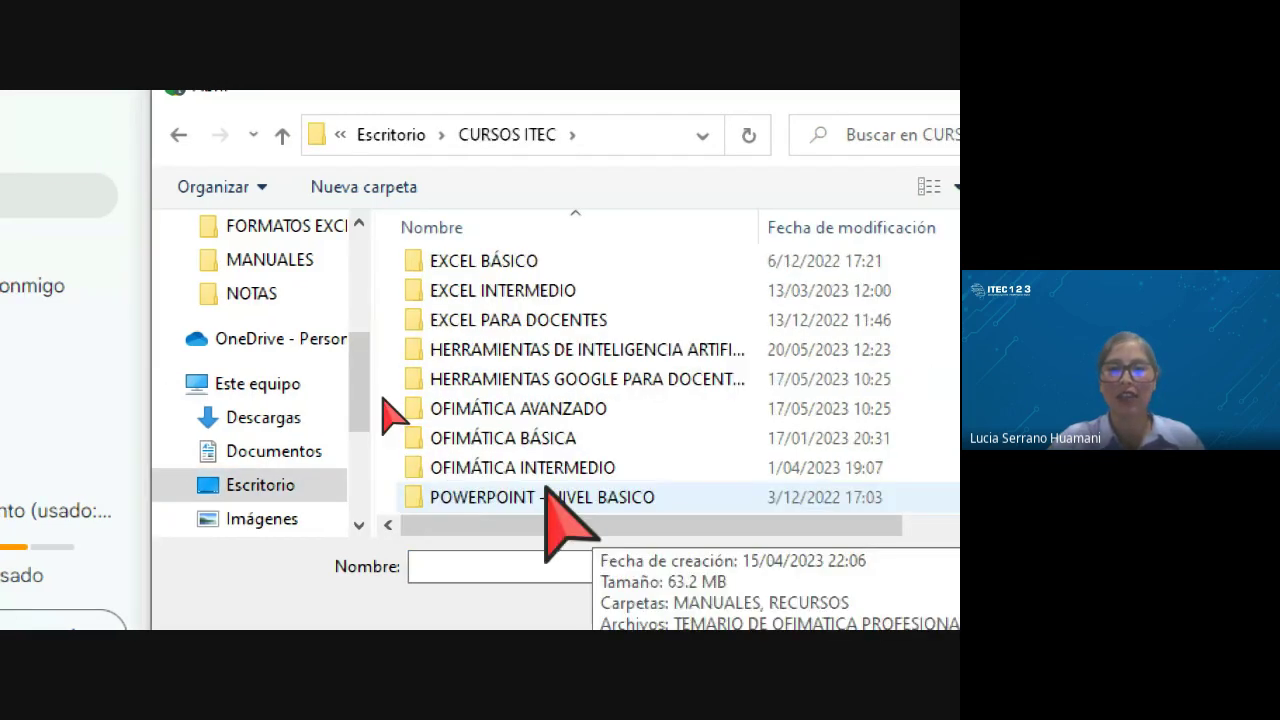
pyautogui.doubleClick(540, 467)
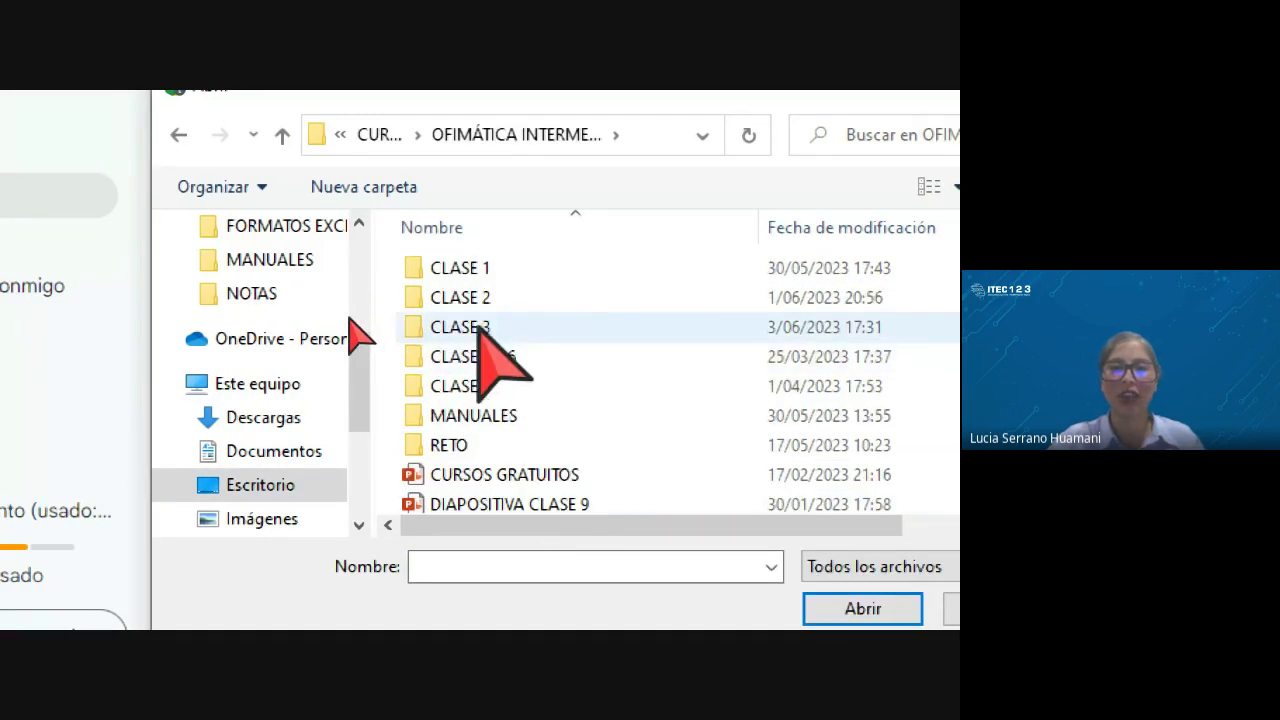
pyautogui.doubleClick(480, 330)
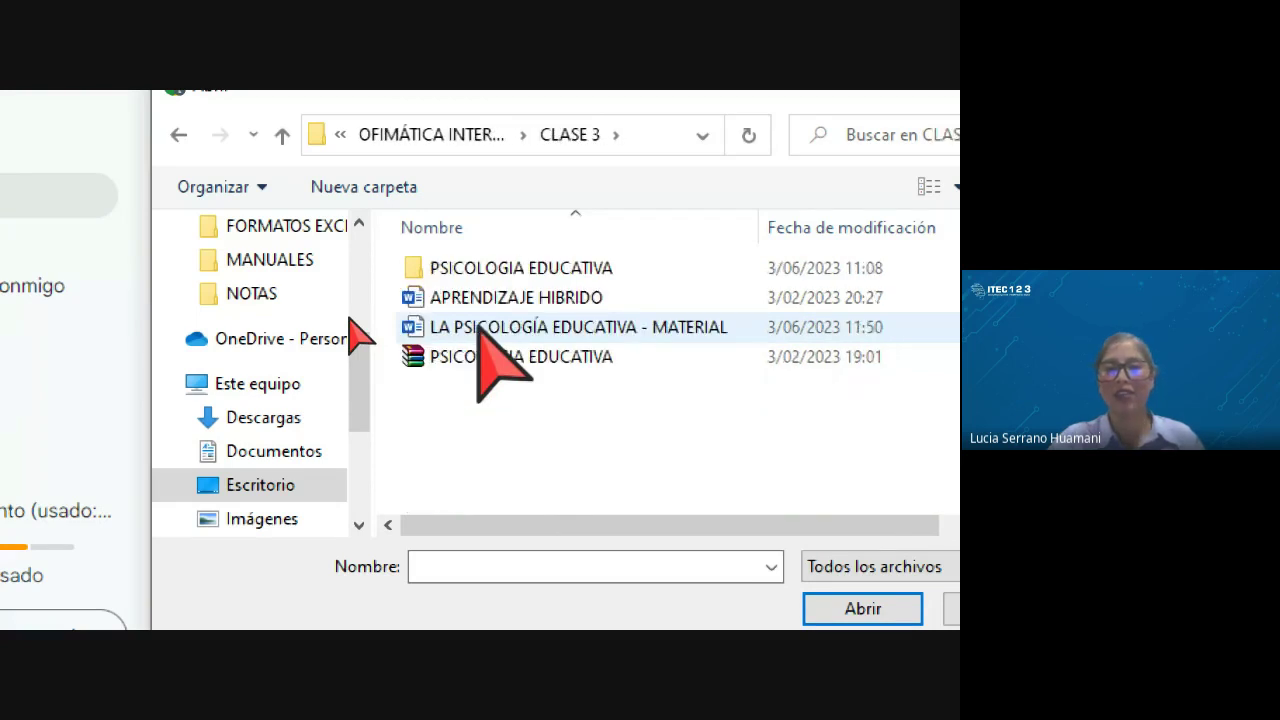
pyautogui.doubleClick(535, 268)
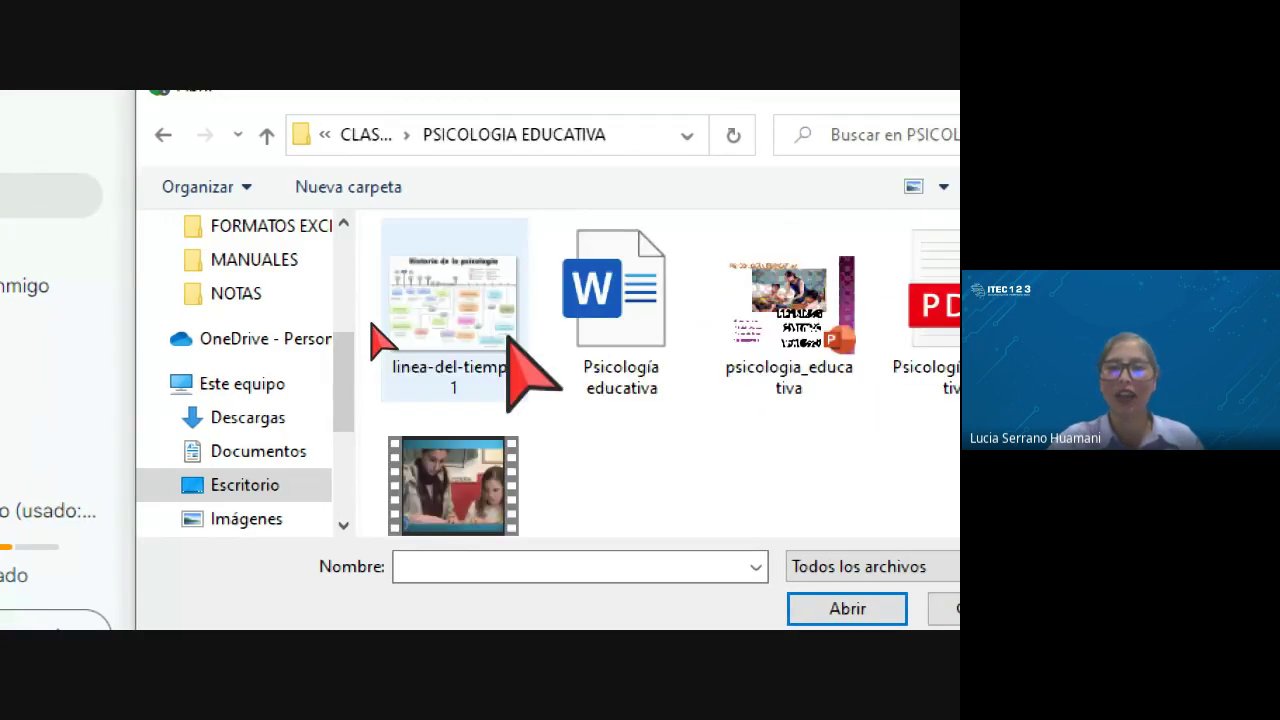
# Upload the PDF file Psicología-educativa to the Drive folder.
pyautogui.click(935, 330)
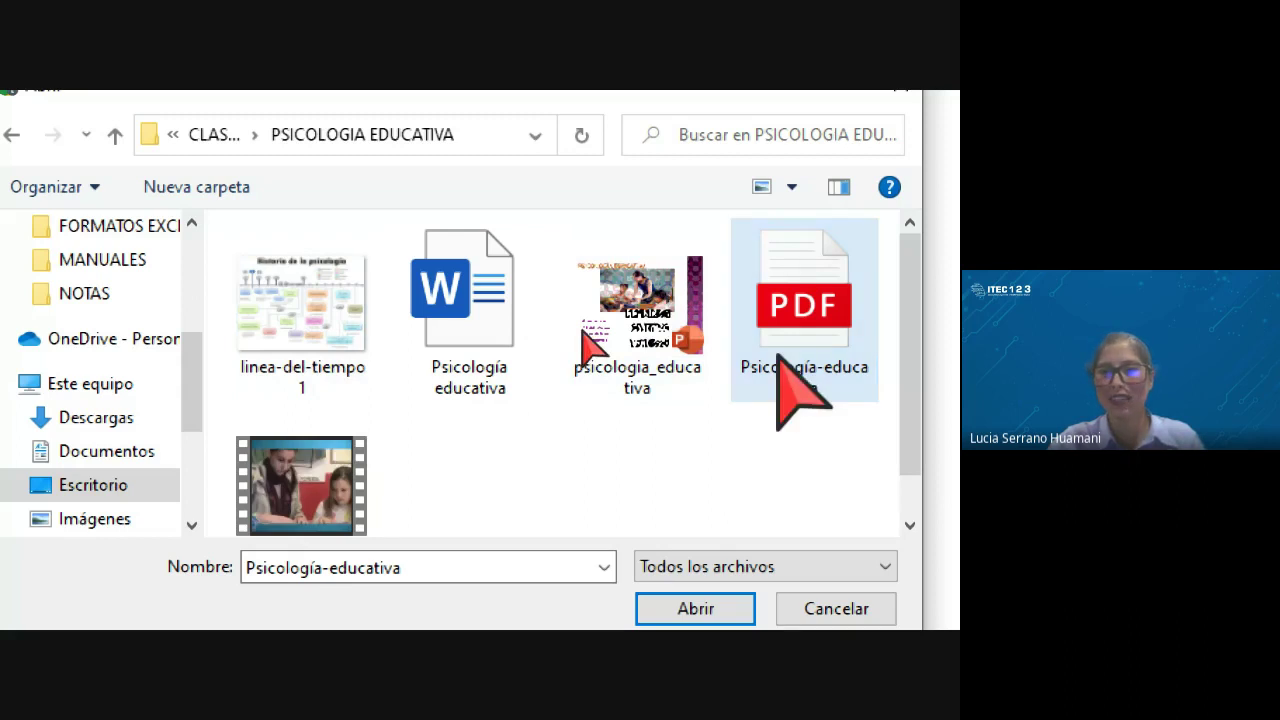
pyautogui.click(780, 274)
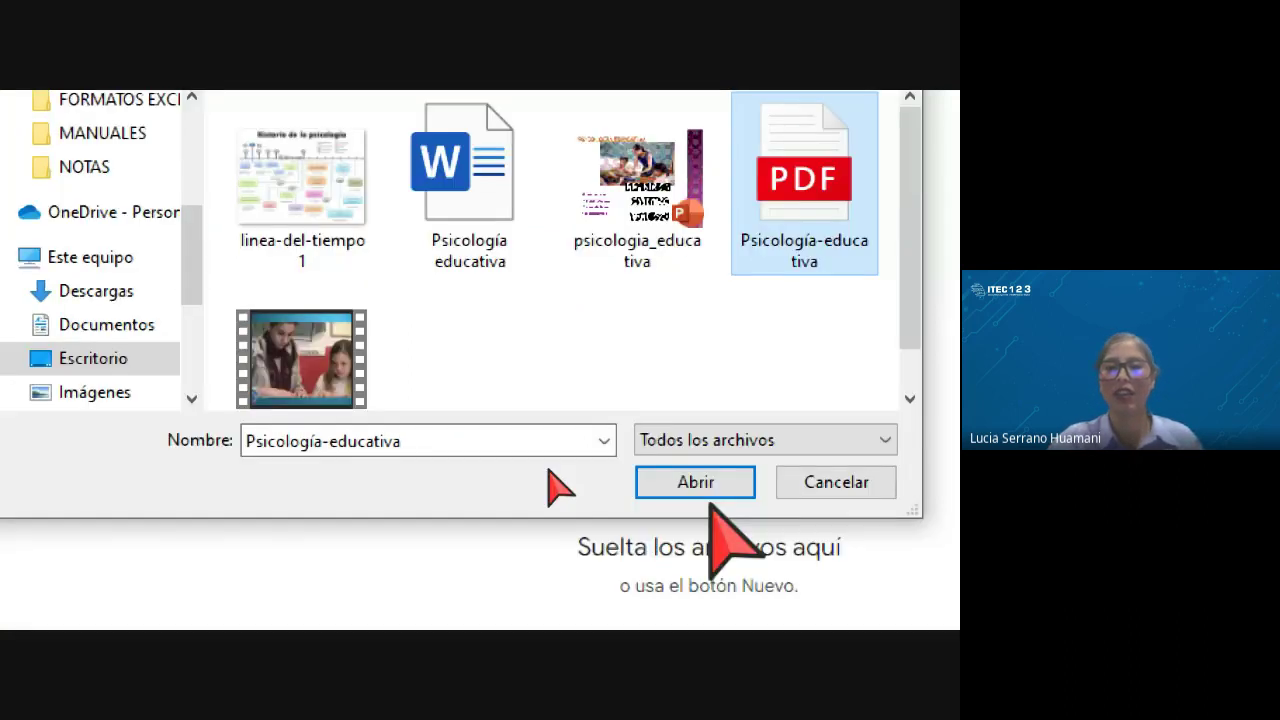
pyautogui.click(705, 492)
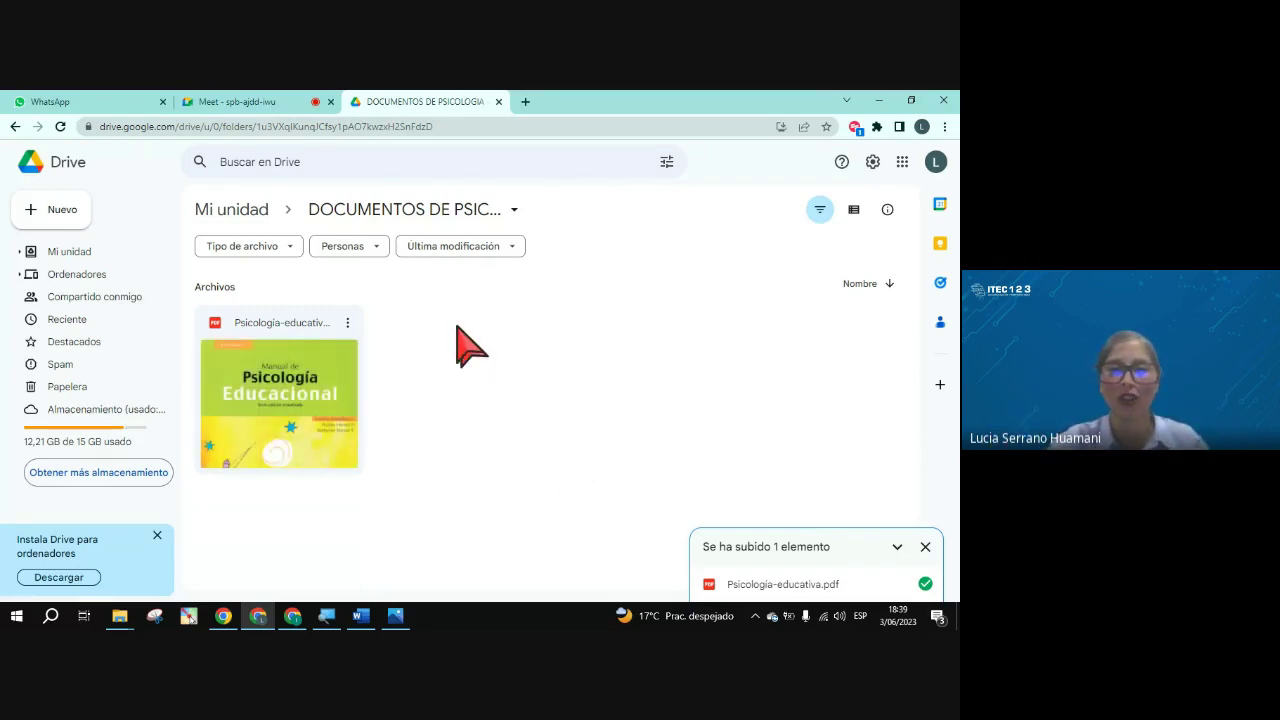
# Upload the image linea-del-tiempo1 from the PSICOLOGIA EDUCATIVA folder to the same Drive folder.
pyautogui.click(70, 230)
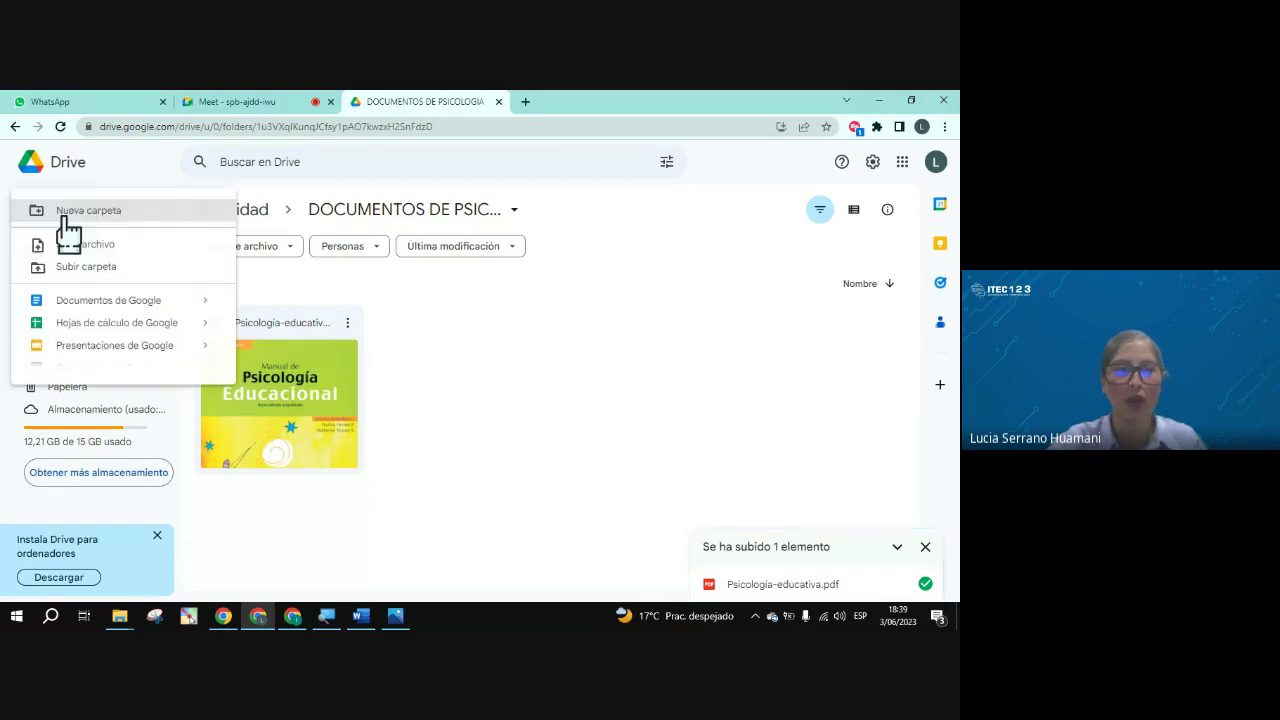
pyautogui.click(75, 245)
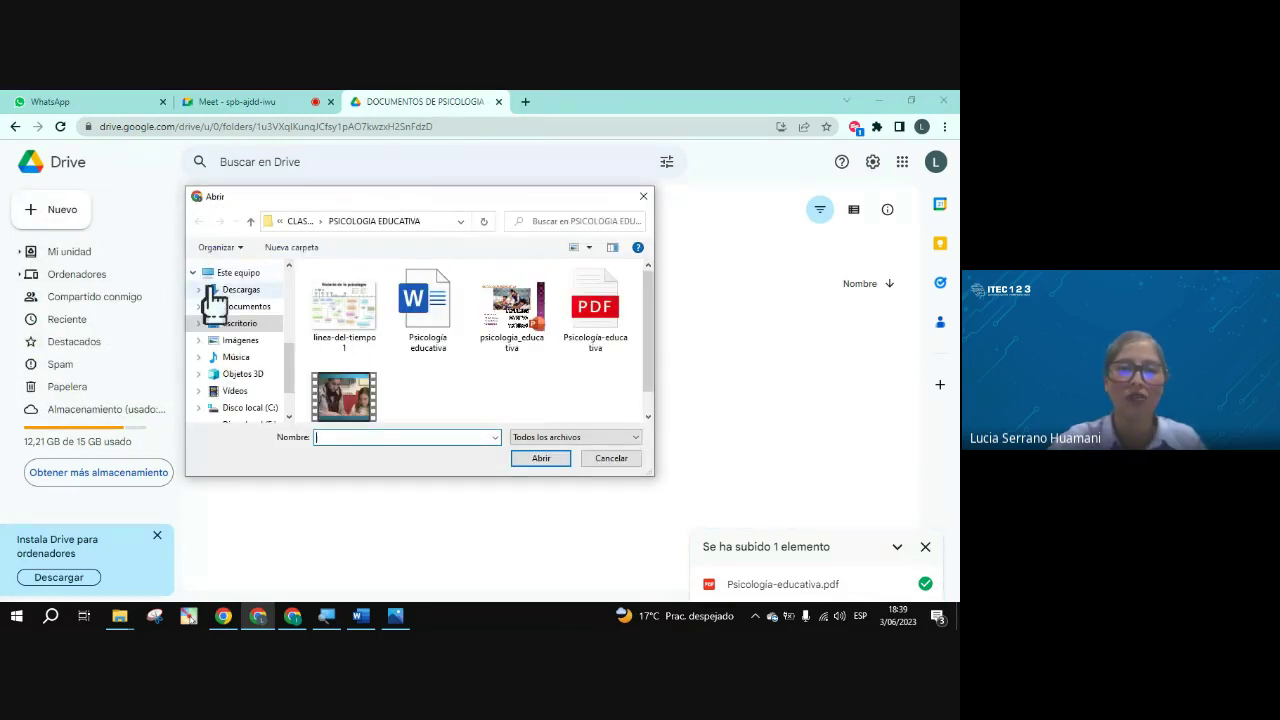
pyautogui.click(362, 308)
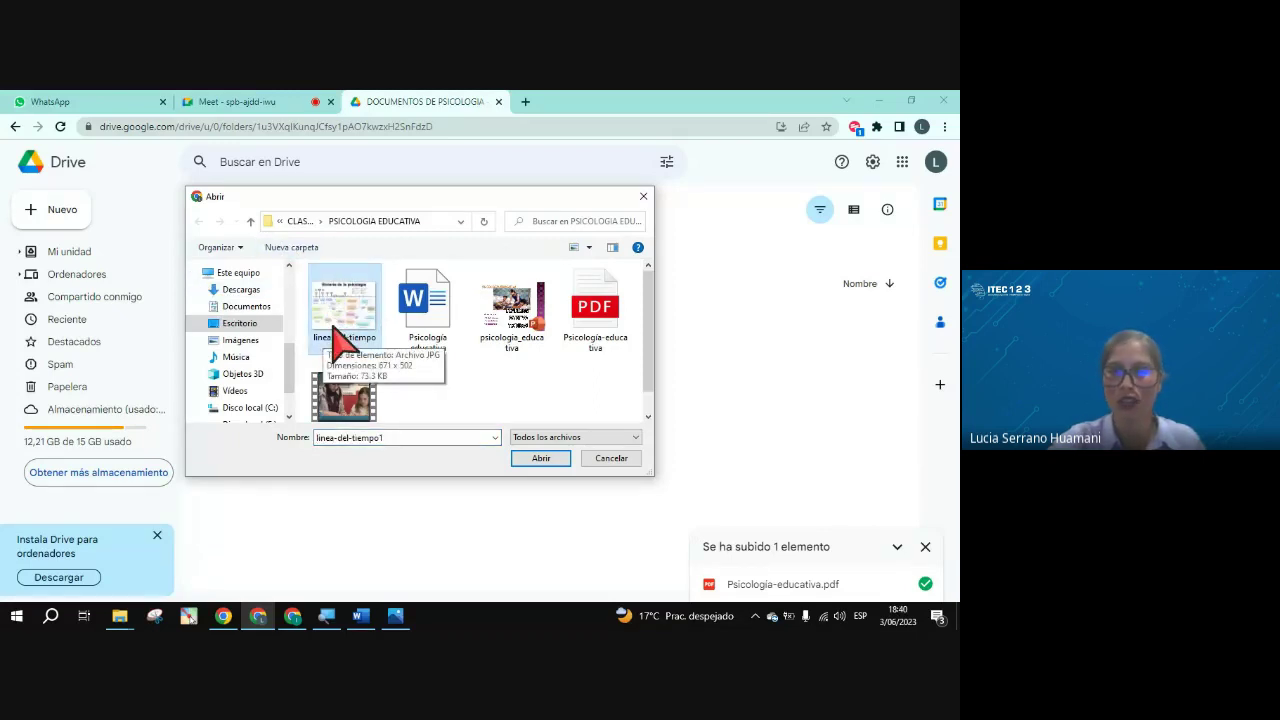
pyautogui.click(540, 459)
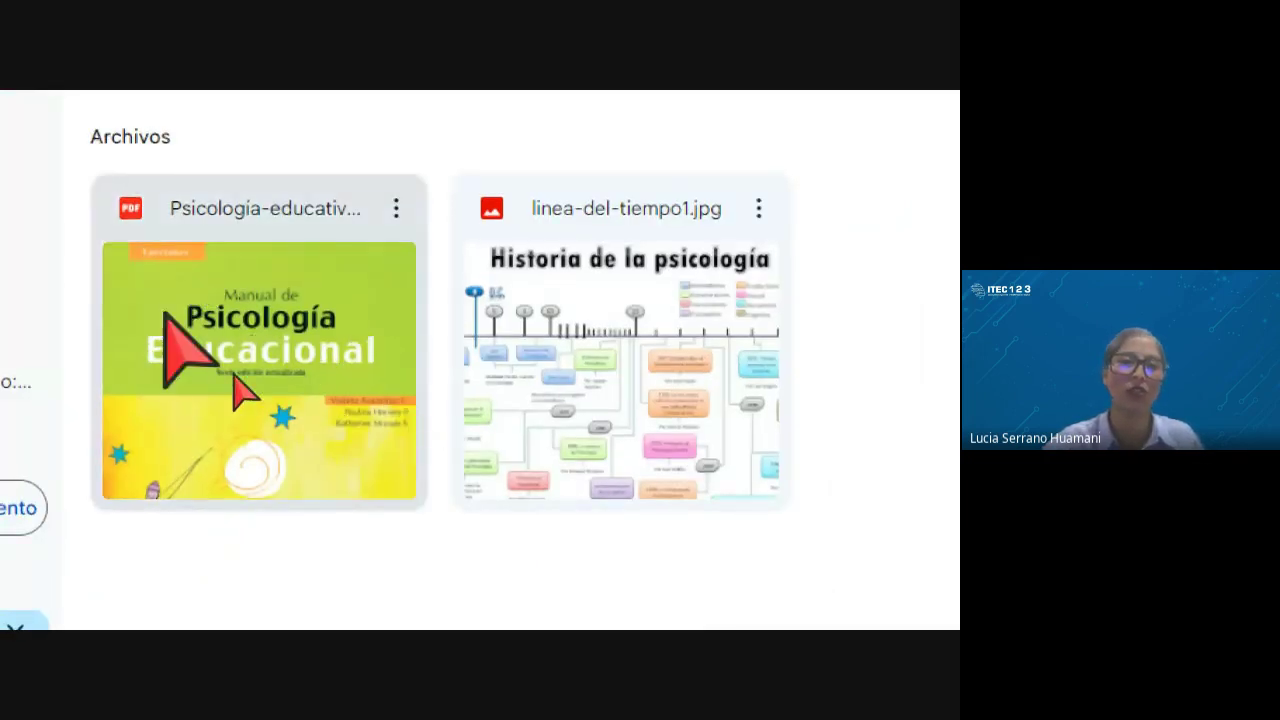
# Open the sharing settings of Psicología-educativa.pdf and set its general access to Cualquier persona con el enlace.
pyautogui.click(396, 210)
pyautogui.click(396, 210)
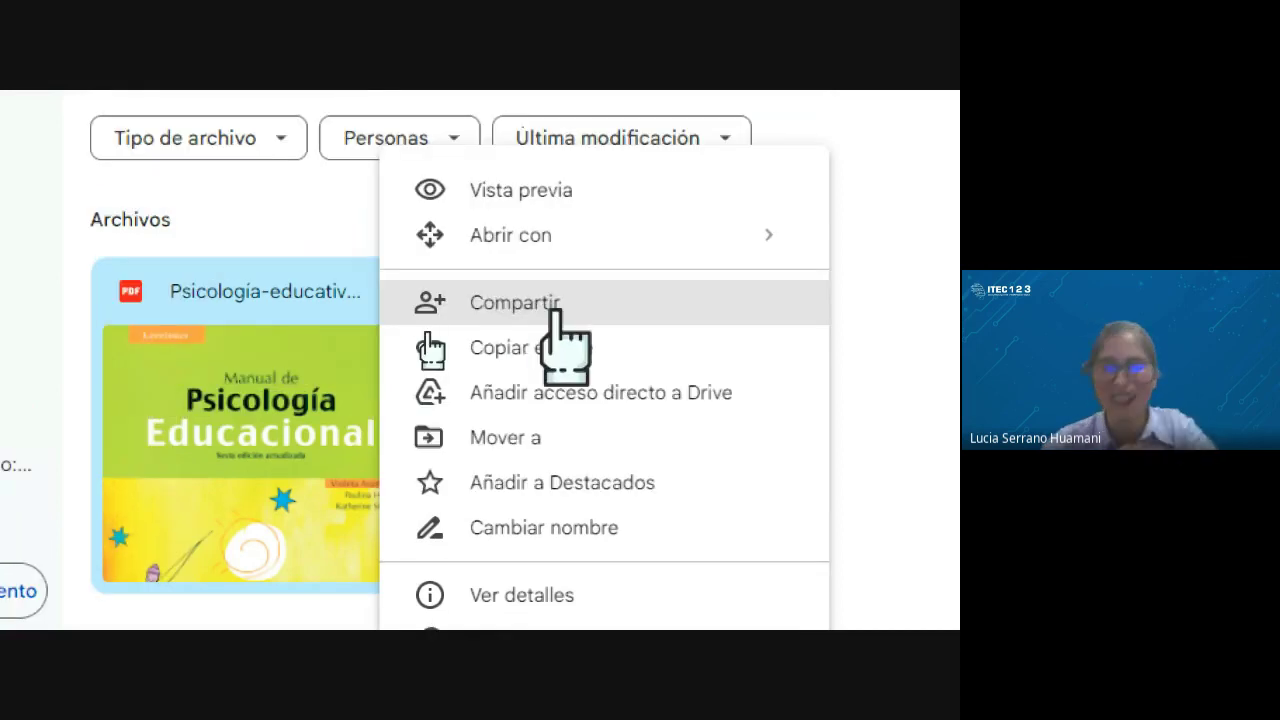
pyautogui.click(490, 305)
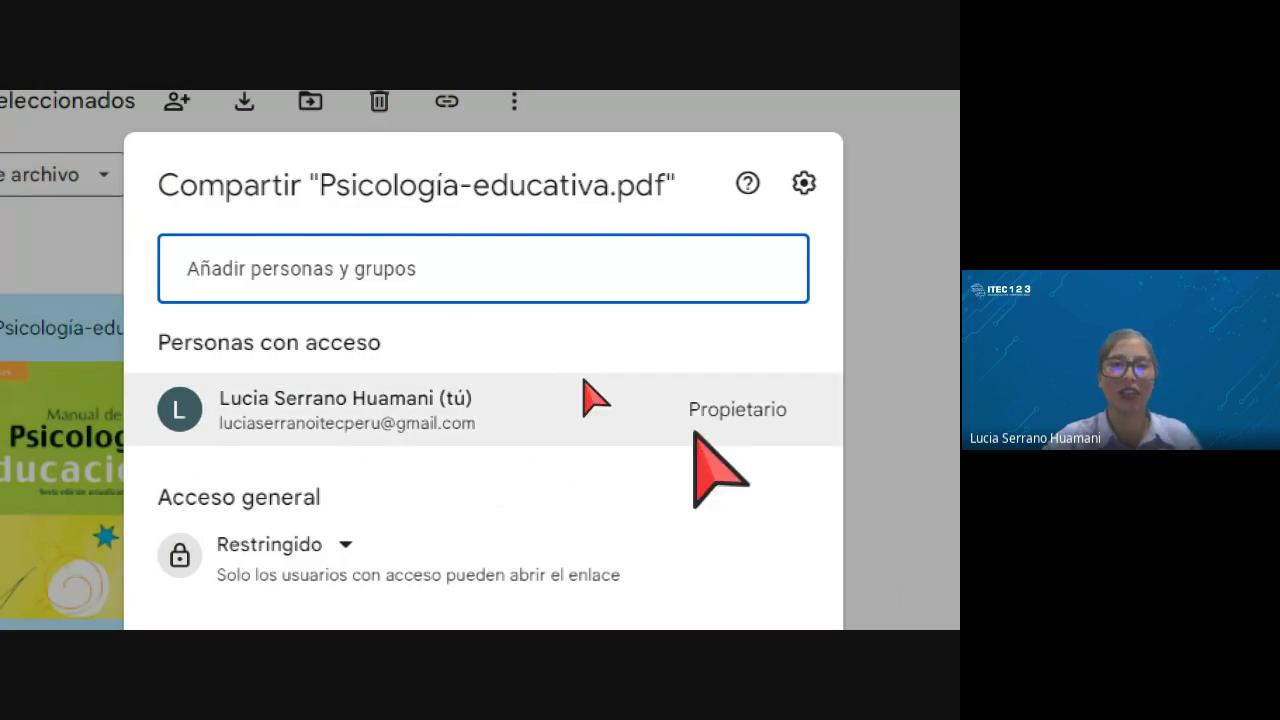
pyautogui.moveTo(158, 183); pyautogui.dragTo(677, 163)
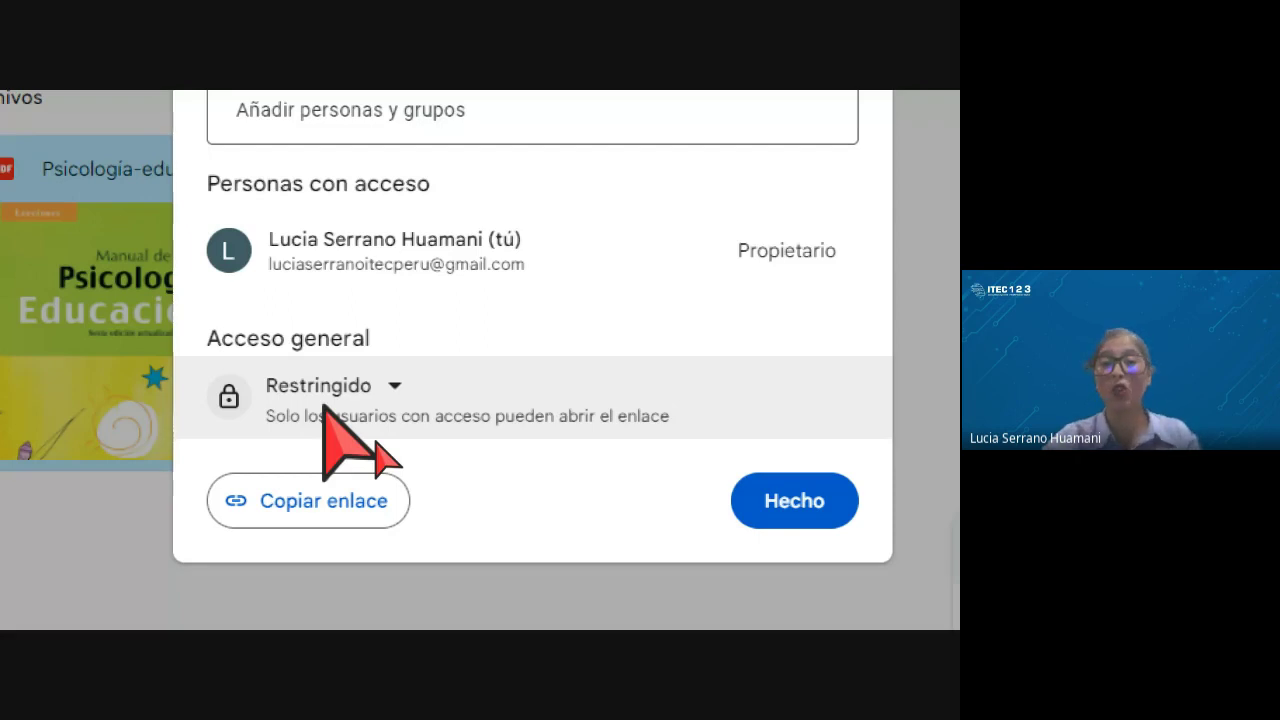
pyautogui.click(394, 392)
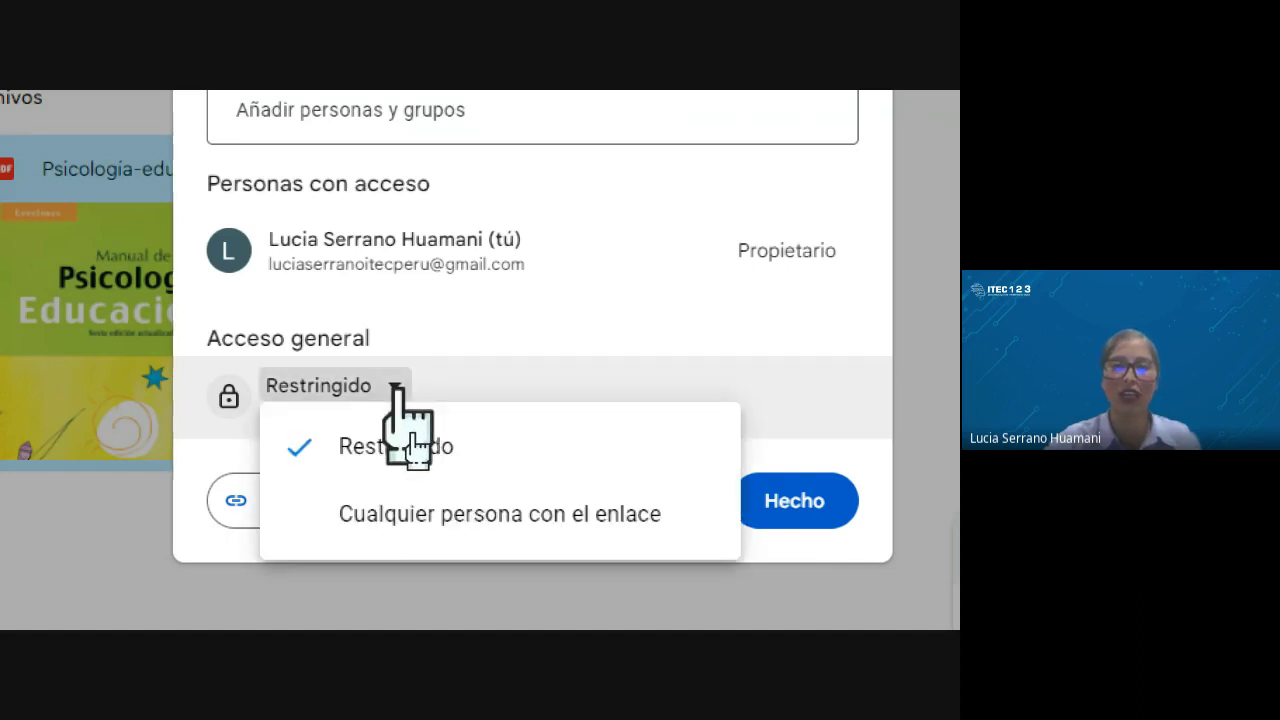
pyautogui.click(420, 514)
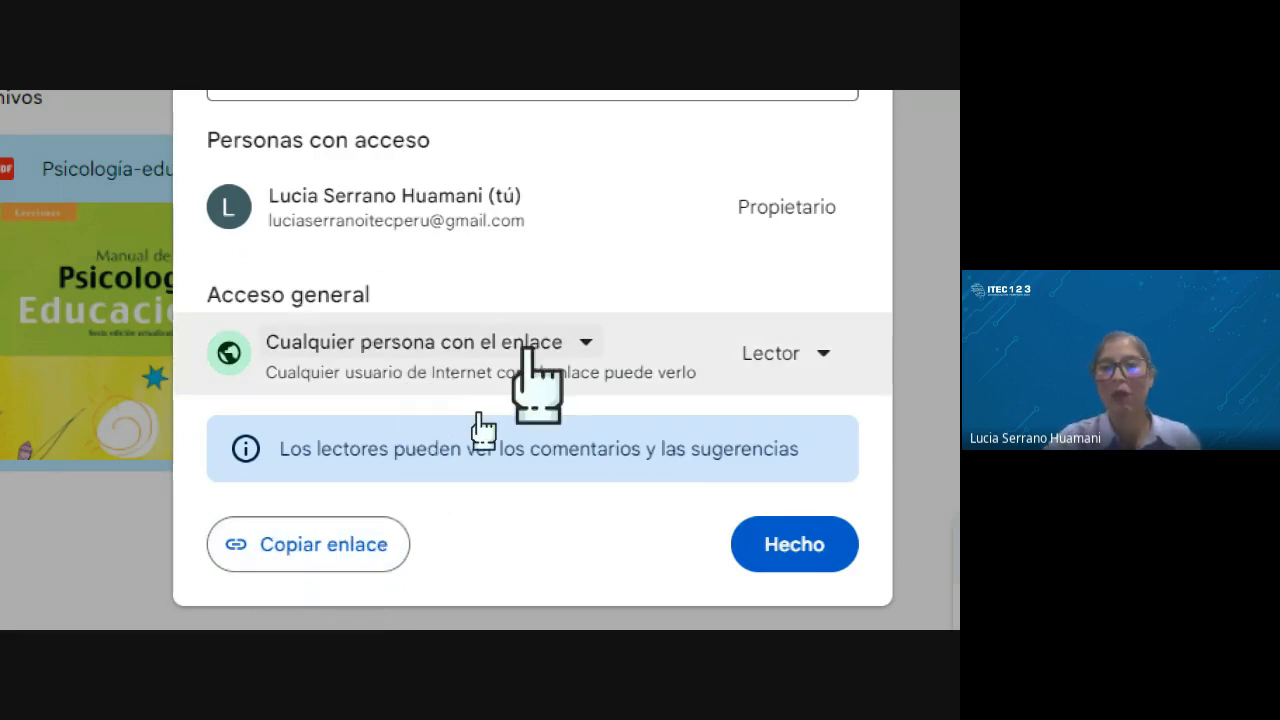
# Switch the PDF's general access to Restringido and restore it to Cualquier persona con el enlace.
pyautogui.click(815, 352)
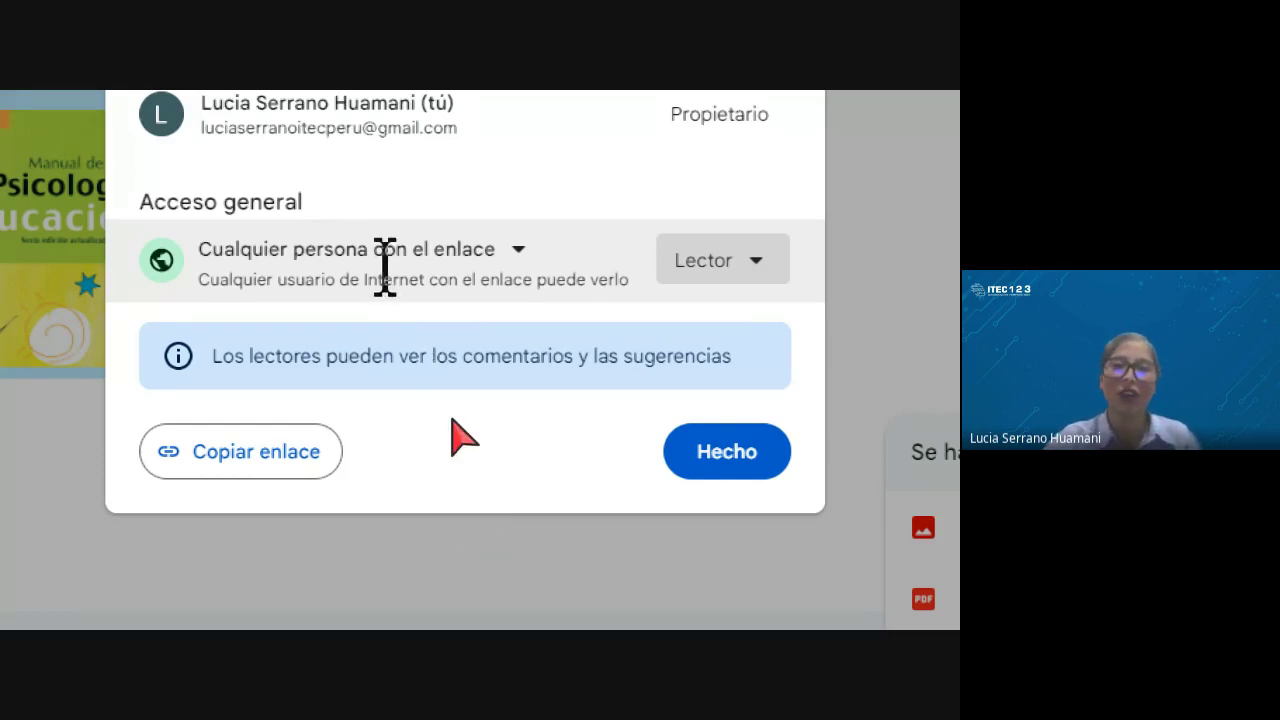
pyautogui.click(518, 249)
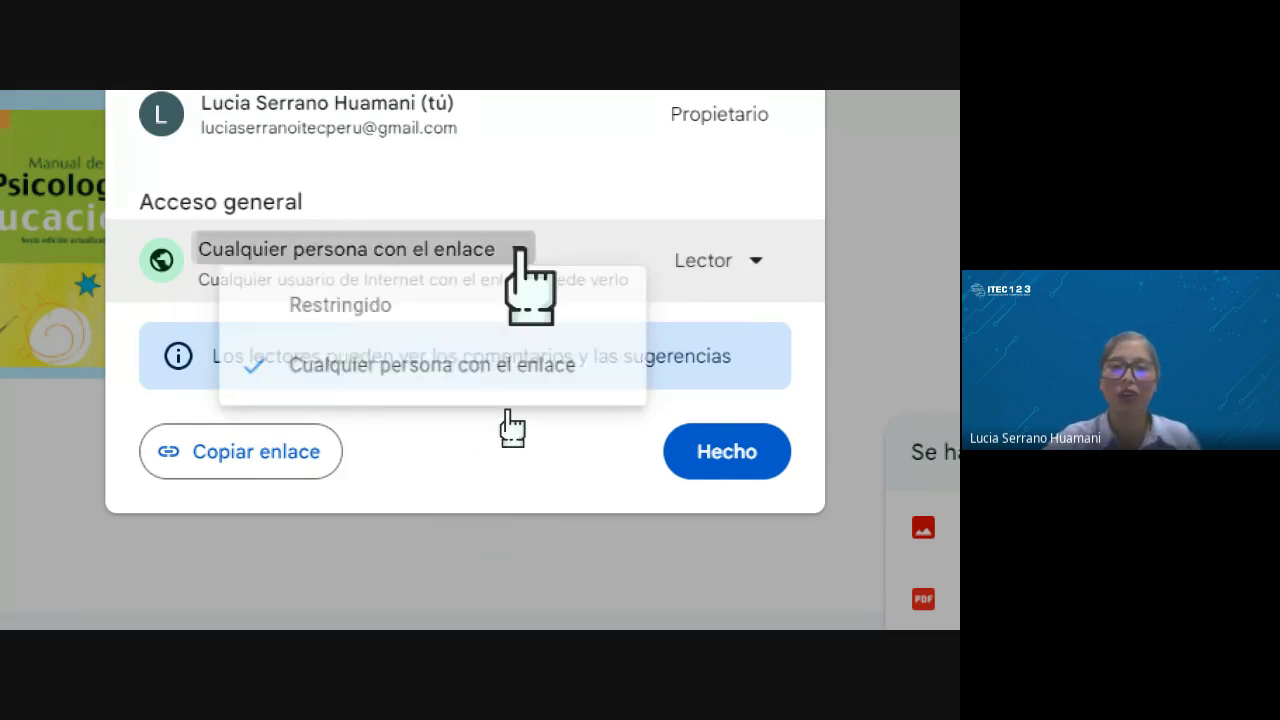
pyautogui.click(335, 312)
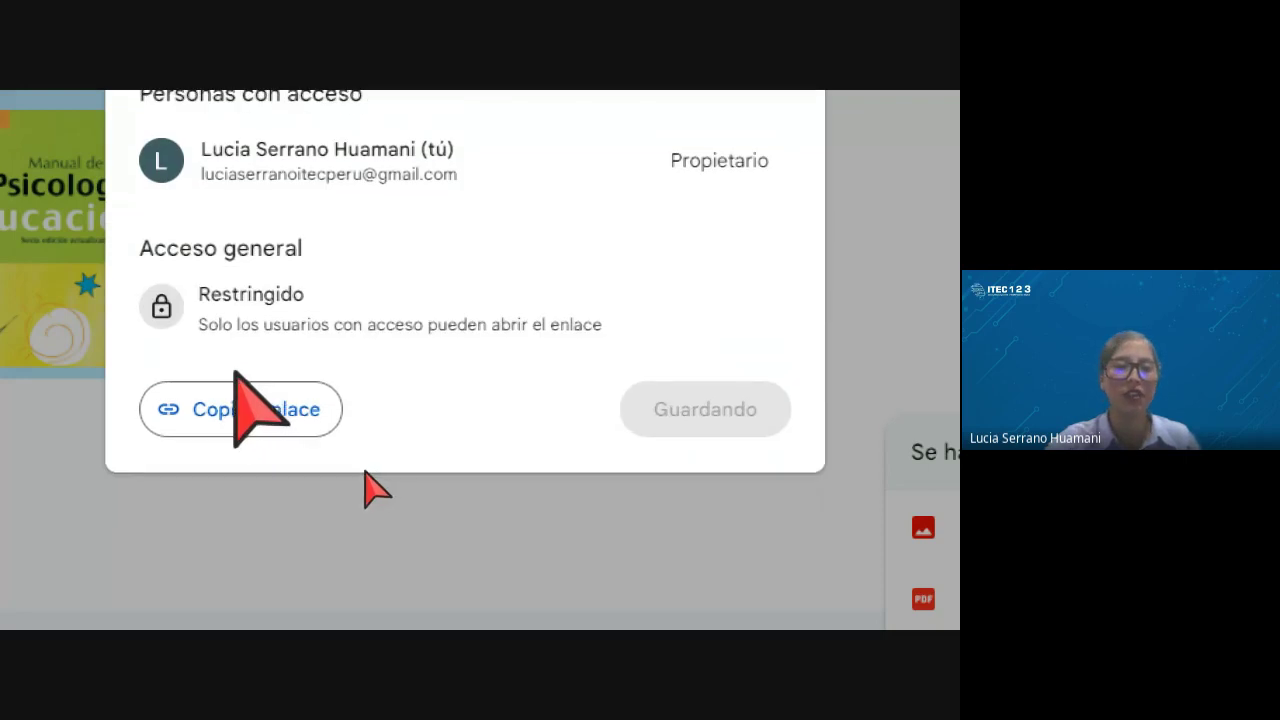
pyautogui.click(327, 292)
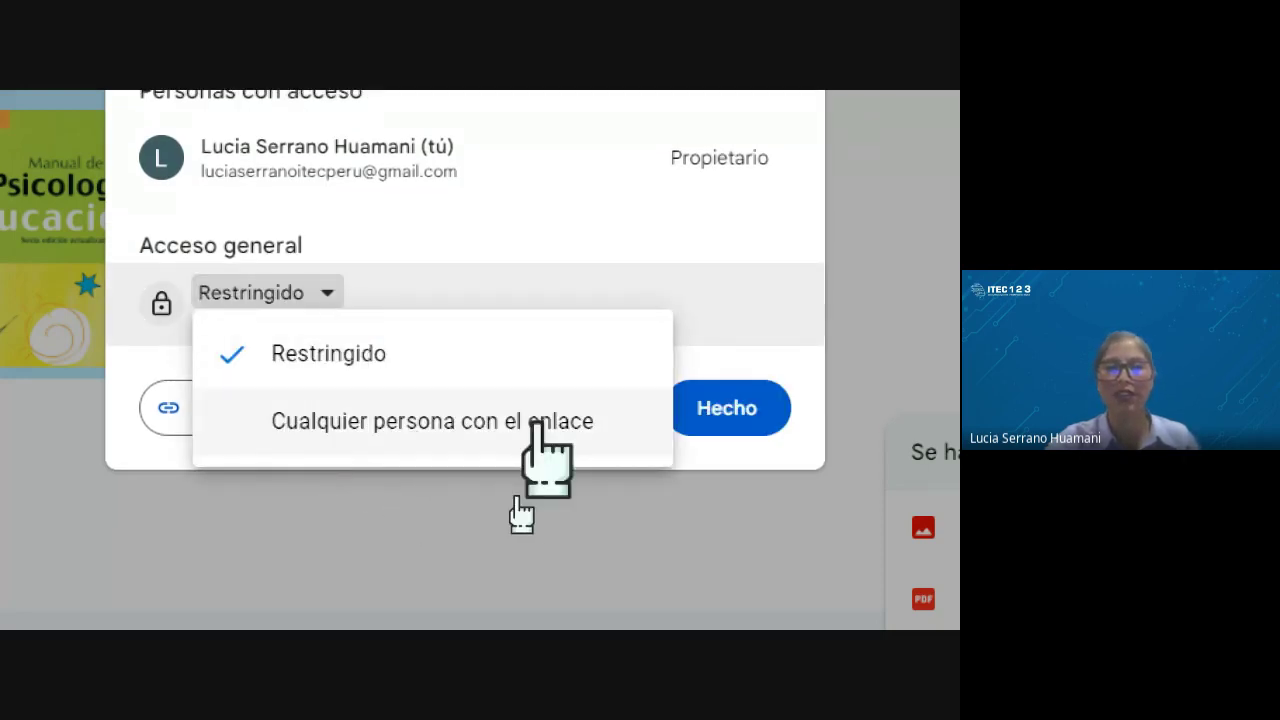
pyautogui.click(313, 425)
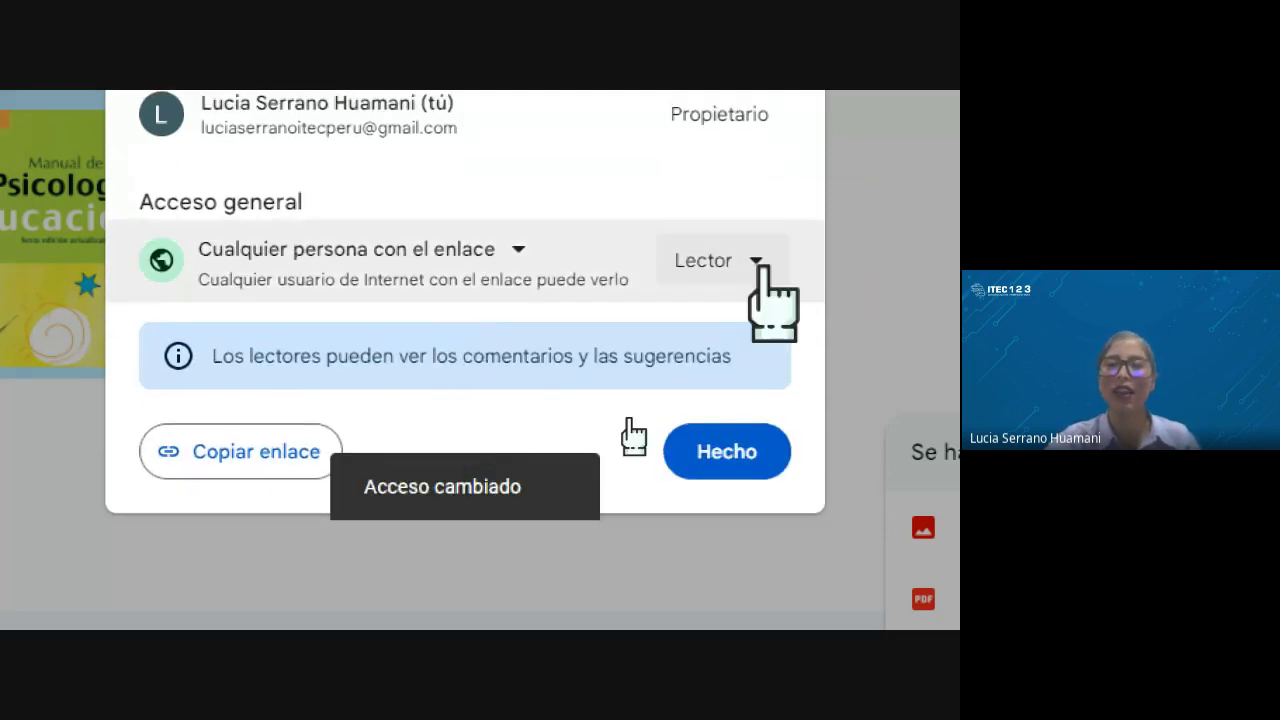
# Use the Lector role for anyone with the link and copy the sharing link of Psicología-educativa.pdf.
pyautogui.click(760, 264)
pyautogui.click(762, 369)
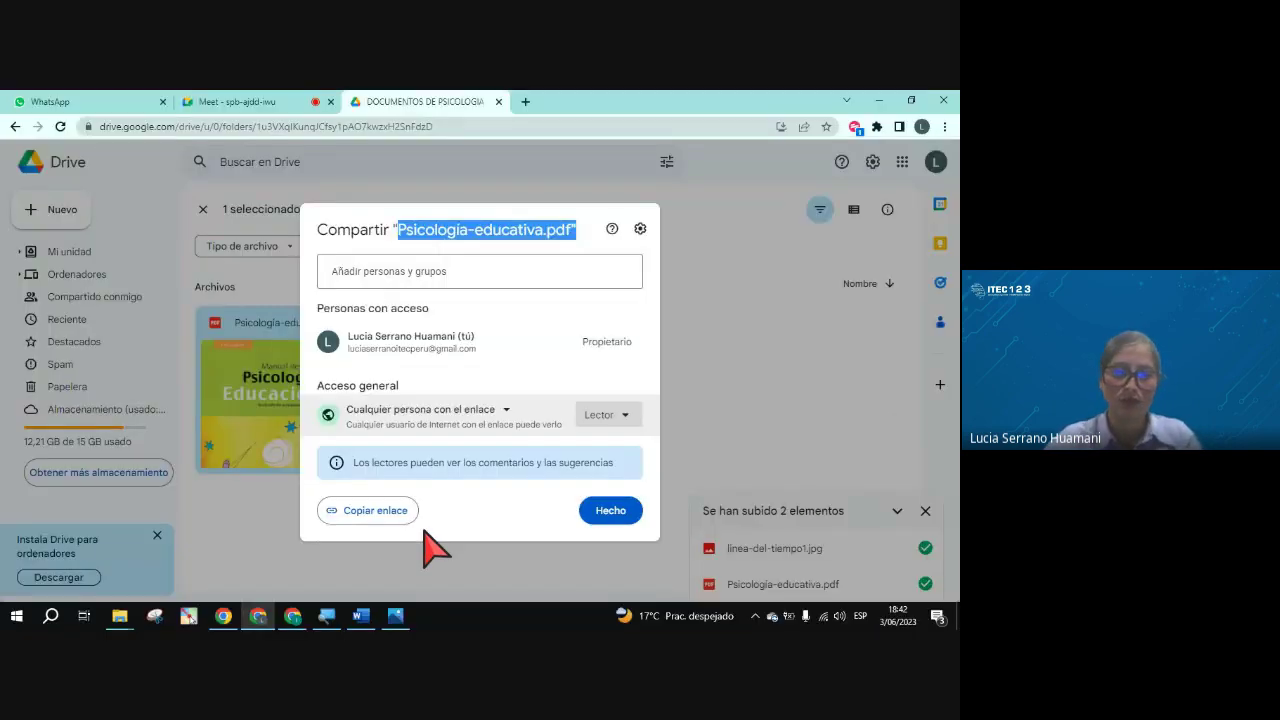
pyautogui.click(382, 513)
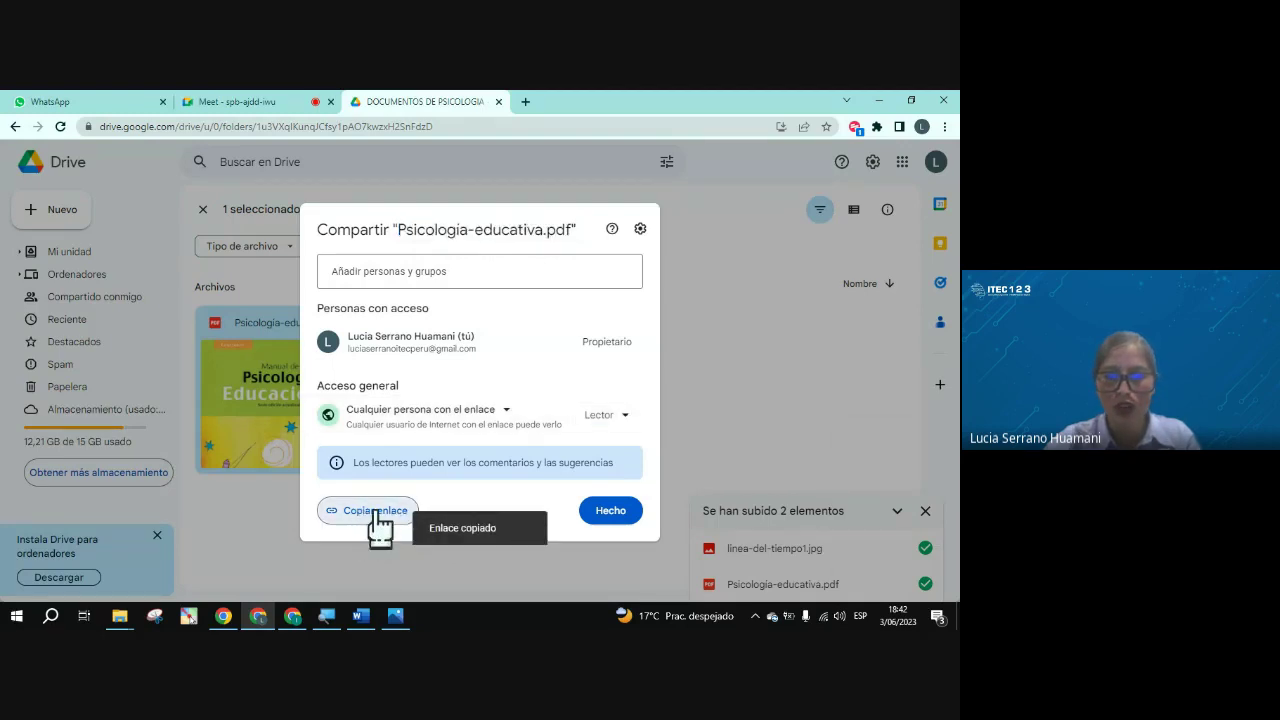
pyautogui.click(372, 523)
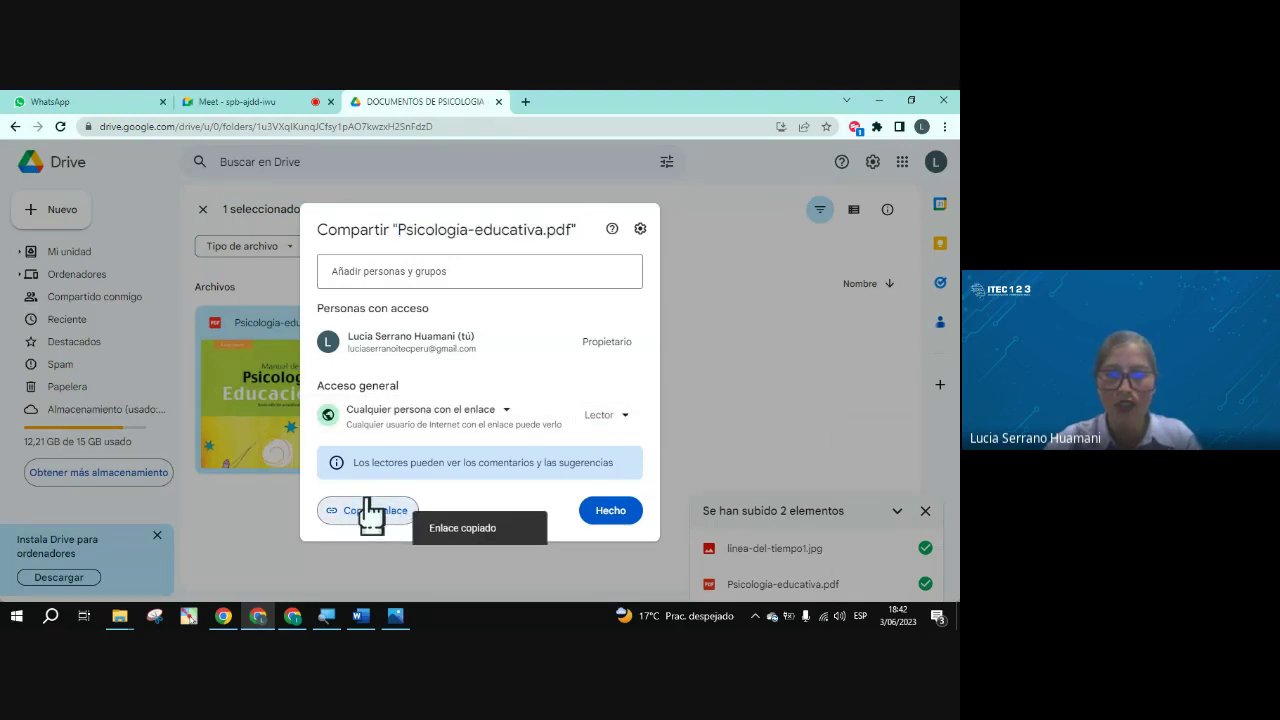
# Switch to the Word document and select the hyperlinked word EDUCATIVA in the heading LA PSICOLOGÍA EDUCATIVA.
pyautogui.click(360, 615)
pyautogui.moveTo(393, 617)
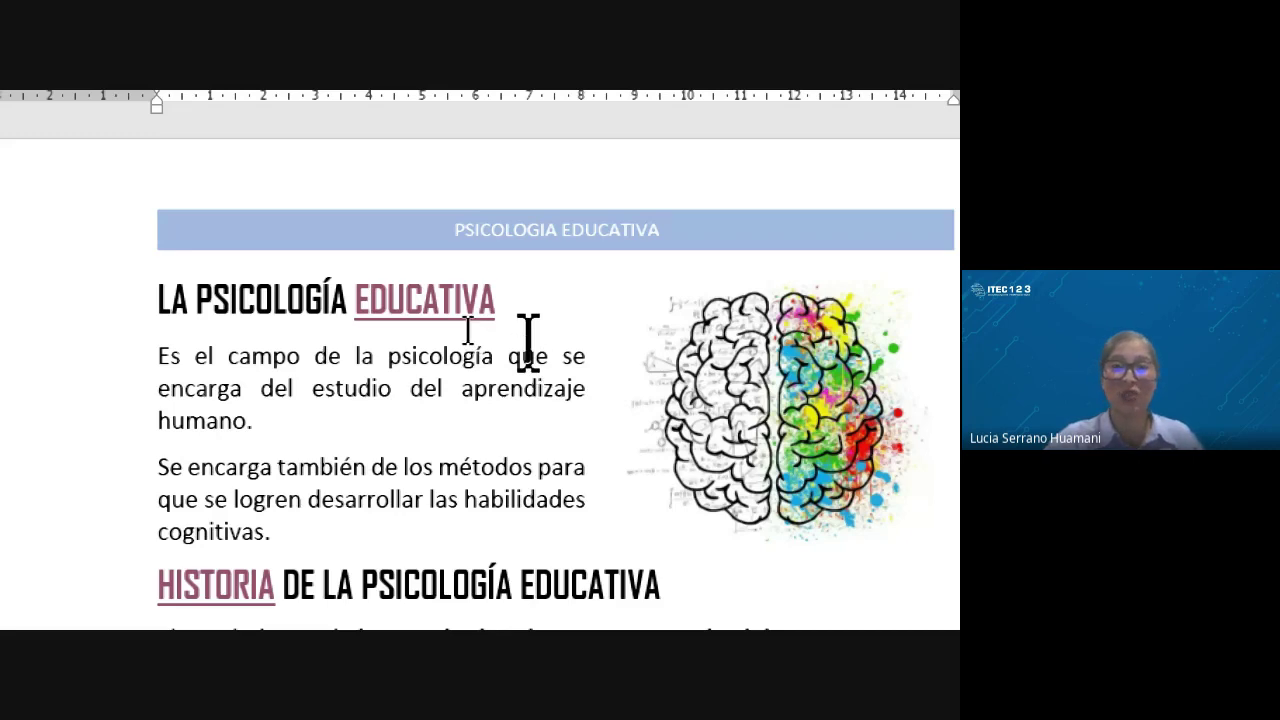
pyautogui.moveTo(495, 300); pyautogui.dragTo(357, 290)
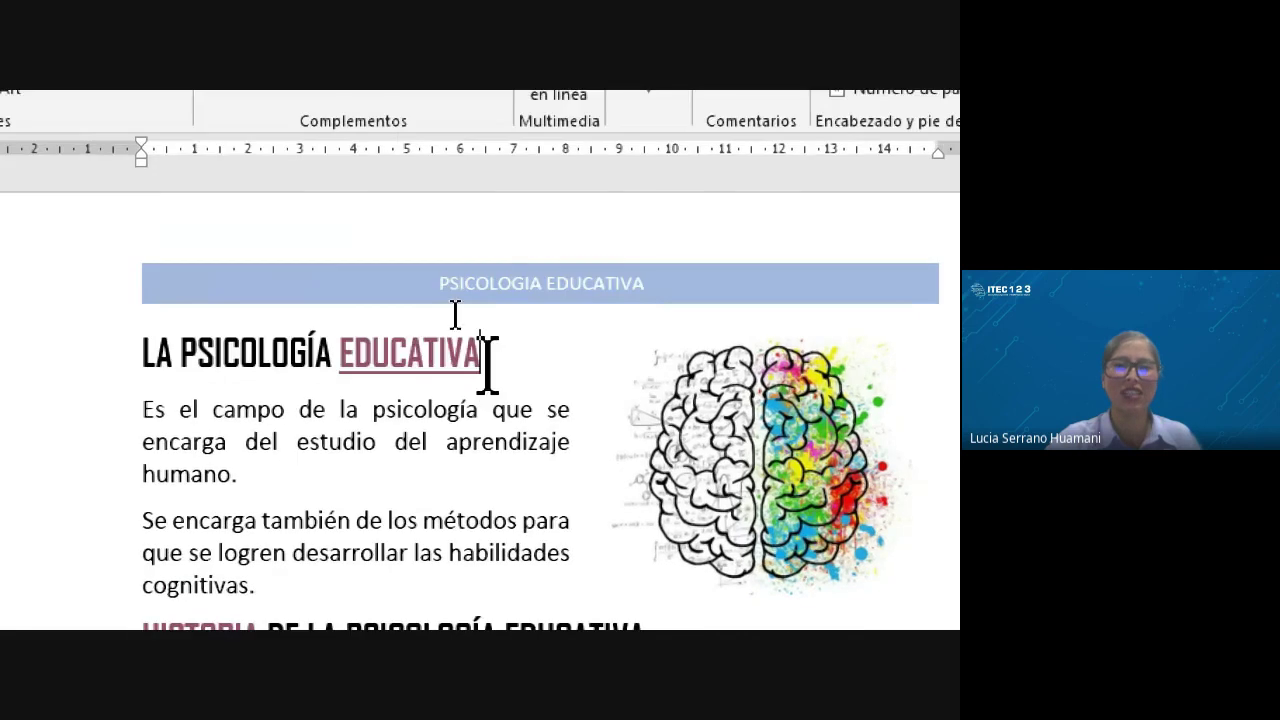
pyautogui.moveTo(498, 300); pyautogui.dragTo(376, 300)
pyautogui.moveTo(357, 355); pyautogui.dragTo(340, 355)
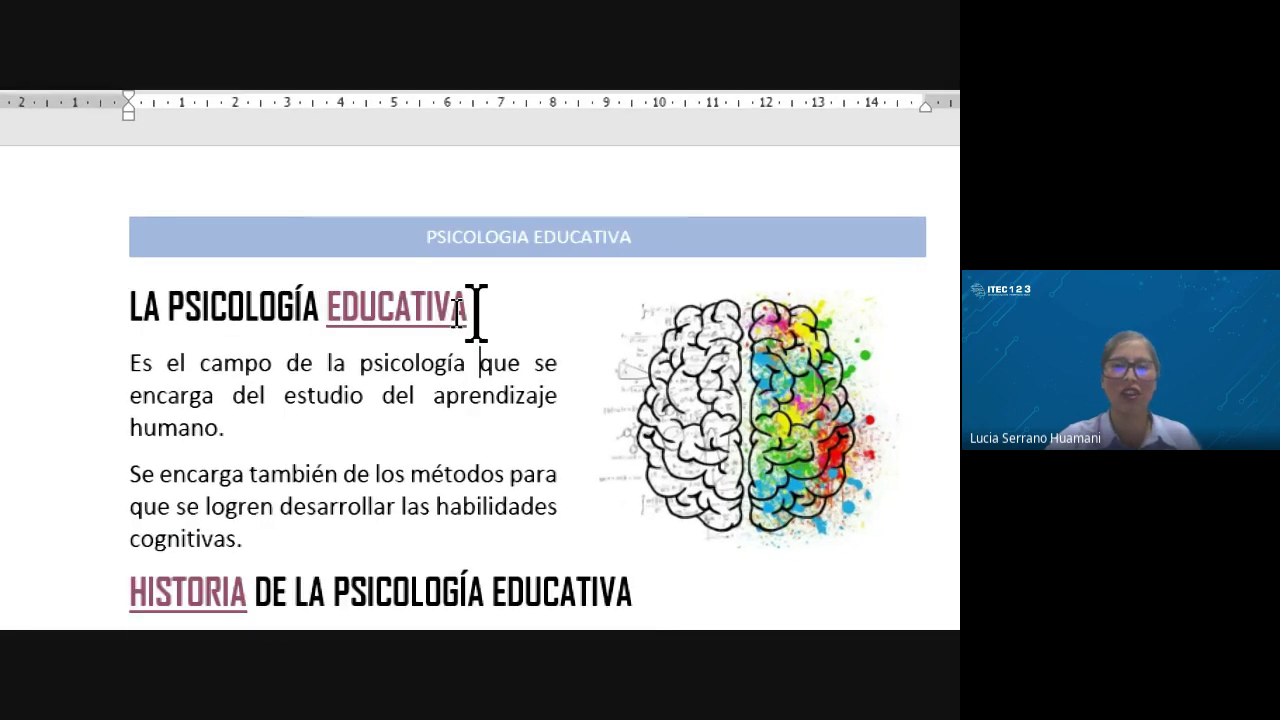
pyautogui.moveTo(483, 355); pyautogui.dragTo(340, 355)
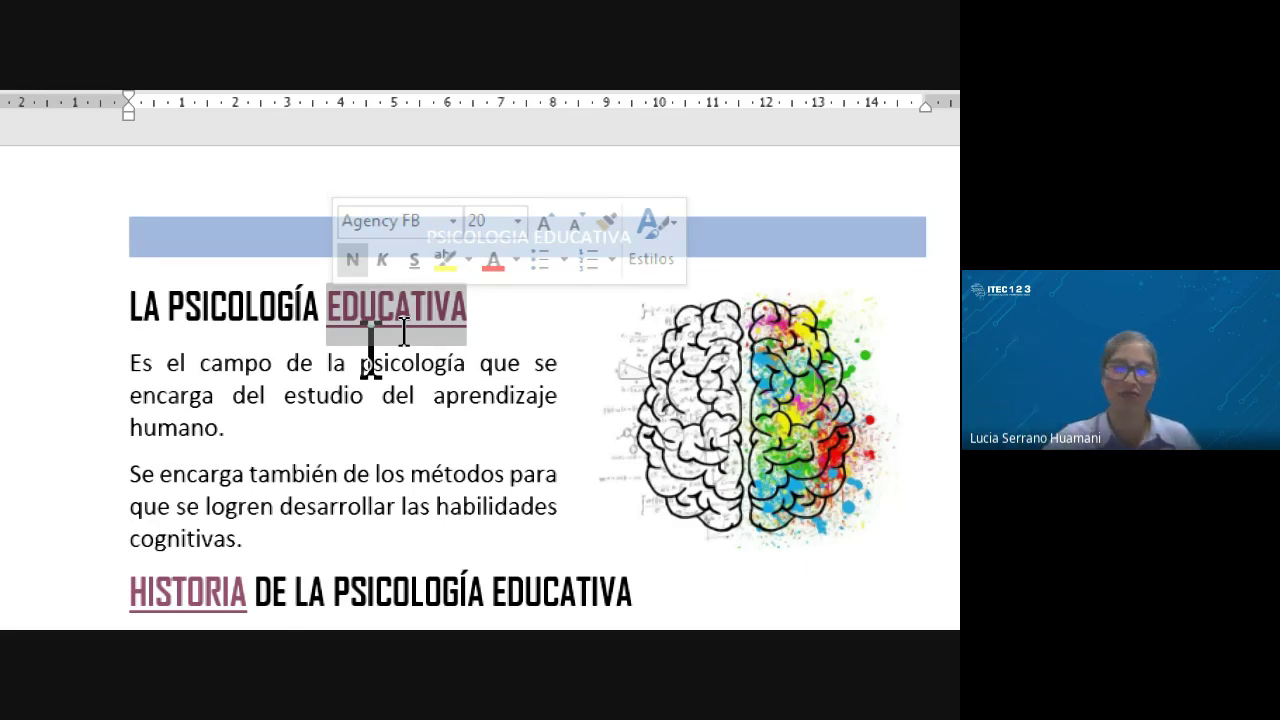
# Reselect the hyperlinked word EDUCATIVA in the heading LA PSICOLOGÍA EDUCATIVA and open its hyperlink settings.
pyautogui.click(440, 333)
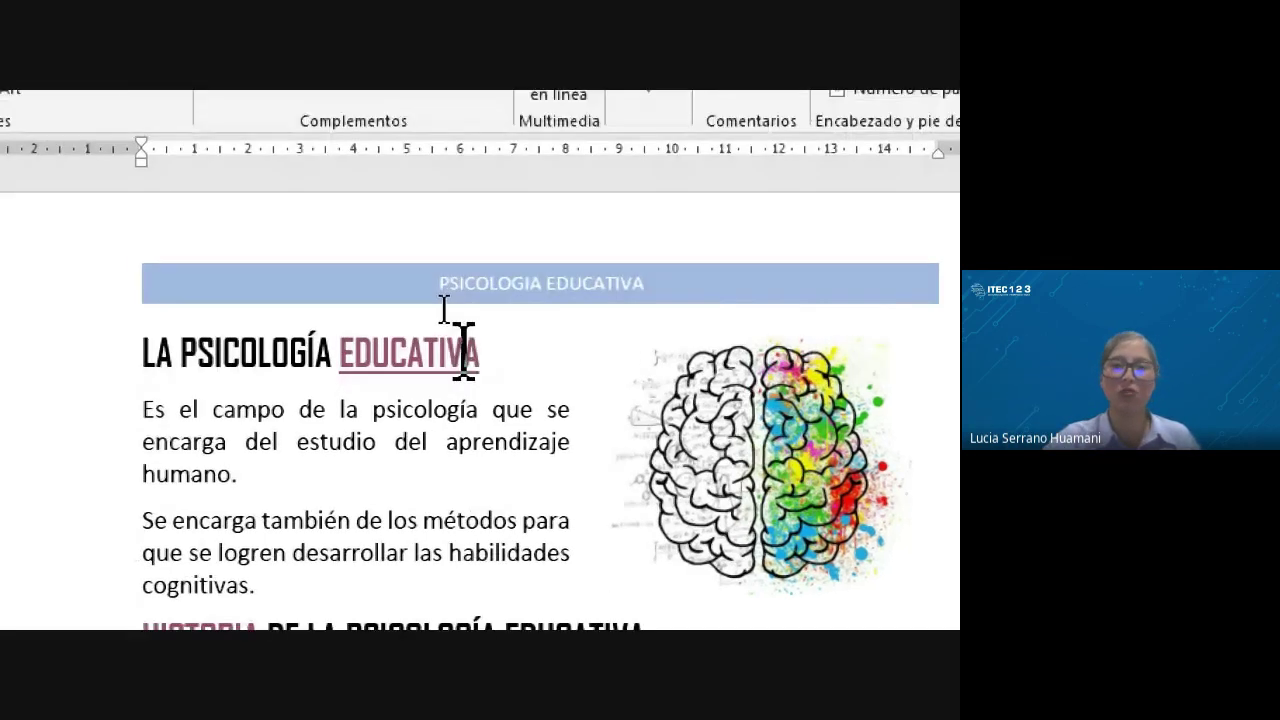
pyautogui.moveTo(481, 352); pyautogui.dragTo(343, 352)
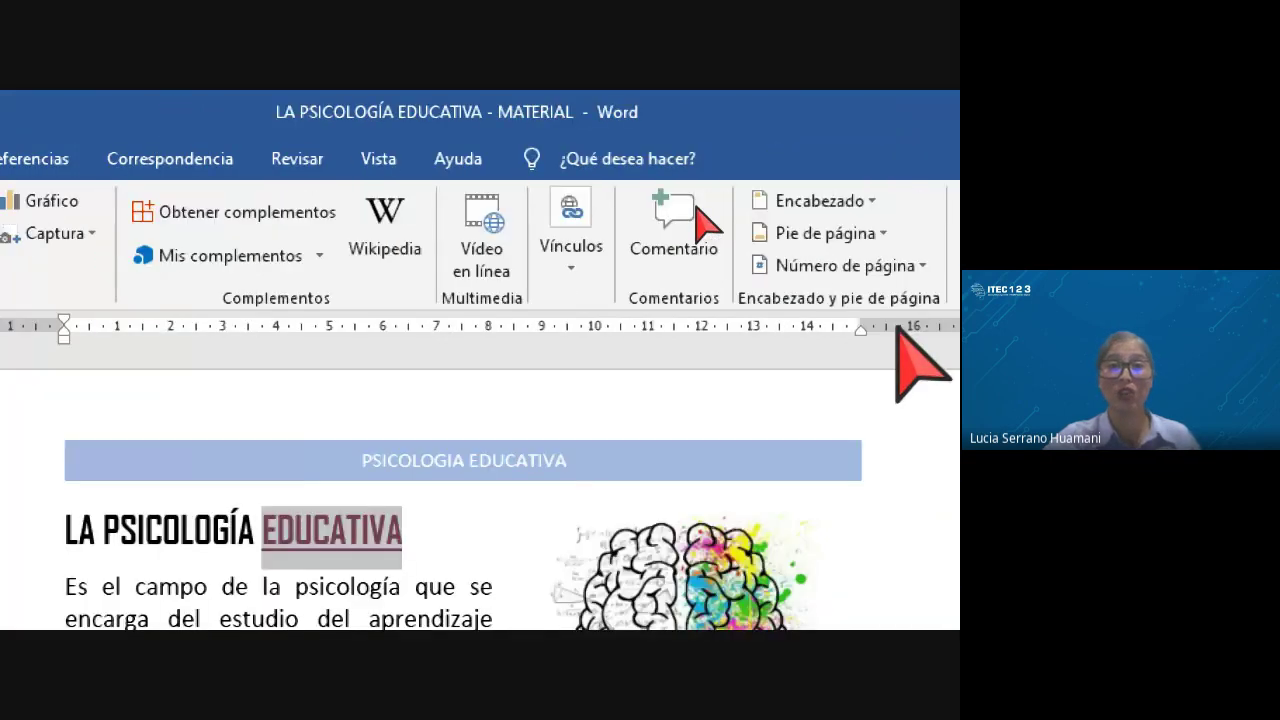
pyautogui.click(568, 212)
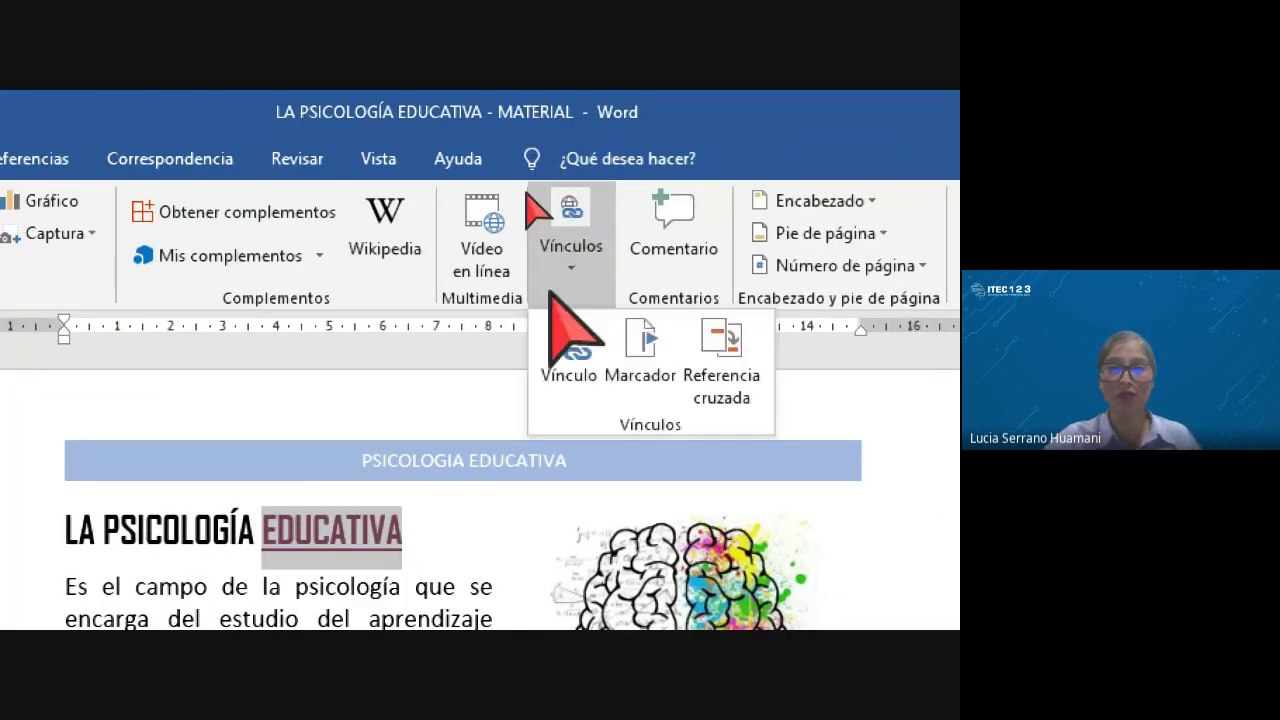
pyautogui.click(566, 345)
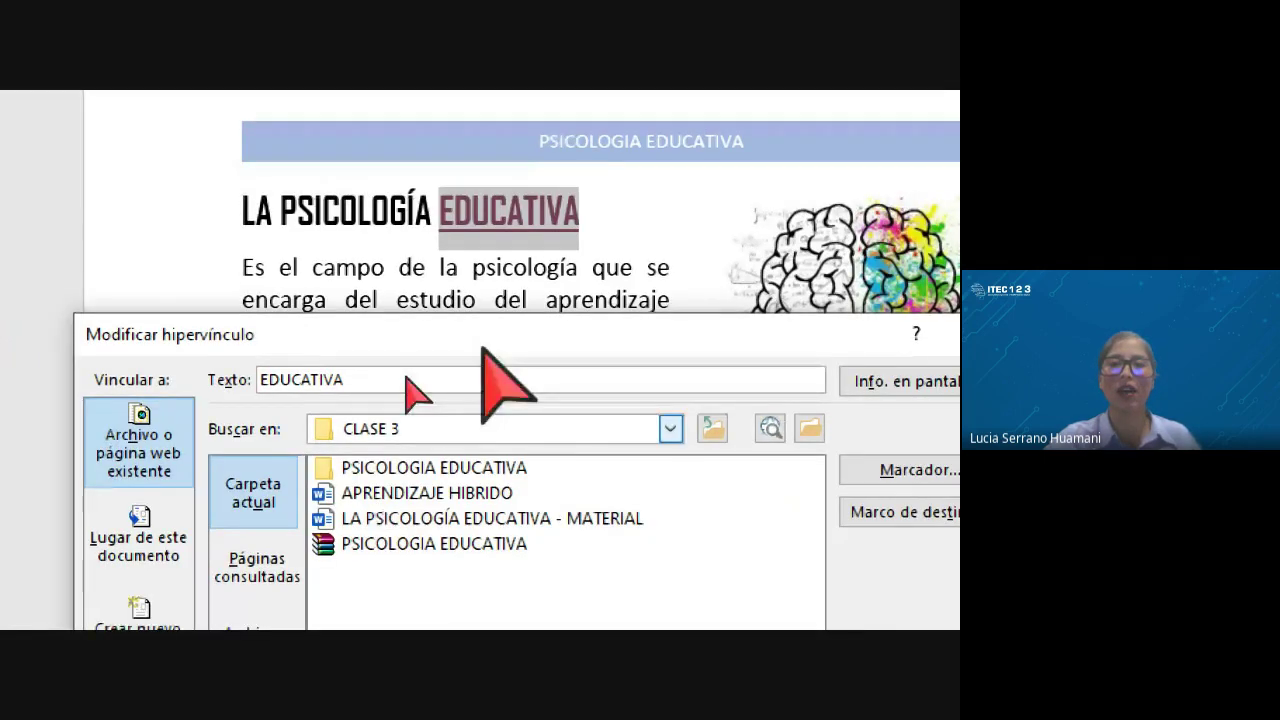
pyautogui.moveTo(482, 350); pyautogui.dragTo(474, 212)
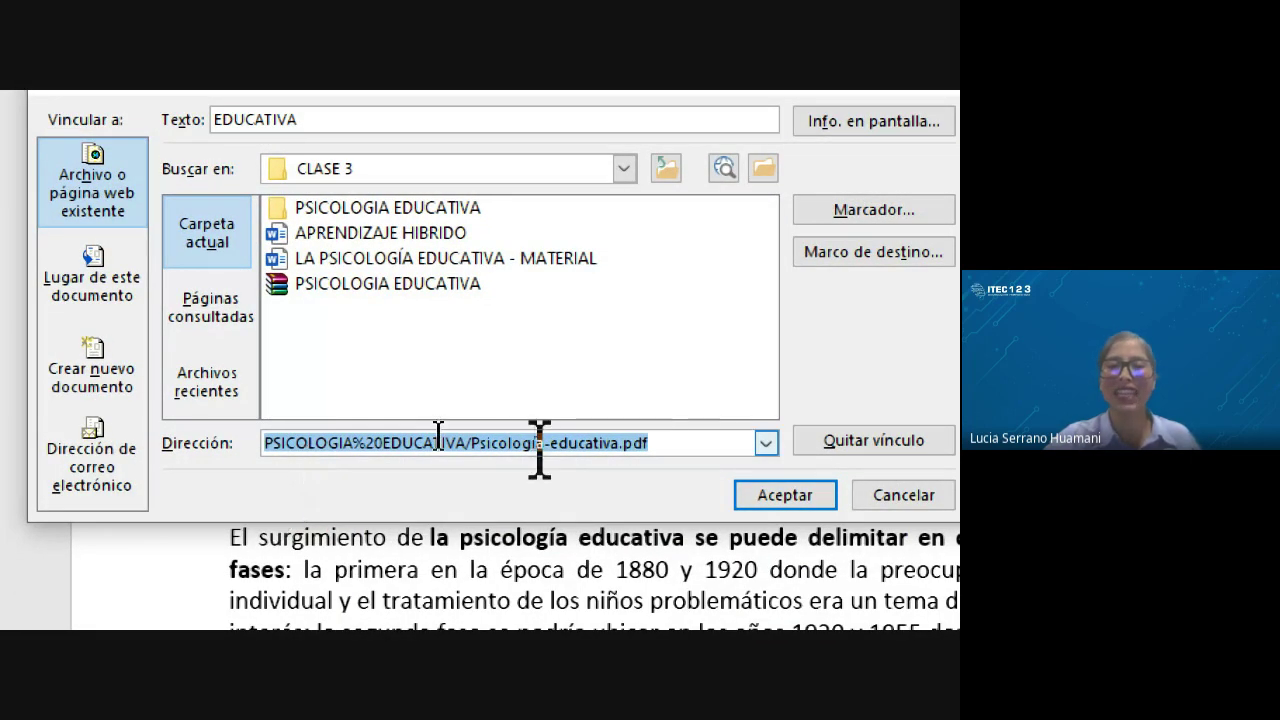
# Replace the local file address of the EDUCATIVA hyperlink with the copied Drive link of Psicología-educativa.pdf and apply it.
pyautogui.click(687, 445)
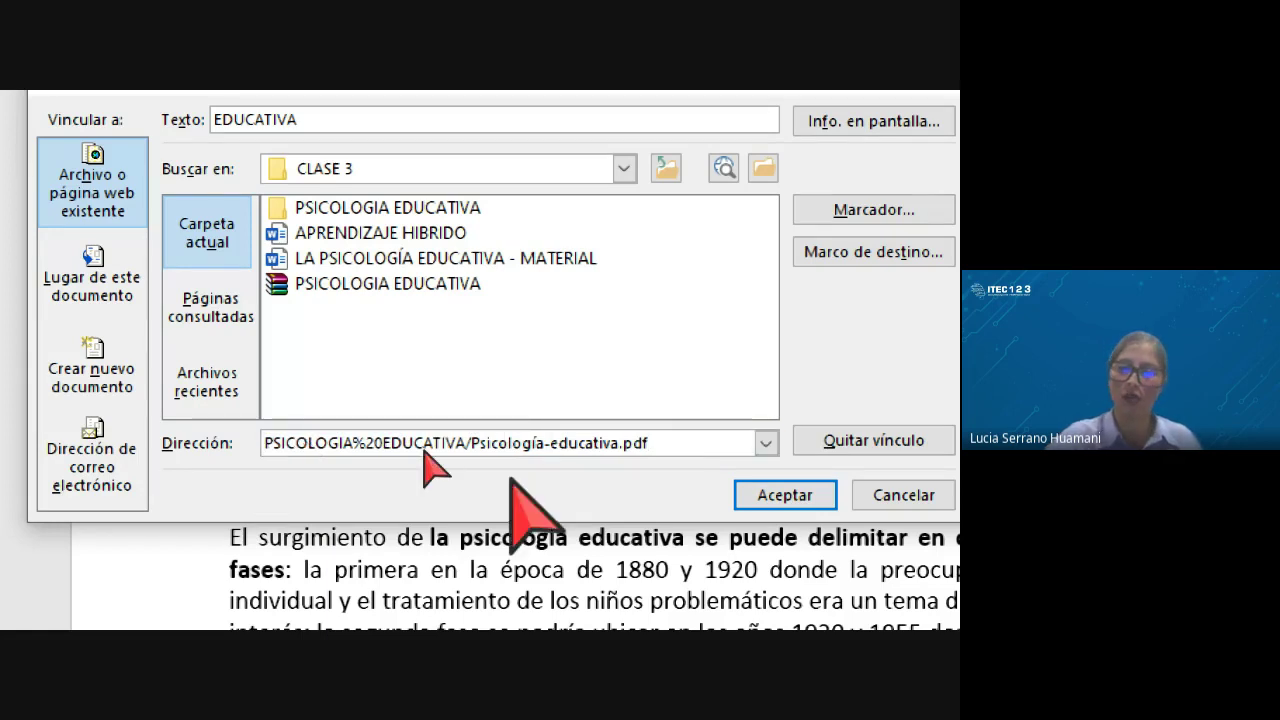
pyautogui.press('BackSpace')
pyautogui.press('BackSpace')
pyautogui.press('BackSpace')
pyautogui.press('BackSpace')
pyautogui.press('BackSpace')
pyautogui.press('BackSpace')
pyautogui.press('BackSpace')
pyautogui.press('BackSpace')
pyautogui.press('BackSpace')
pyautogui.press('BackSpace')
pyautogui.press('BackSpace')
pyautogui.press('BackSpace')
pyautogui.press('BackSpace')
pyautogui.press('BackSpace')
pyautogui.press('BackSpace')
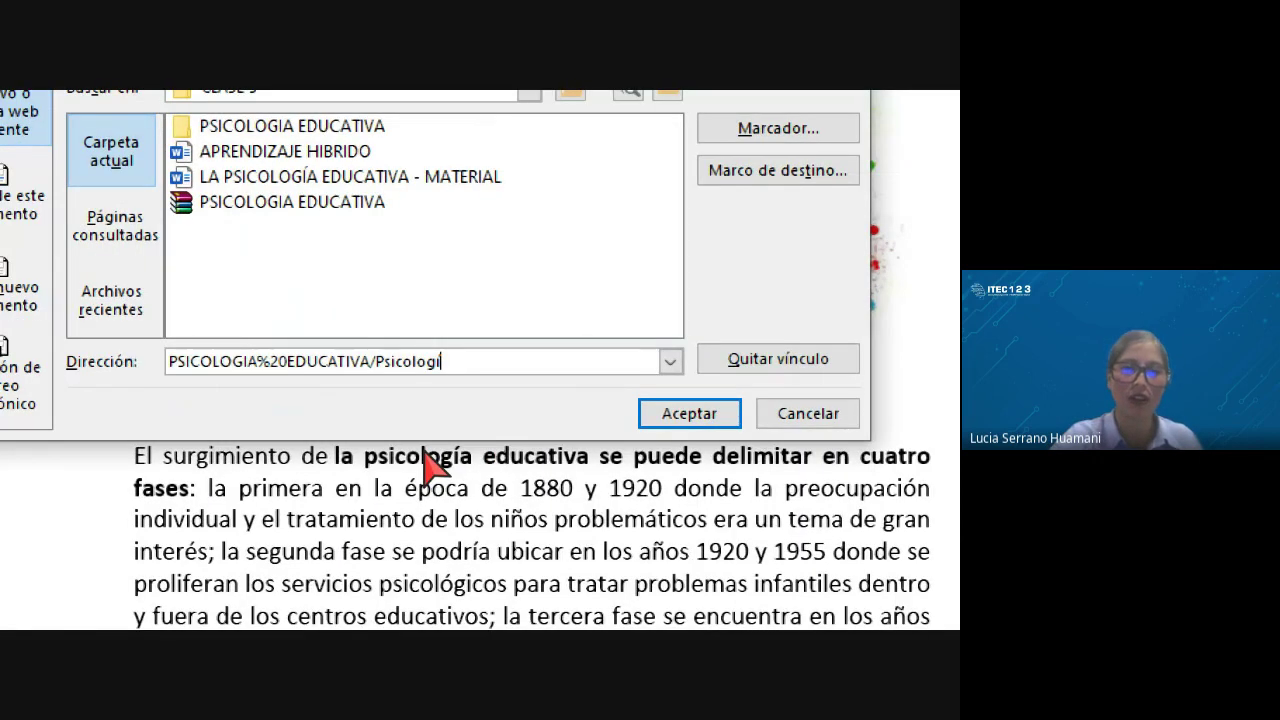
pyautogui.press('BackSpace')
pyautogui.press('BackSpace')
pyautogui.press('BackSpace')
pyautogui.press('BackSpace')
pyautogui.press('BackSpace')
pyautogui.press('BackSpace')
pyautogui.press('BackSpace')
pyautogui.press('BackSpace')
pyautogui.press('BackSpace')
pyautogui.press('BackSpace')
pyautogui.press('BackSpace')
pyautogui.press('BackSpace')
pyautogui.press('BackSpace')
pyautogui.press('BackSpace')
pyautogui.press('BackSpace')
pyautogui.press('BackSpace')
pyautogui.press('BackSpace')
pyautogui.press('BackSpace')
pyautogui.press('BackSpace')
pyautogui.press('BackSpace')
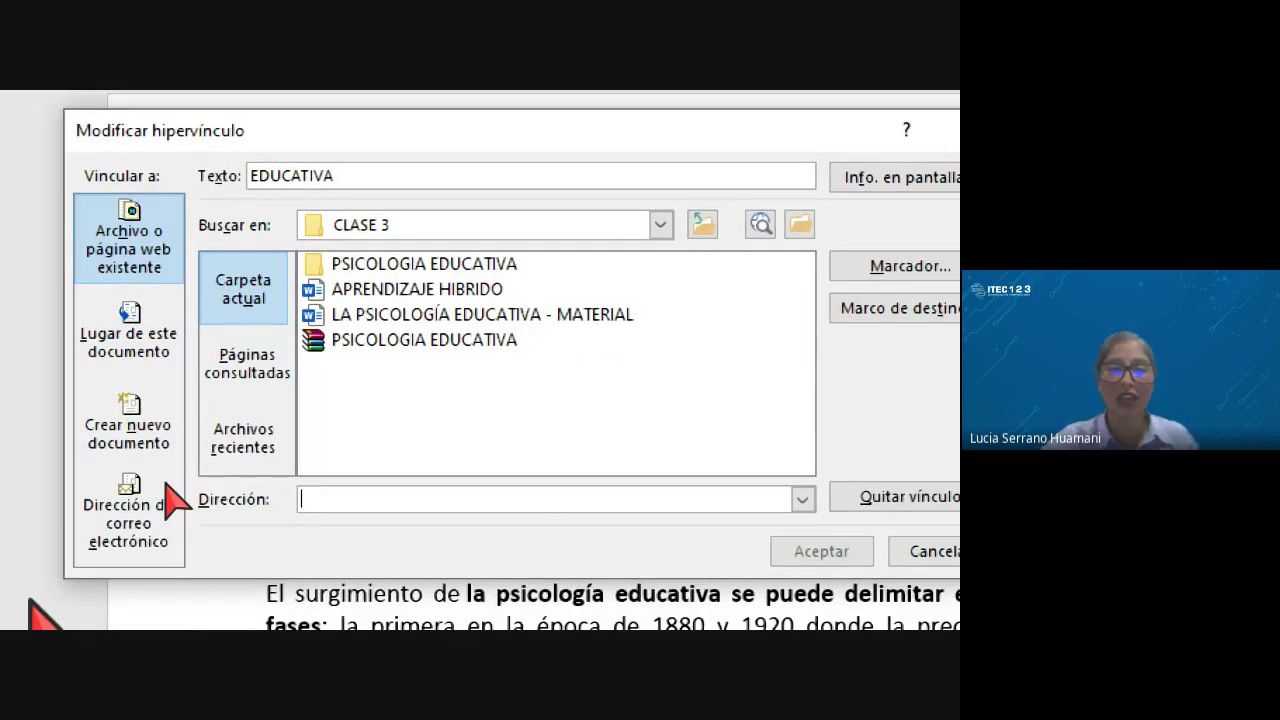
pyautogui.rightClick(310, 499)
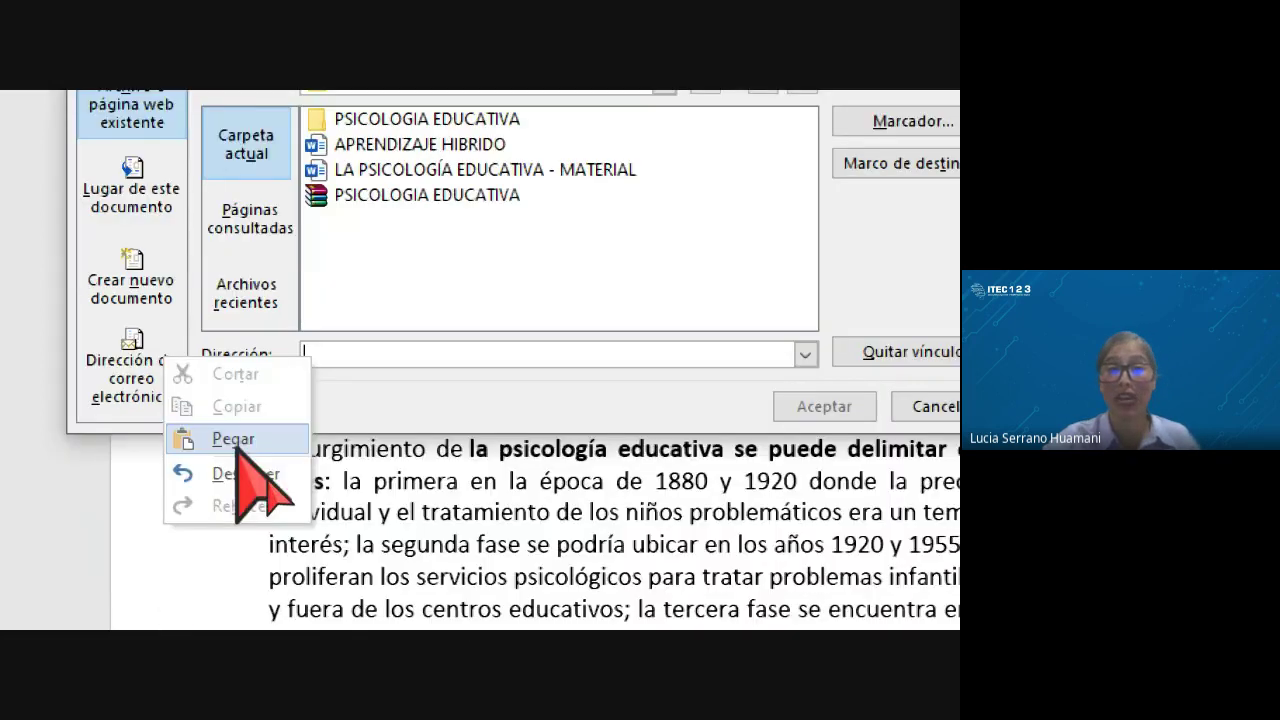
pyautogui.click(235, 583)
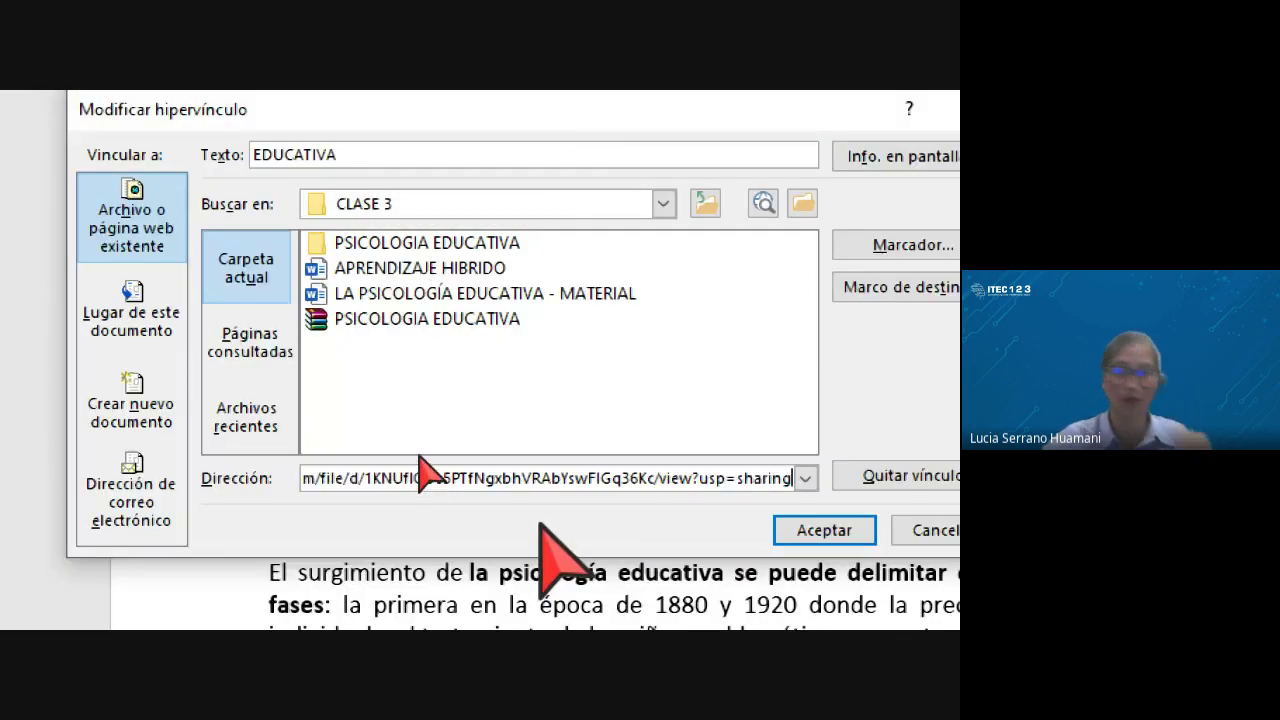
pyautogui.click(800, 530)
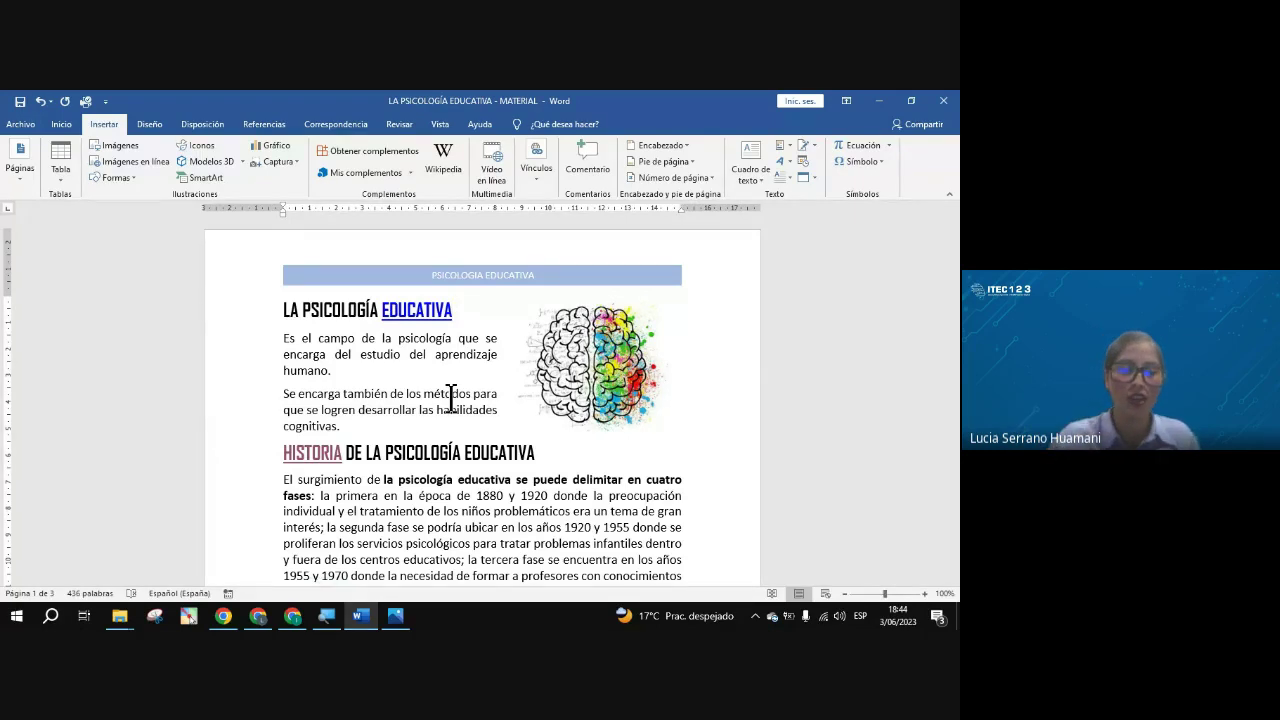
# Follow the EDUCATIVA hyperlink and look through the PDF on Drive as far as the paragraph about William James.
pyautogui.keyDown('ctrl'); pyautogui.click(408, 313); pyautogui.keyUp('ctrl')
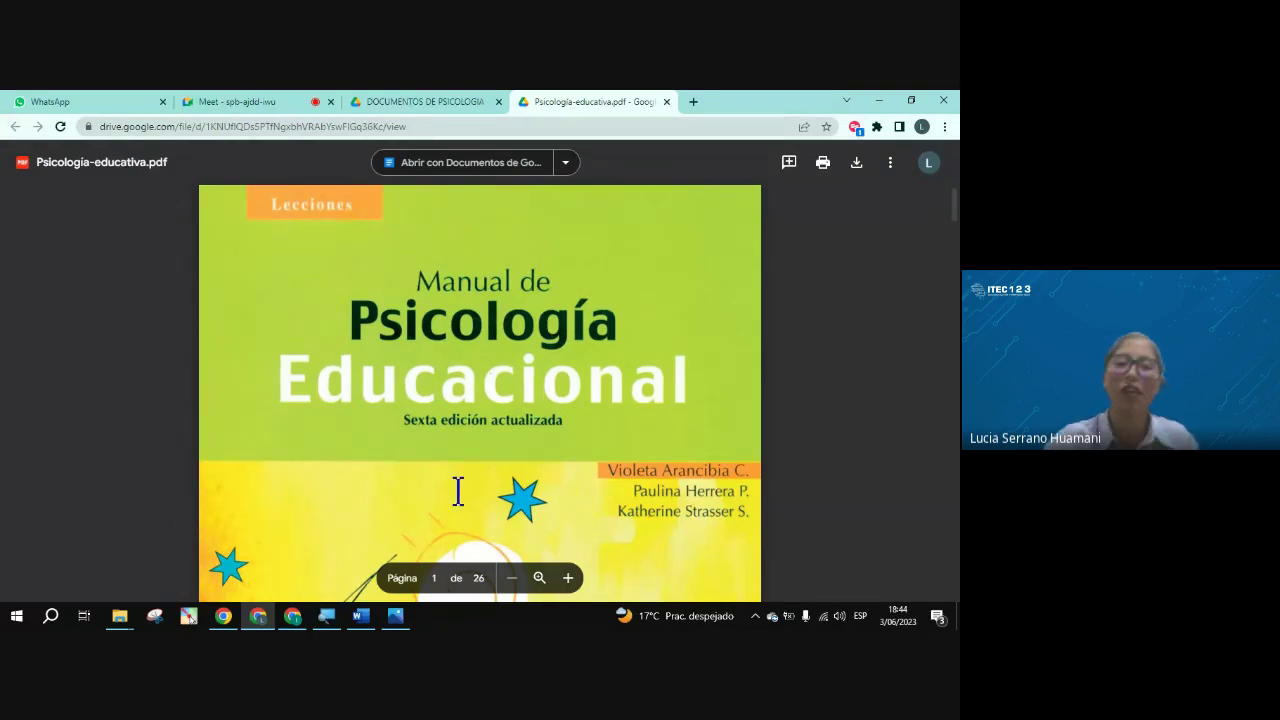
pyautogui.scroll(-10, 549, 510)
pyautogui.scroll(-10, 555, 497)
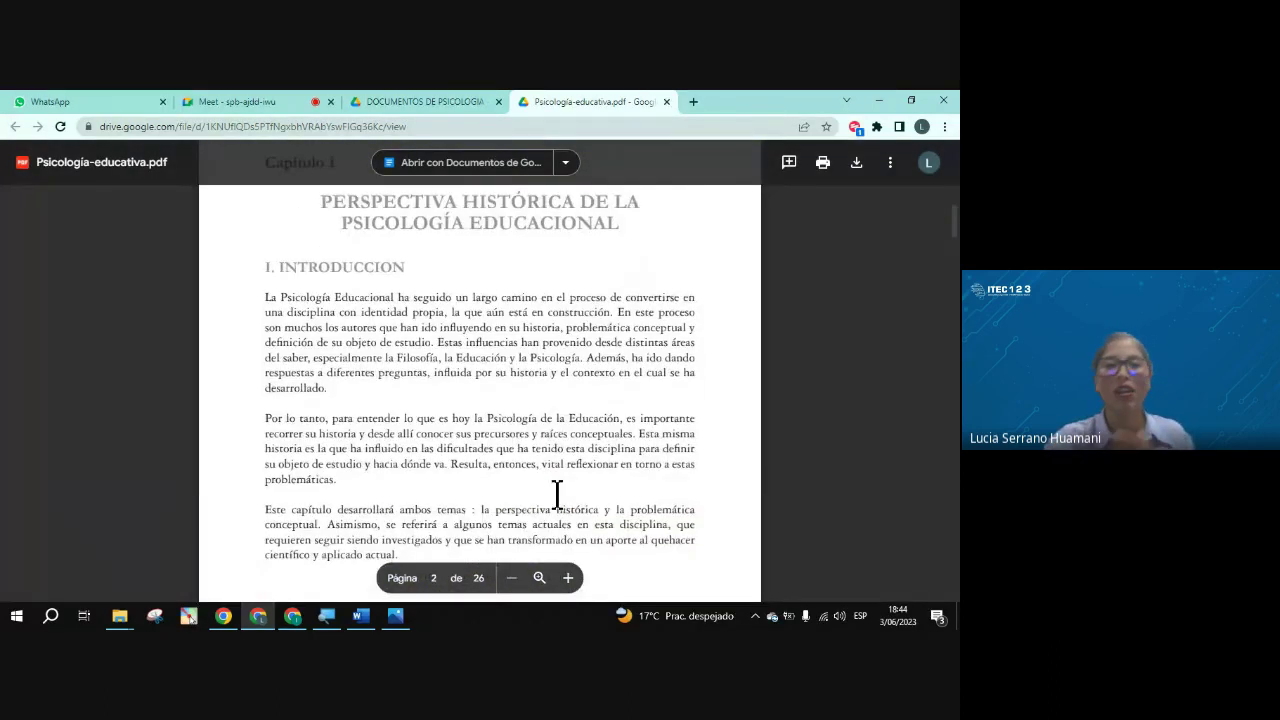
pyautogui.scroll(-10, 557, 490)
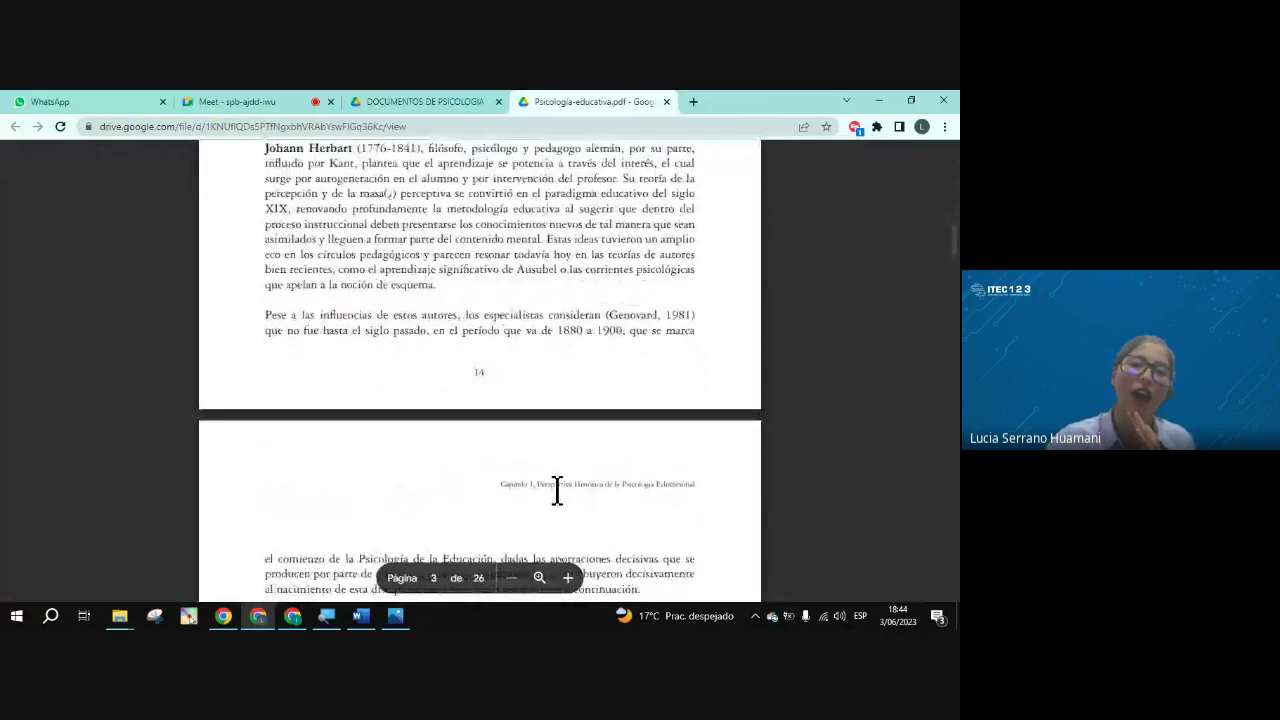
pyautogui.scroll(-8, 557, 490)
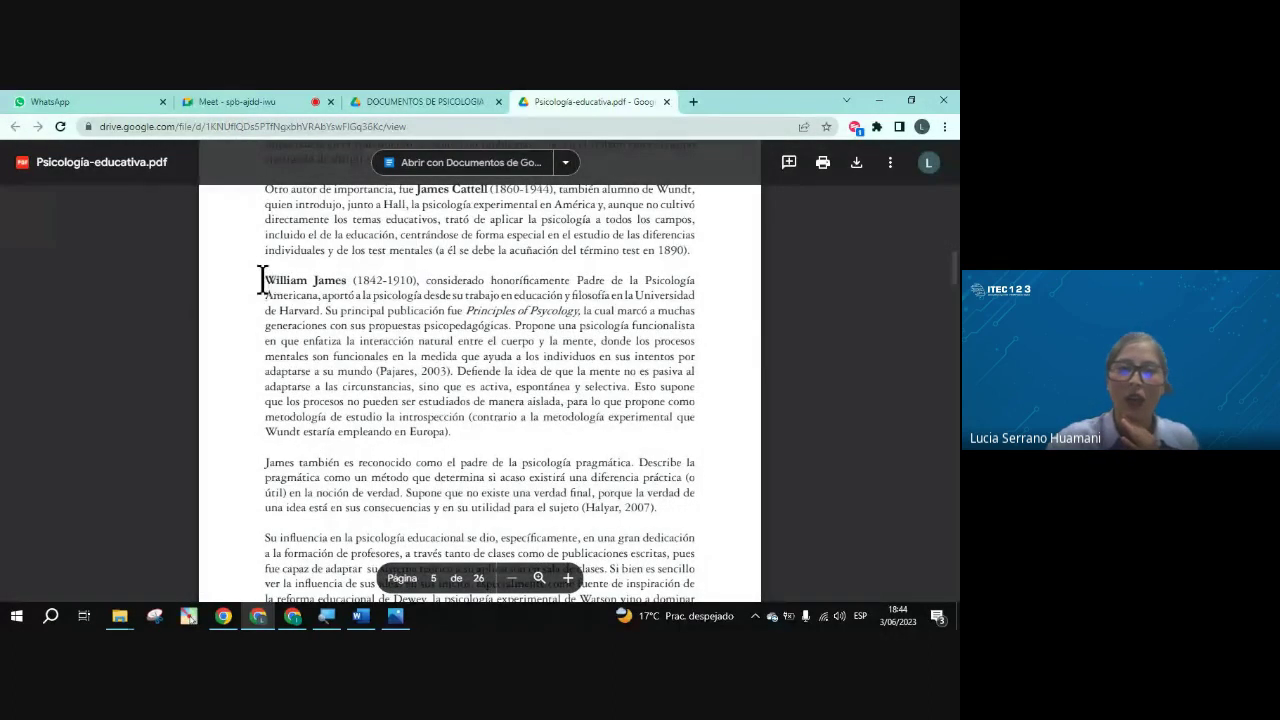
pyautogui.moveTo(262, 280); pyautogui.dragTo(471, 428)
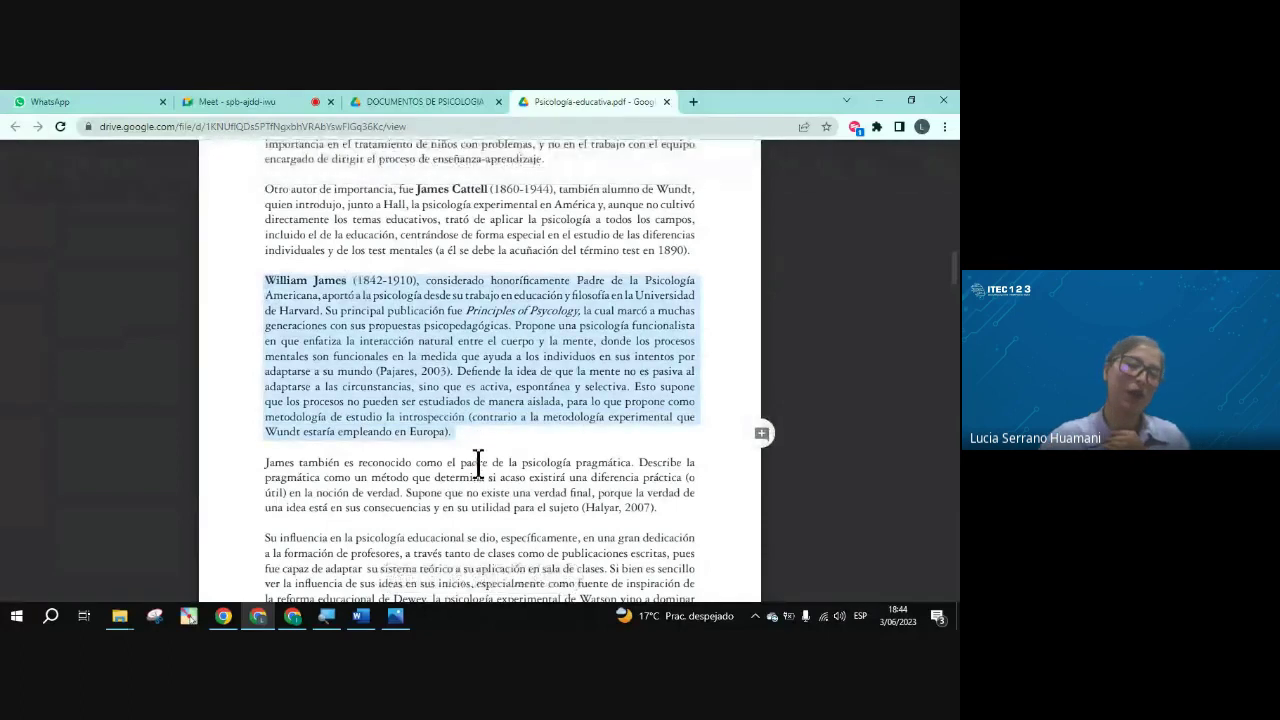
pyautogui.click(527, 451)
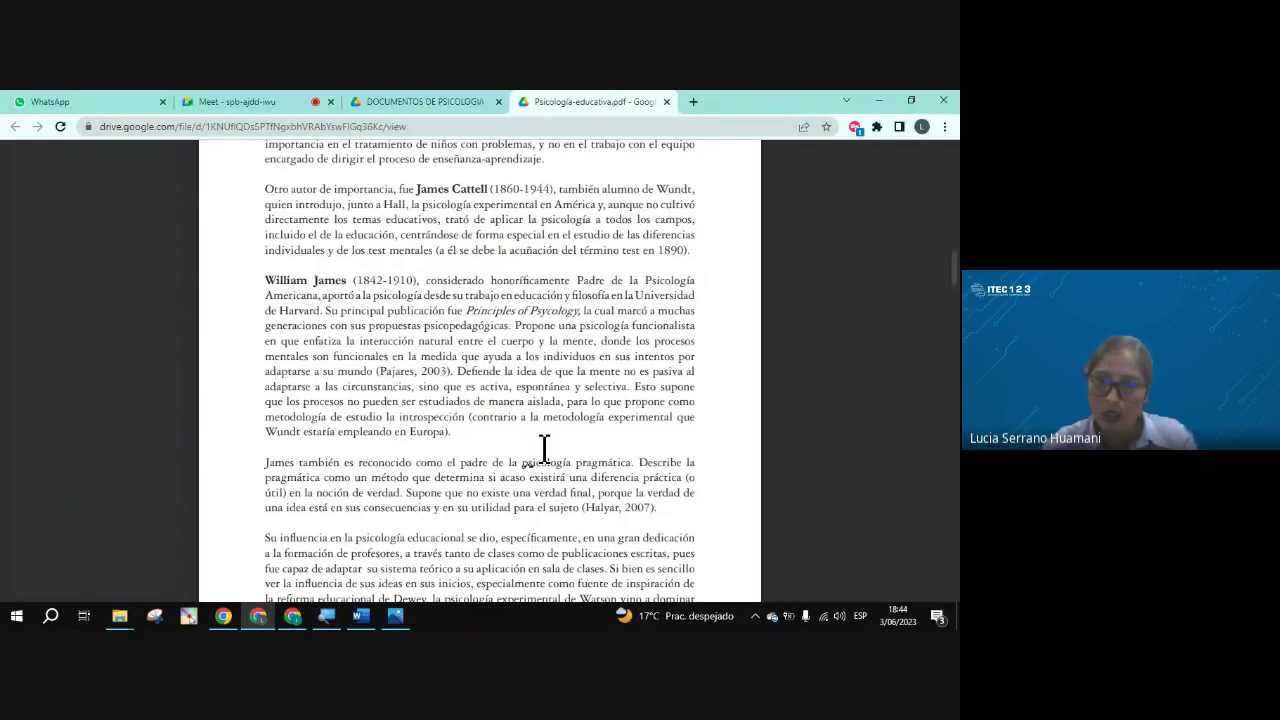
# Close the PDF tab and its finished sharing settings, and open the sharing settings of linea-del-tiempo1.jpg.
pyautogui.click(667, 101)
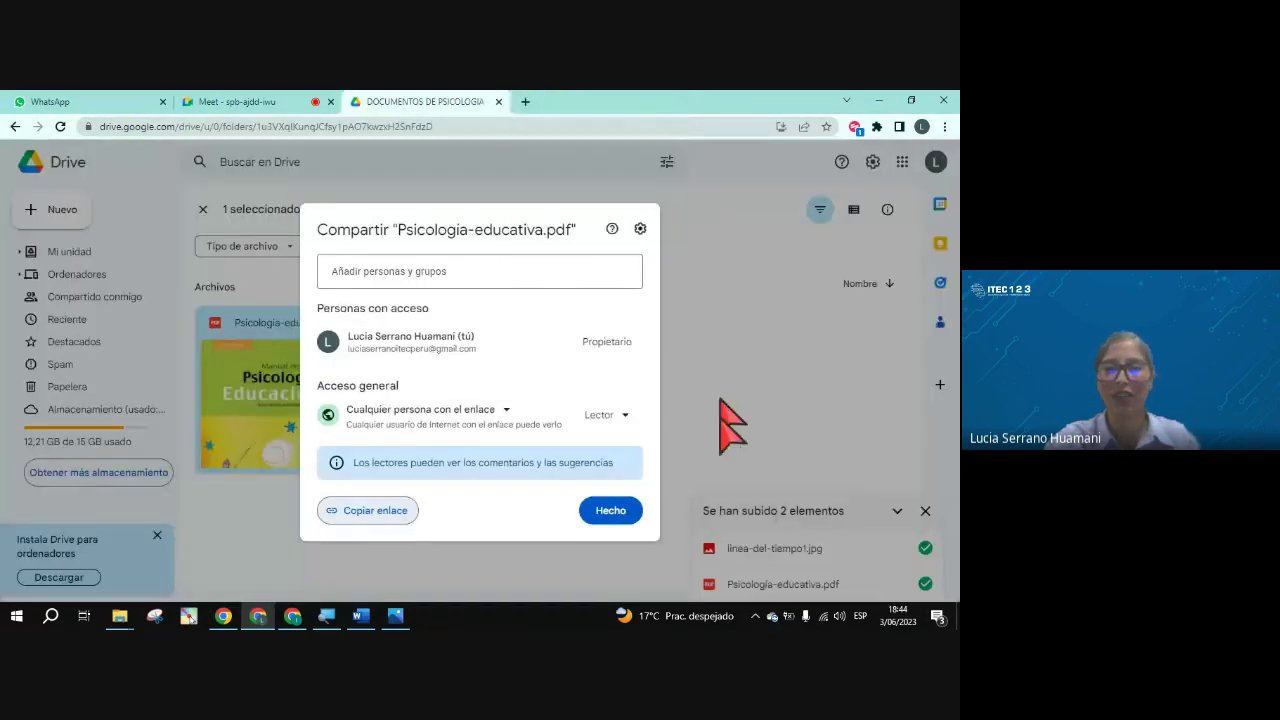
pyautogui.click(610, 511)
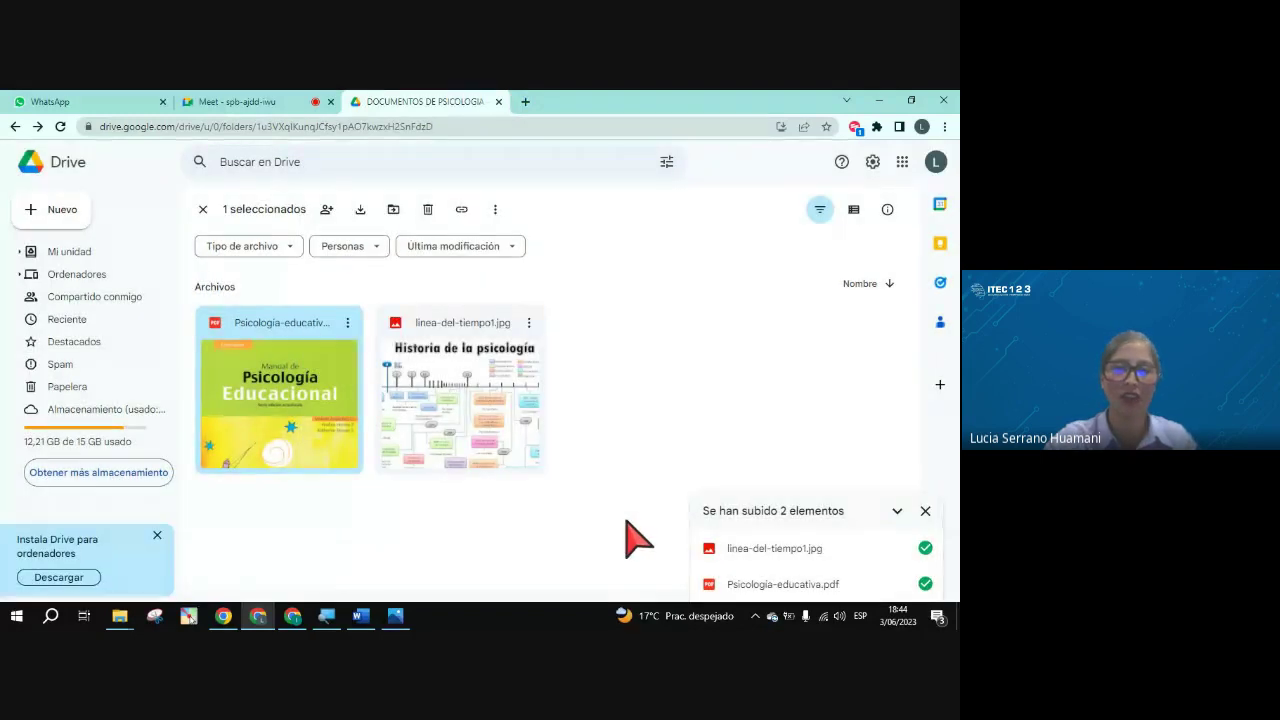
pyautogui.click(500, 345)
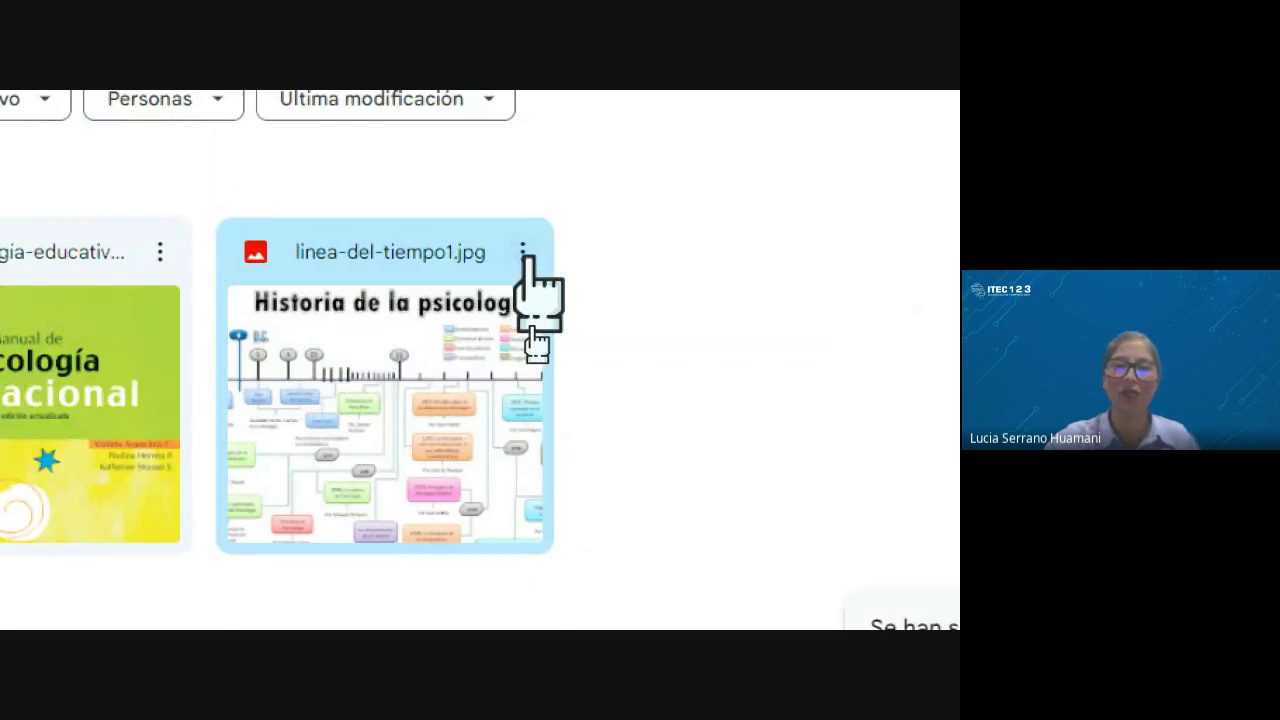
pyautogui.click(522, 255)
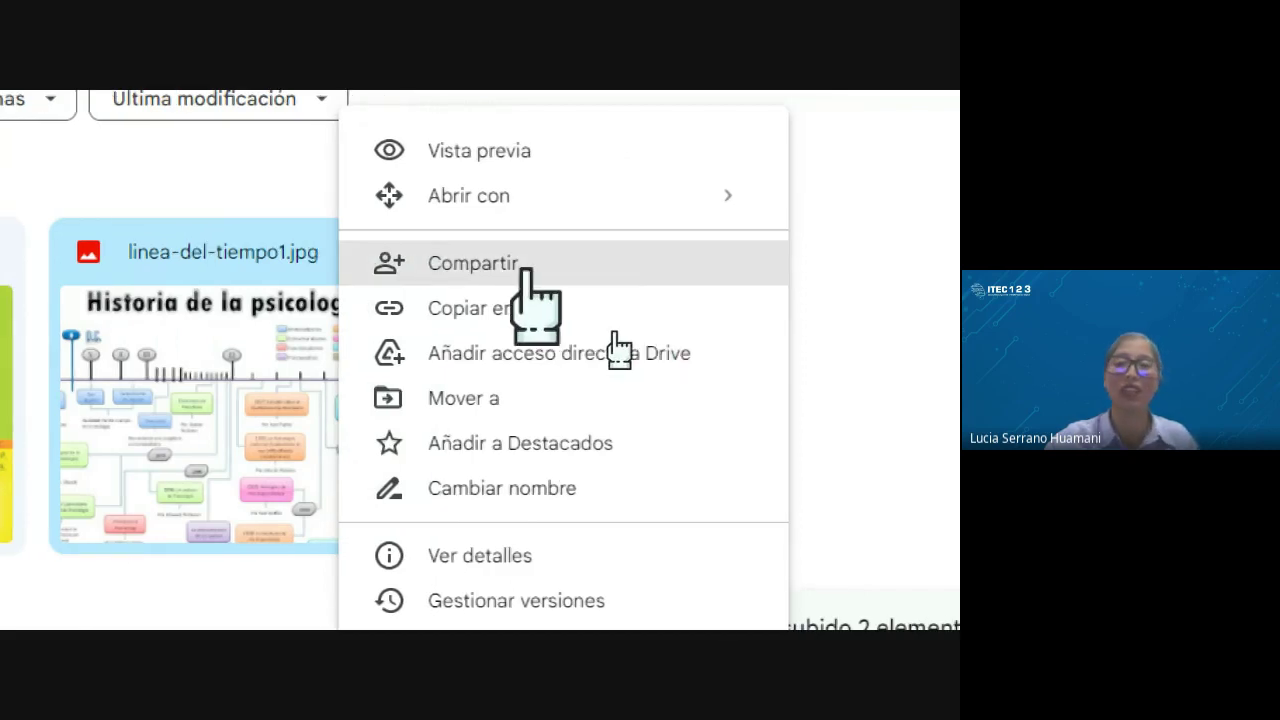
pyautogui.click(527, 265)
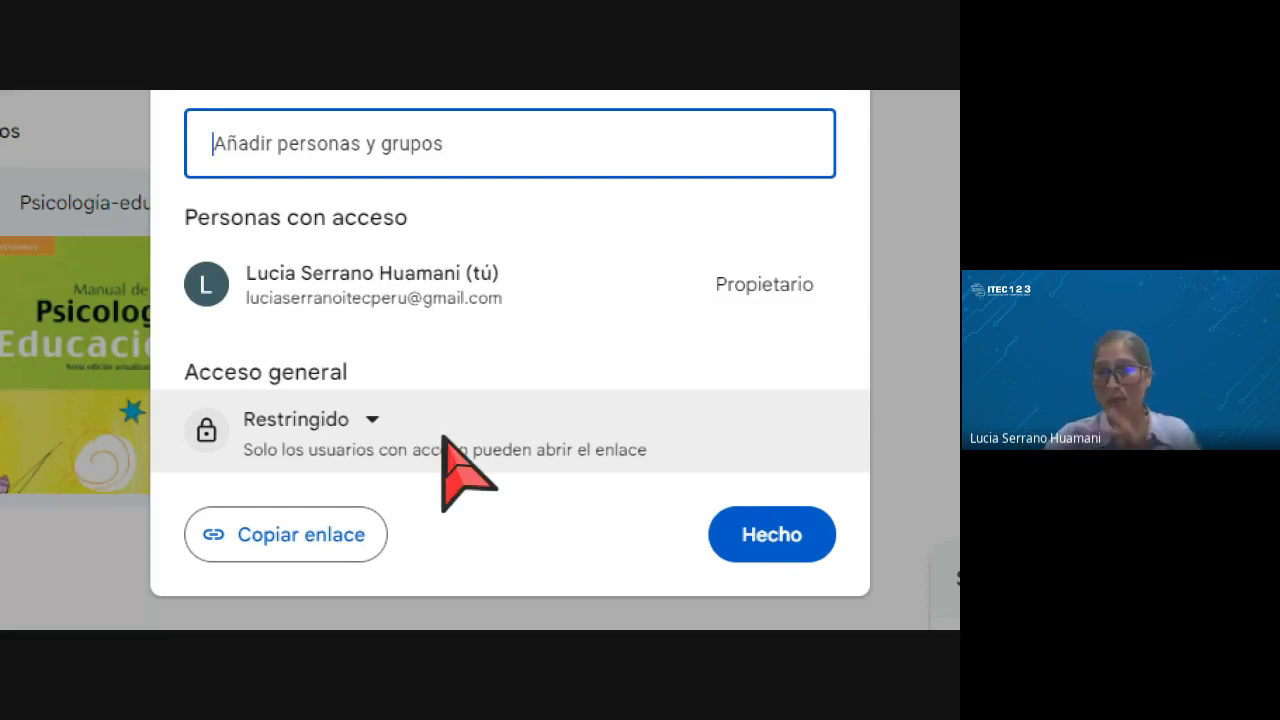
# Set the image's general access to Cualquier persona con el enlace with the Lector role and copy its sharing link.
pyautogui.click(378, 425)
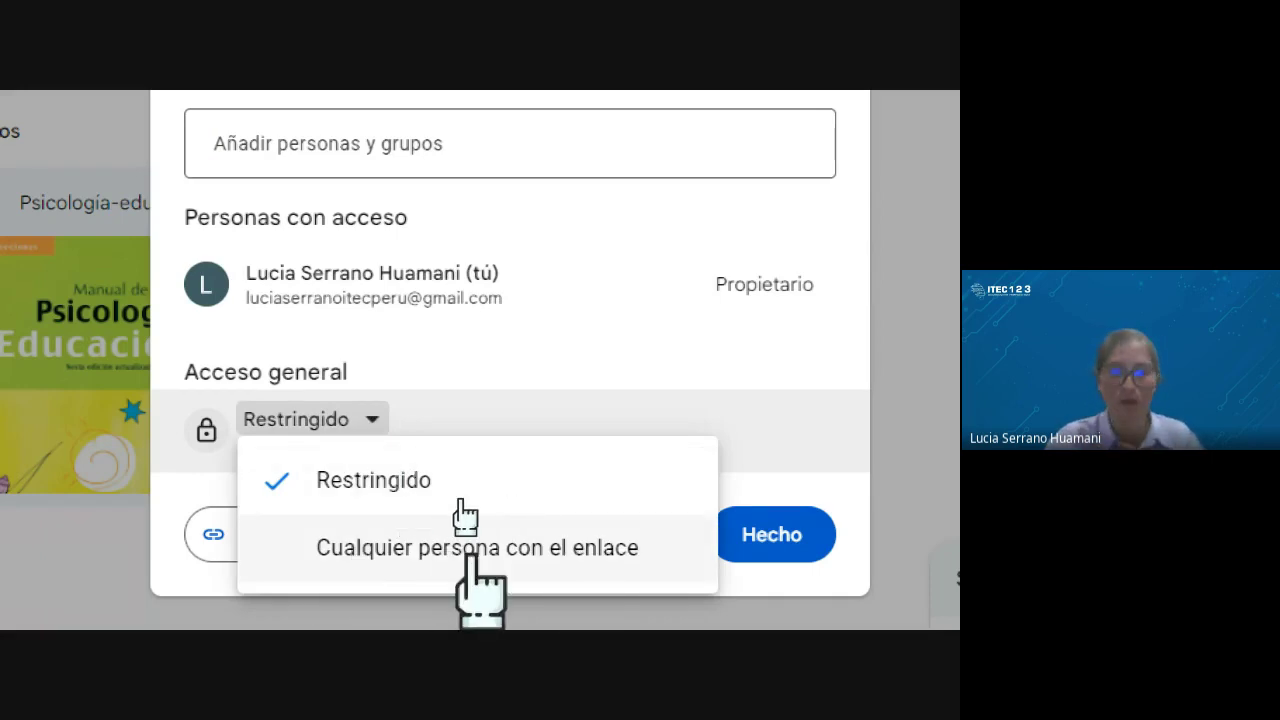
pyautogui.click(500, 550)
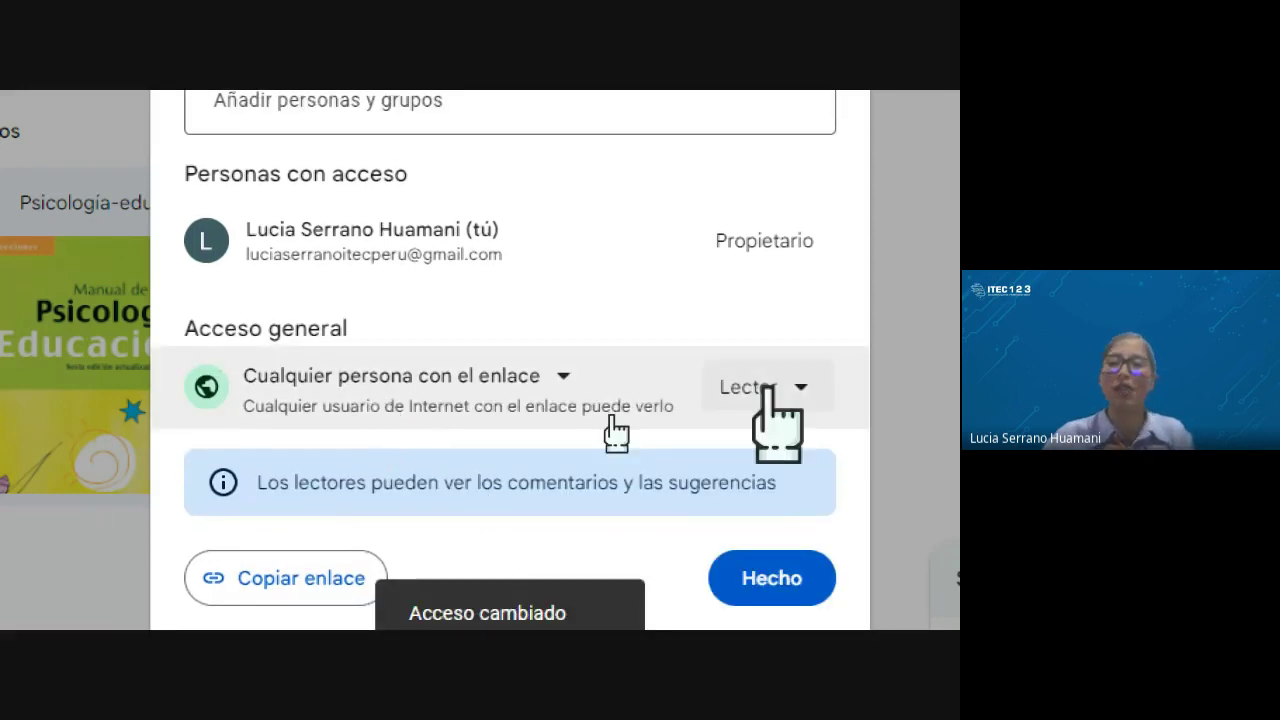
pyautogui.click(787, 388)
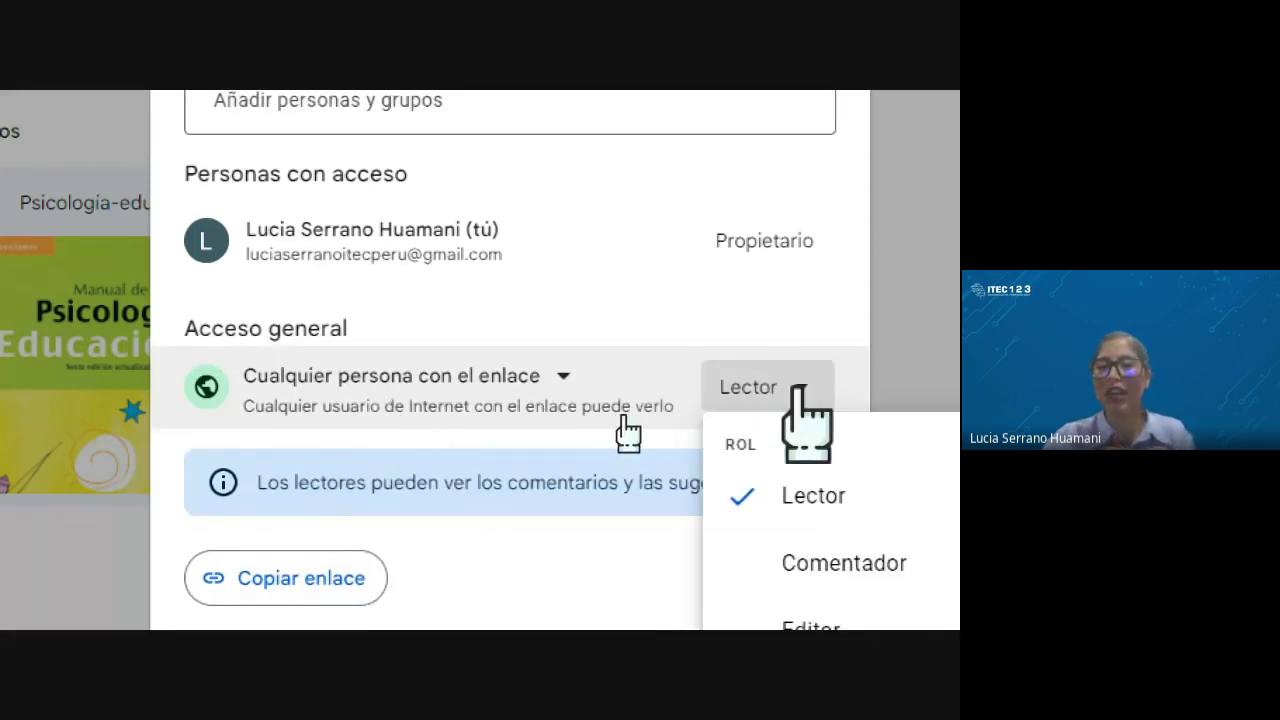
pyautogui.click(812, 492)
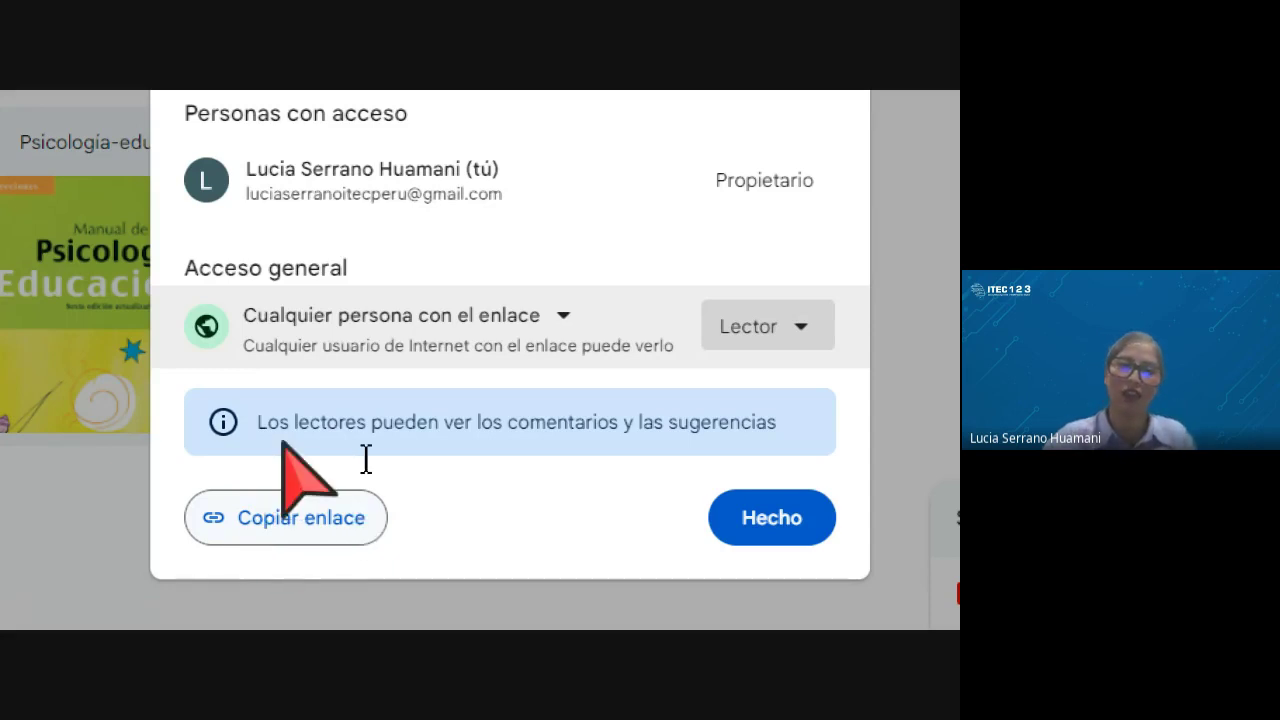
pyautogui.click(318, 515)
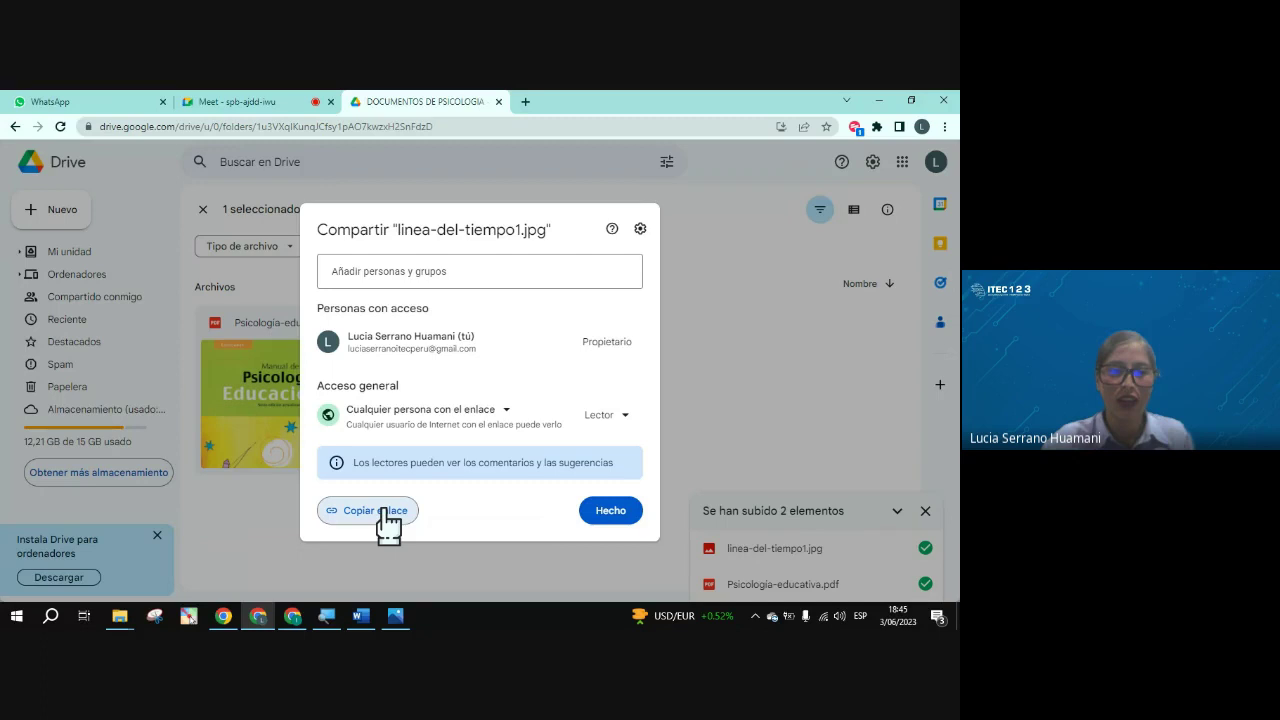
pyautogui.click(383, 510)
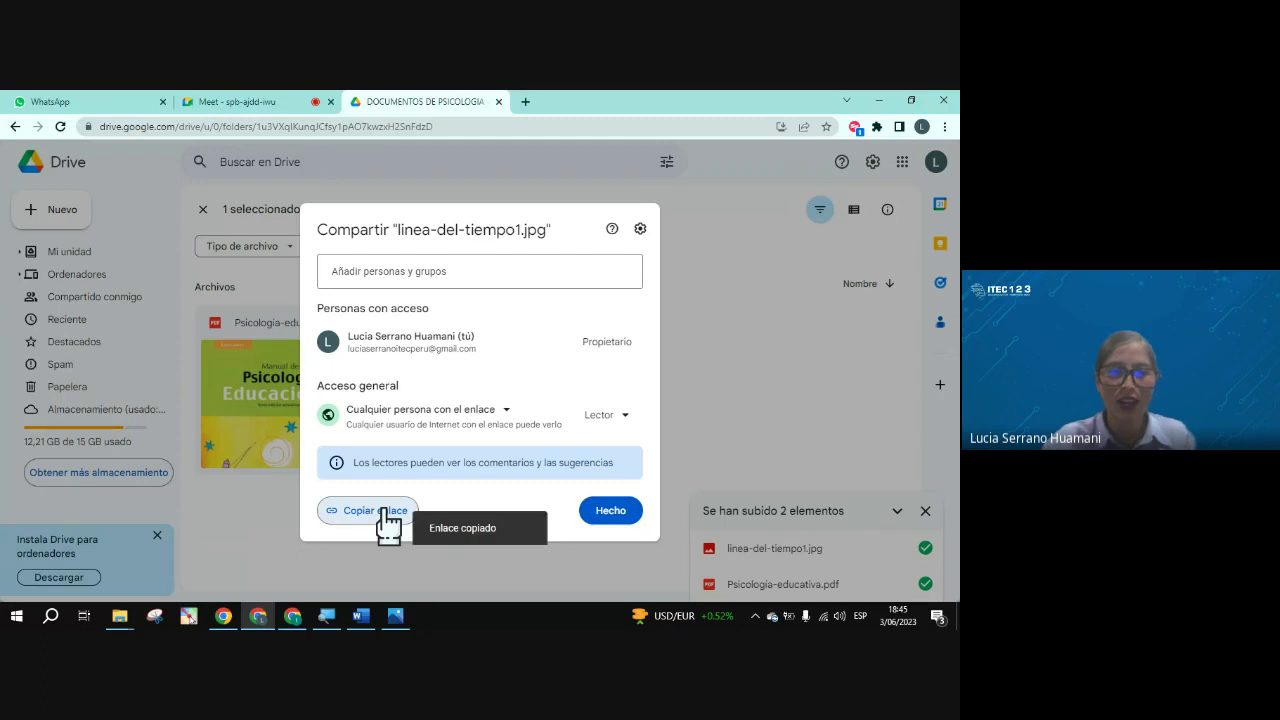
# Switch to the Word document and replace the HISTORIA hyperlink's local address with the copied Drive link of linea-del-tiempo1.jpg.
pyautogui.click(366, 623)
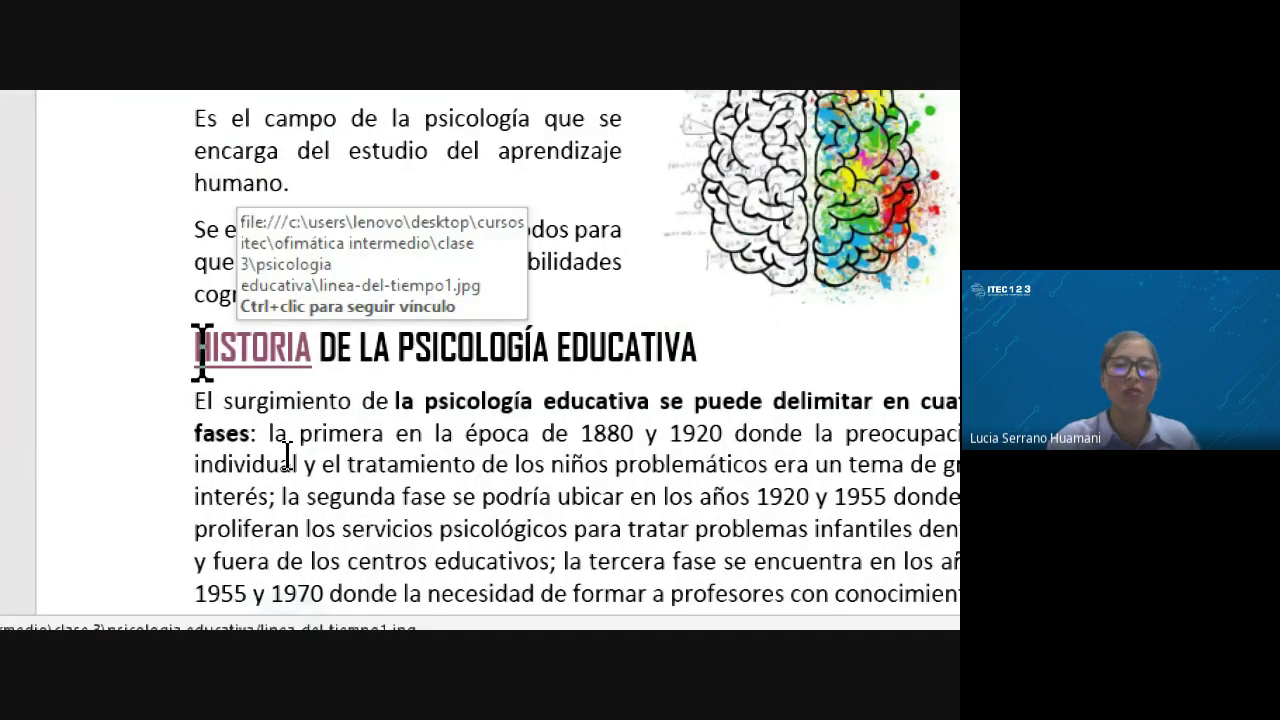
pyautogui.moveTo(196, 348); pyautogui.dragTo(304, 352)
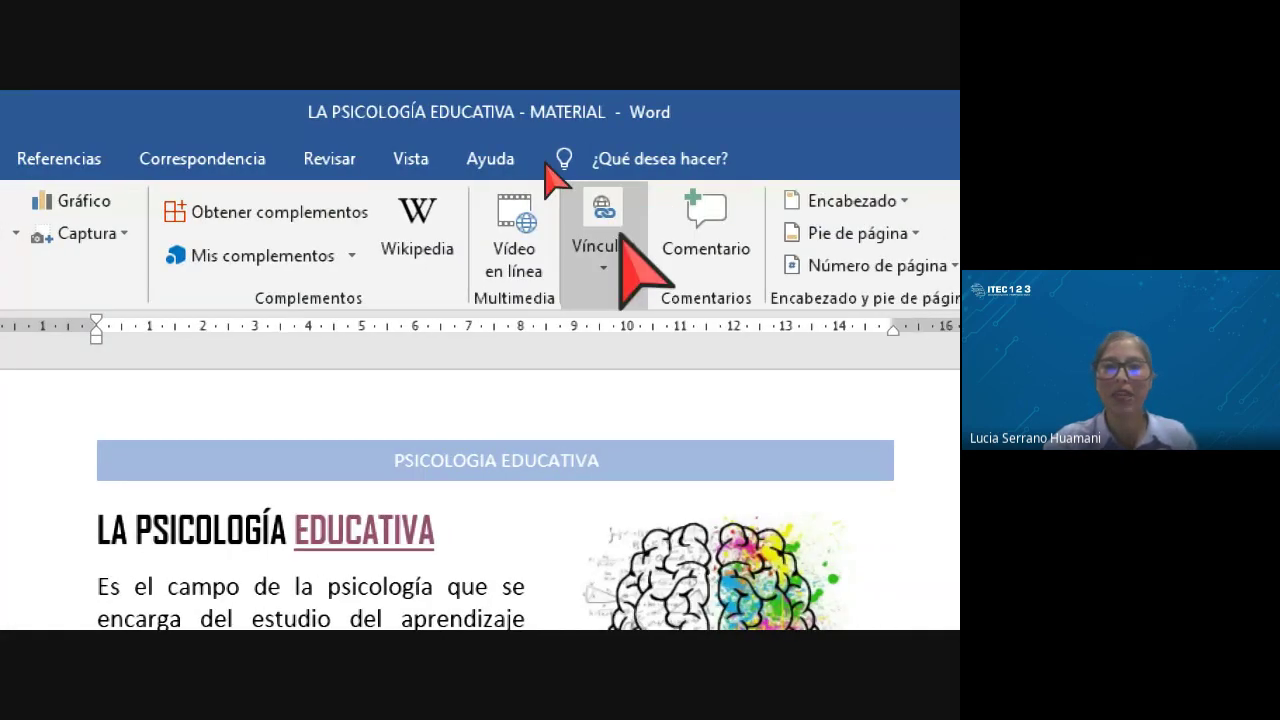
pyautogui.click(640, 235)
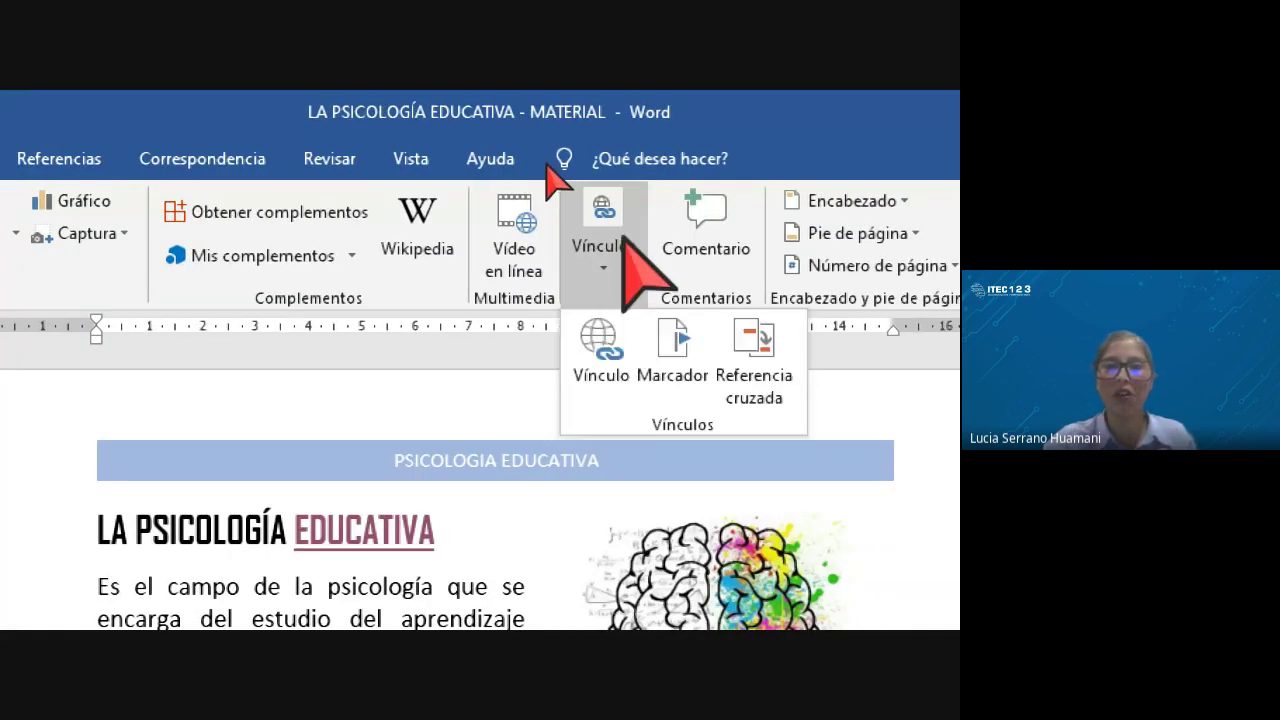
pyautogui.click(600, 345)
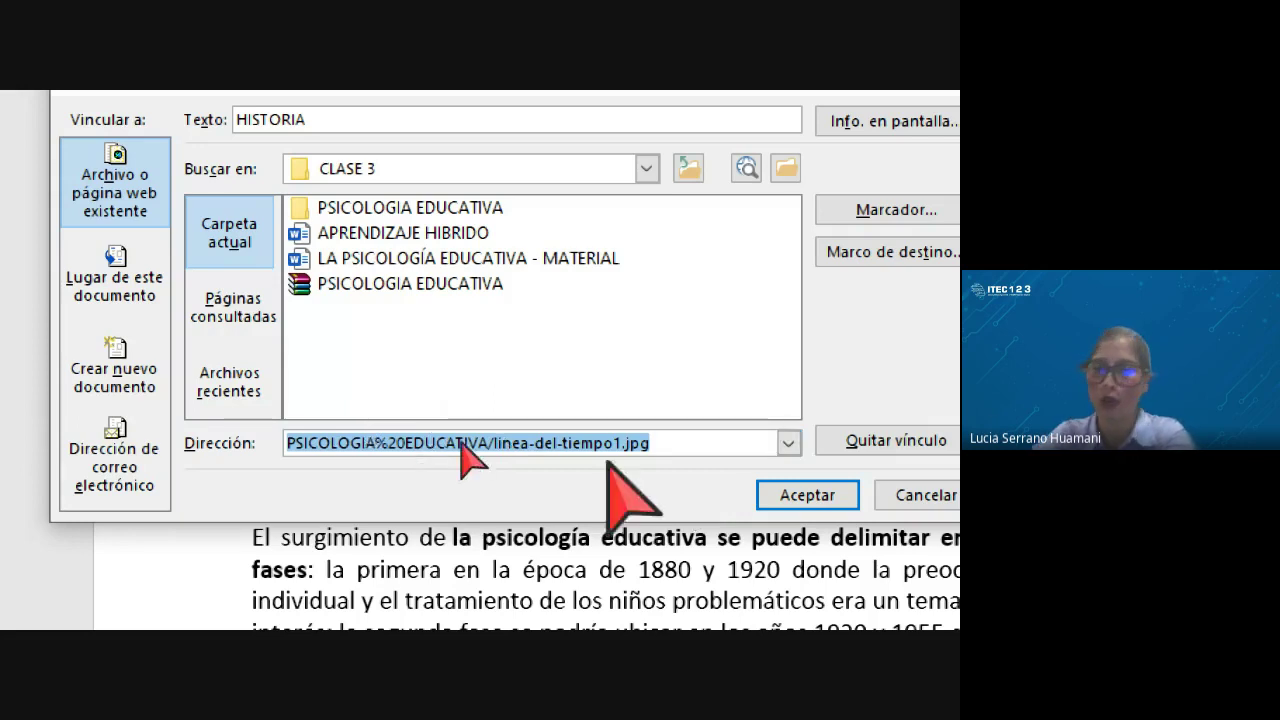
pyautogui.press('Delete')
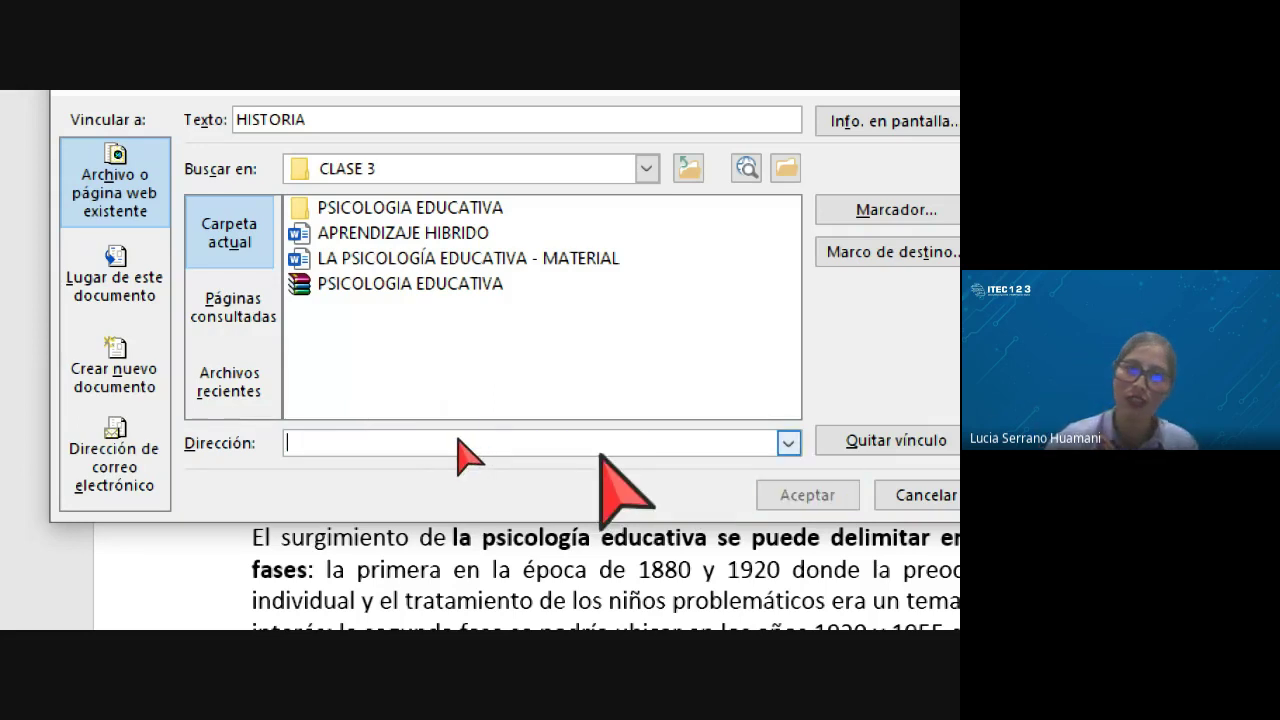
pyautogui.rightClick(296, 443)
pyautogui.click(240, 529)
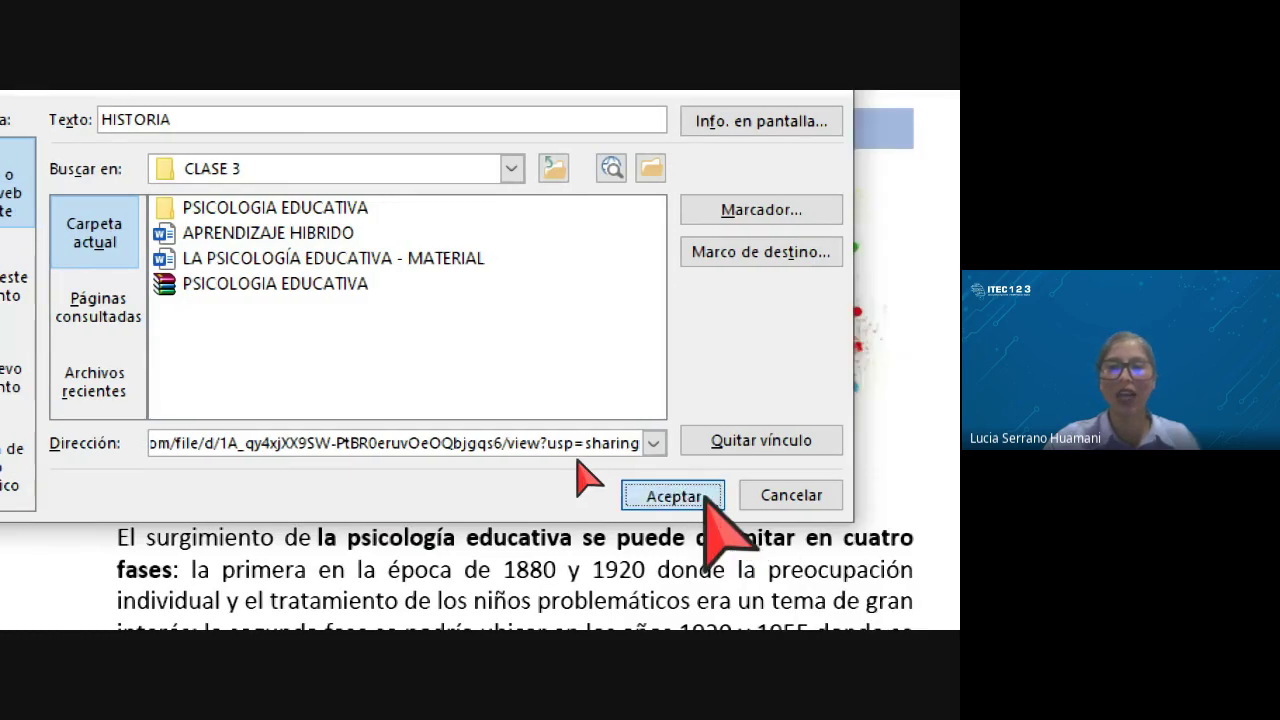
pyautogui.click(807, 495)
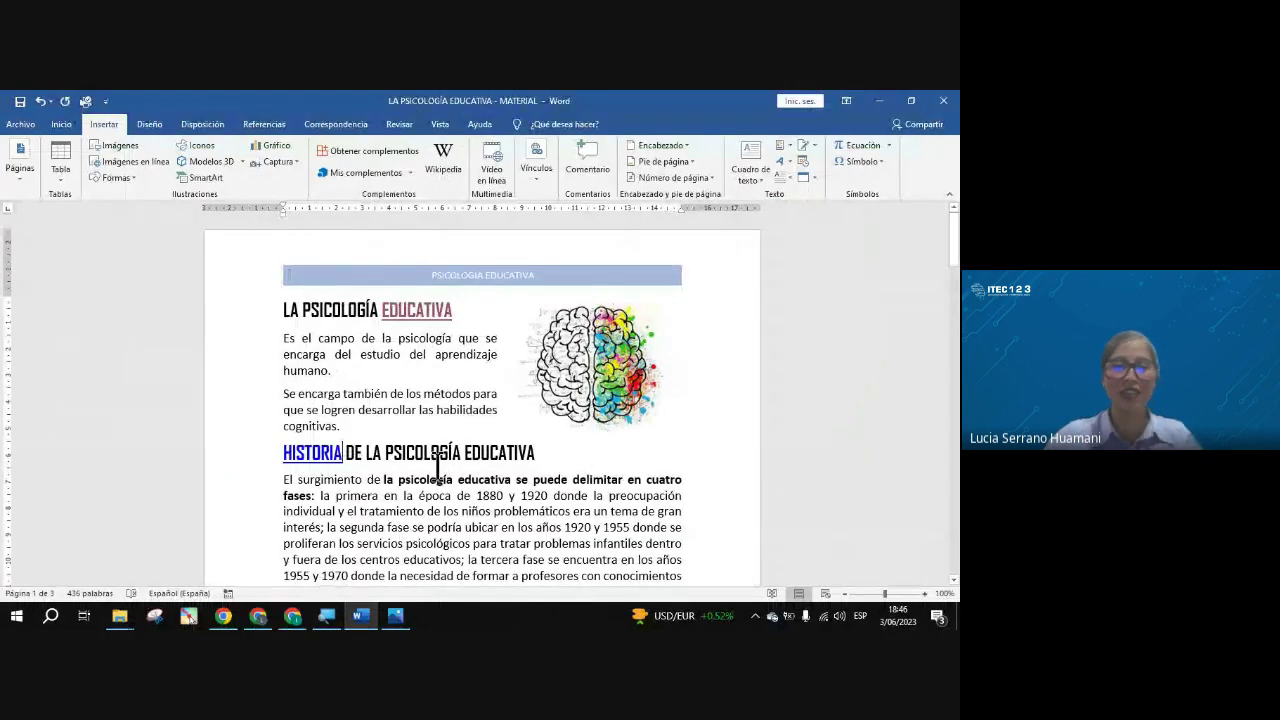
# Follow the HISTORIA hyperlink to the timeline image on Drive, and close the finished sharing settings and the image's tab.
pyautogui.click(319, 453)
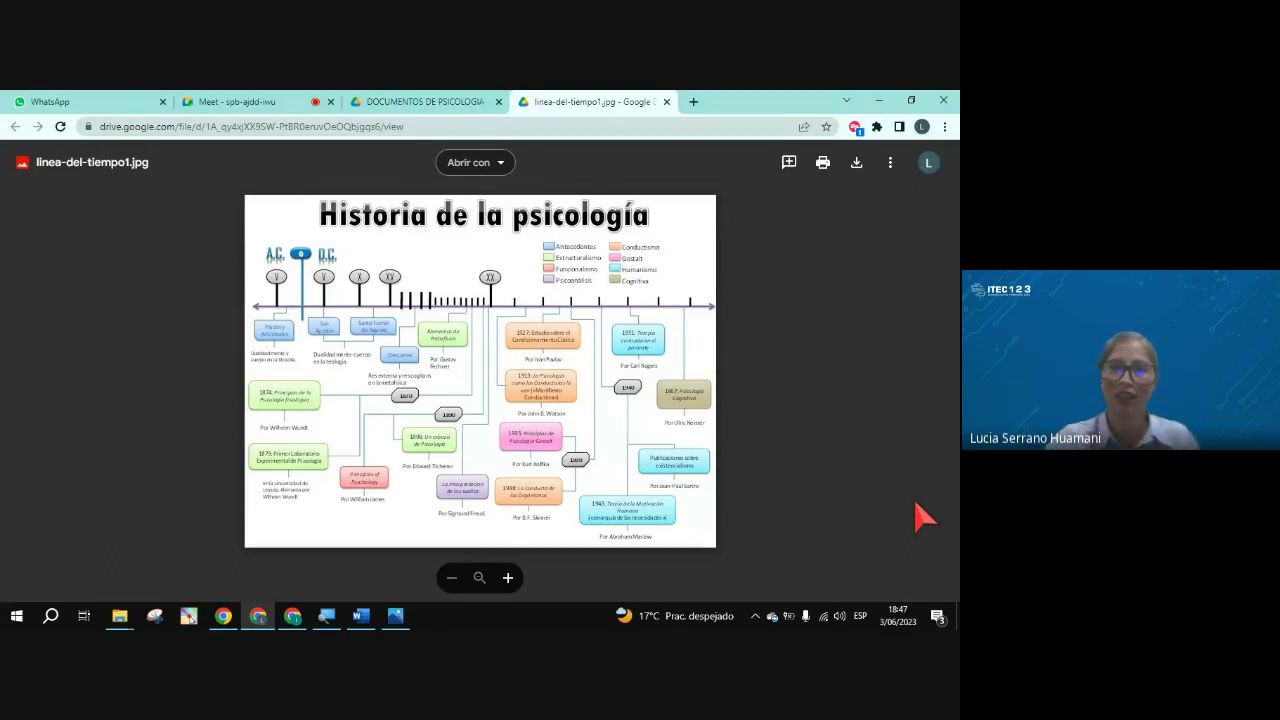
pyautogui.click(462, 101)
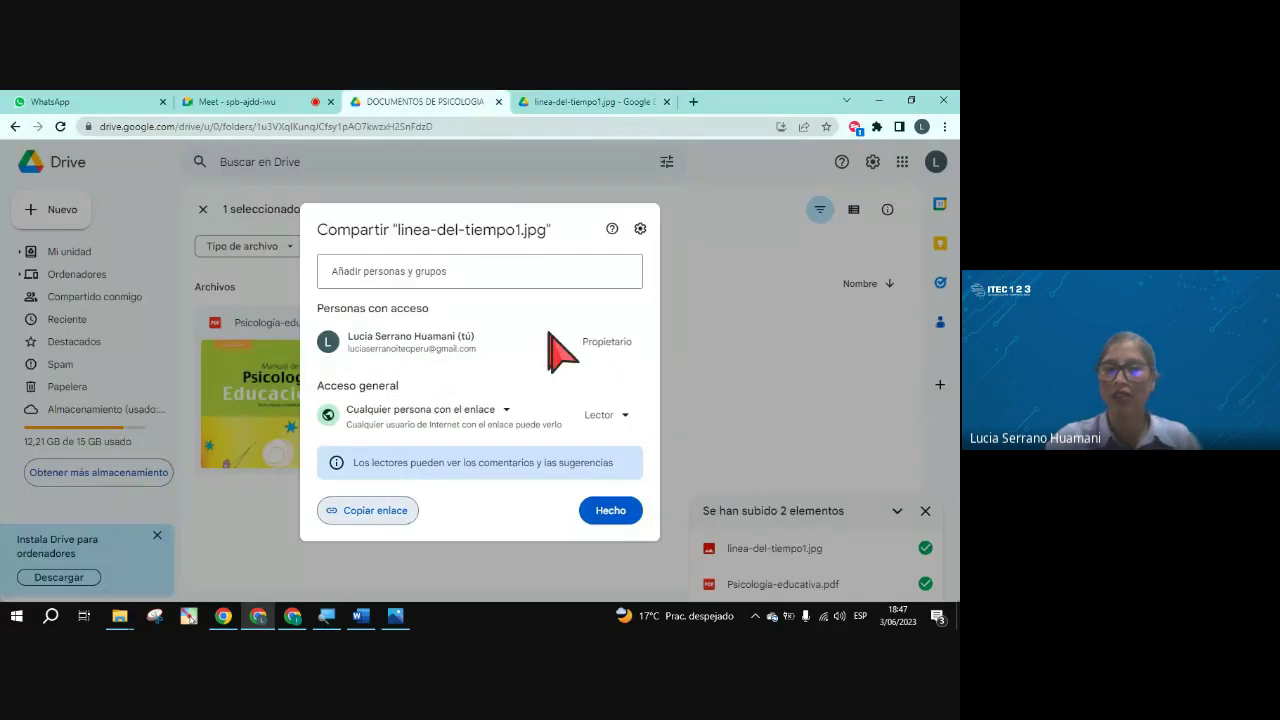
pyautogui.click(612, 512)
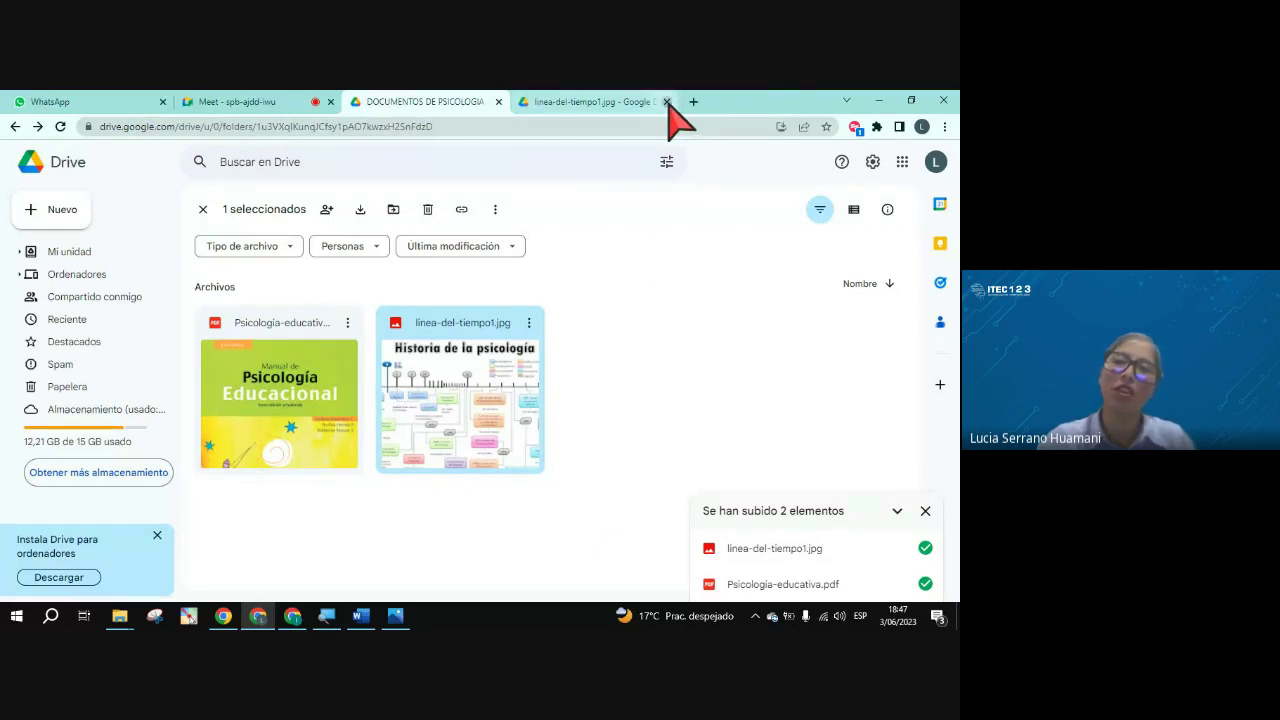
pyautogui.click(667, 102)
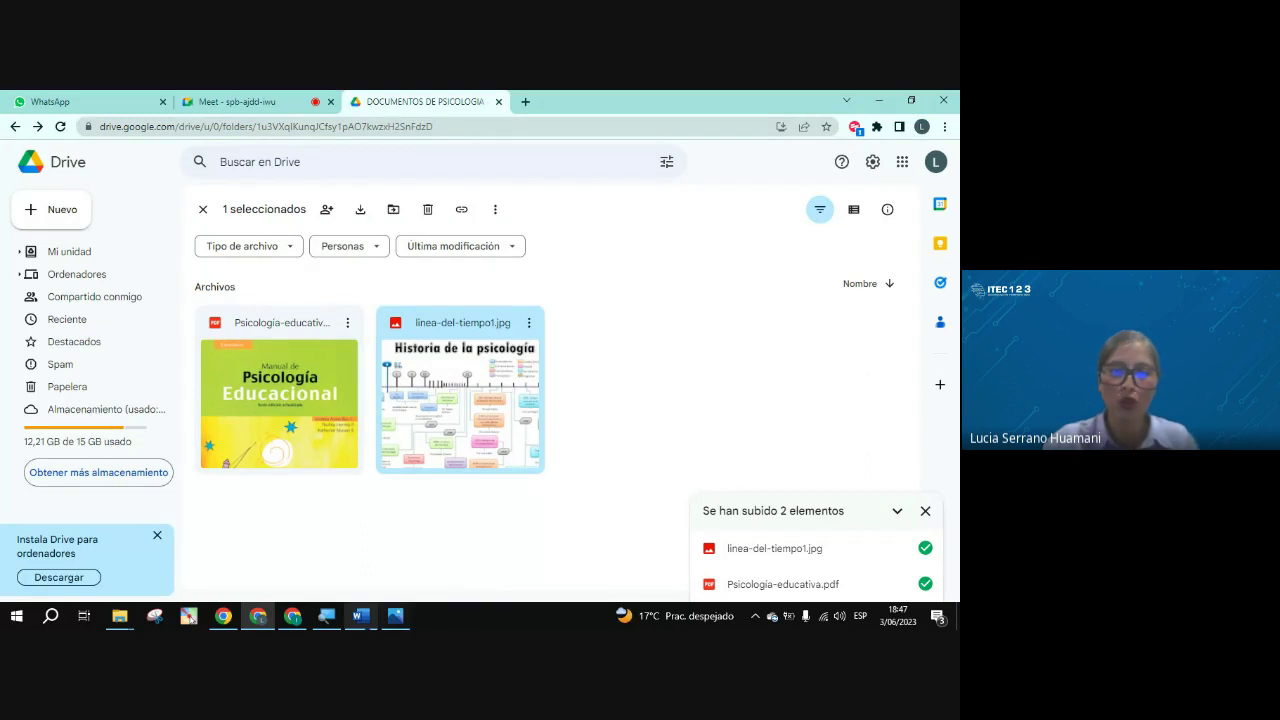
# Switch to the Word document and select the word APLICACIONES in the heading APLICACIONES EN LA ENSEÑANZA.
pyautogui.click(361, 615)
pyautogui.scroll(-5, 381, 500)
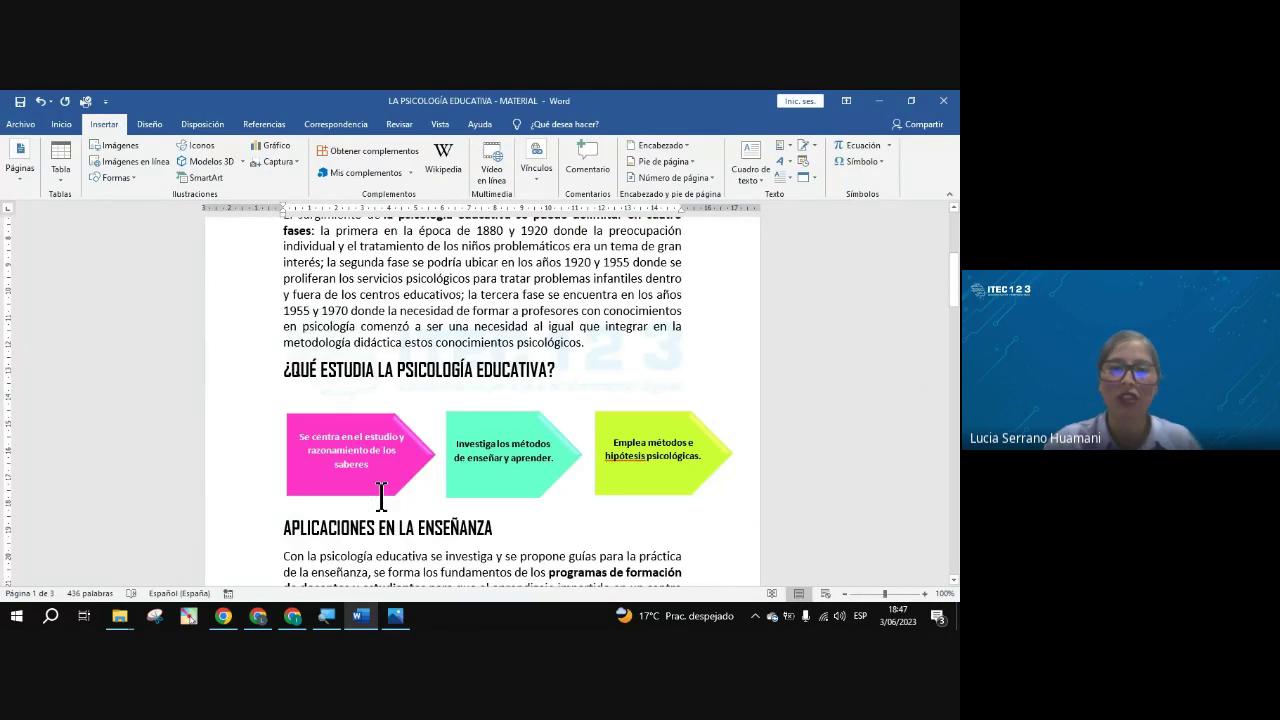
pyautogui.scroll(-3, 381, 494)
pyautogui.moveTo(280, 387); pyautogui.dragTo(459, 385)
pyautogui.click(430, 408)
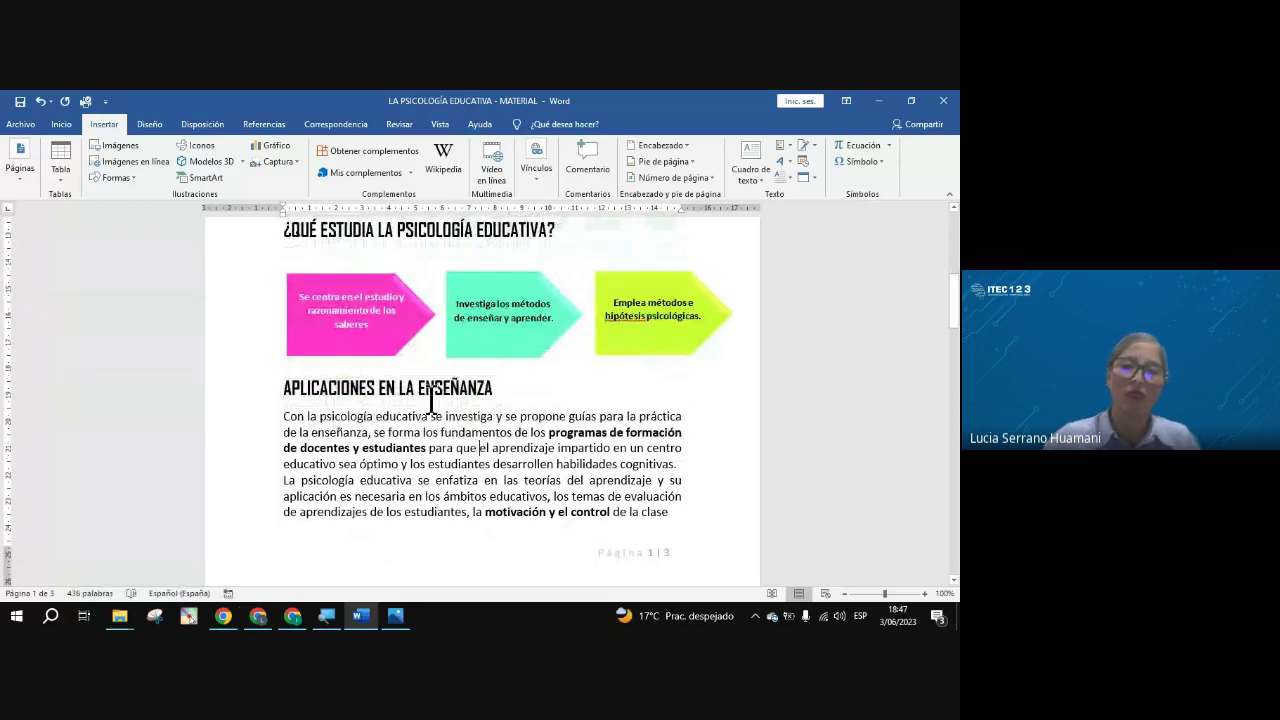
pyautogui.moveTo(285, 390); pyautogui.dragTo(373, 385)
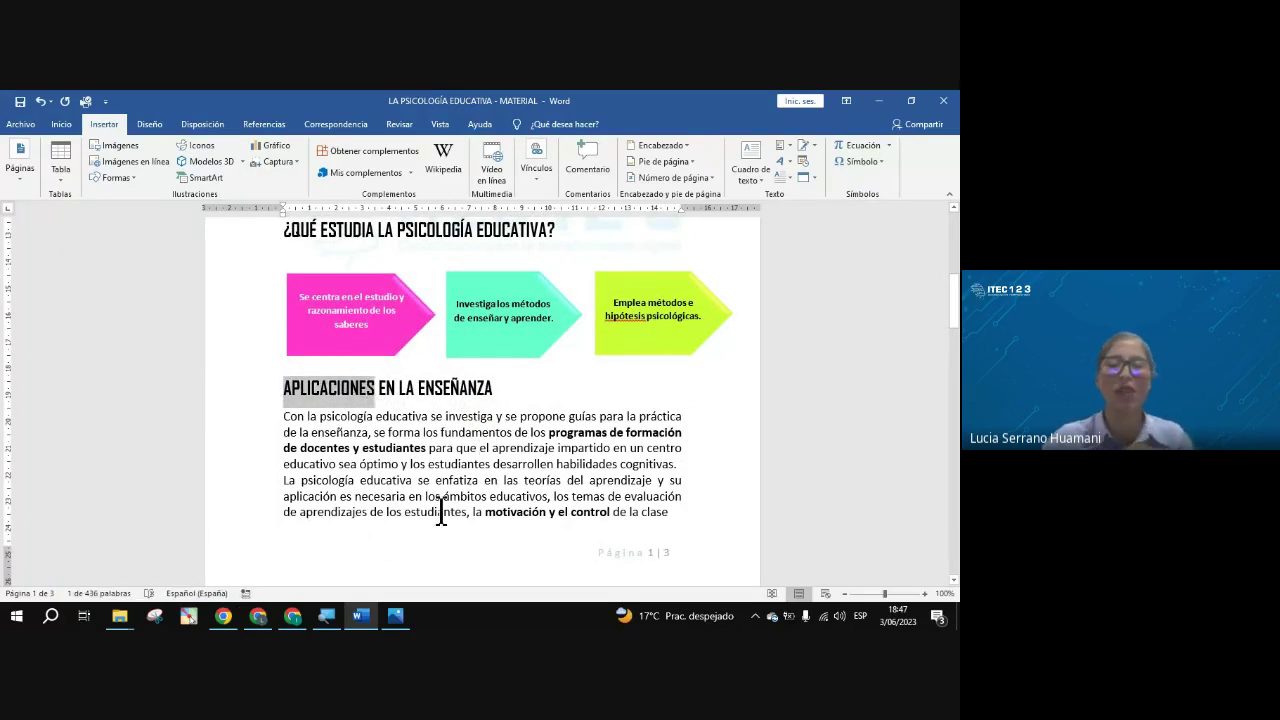
# Switch to the browser, open YouTube in a new tab and search for "psicologia educativa".
pyautogui.click(258, 615)
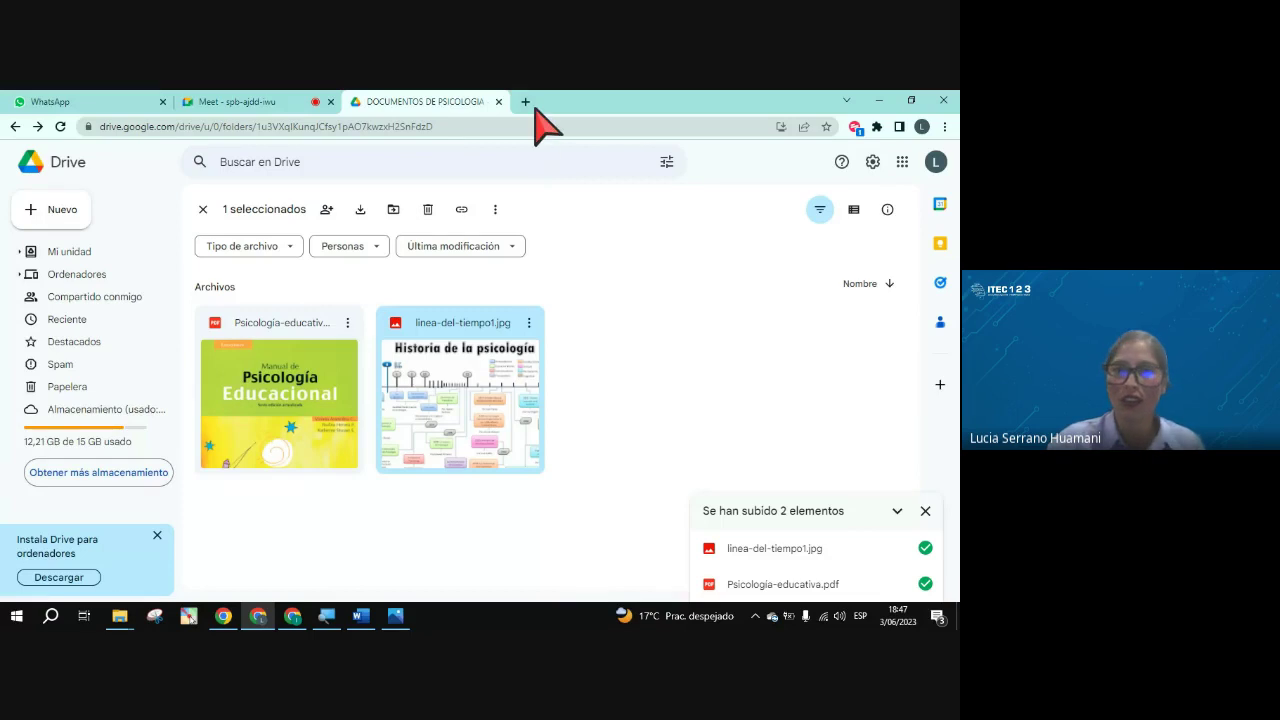
pyautogui.click(526, 102)
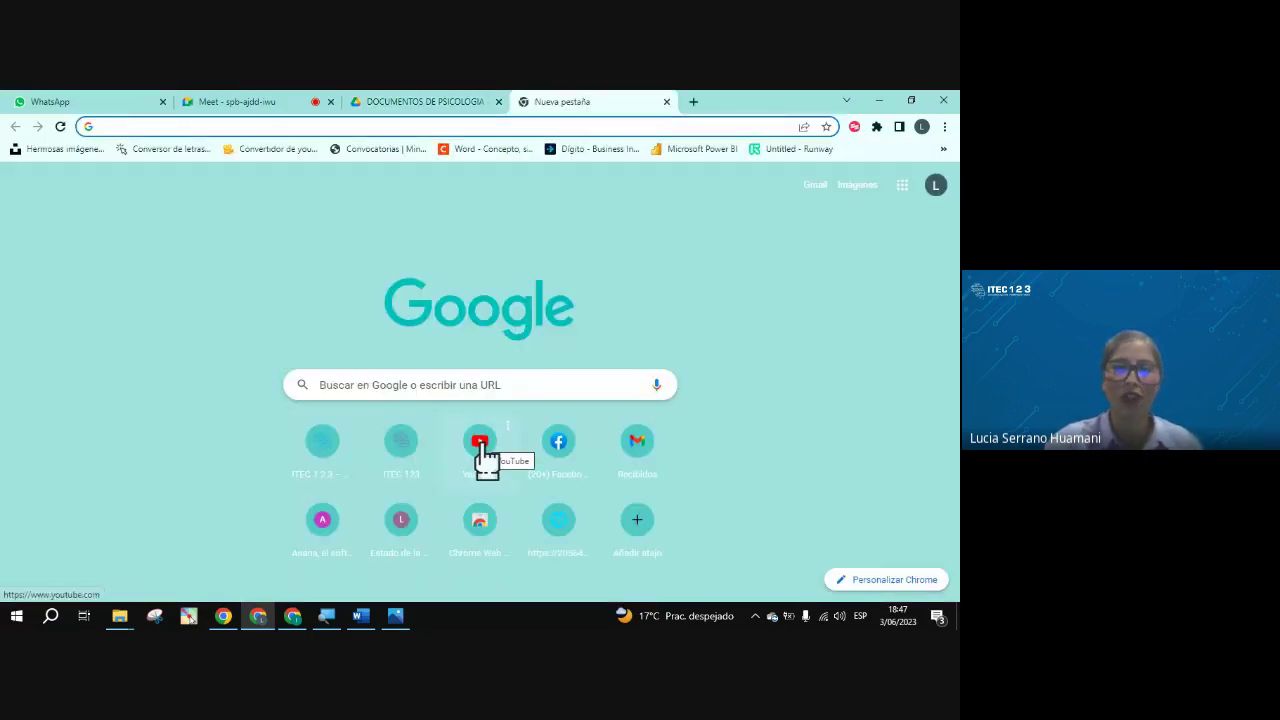
pyautogui.click(488, 458)
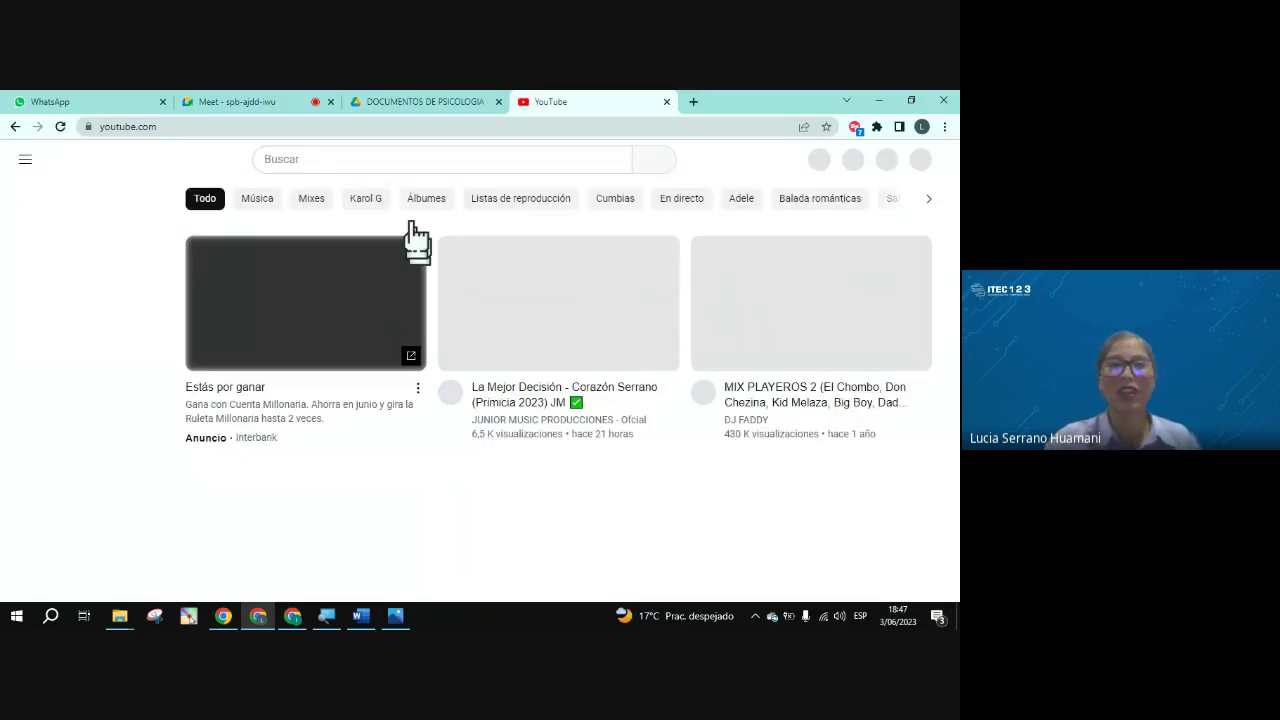
pyautogui.click(380, 158)
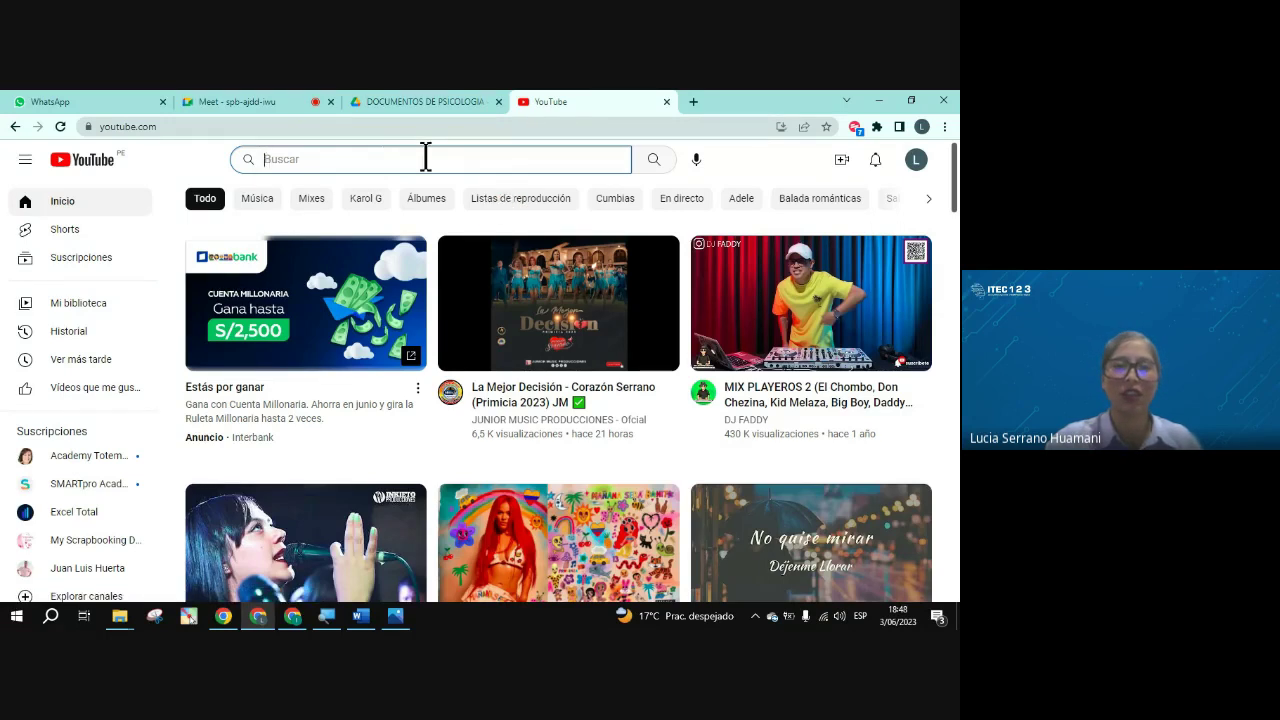
pyautogui.write('PSI')
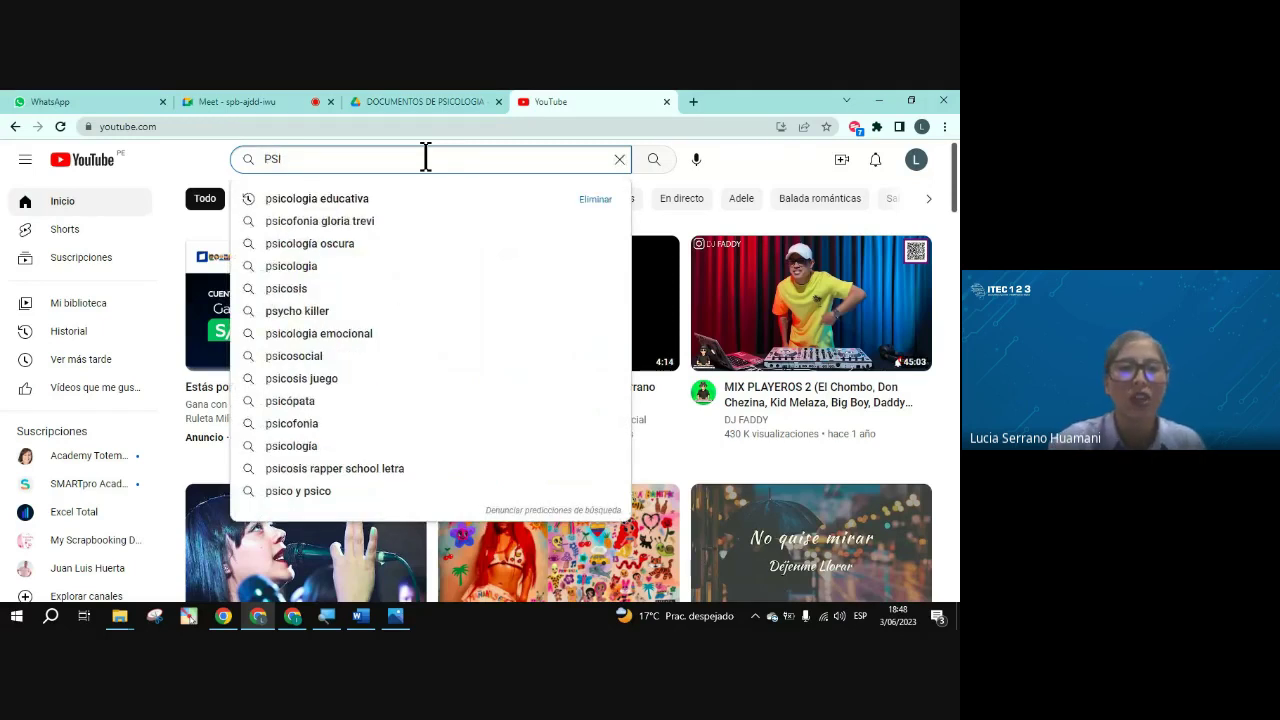
pyautogui.click(350, 204)
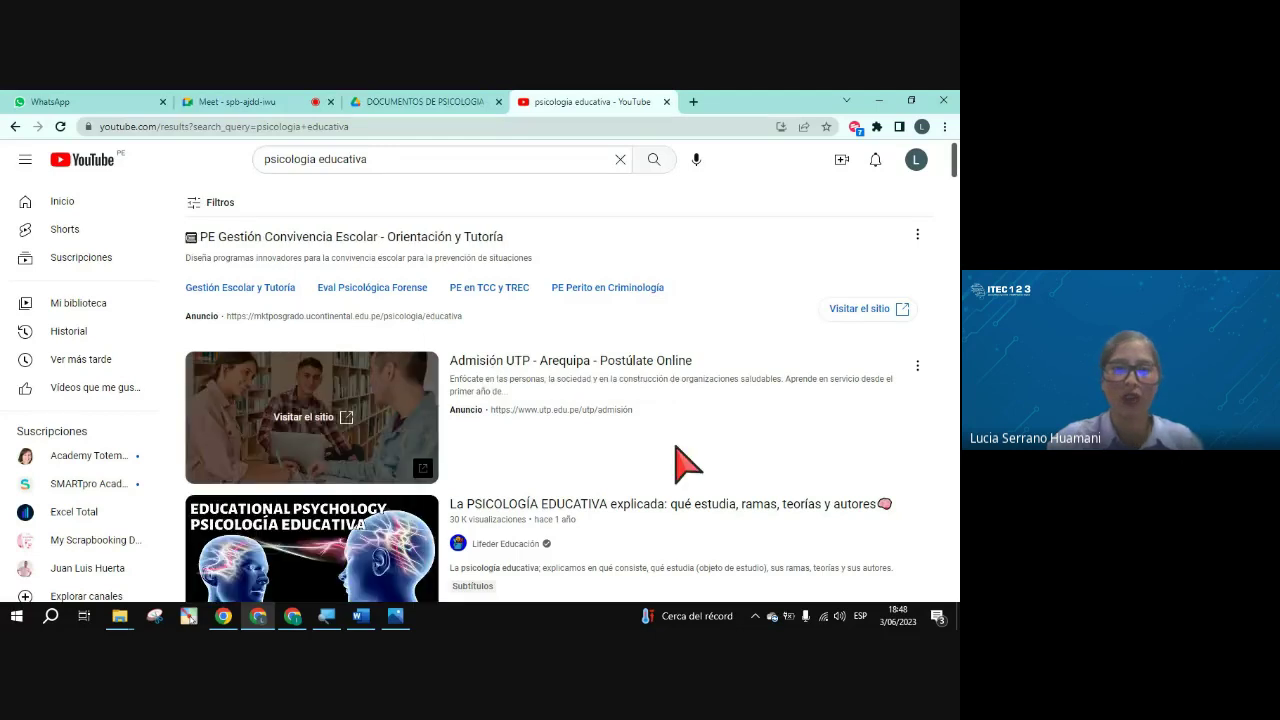
# Open the Psicología Educativa video from the Psicología y Vida channel and pause it.
pyautogui.scroll(-5, 688, 463)
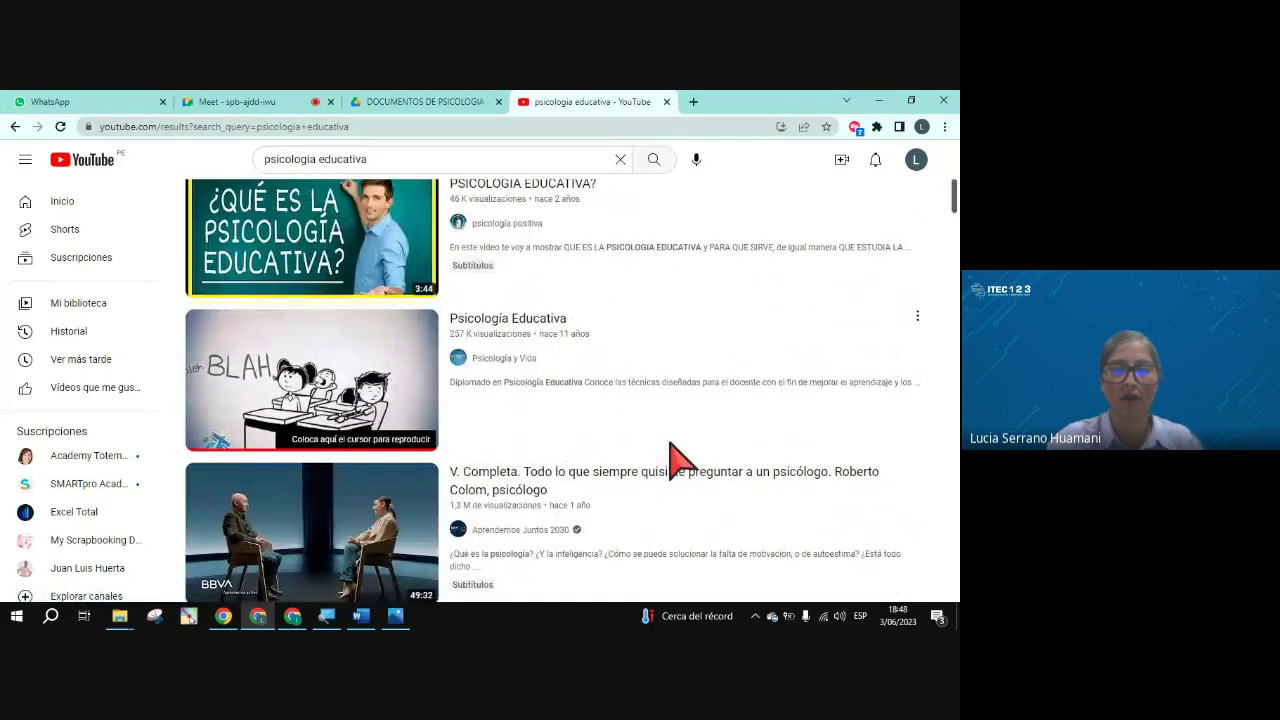
pyautogui.moveTo(330, 410)
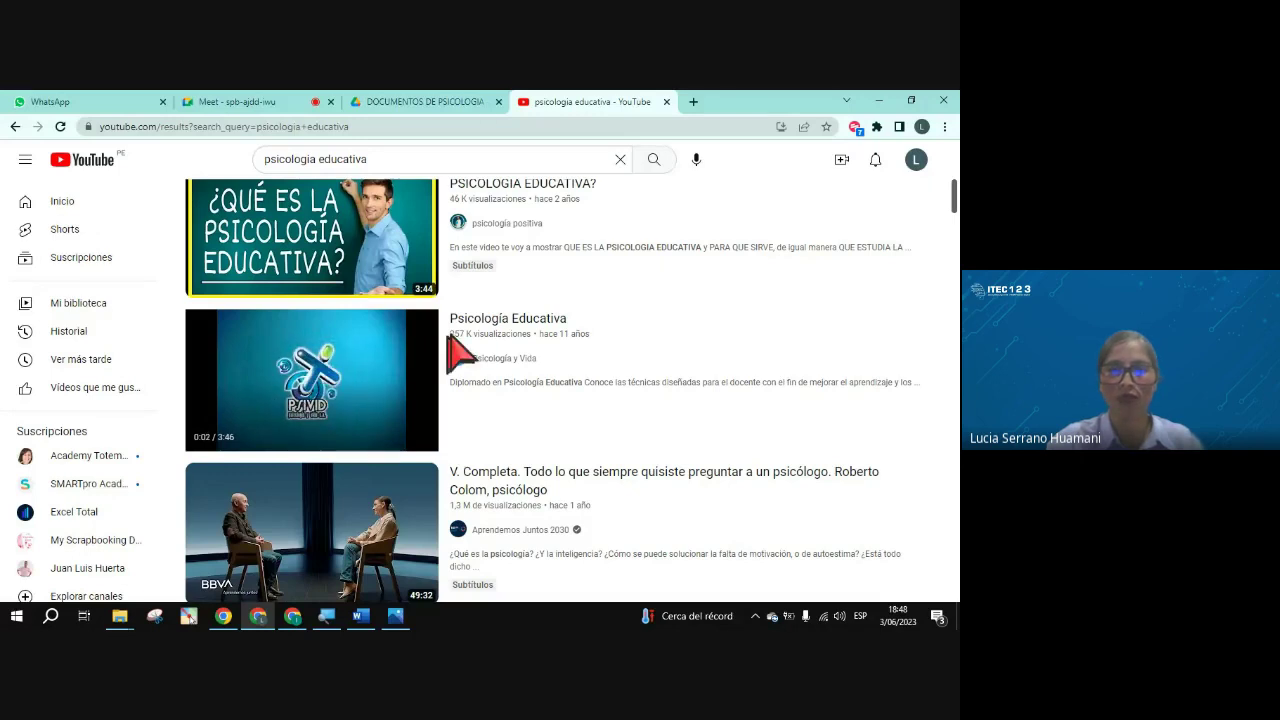
pyautogui.click(477, 324)
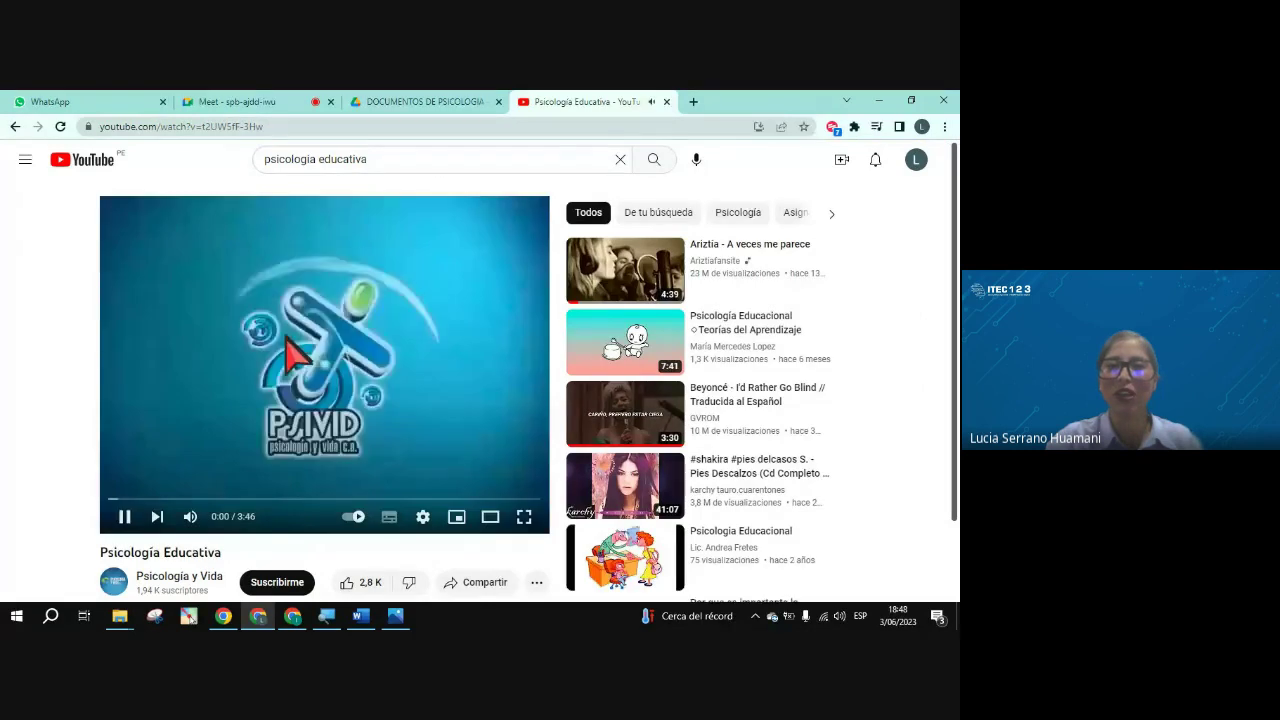
pyautogui.click(378, 398)
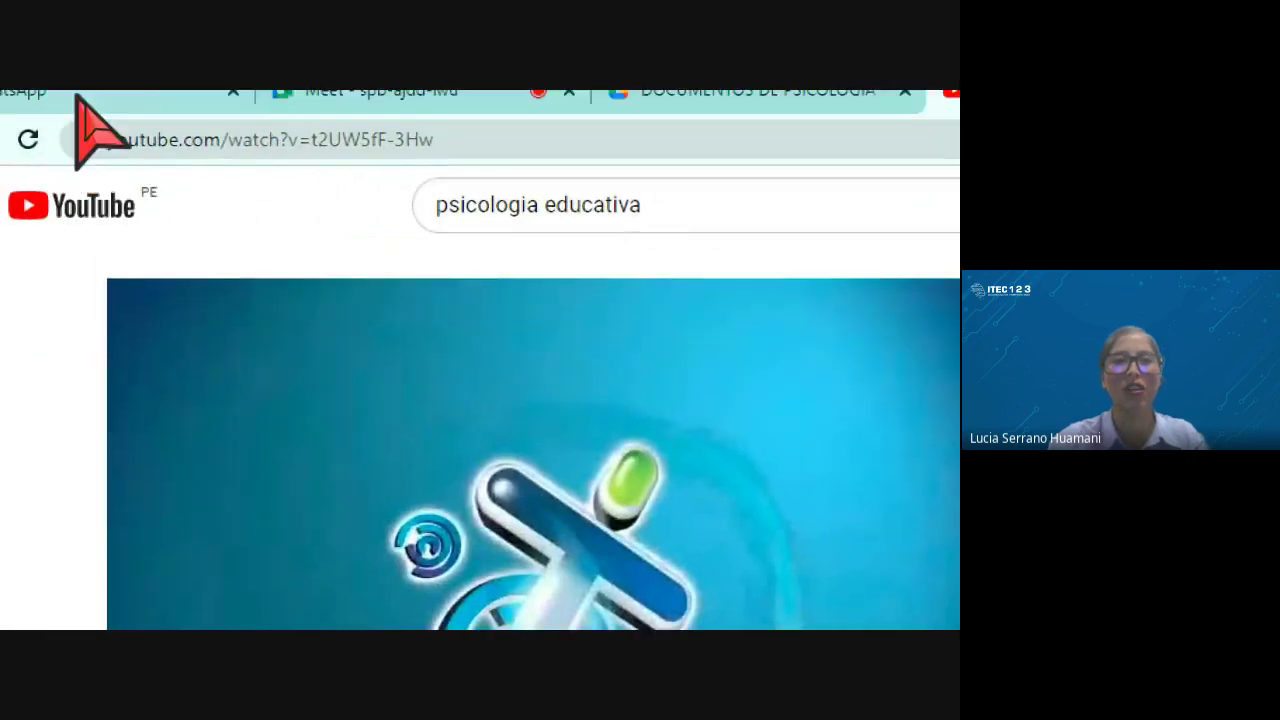
# Copy the full web address of the Psicología Educativa video.
pyautogui.click(162, 139)
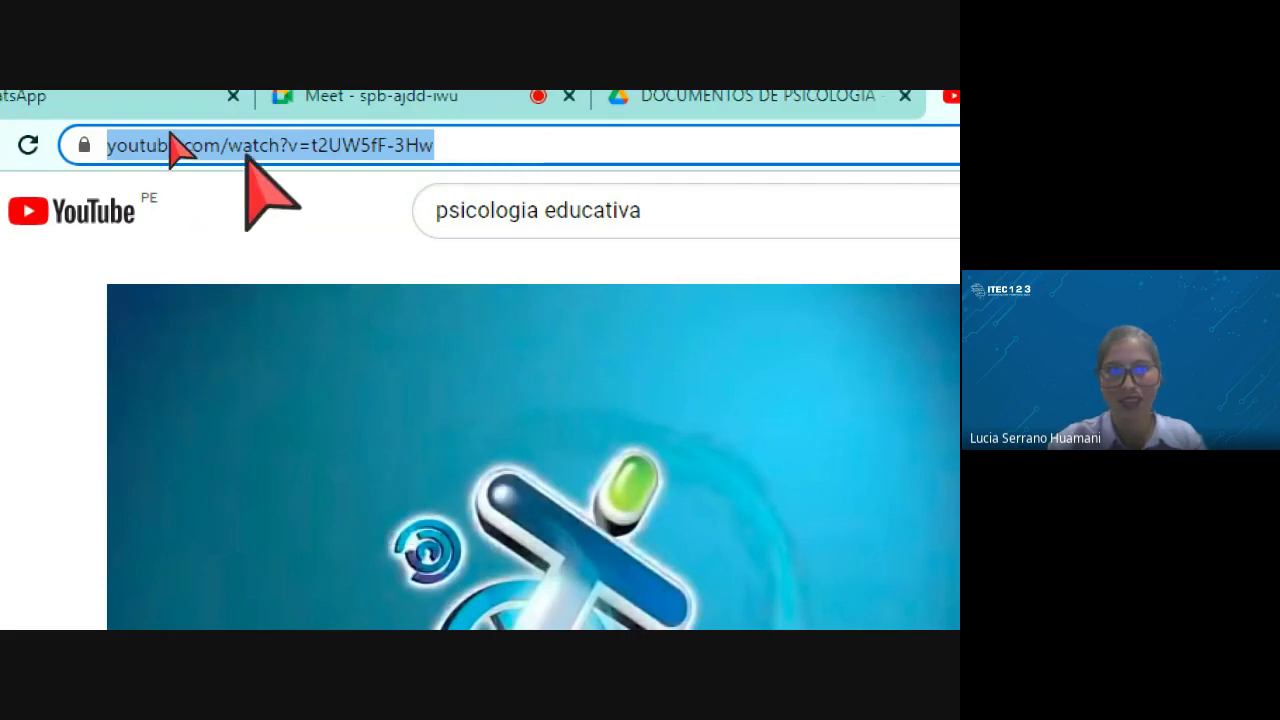
pyautogui.moveTo(498, 140); pyautogui.dragTo(114, 140)
pyautogui.press('super+c')
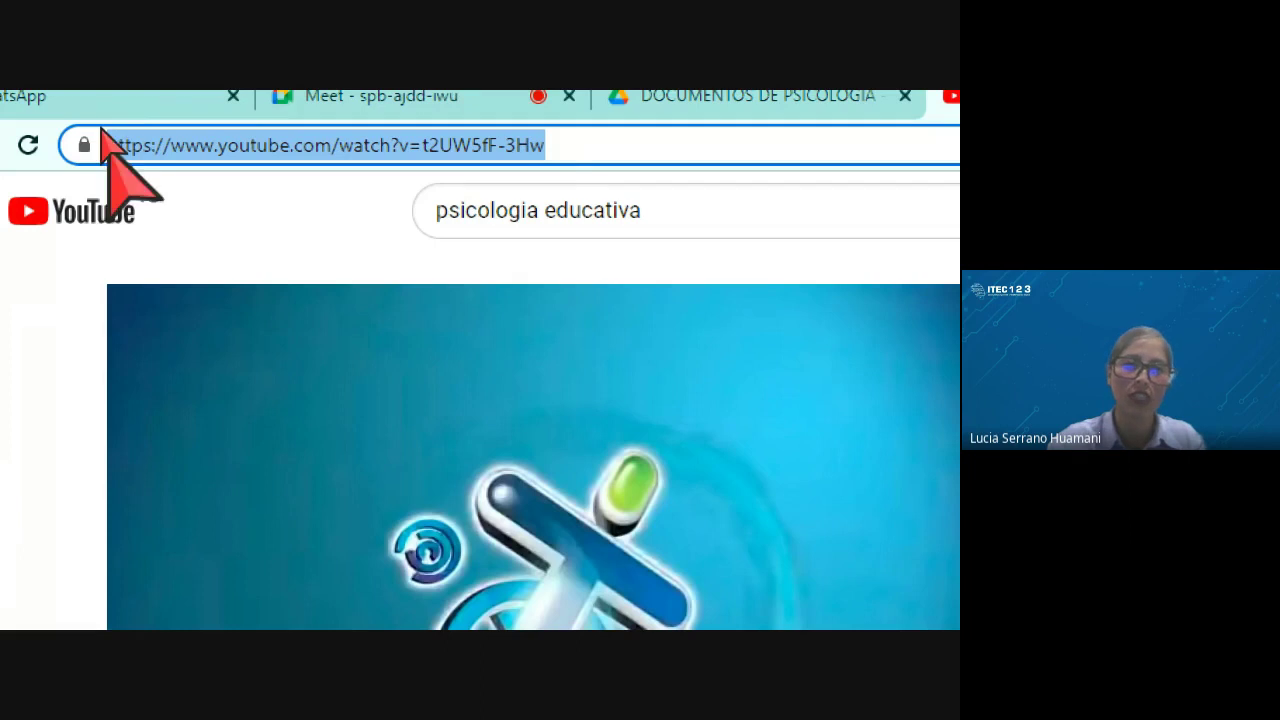
pyautogui.rightClick(198, 148)
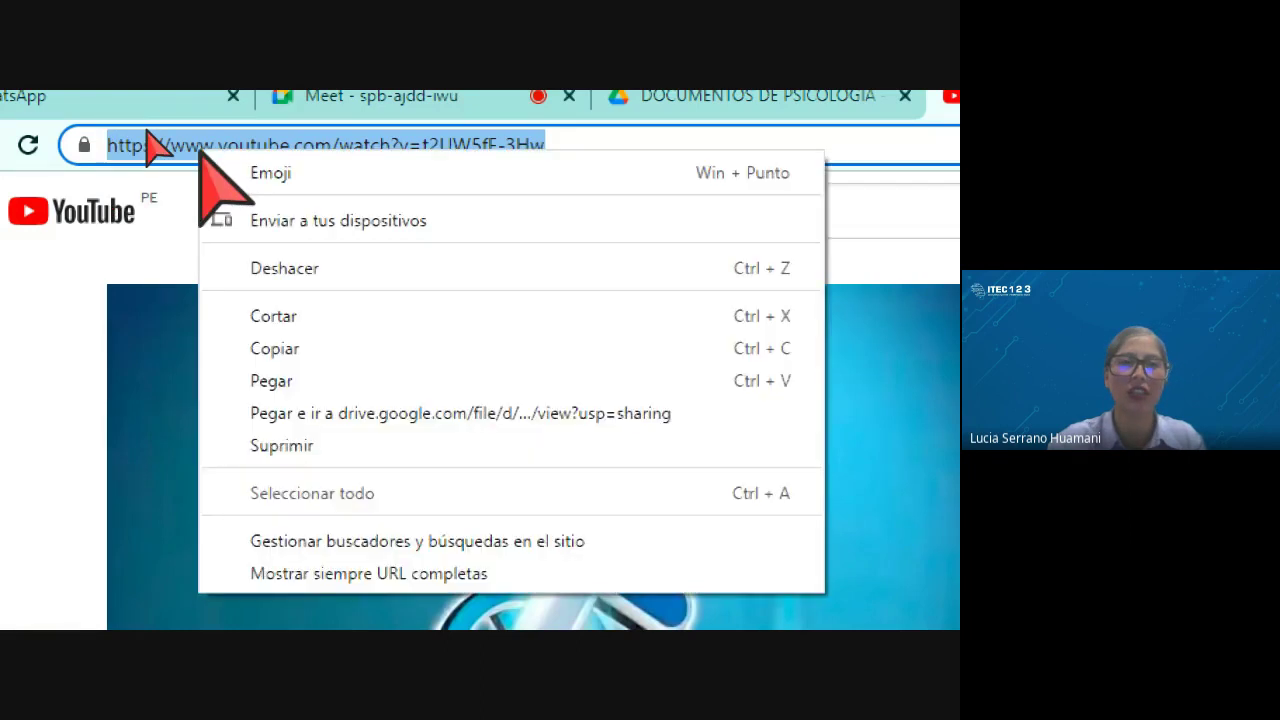
pyautogui.click(290, 348)
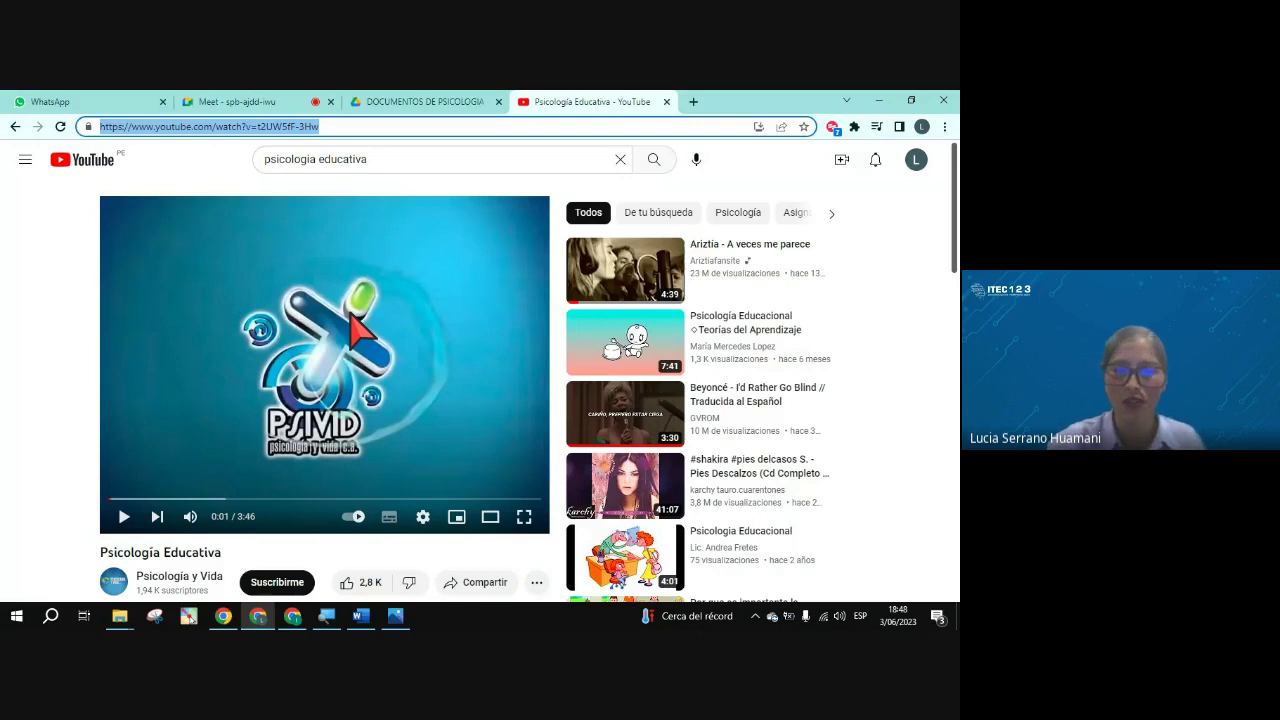
# Switch to the Word document, hyperlink the selected word APLICACIONES to the copied YouTube address, and follow the link to check it.
pyautogui.click(371, 620)
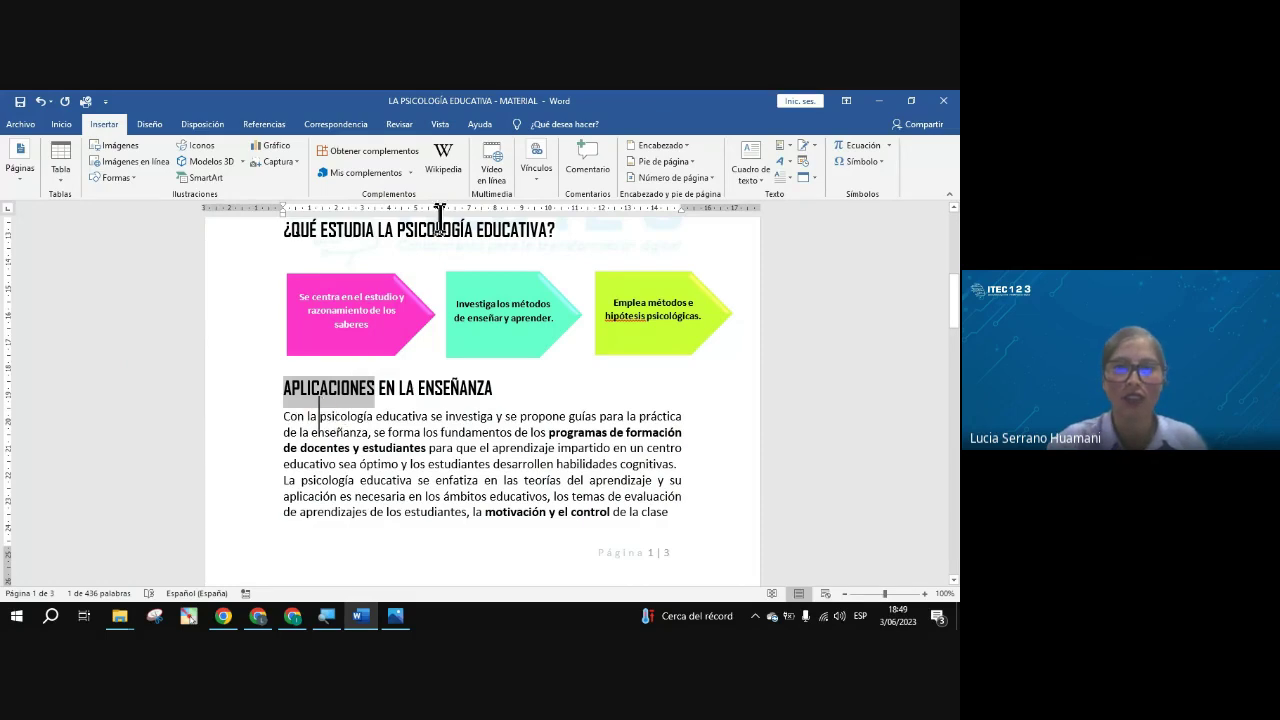
pyautogui.click(534, 168)
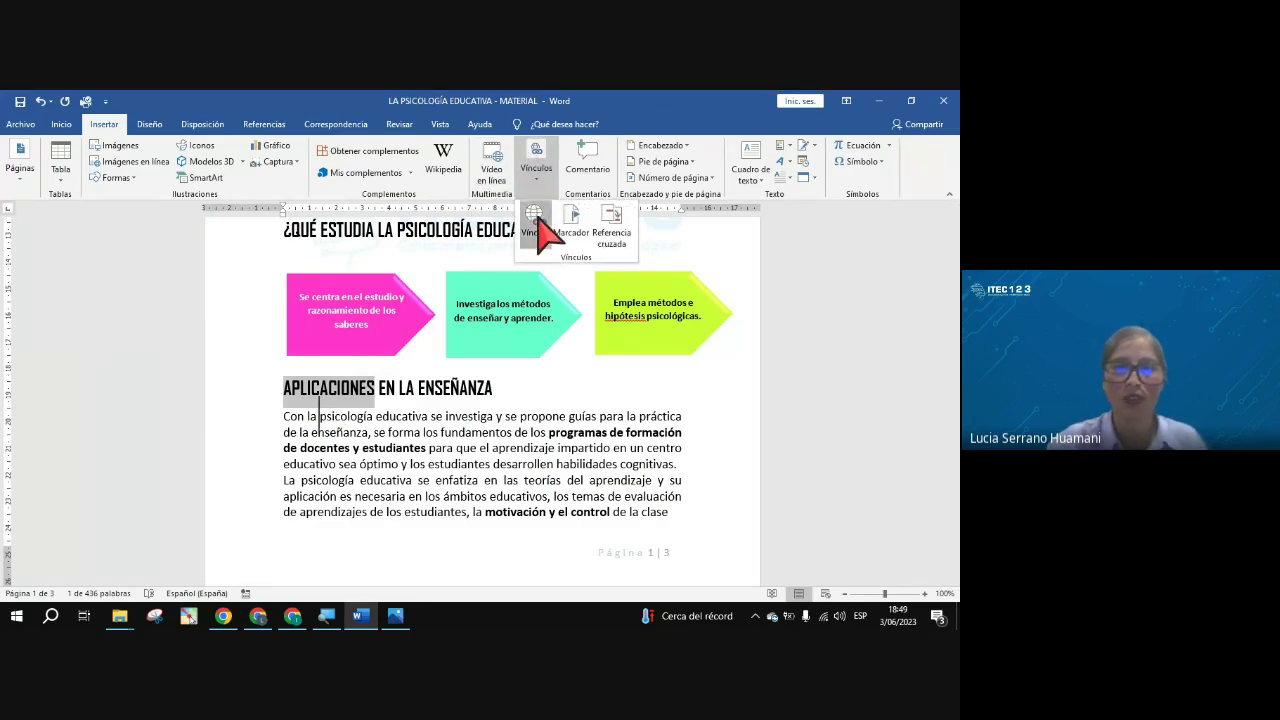
pyautogui.click(536, 224)
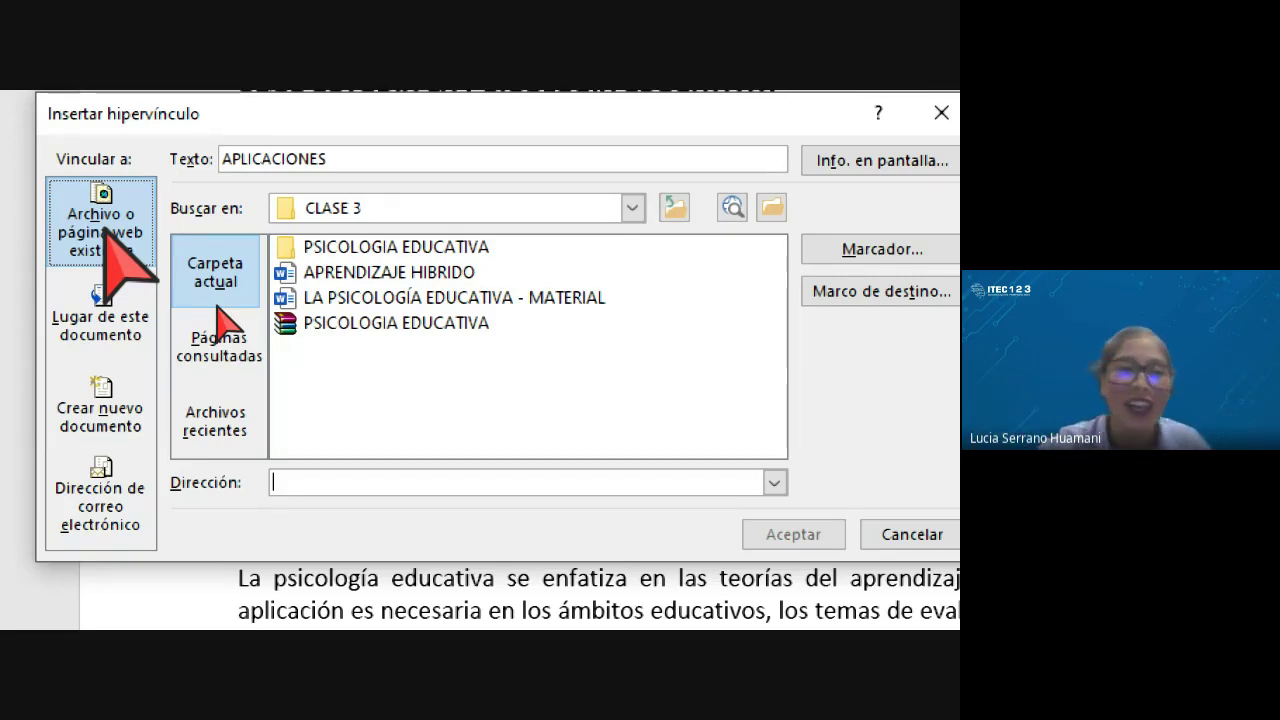
pyautogui.click(130, 214)
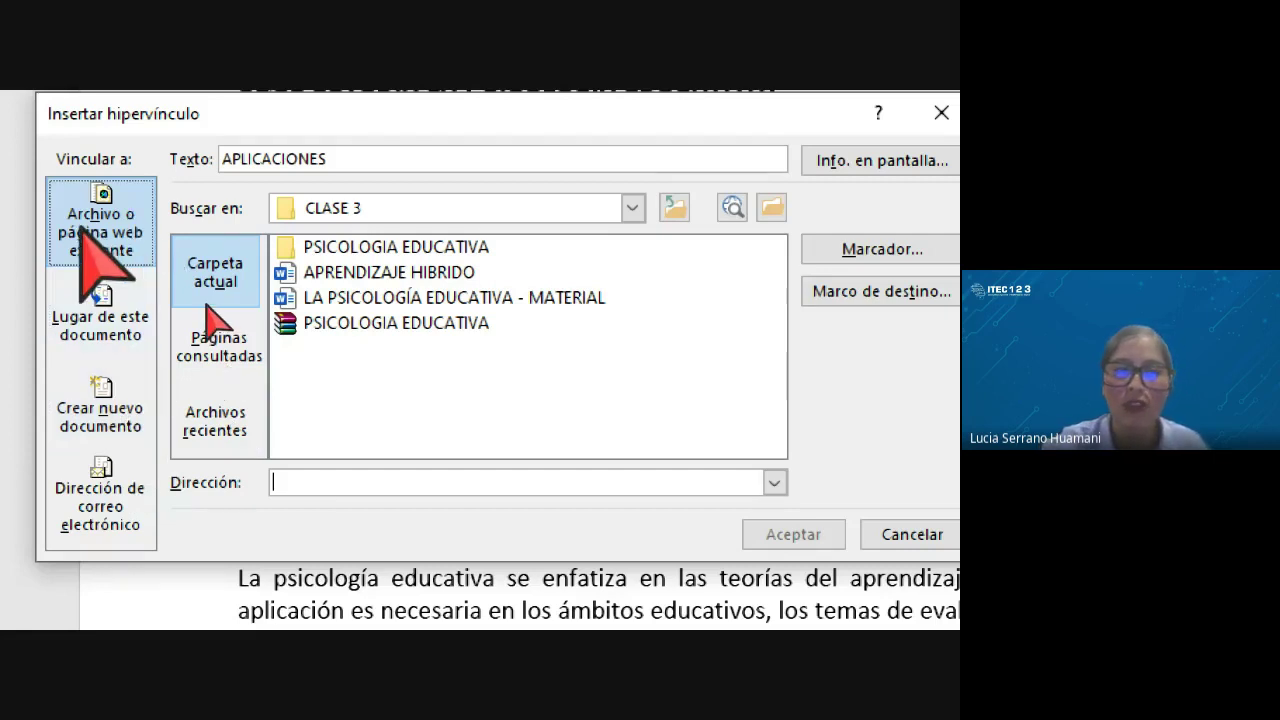
pyautogui.rightClick(286, 485)
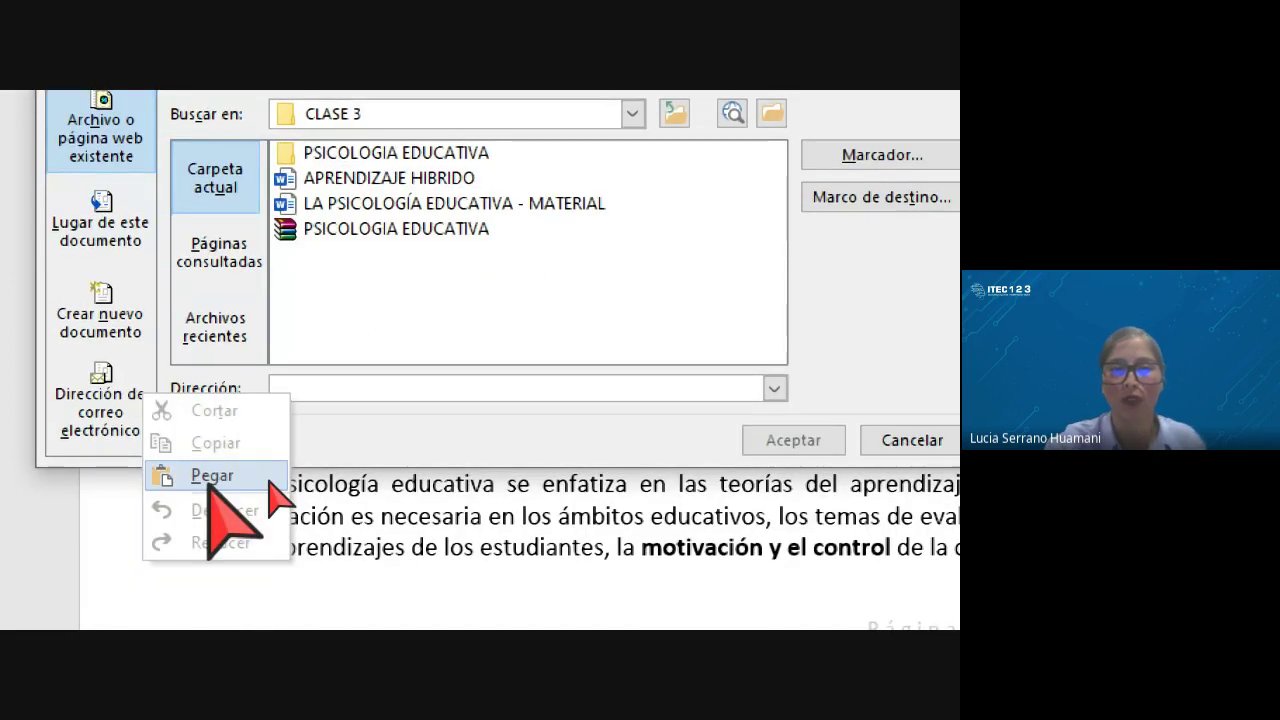
pyautogui.click(262, 569)
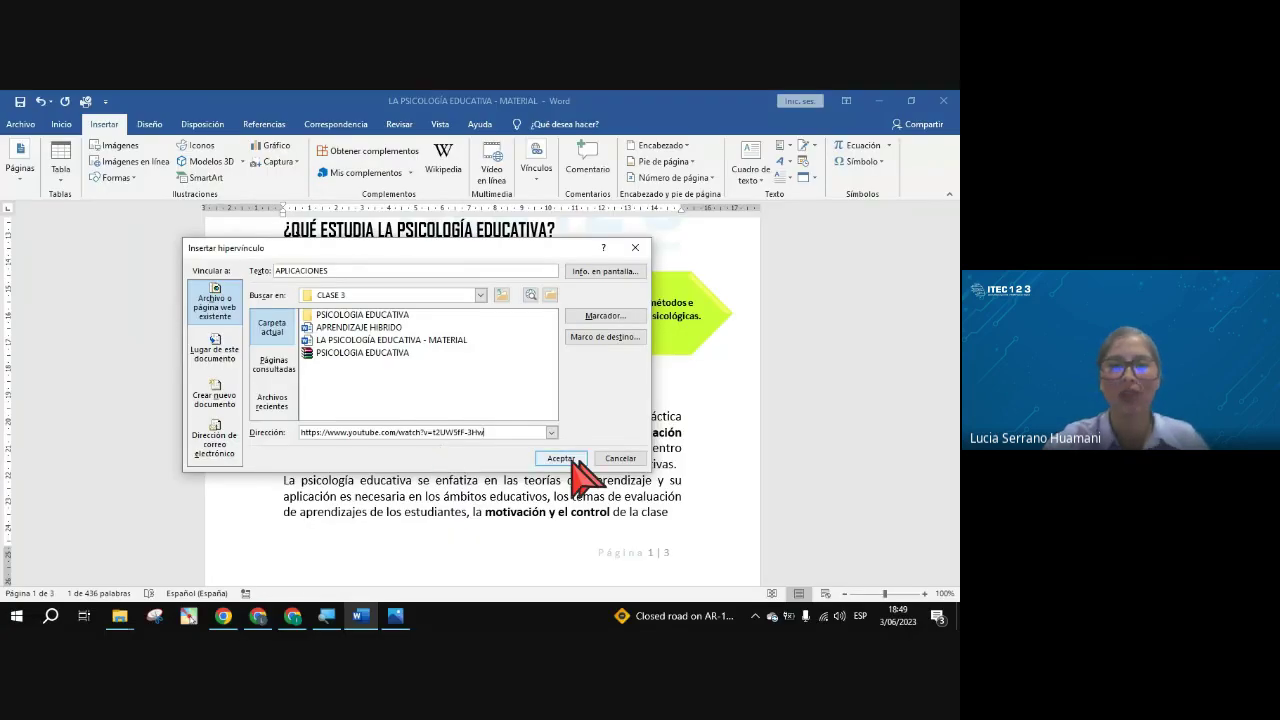
pyautogui.click(561, 458)
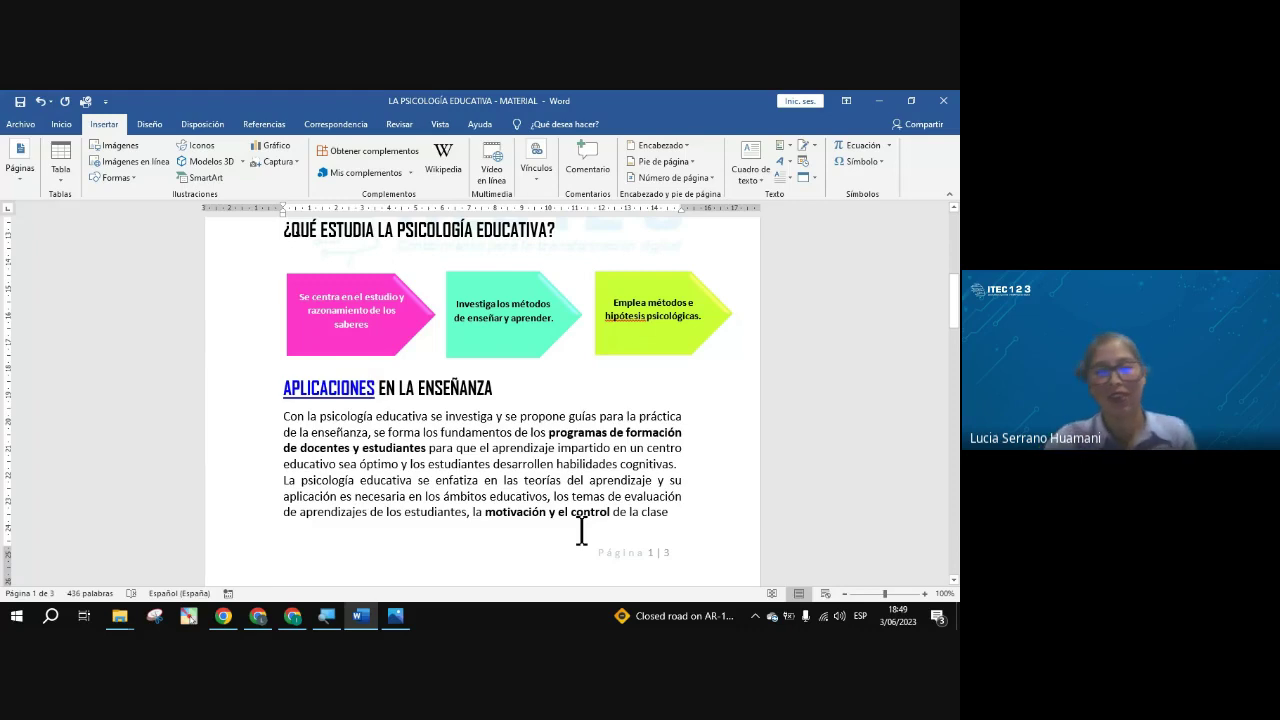
pyautogui.keyDown('ctrl'); pyautogui.click(330, 396); pyautogui.keyUp('ctrl')
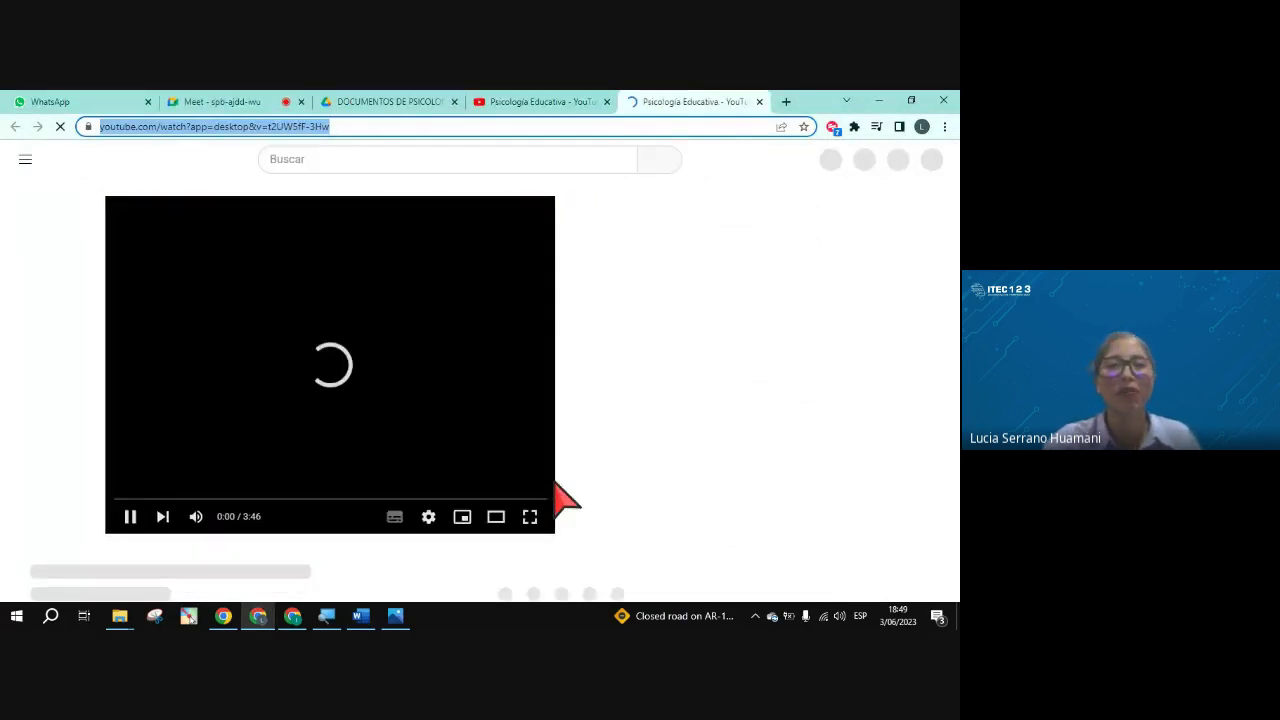
pyautogui.click(389, 371)
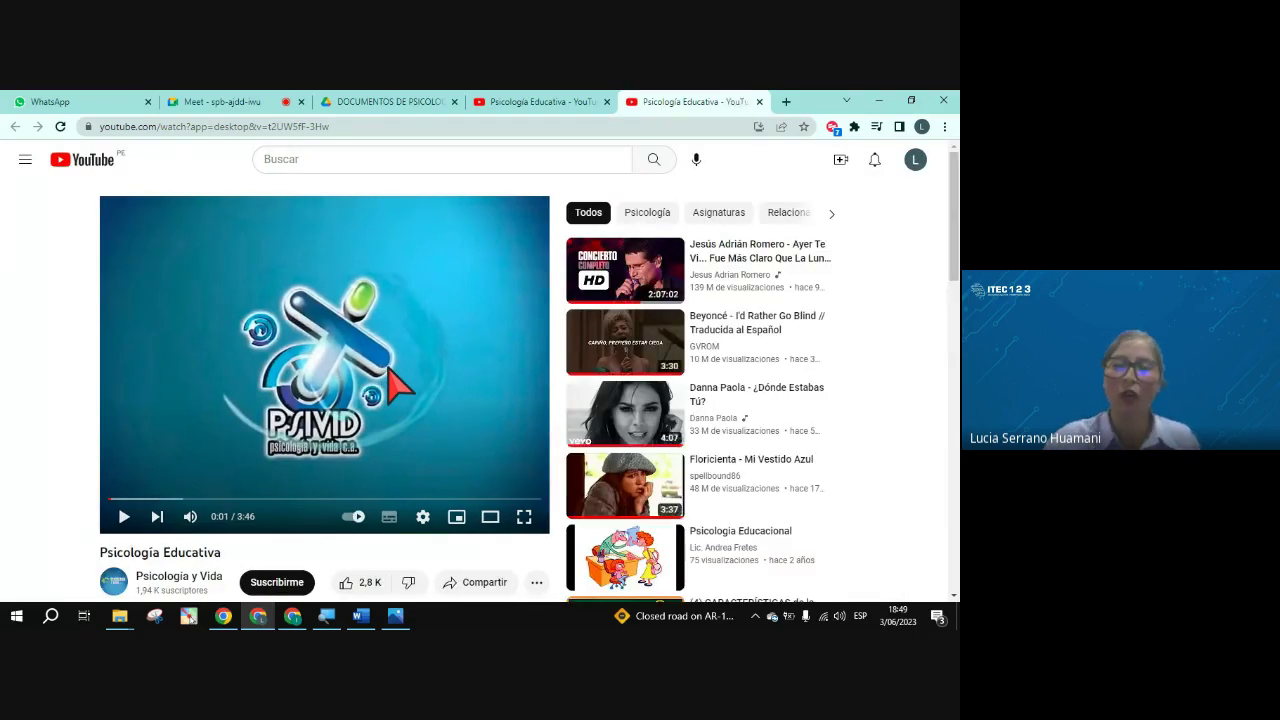
# Search Google for "psicologia educativa" in a new tab and open the UNIR Perú article ¿Qué es la Psicología Educativa?
pyautogui.click(786, 102)
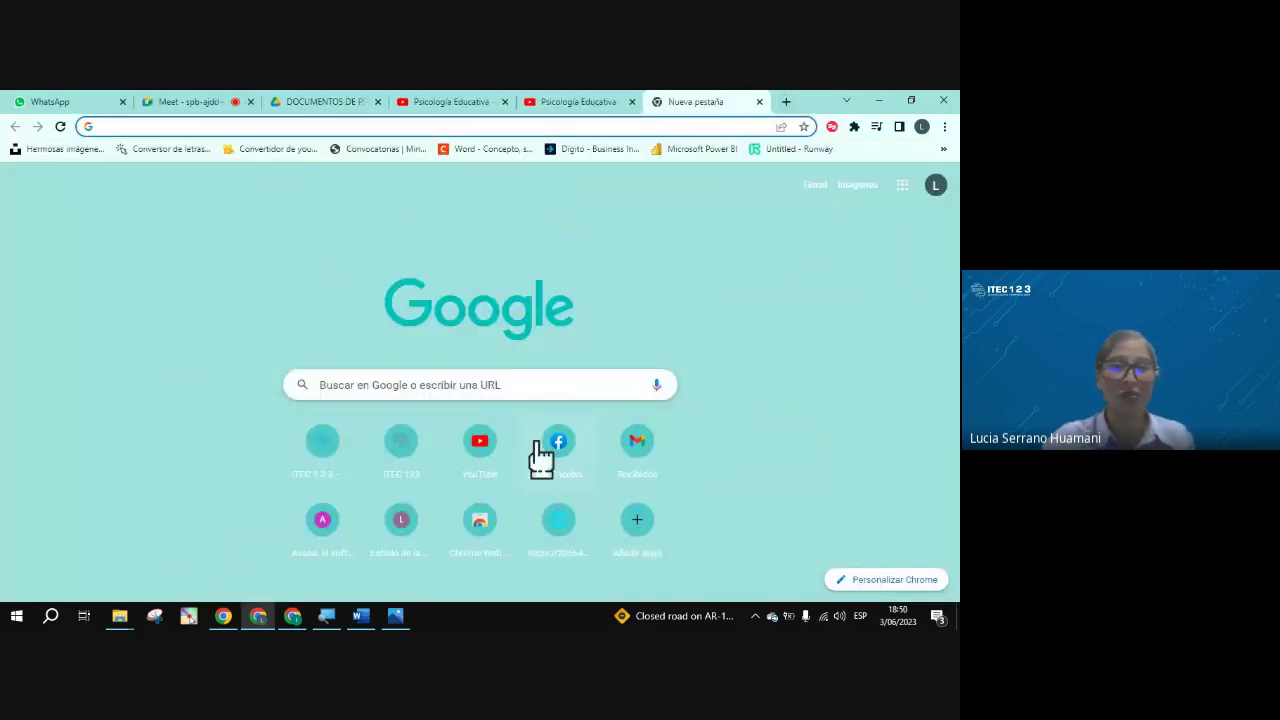
pyautogui.click(489, 385)
pyautogui.write('PSICOLO')
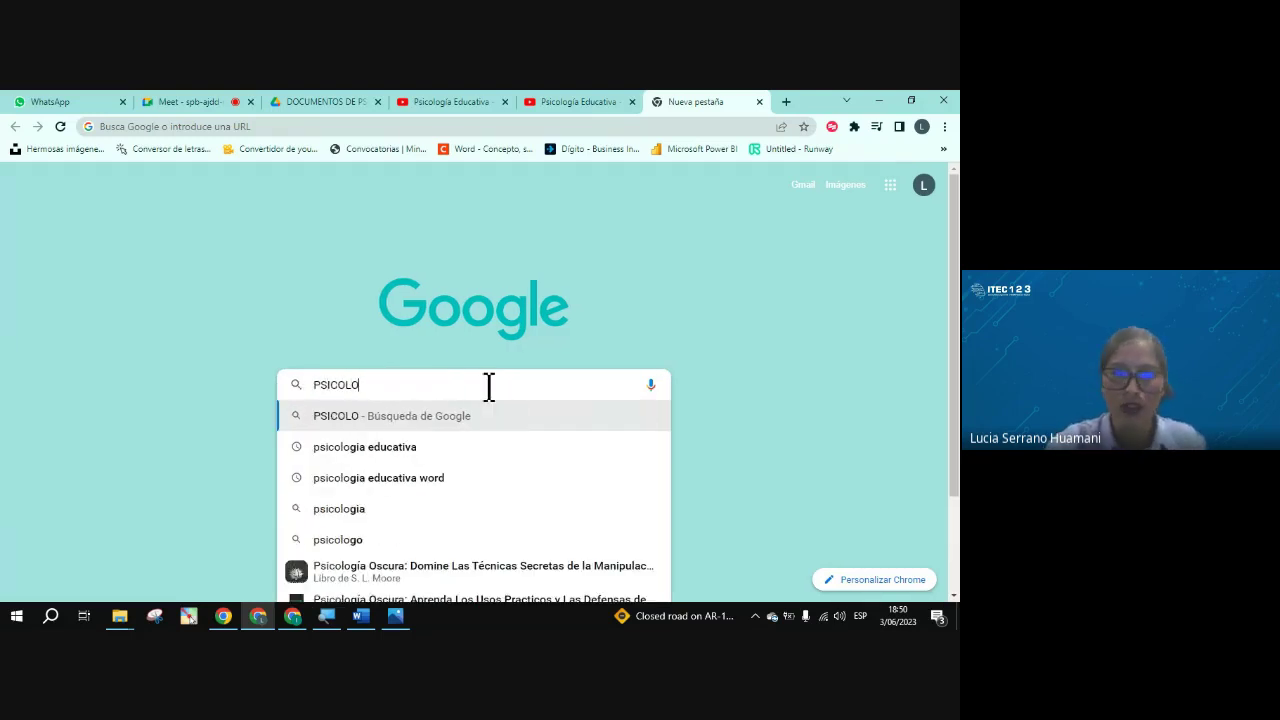
pyautogui.press('Down')
pyautogui.press('Return')
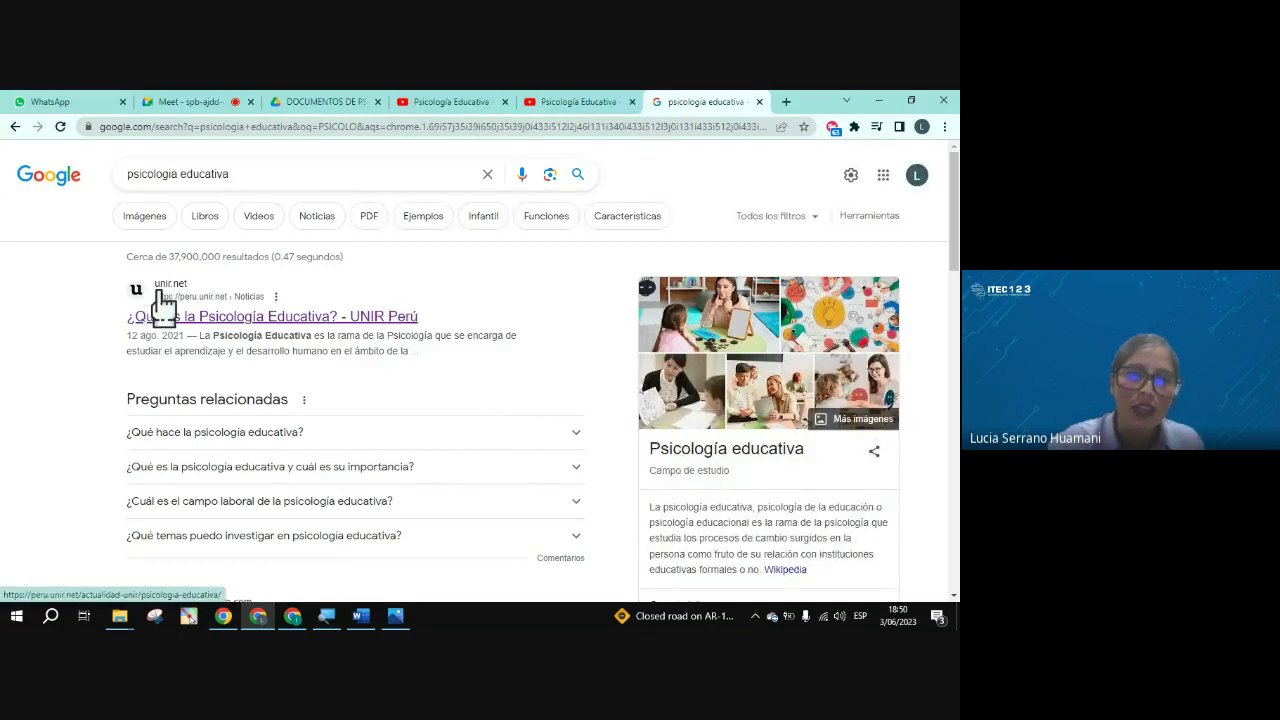
pyautogui.click(240, 318)
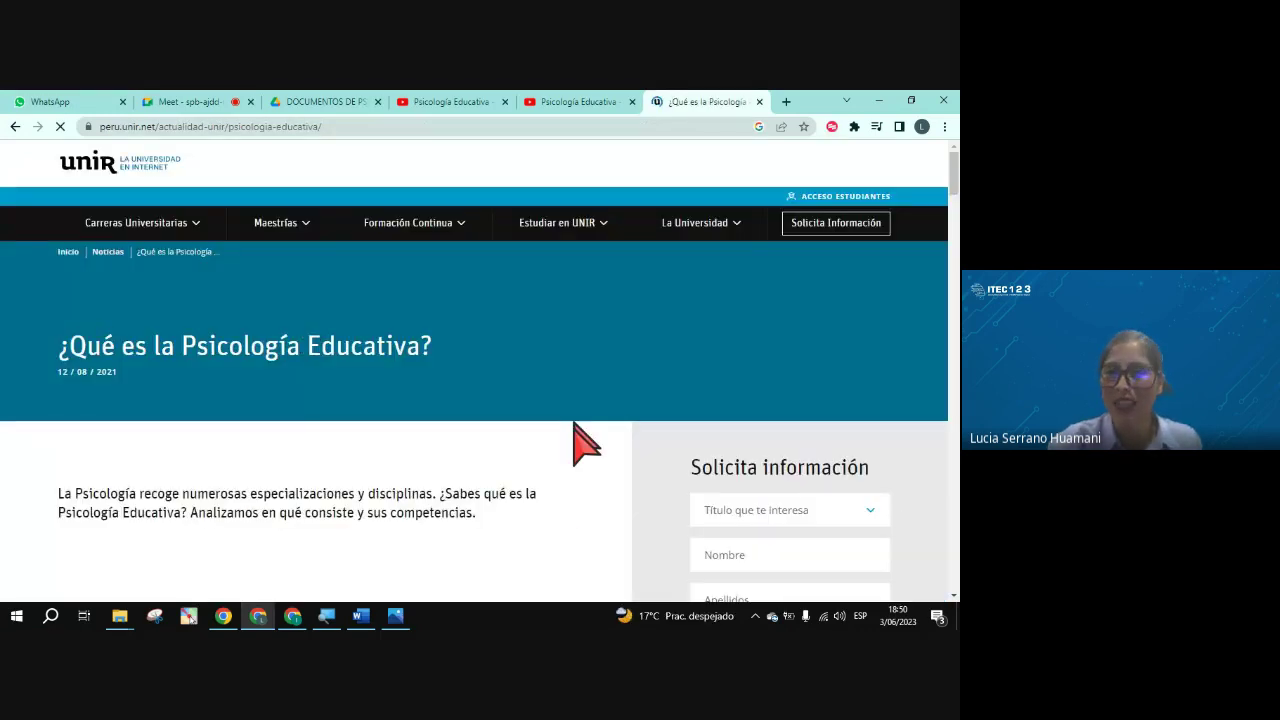
pyautogui.scroll(-3, 588, 505)
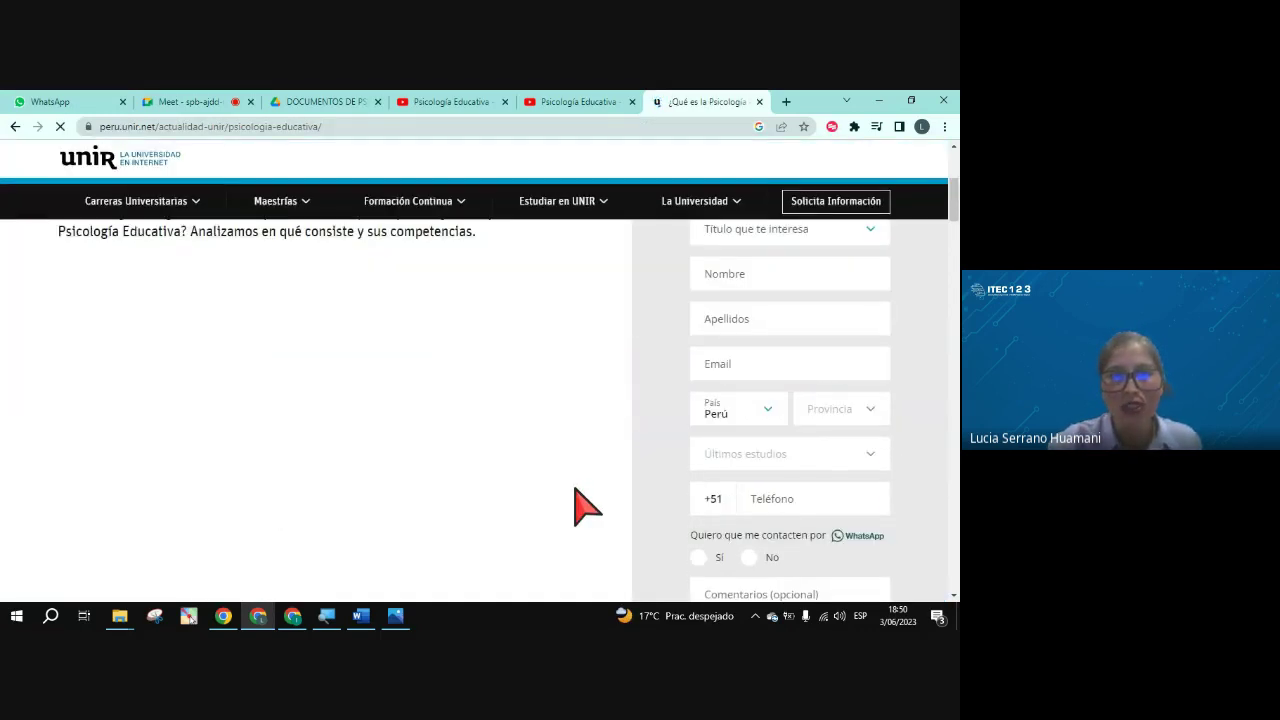
# Review the UNIR article's sections on human development and education, the constructivist model, and professional competencies in Psicología de la Educación.
pyautogui.scroll(-5, 588, 505)
pyautogui.scroll(-6, 588, 505)
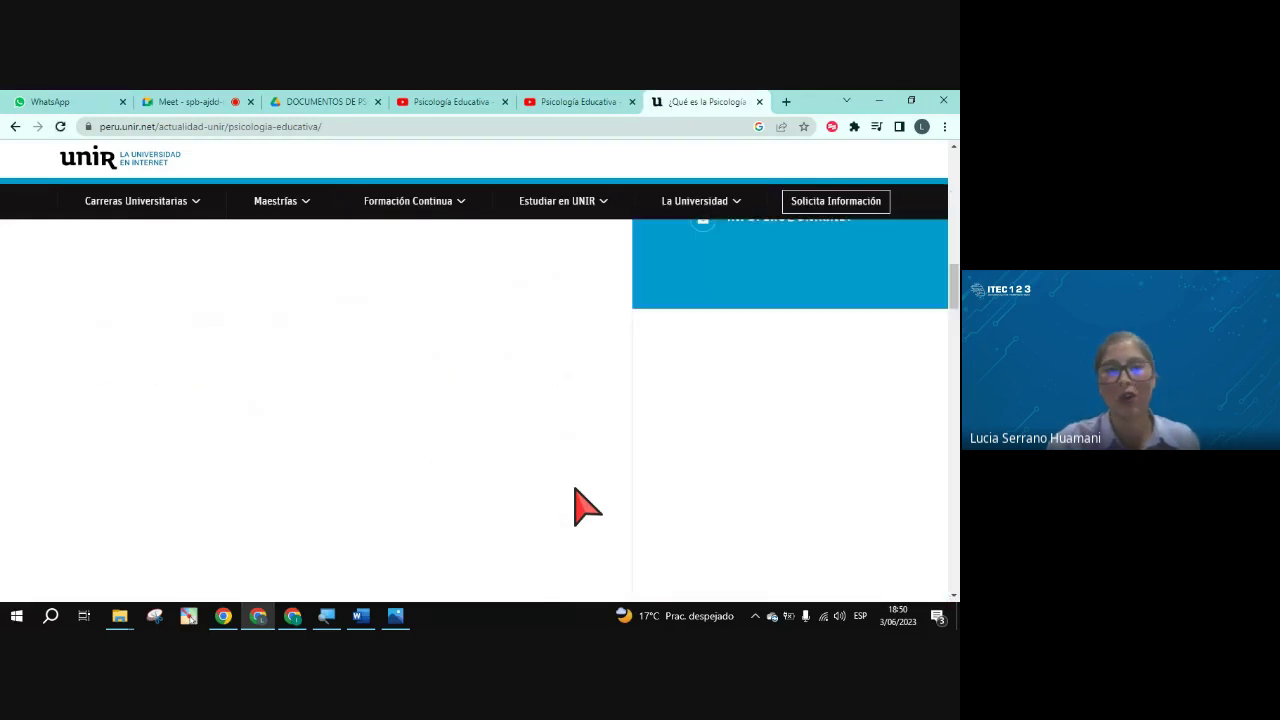
pyautogui.scroll(3, 588, 505)
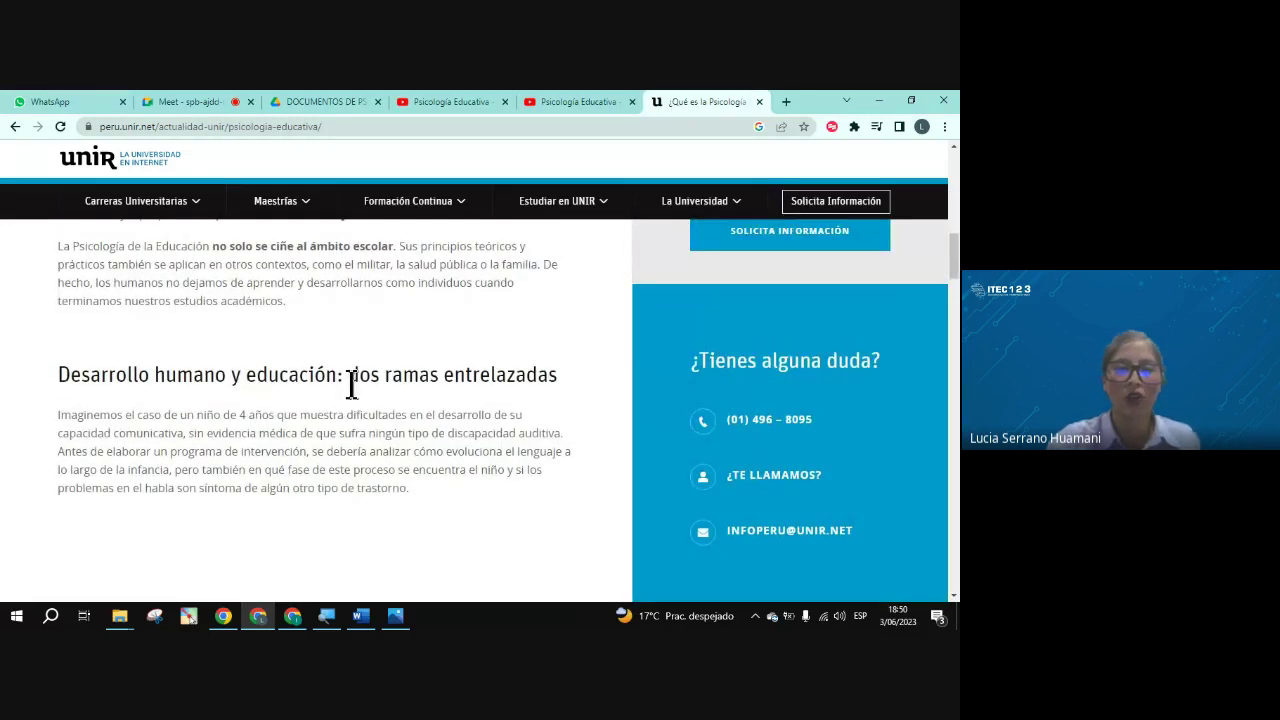
pyautogui.moveTo(346, 378); pyautogui.dragTo(531, 374)
pyautogui.click(531, 431)
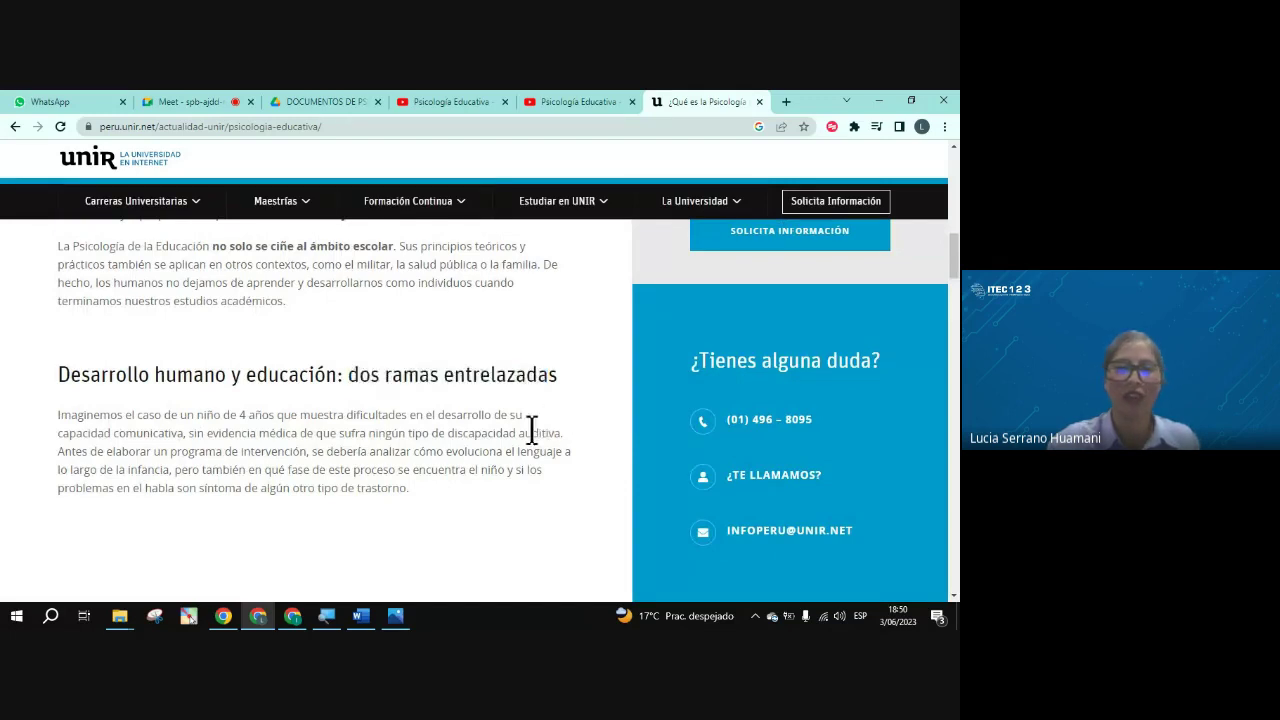
pyautogui.scroll(-3, 443, 480)
pyautogui.scroll(-6, 443, 480)
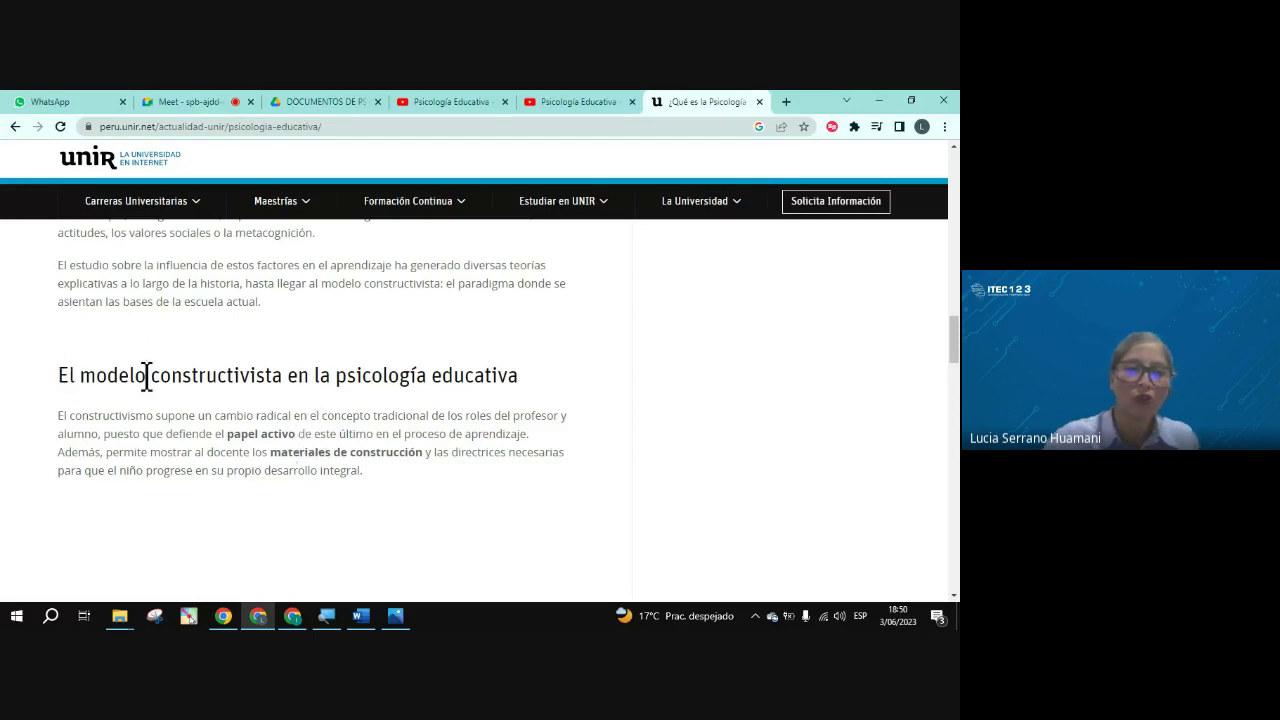
pyautogui.moveTo(149, 377); pyautogui.dragTo(494, 371)
pyautogui.click(491, 449)
pyautogui.scroll(-6, 491, 449)
pyautogui.scroll(-3, 481, 433)
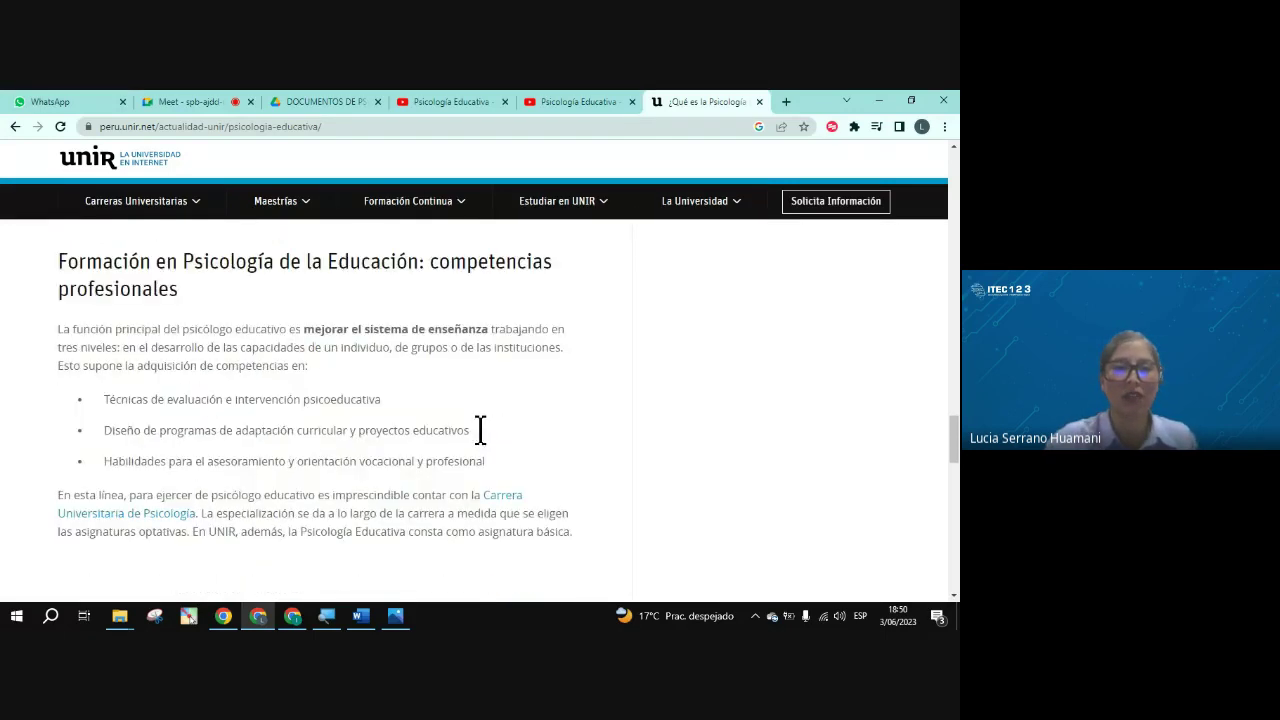
pyautogui.scroll(1, 481, 433)
pyautogui.scroll(1, 481, 433)
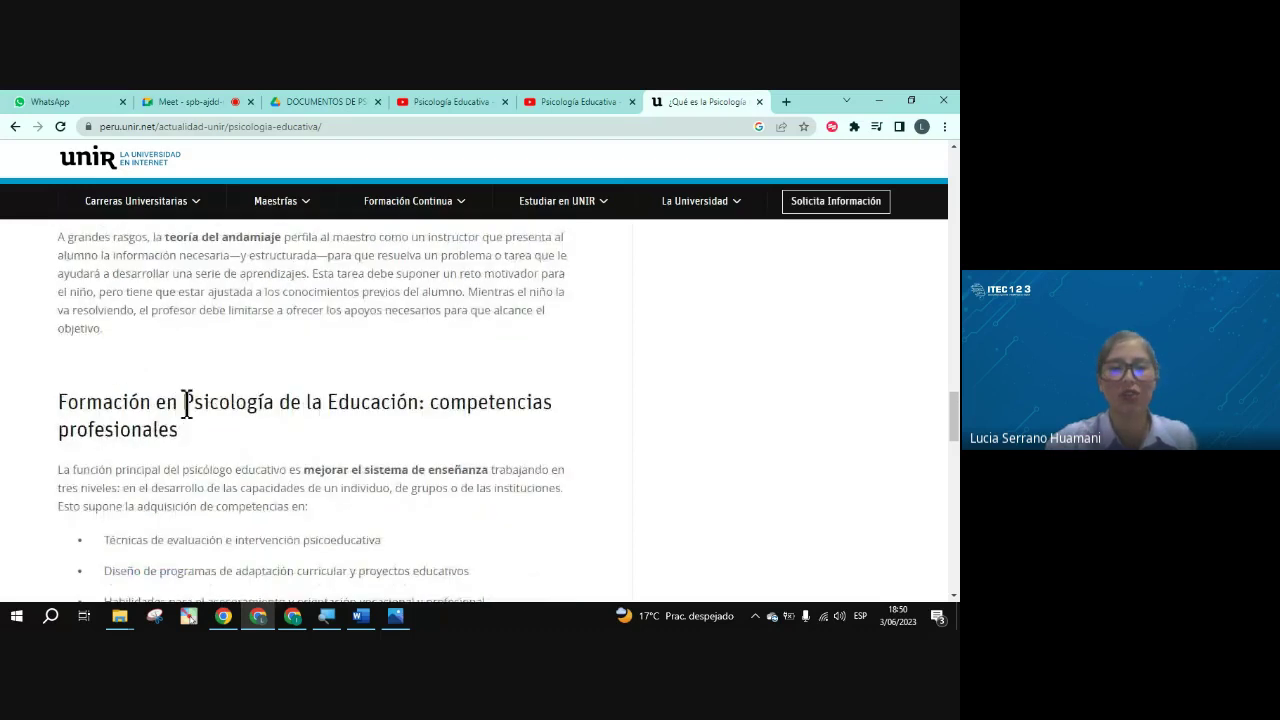
pyautogui.moveTo(183, 403); pyautogui.dragTo(397, 398)
pyautogui.click(389, 486)
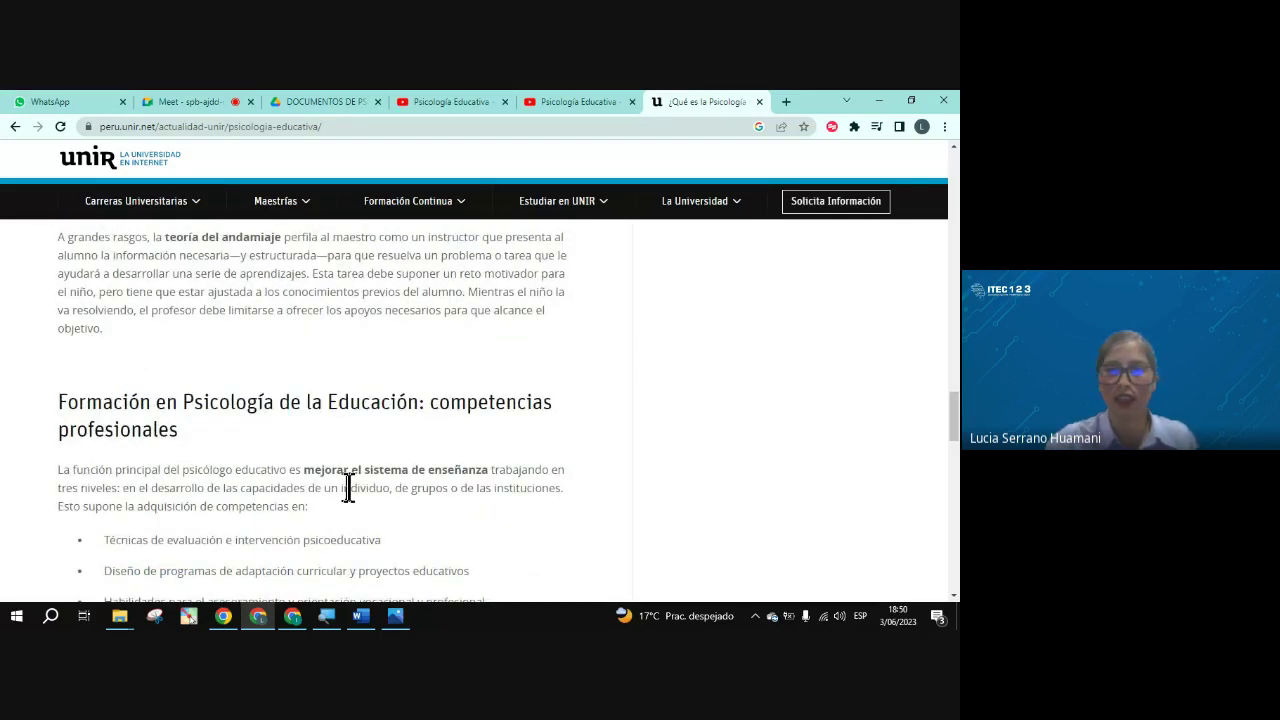
# Examine the article's two paragraphs on the teoría del andamiaje, and return to its introduction.
pyautogui.scroll(3, 385, 515)
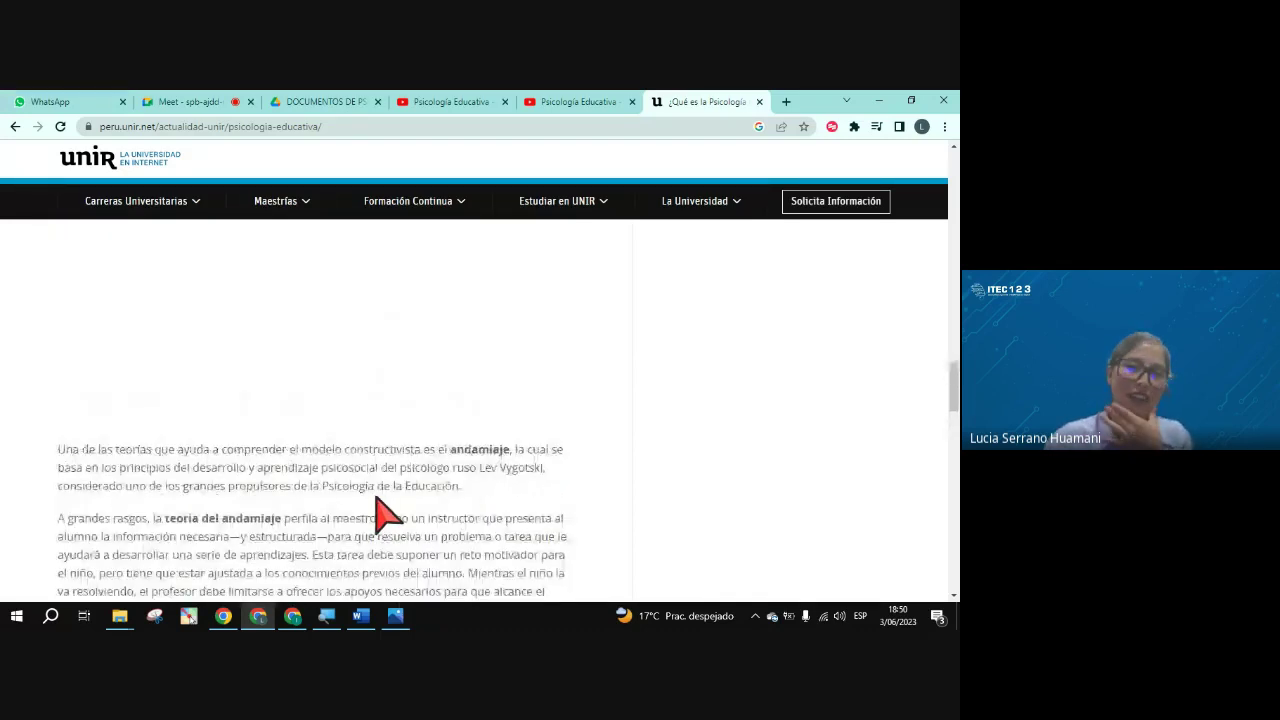
pyautogui.scroll(-3, 286, 466)
pyautogui.scroll(1, 90, 337)
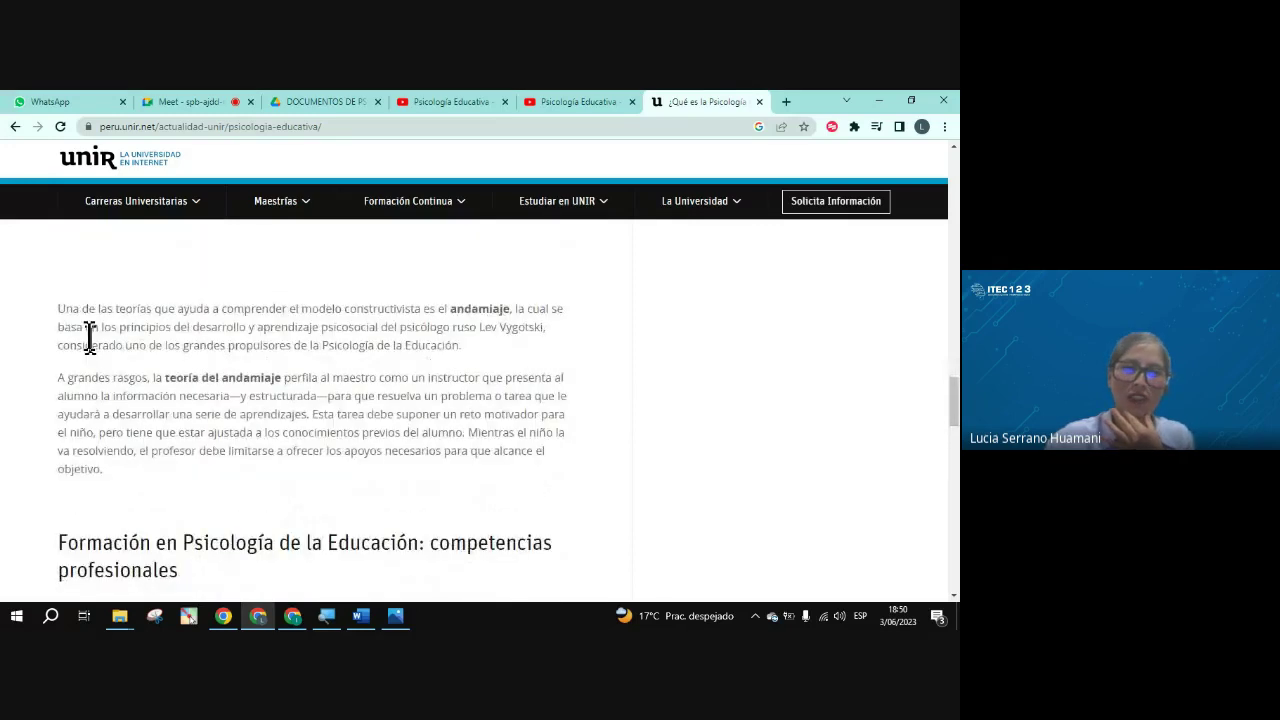
pyautogui.moveTo(58, 309); pyautogui.dragTo(149, 480)
pyautogui.click(252, 499)
pyautogui.scroll(3, 293, 490)
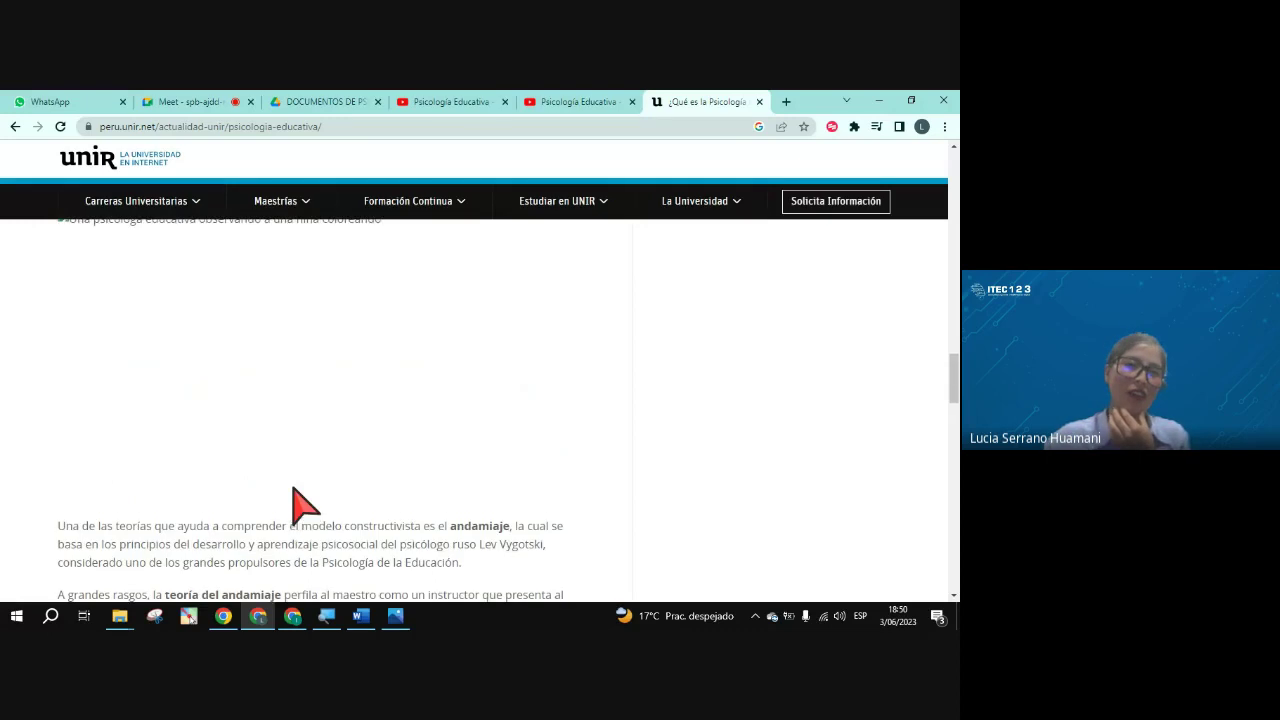
pyautogui.scroll(-4, 293, 503)
pyautogui.moveTo(126, 423); pyautogui.dragTo(52, 240)
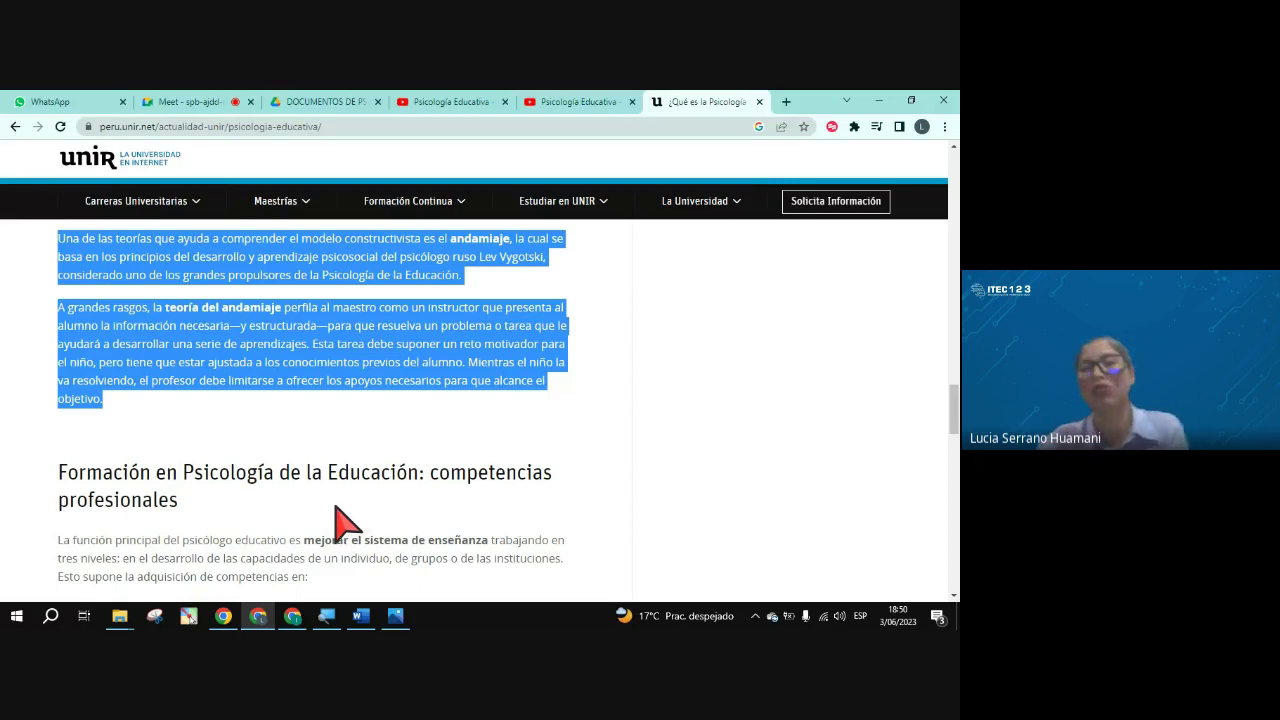
pyautogui.click(288, 414)
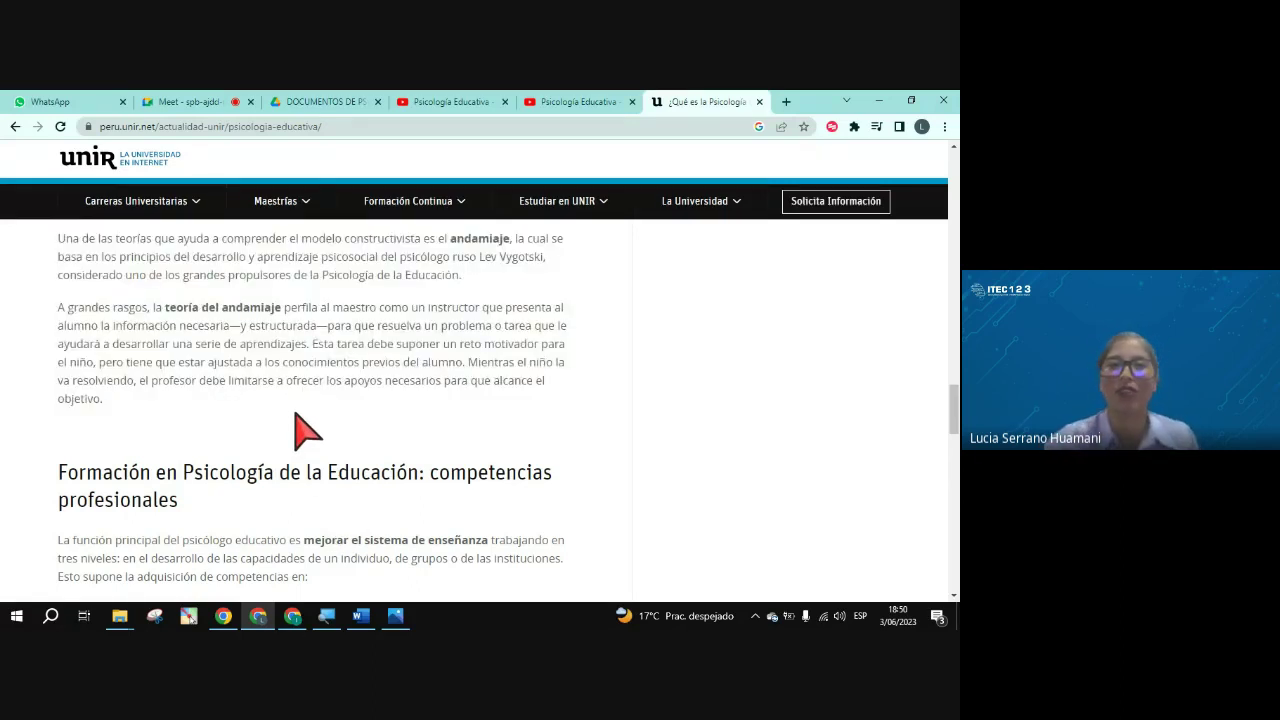
pyautogui.scroll(5, 305, 430)
pyautogui.scroll(15, 305, 430)
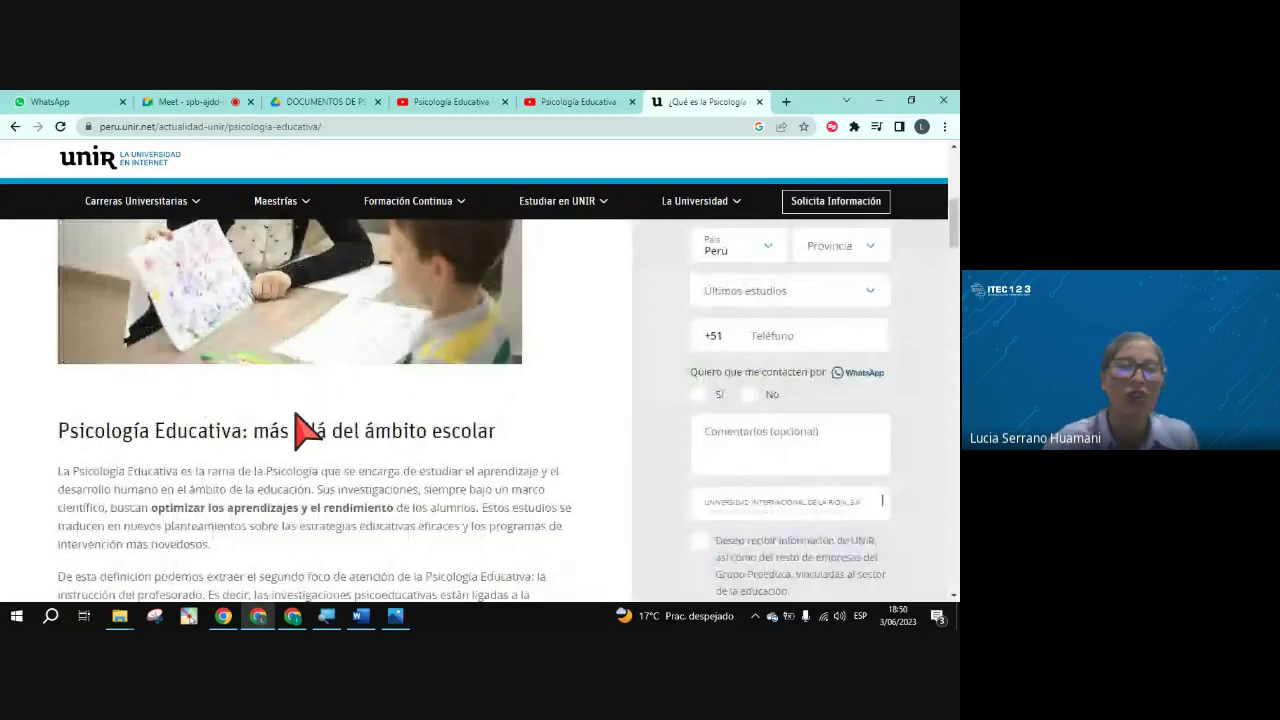
pyautogui.scroll(5, 294, 414)
pyautogui.scroll(-4, 294, 414)
pyautogui.scroll(3, 447, 487)
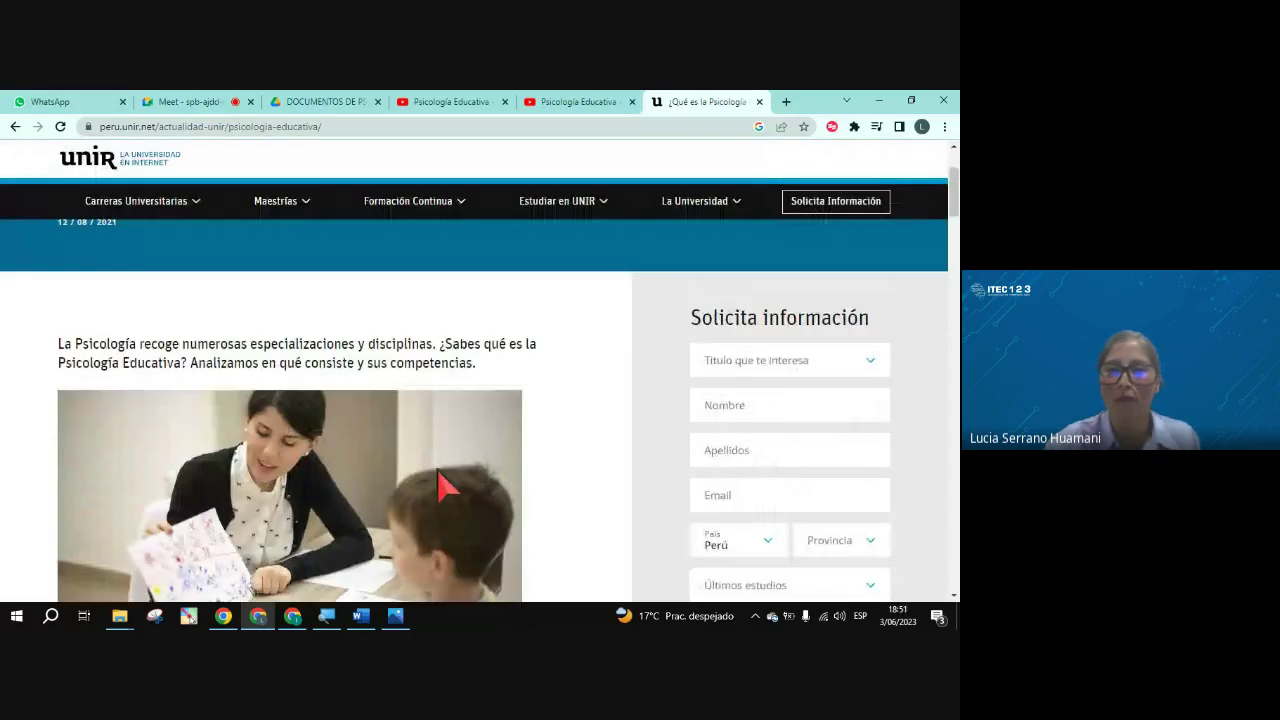
pyautogui.scroll(-1, 500, 505)
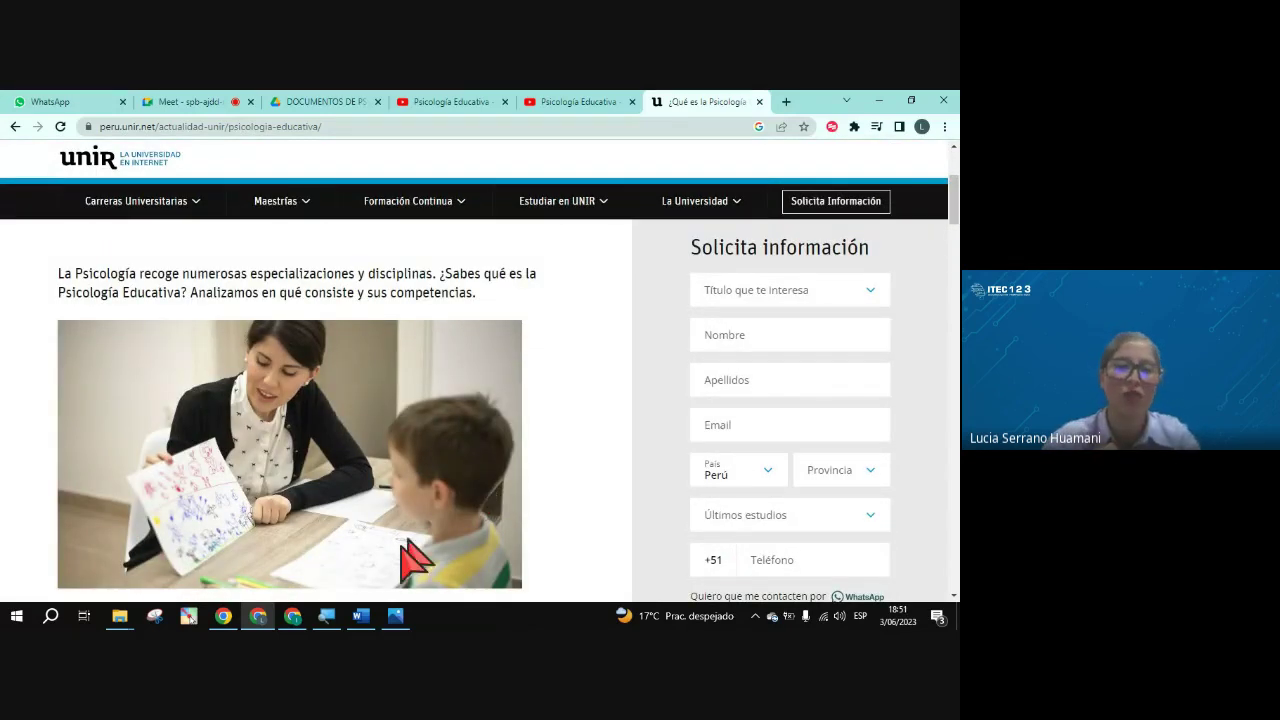
# Switch to the Word document and select the word psicólogos in the paragraph beside the yellow-framed picture on page 2.
pyautogui.click(363, 615)
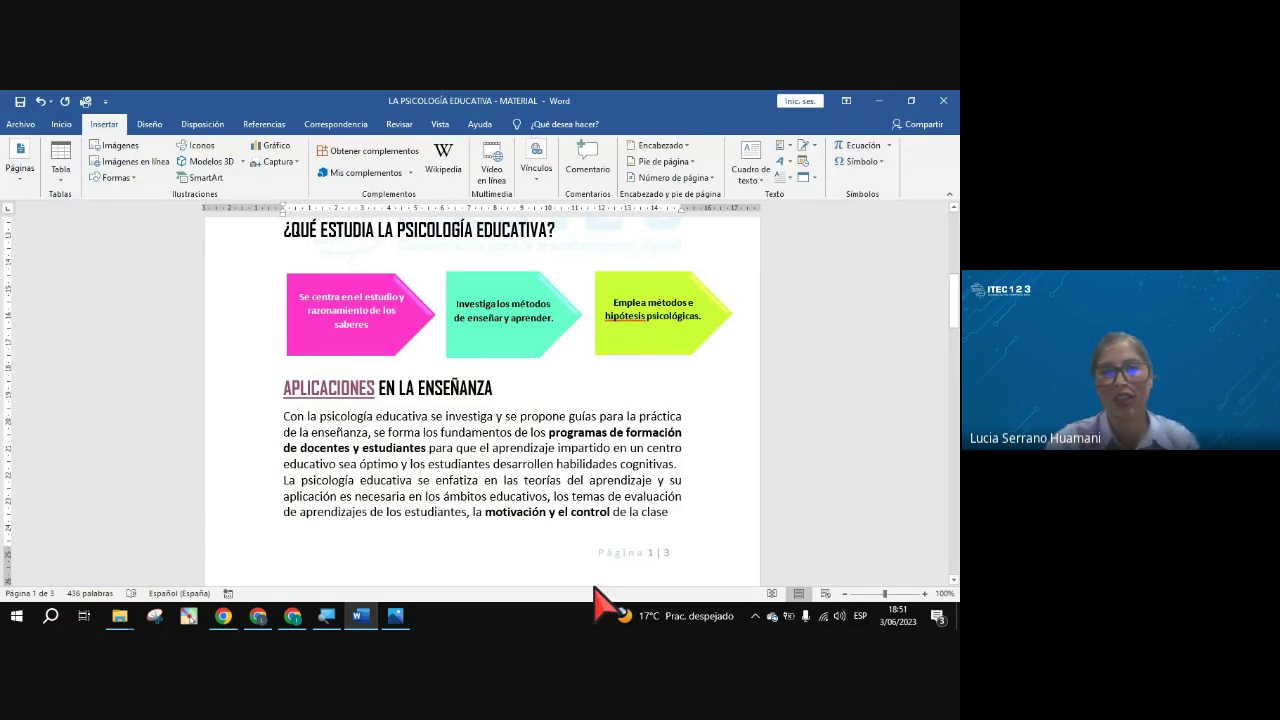
pyautogui.scroll(-5, 552, 500)
pyautogui.scroll(-5, 552, 500)
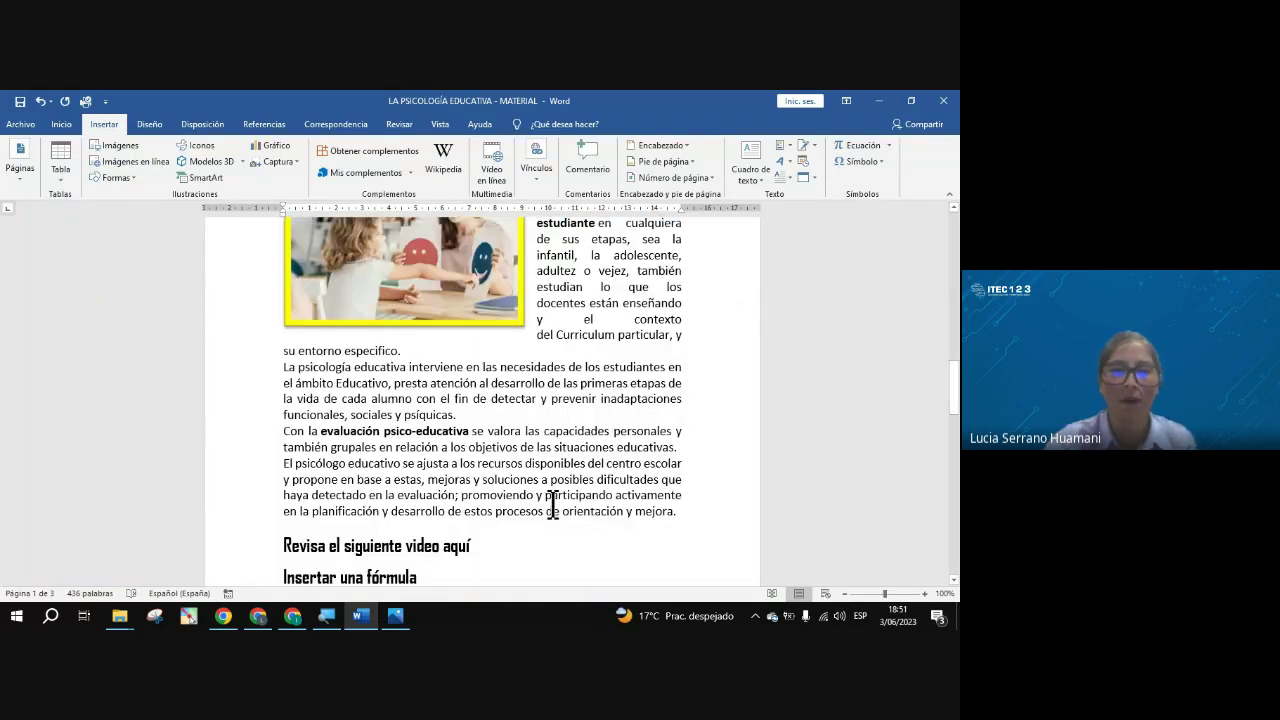
pyautogui.scroll(-1, 540, 504)
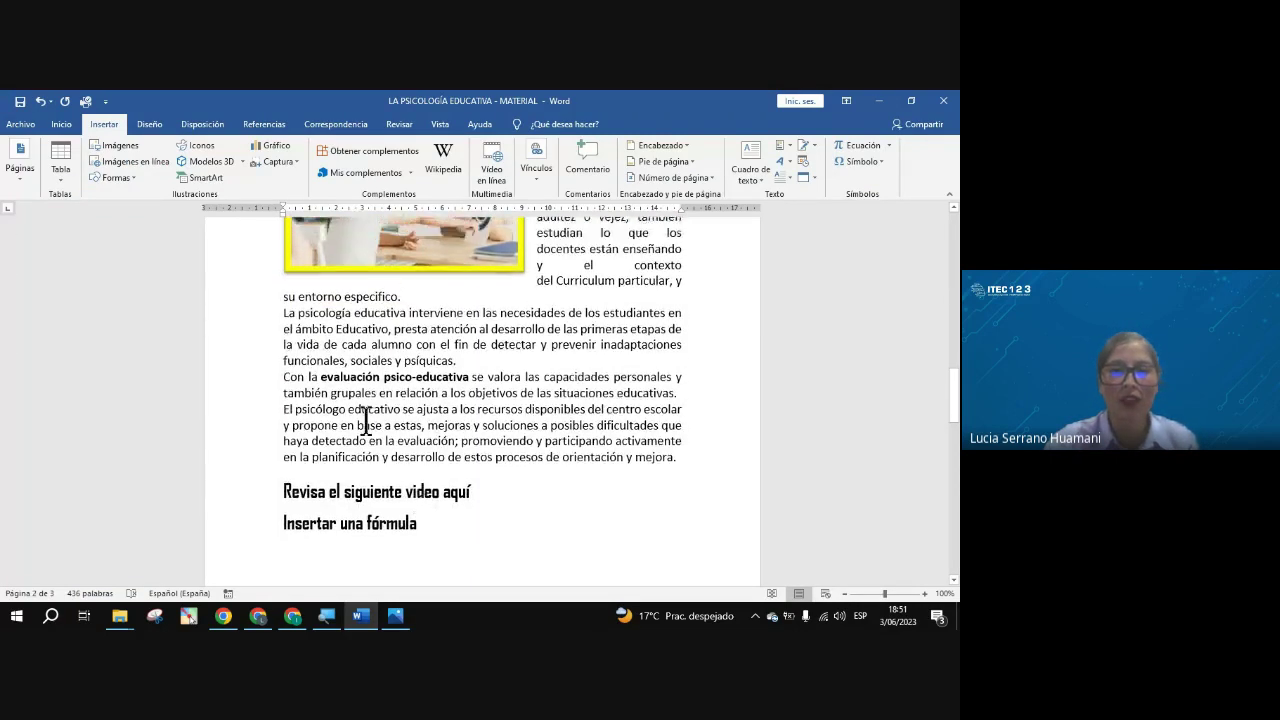
pyautogui.scroll(5, 552, 462)
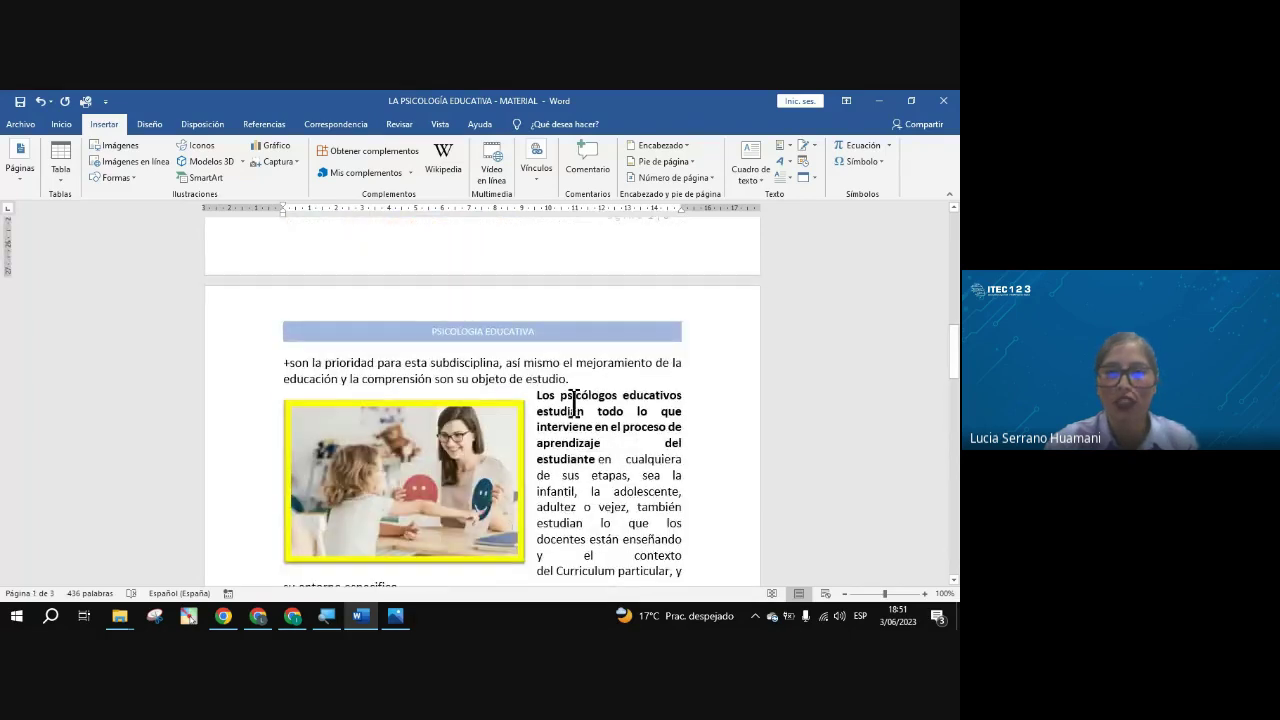
pyautogui.doubleClick(590, 395)
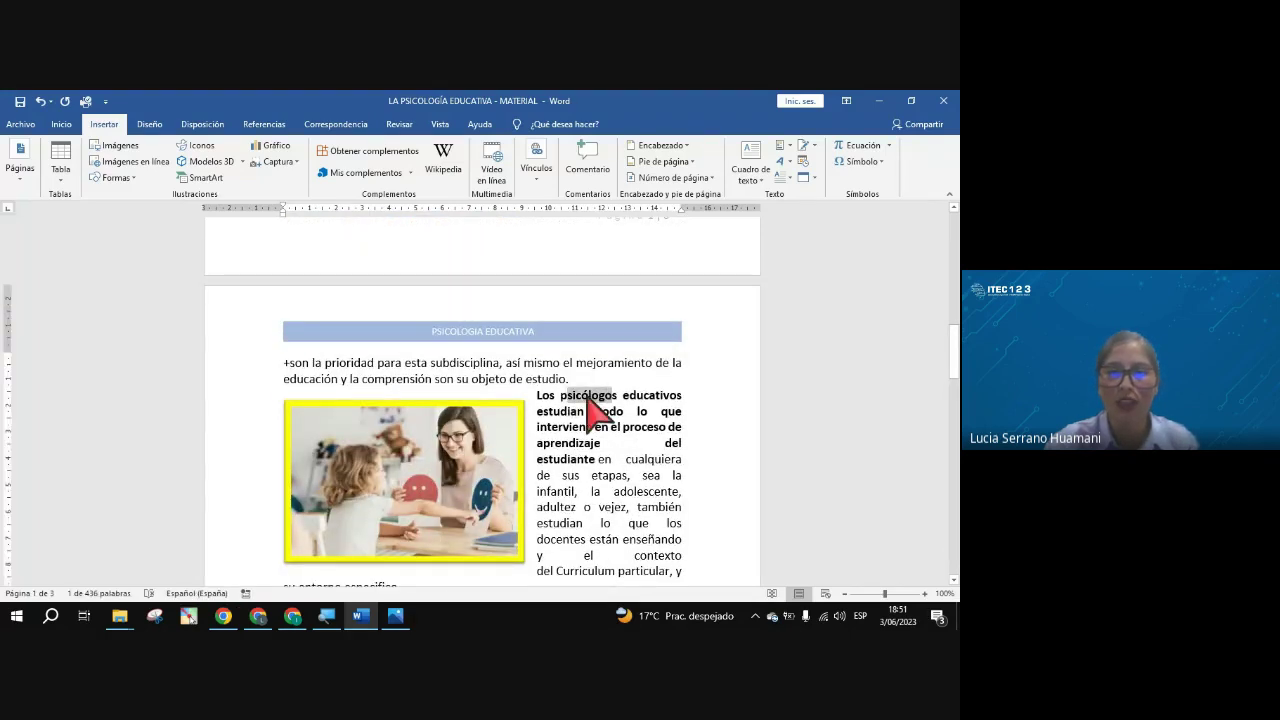
pyautogui.moveTo(560, 398); pyautogui.dragTo(617, 395)
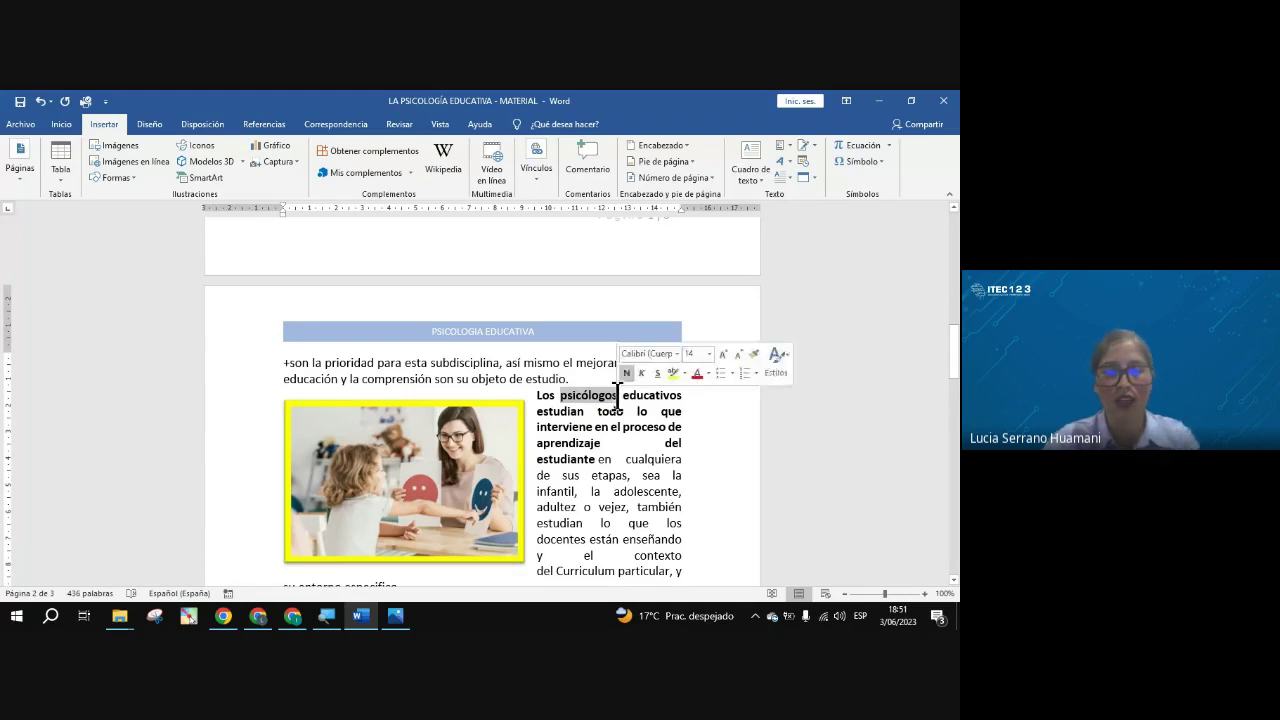
# Switch back to Chrome and copy the full web address of the UNIR article on Psicología Educativa.
pyautogui.hotkey('alt', 'Tab')
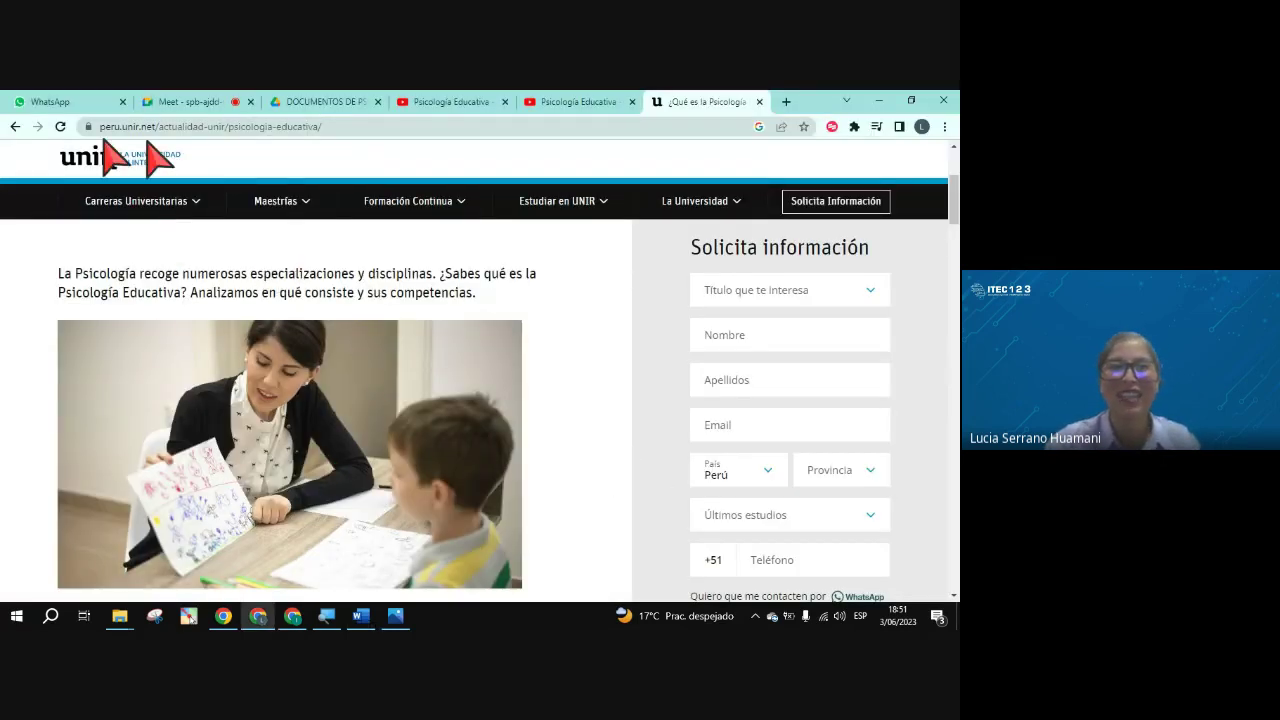
pyautogui.moveTo(335, 624)
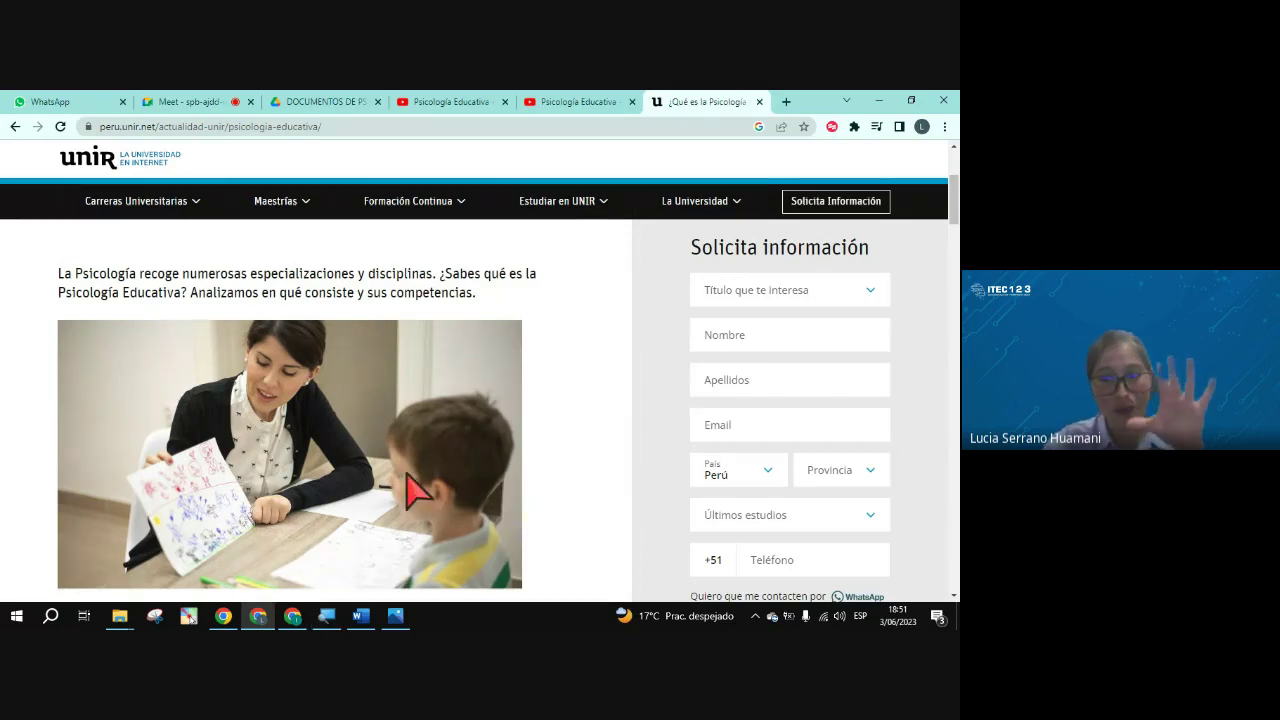
pyautogui.press('super+plus')
pyautogui.press('super+plus')
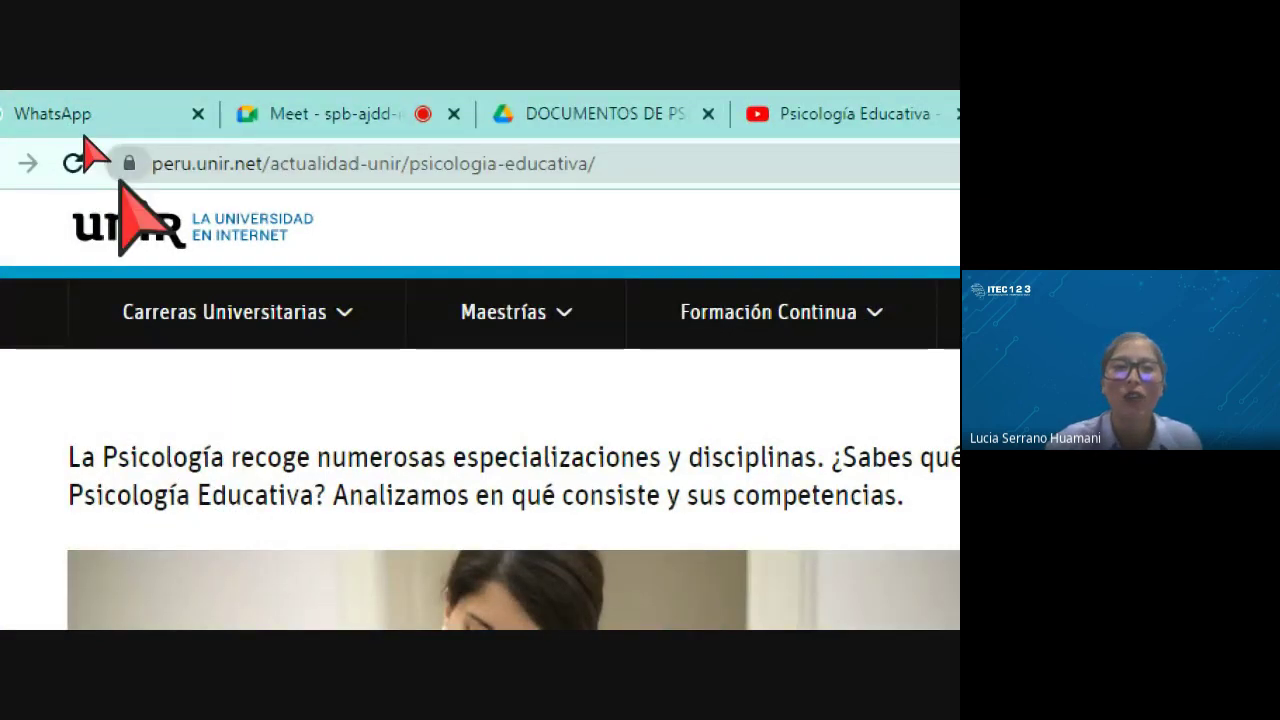
pyautogui.click(376, 163)
pyautogui.press('super+c')
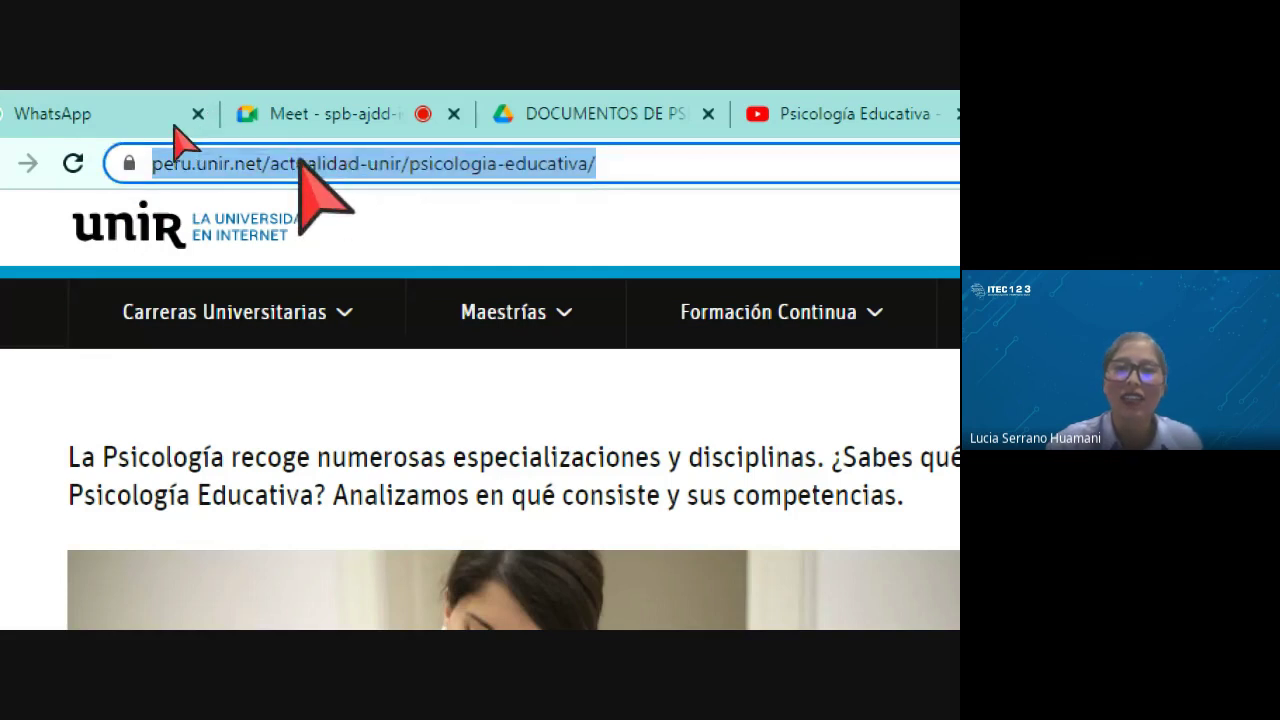
pyautogui.rightClick(368, 162)
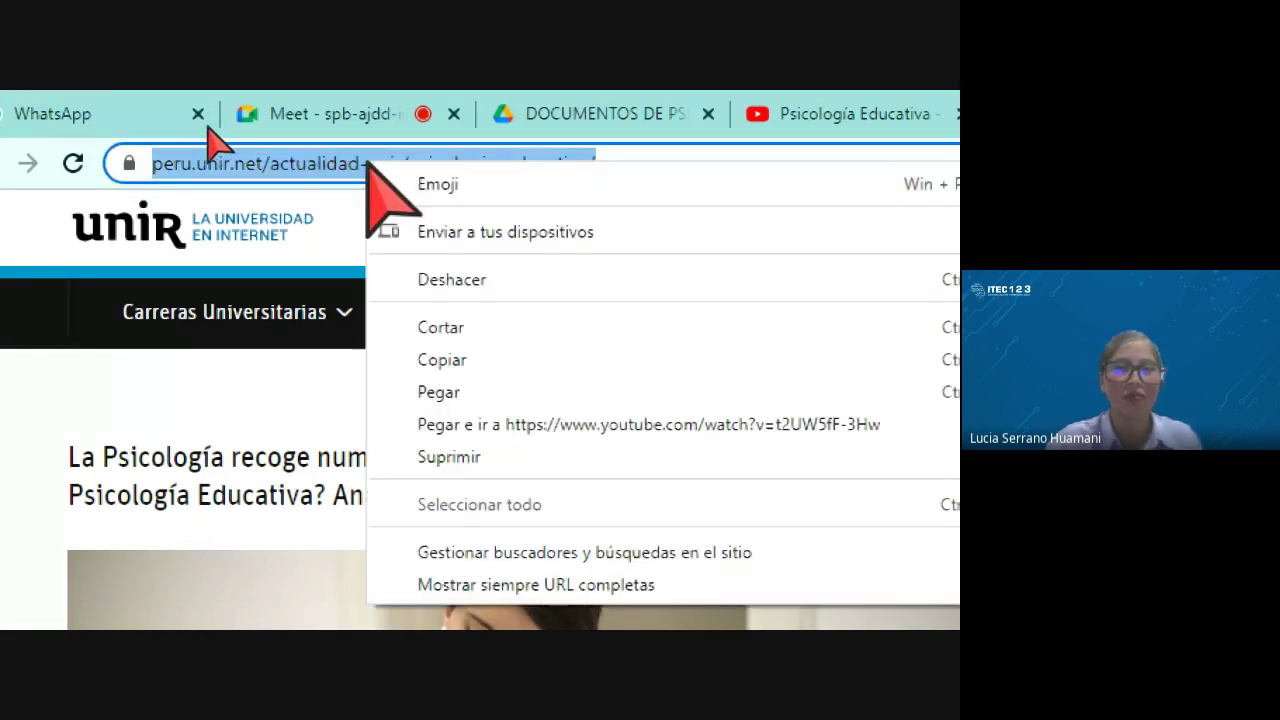
pyautogui.click(418, 365)
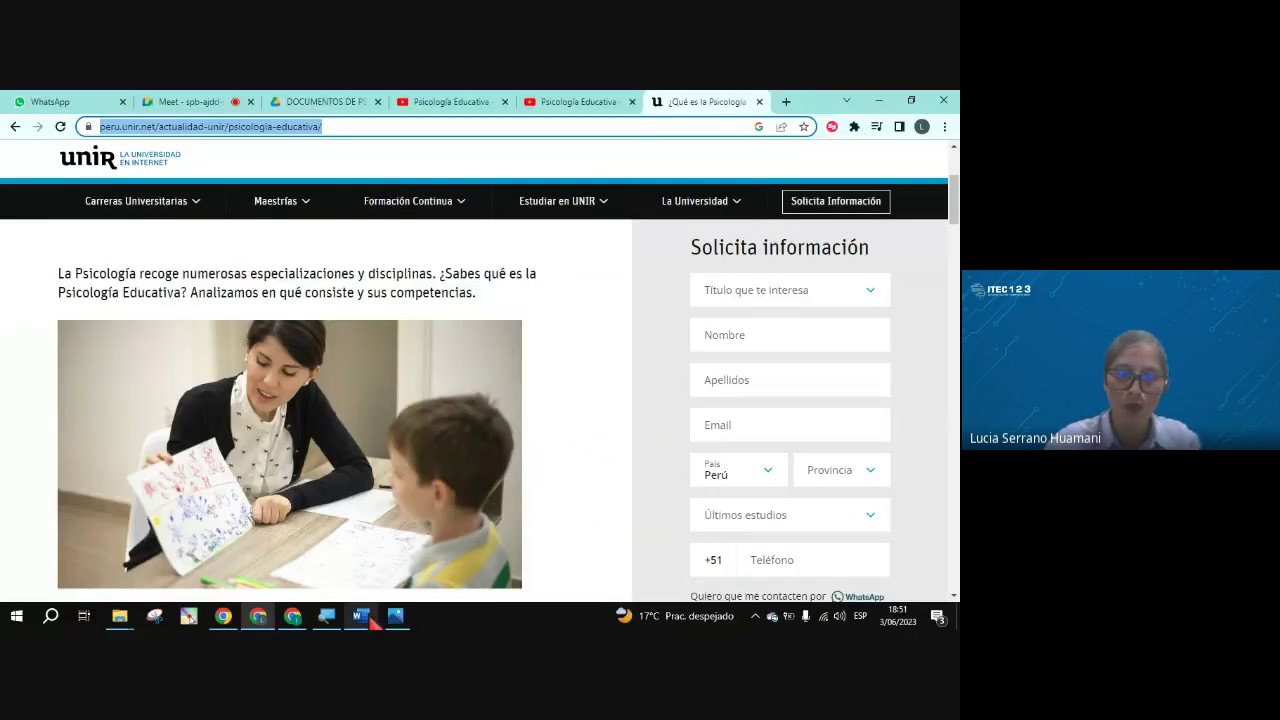
pyautogui.click(358, 612)
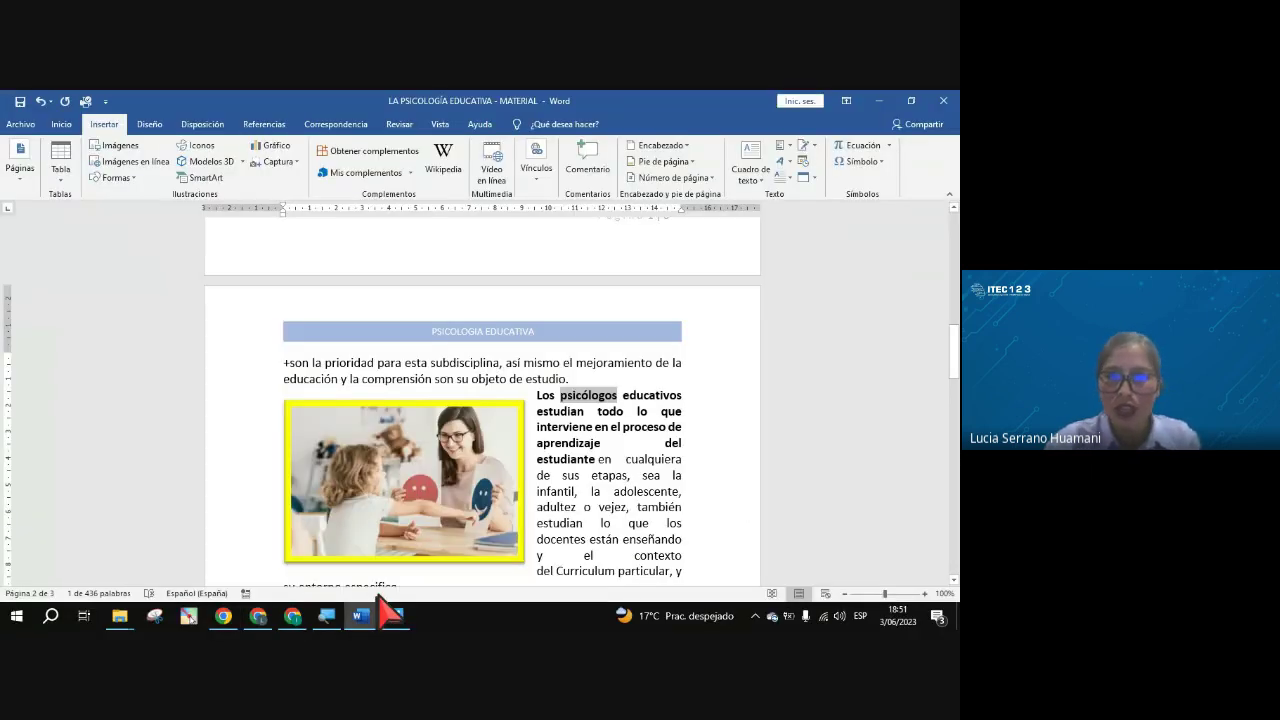
pyautogui.click(597, 411)
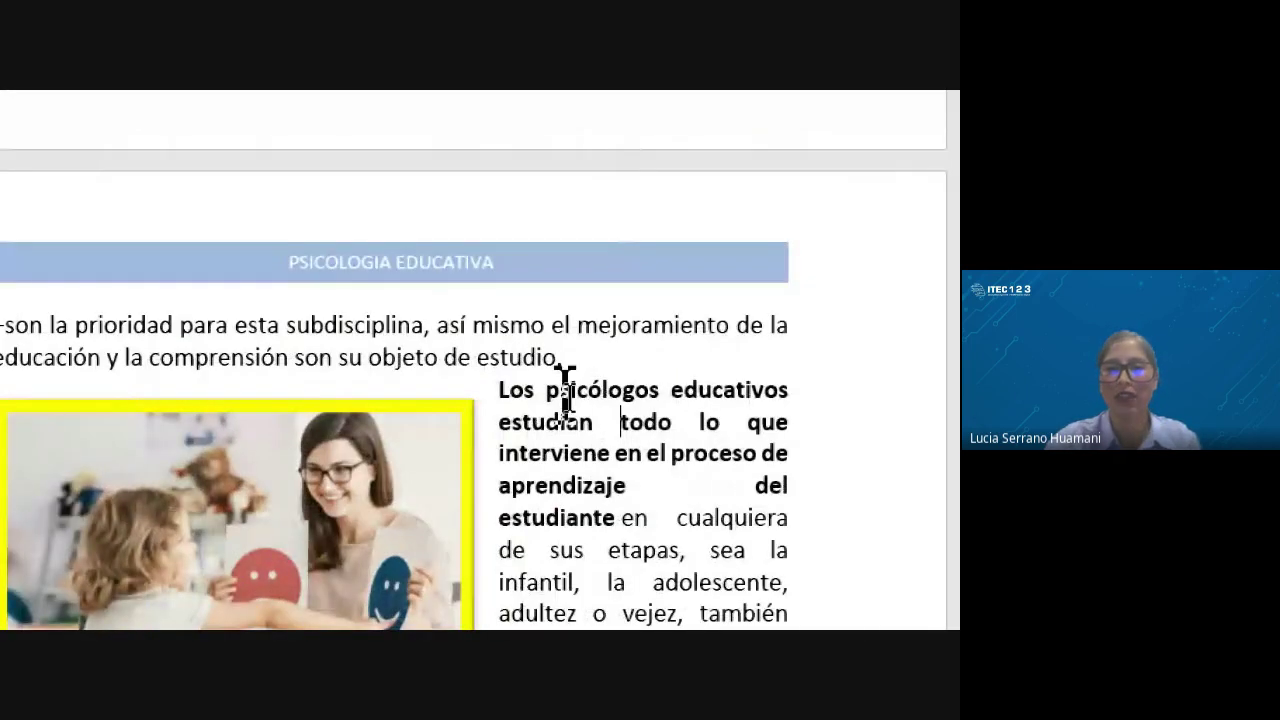
pyautogui.moveTo(565, 390); pyautogui.dragTo(650, 412)
pyautogui.doubleClick(595, 393)
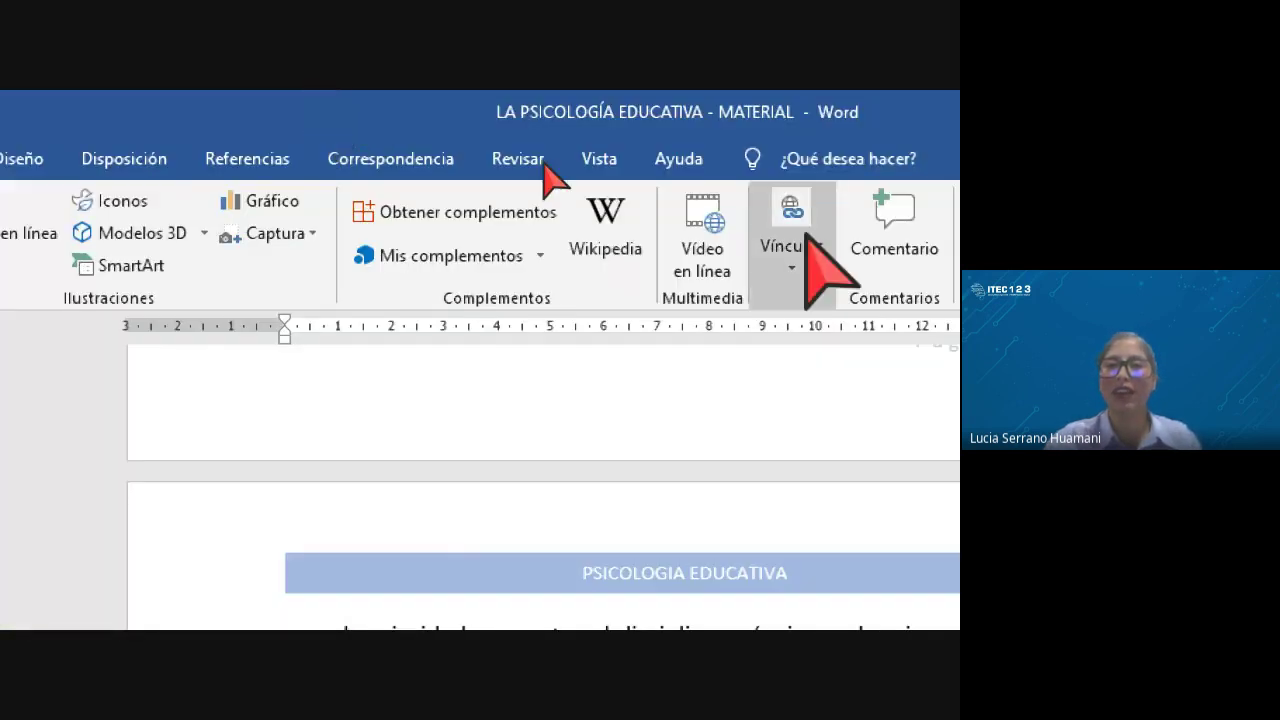
pyautogui.click(800, 245)
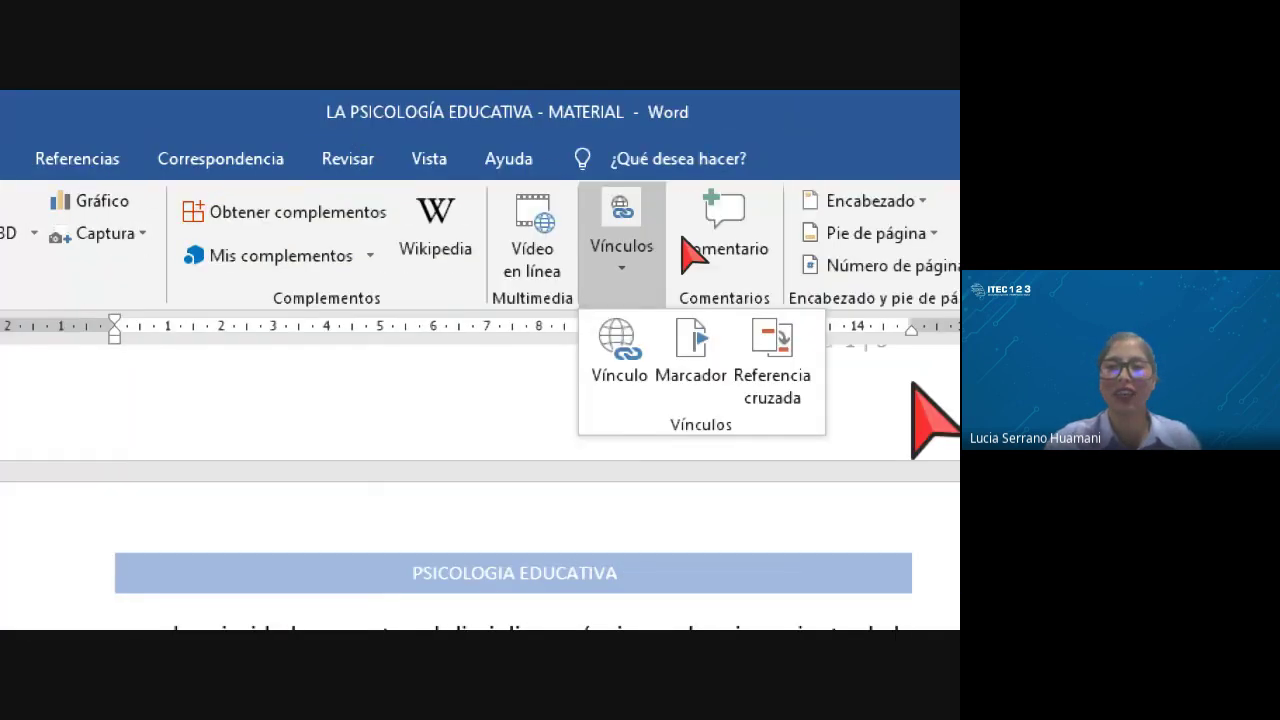
pyautogui.click(622, 352)
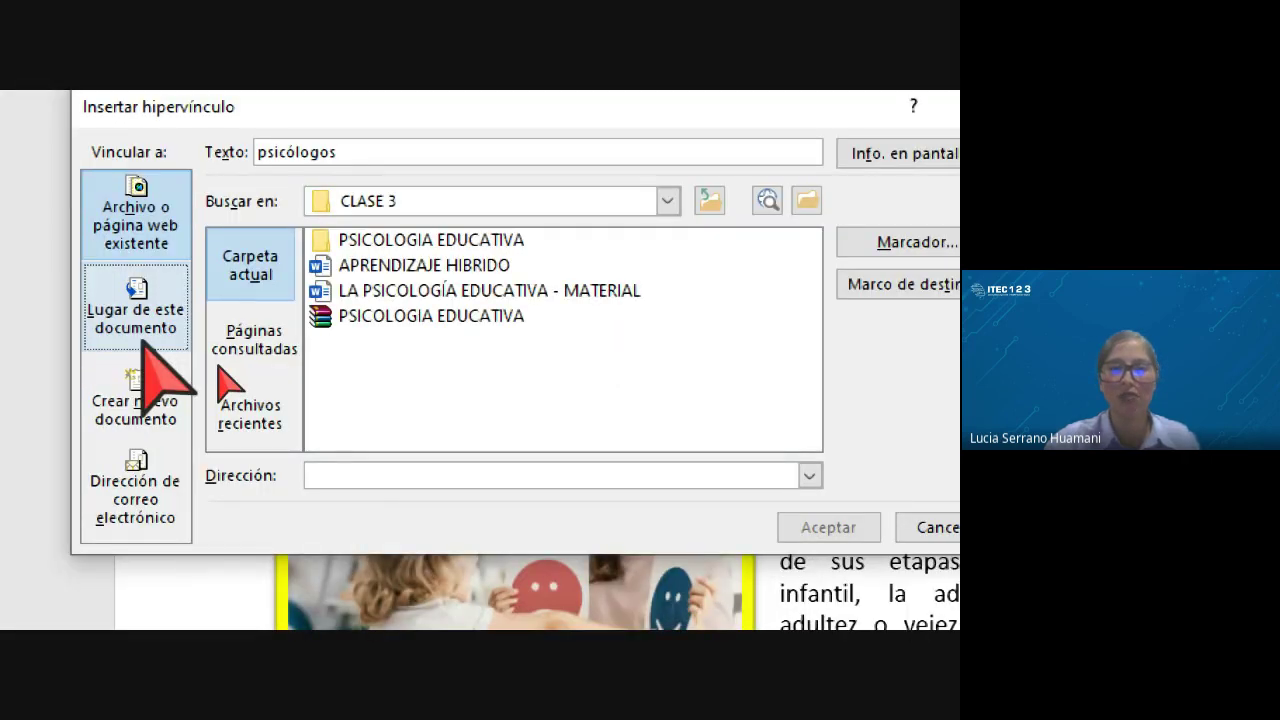
pyautogui.click(314, 476)
pyautogui.rightClick(314, 476)
pyautogui.click(237, 551)
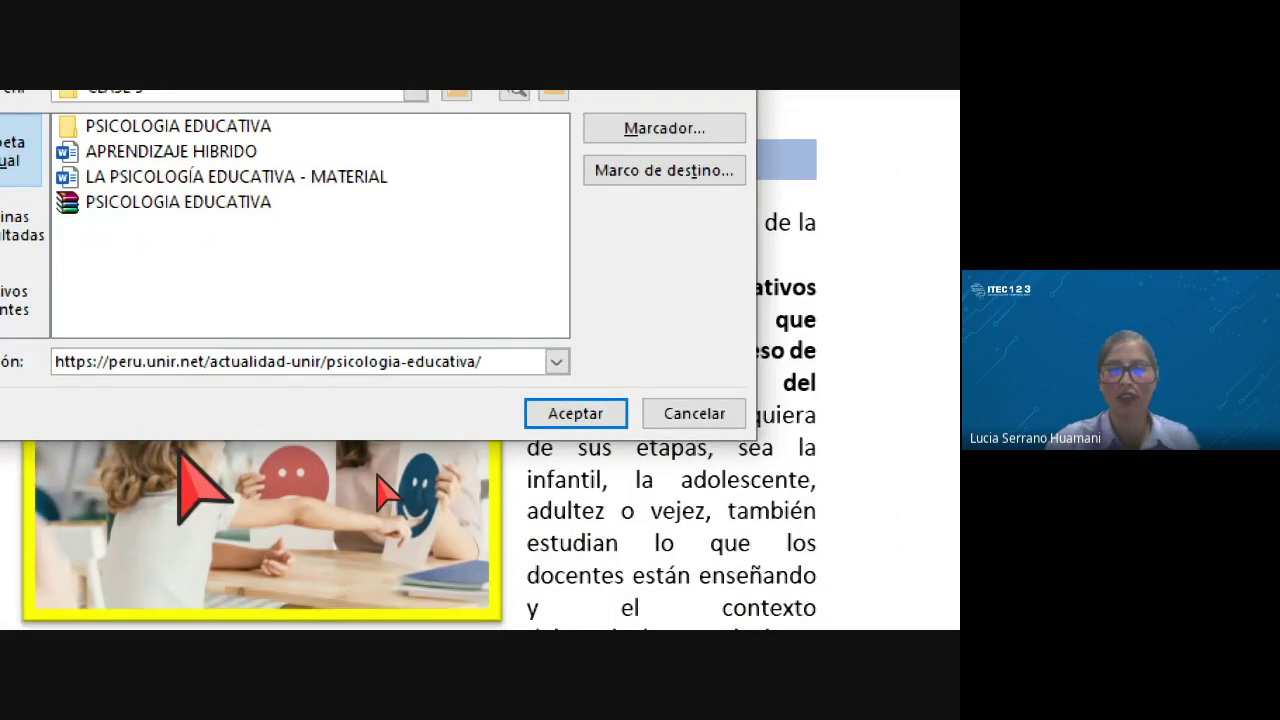
pyautogui.click(575, 412)
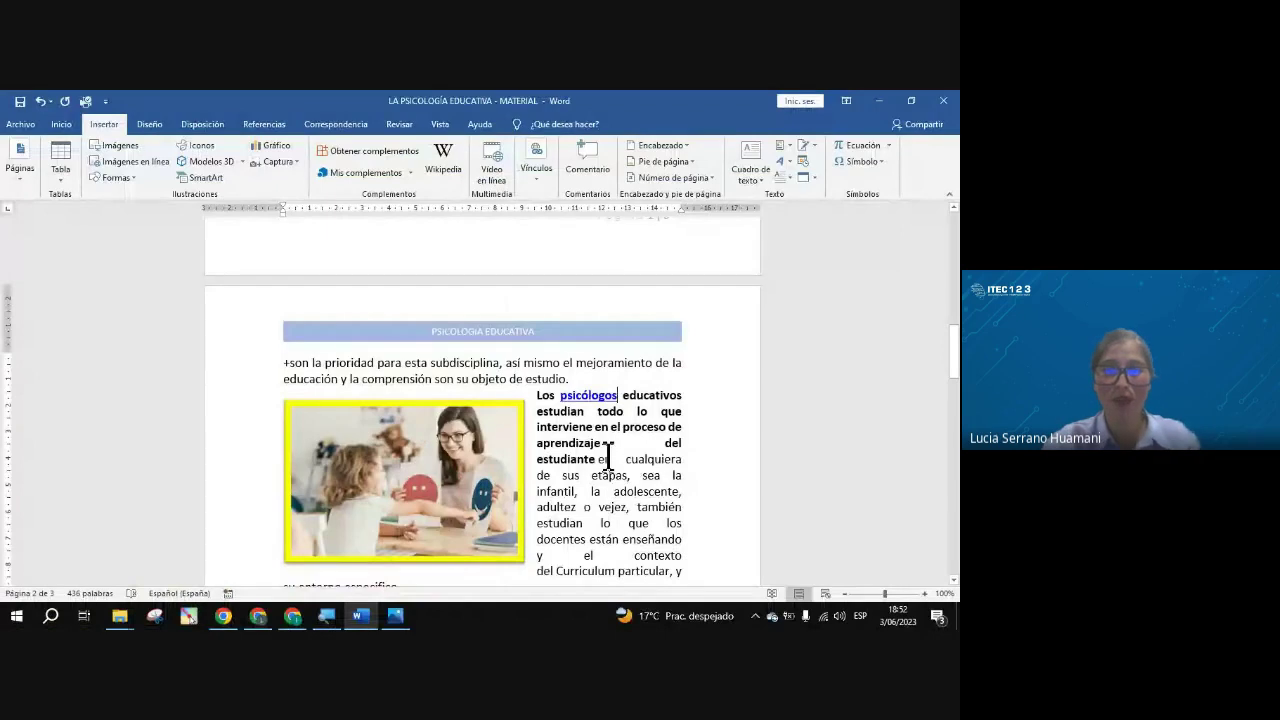
pyautogui.moveTo(592, 399)
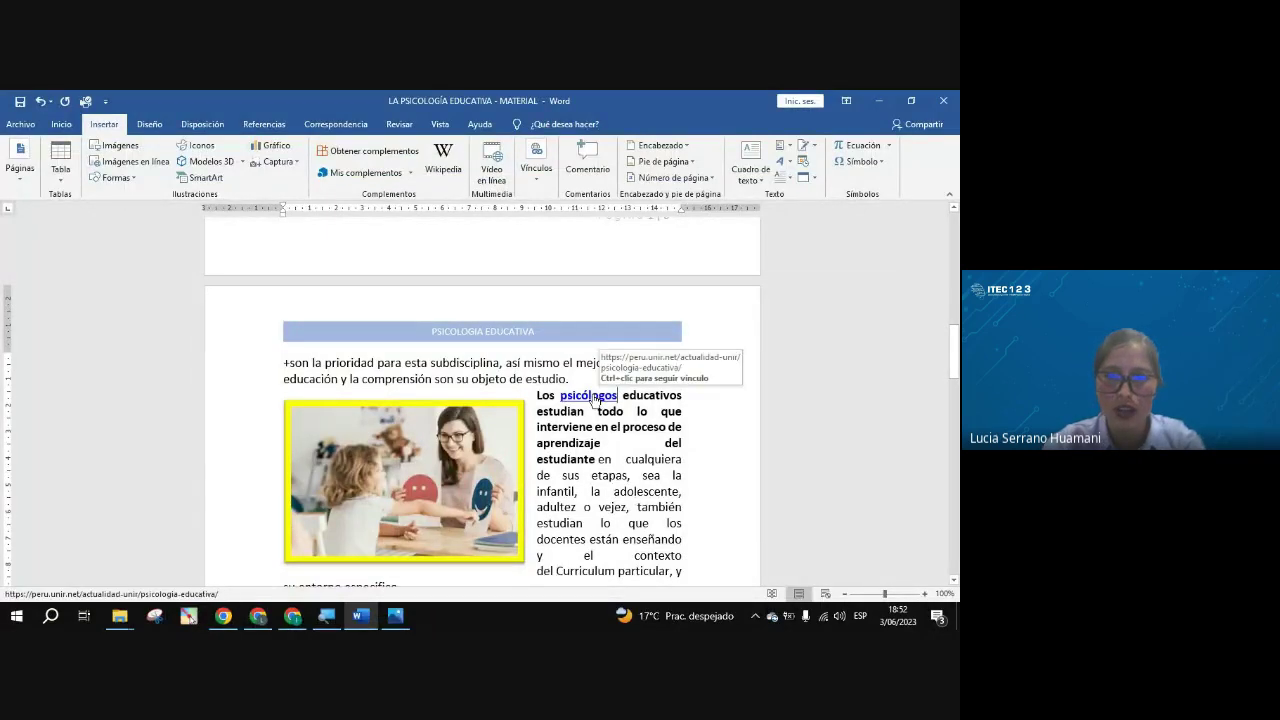
# Follow the hyperlink on psicólogos and examine the UNIR article down to the section El modelo constructivista en la psicología educativa.
pyautogui.moveTo(592, 399); pyautogui.dragTo(630, 455)
pyautogui.click(603, 411)
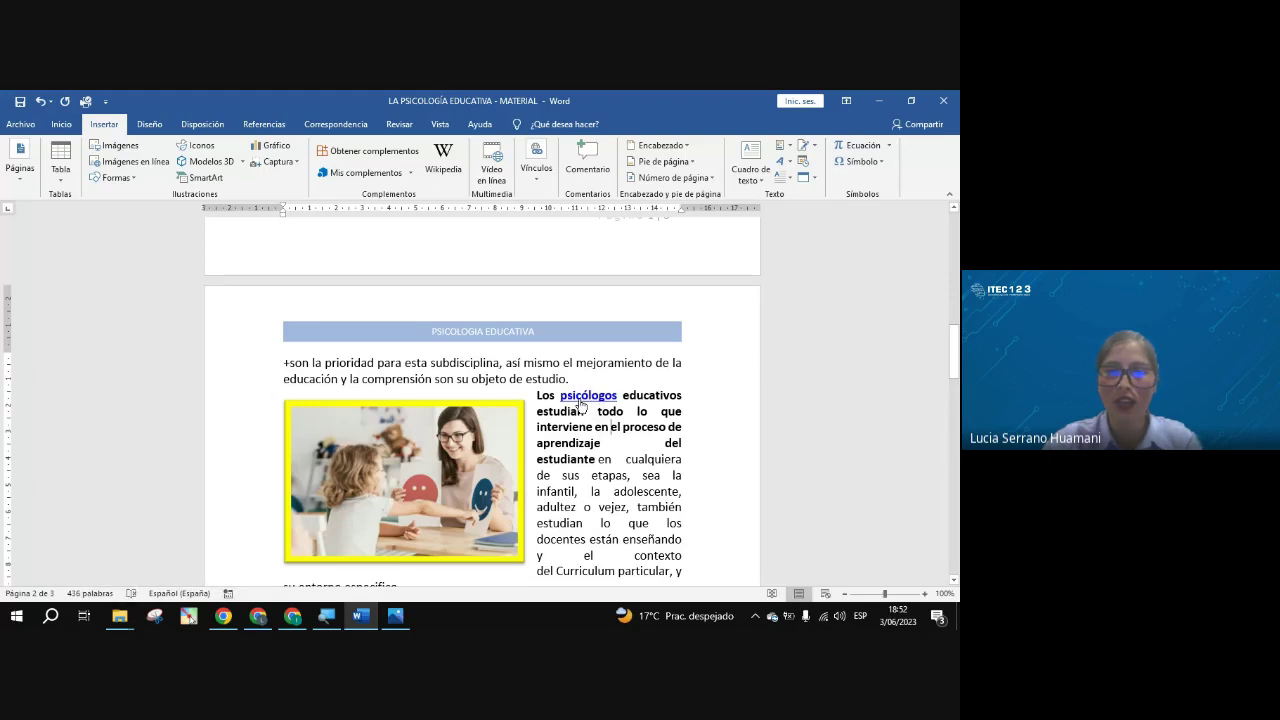
pyautogui.click(580, 397)
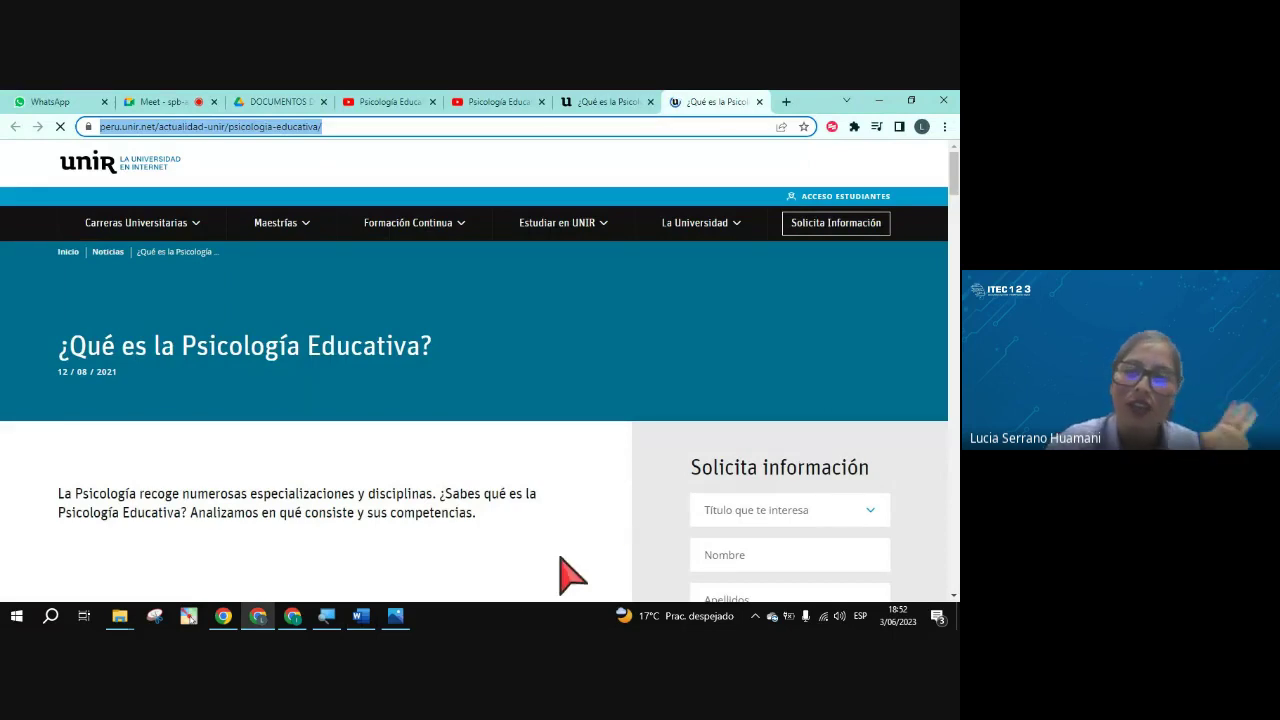
pyautogui.scroll(-2, 584, 550)
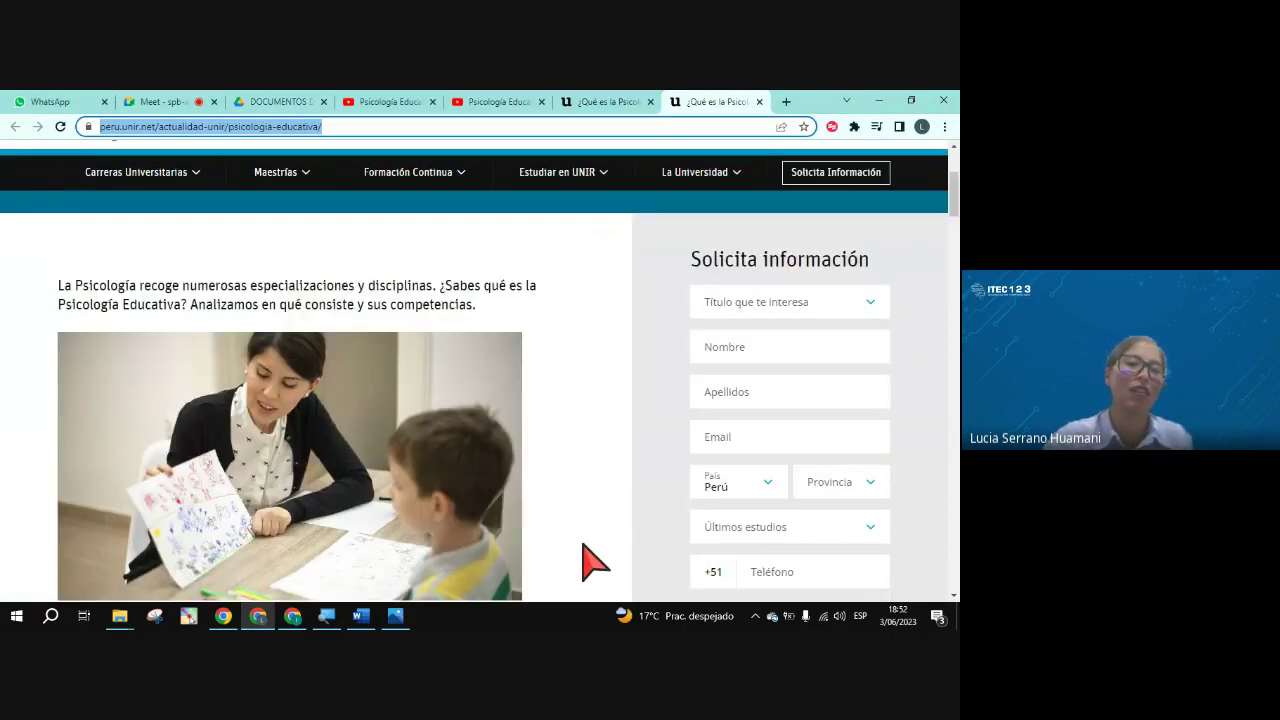
pyautogui.scroll(-1, 595, 562)
pyautogui.scroll(-8, 595, 562)
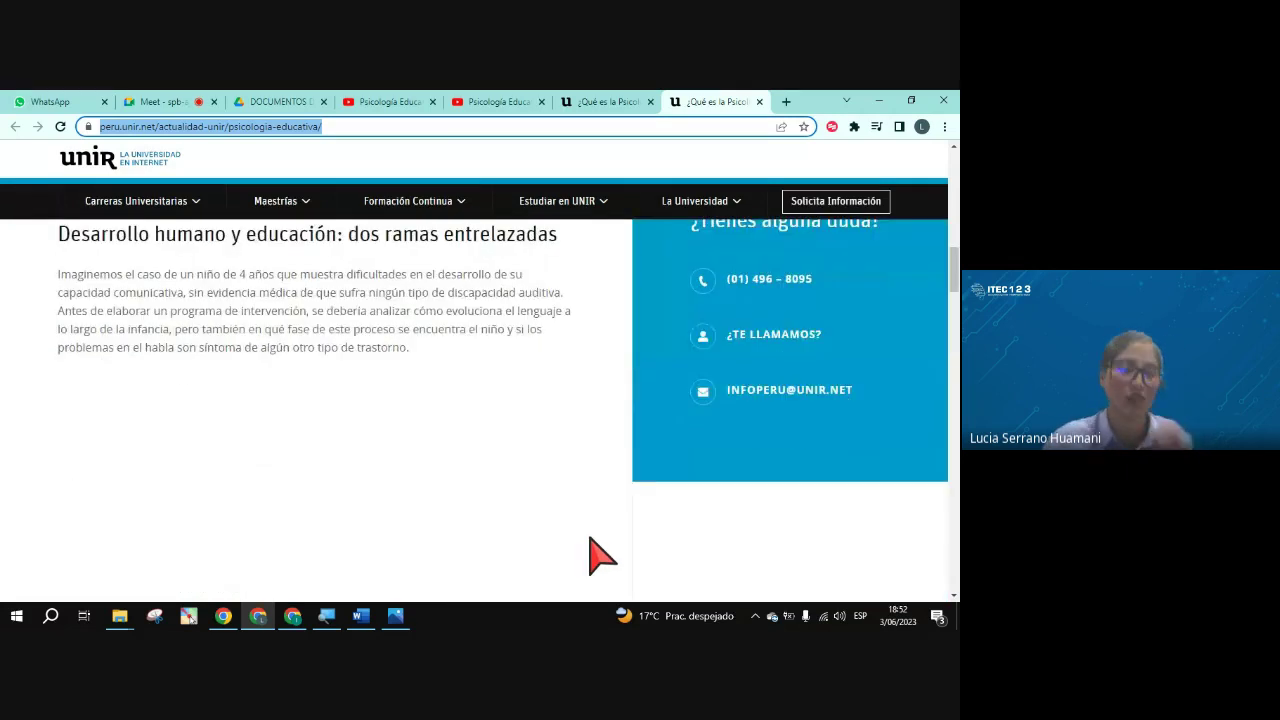
pyautogui.scroll(-3, 600, 555)
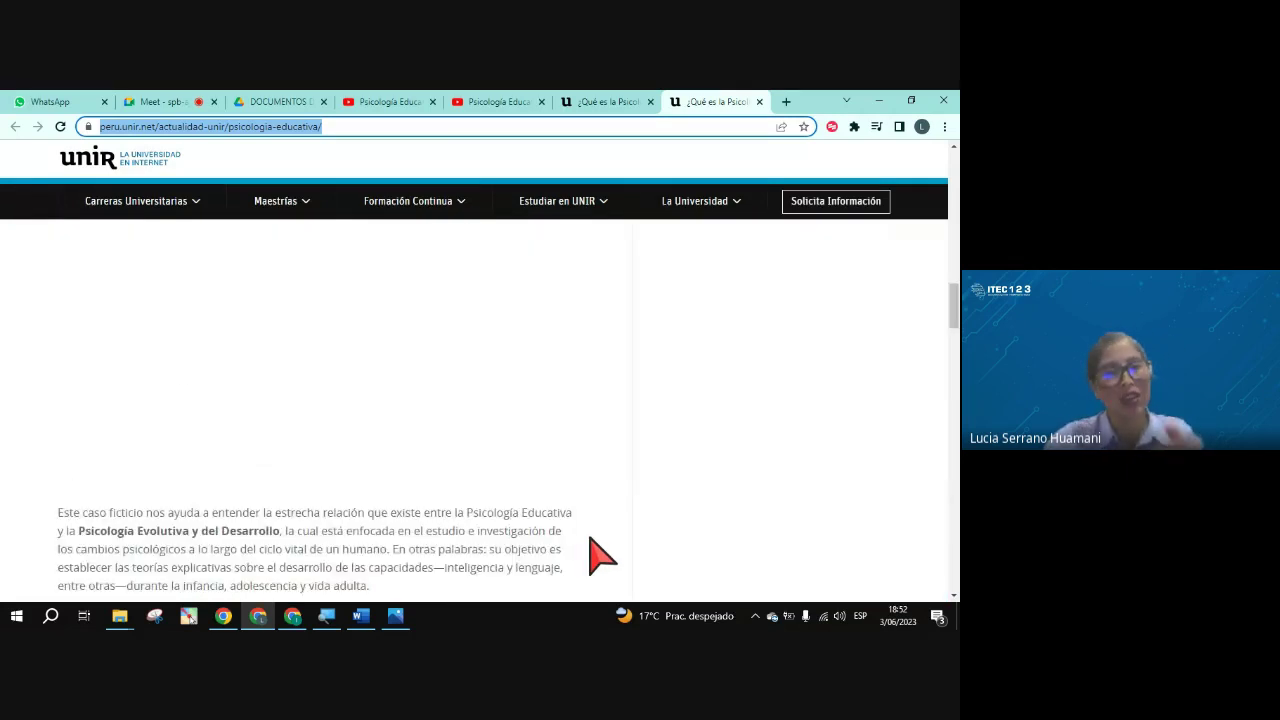
pyautogui.scroll(-5, 600, 555)
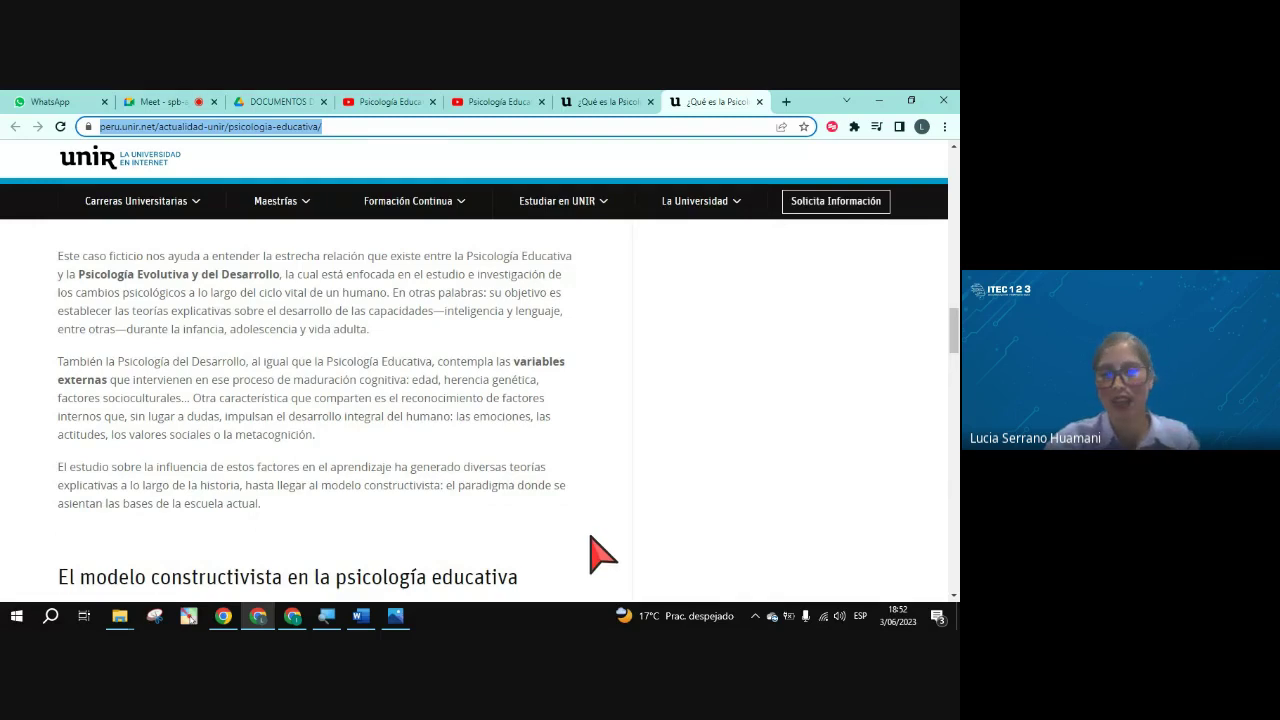
pyautogui.scroll(-2, 603, 553)
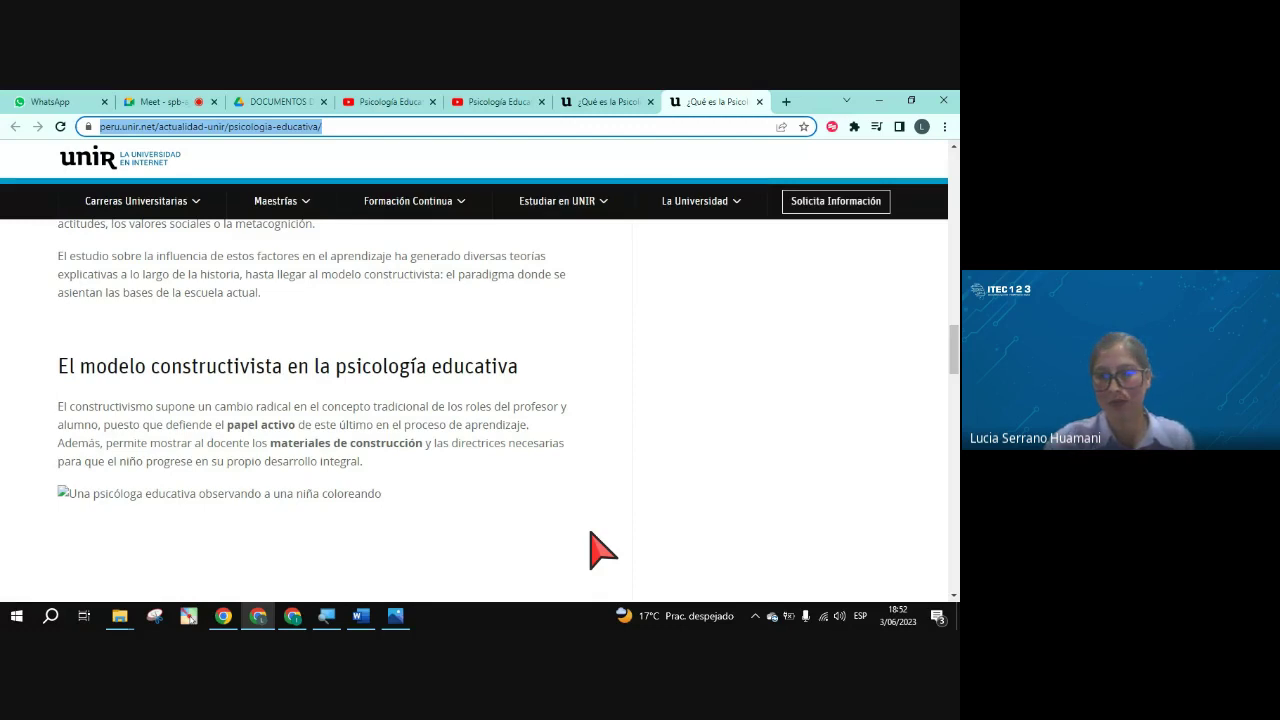
pyautogui.scroll(1, 603, 553)
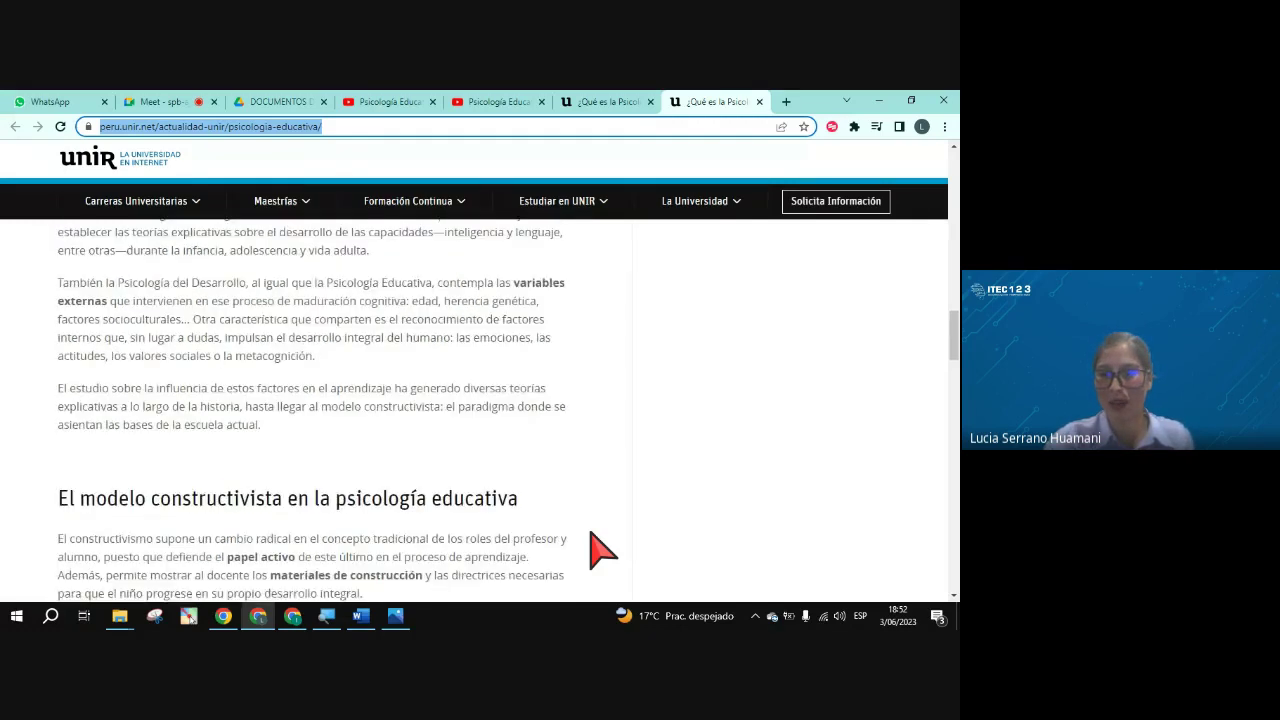
# Switch back to the Word document and return to its opening heading La Psicología Educativa on page 1.
pyautogui.click(360, 615)
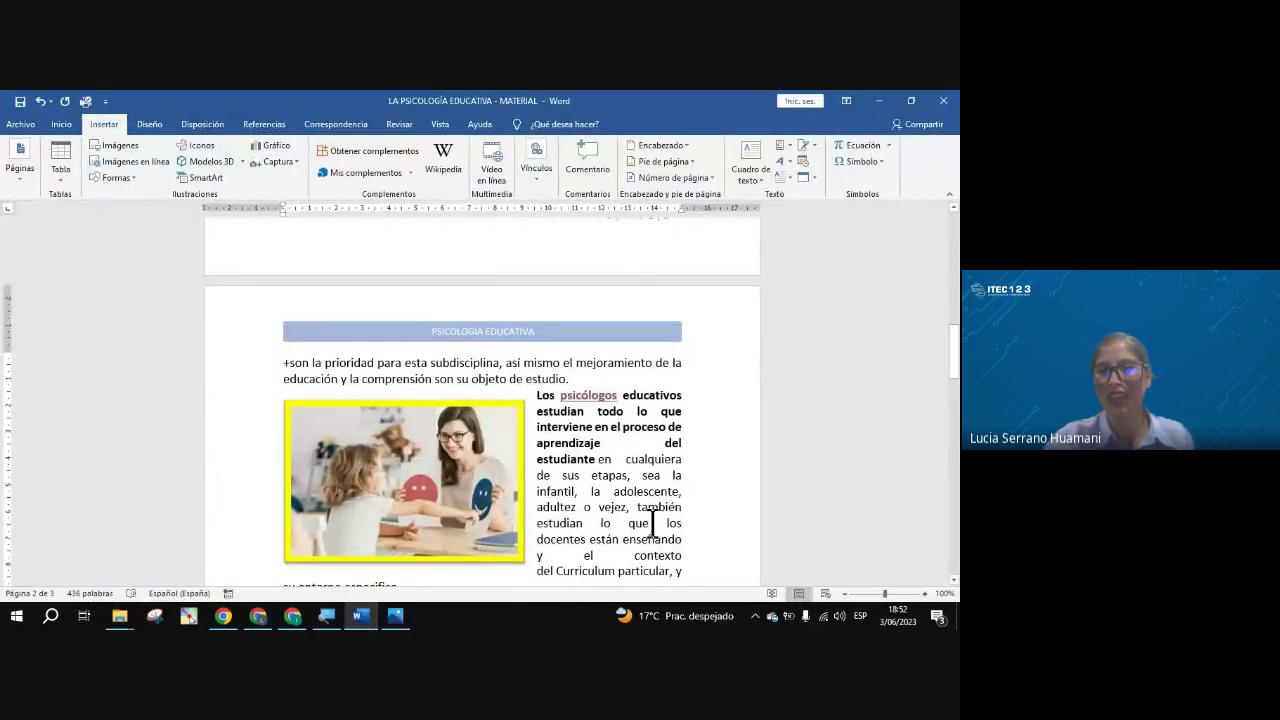
pyautogui.scroll(5, 652, 523)
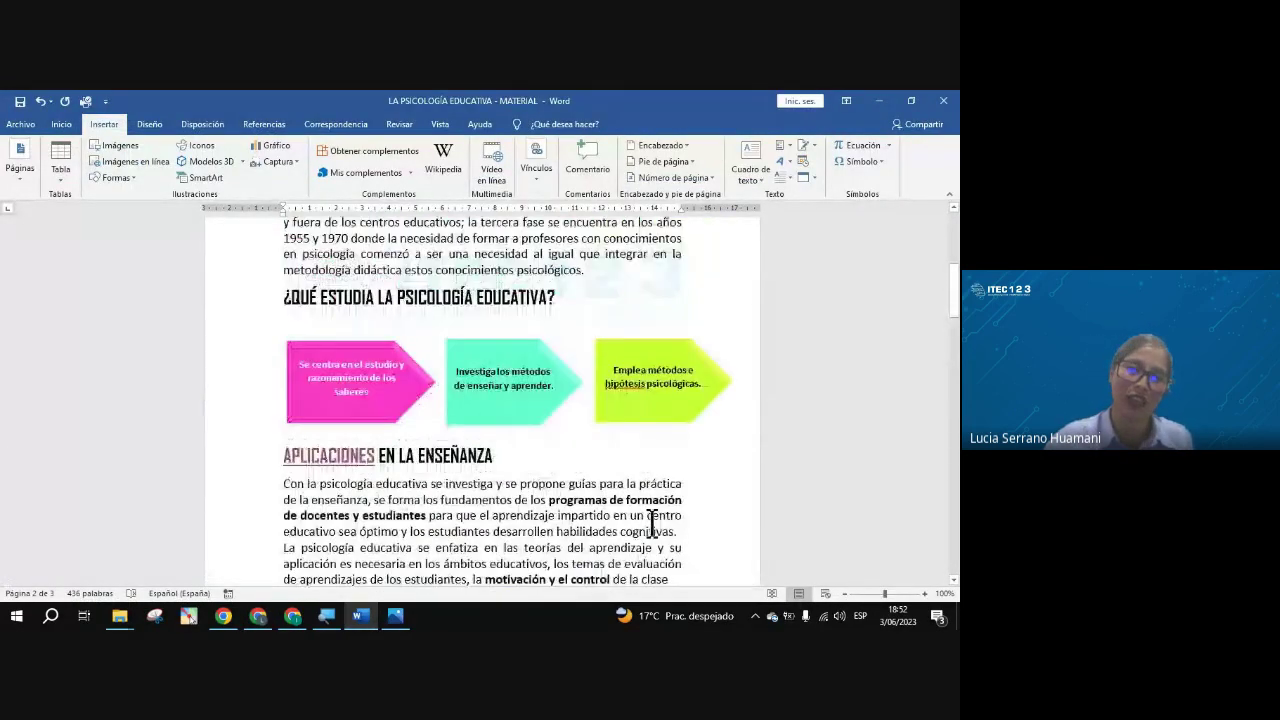
pyautogui.scroll(2, 645, 518)
pyautogui.scroll(4, 637, 512)
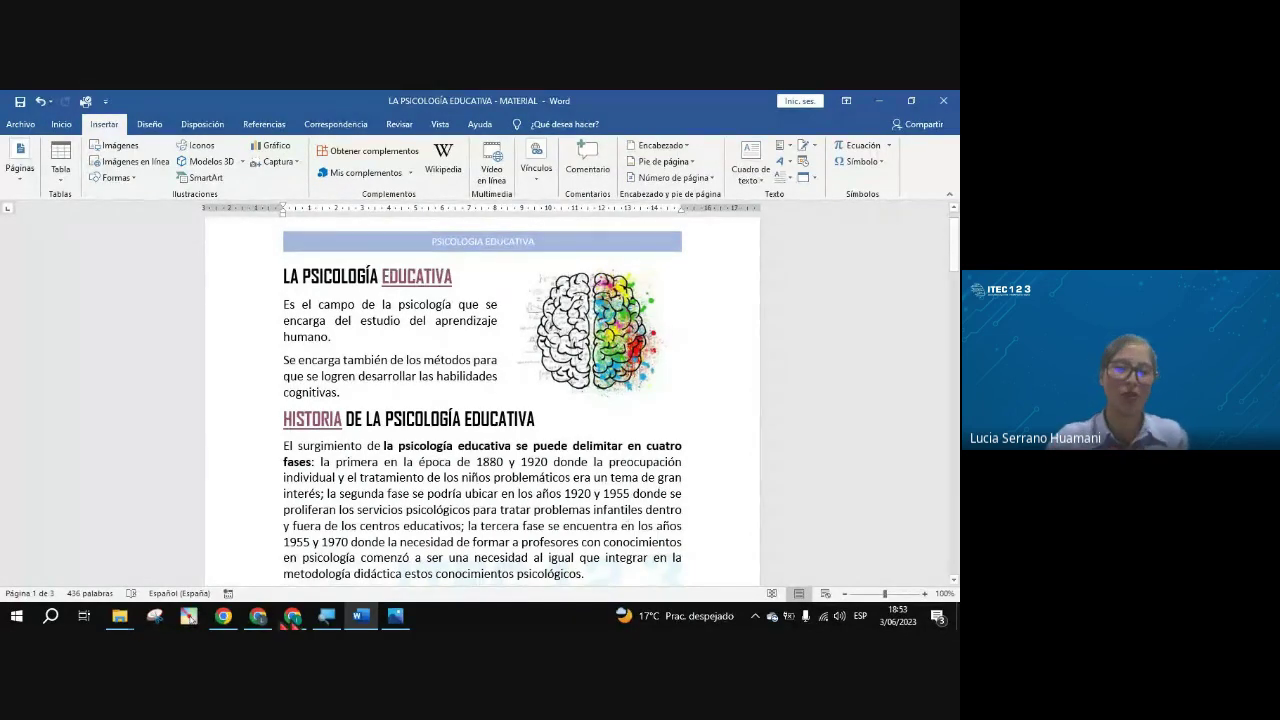
# Switch to the Google Meet call in Chrome and read the participants' chat messages about hyperlink options.
pyautogui.click(258, 617)
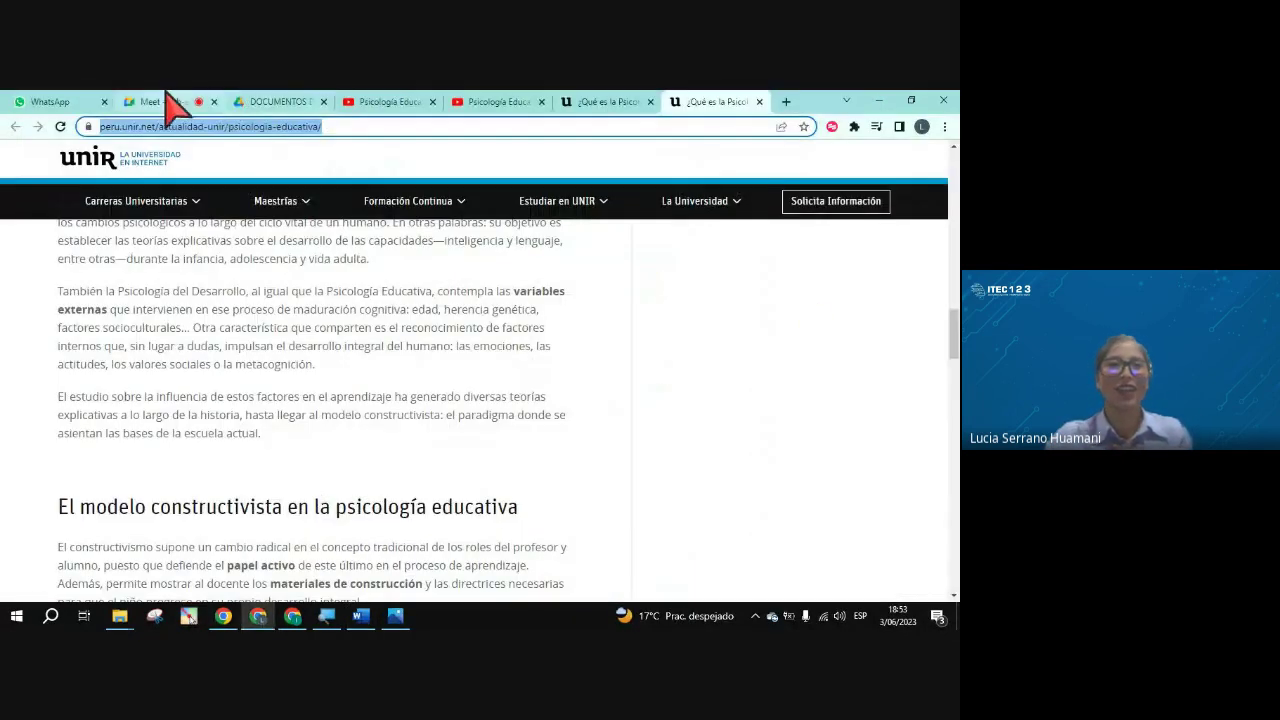
pyautogui.click(160, 101)
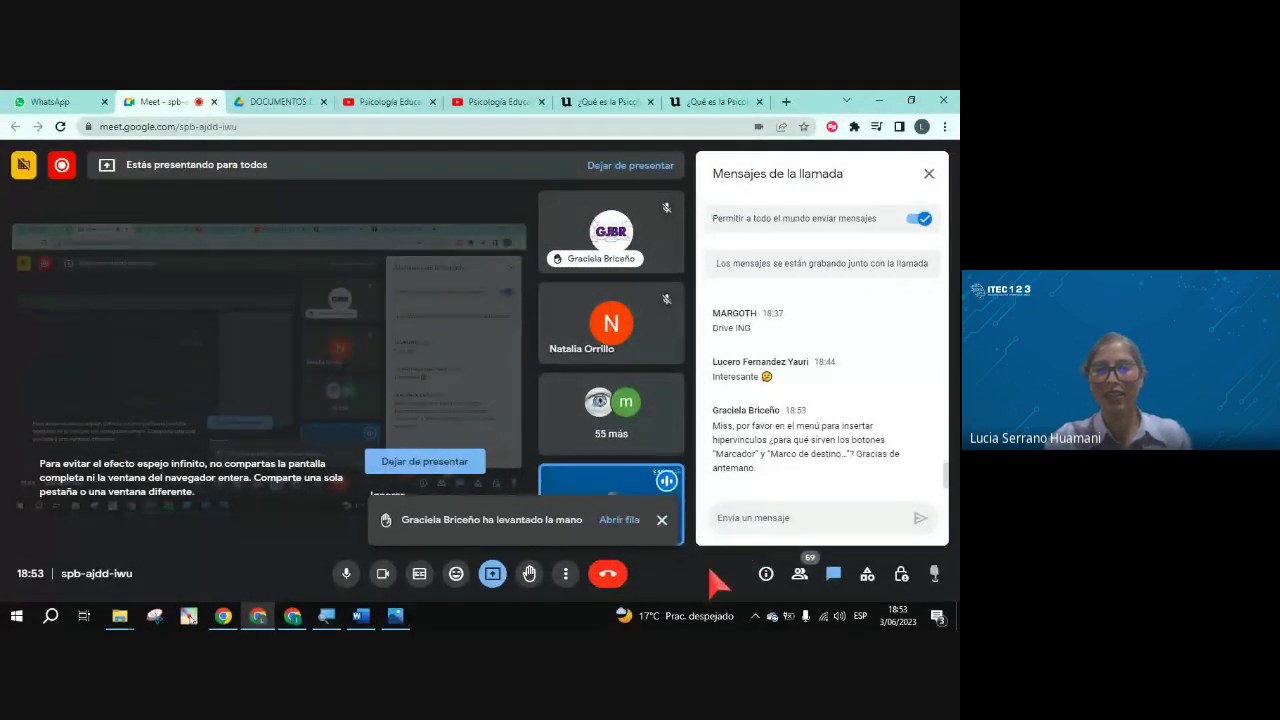
pyautogui.click(901, 575)
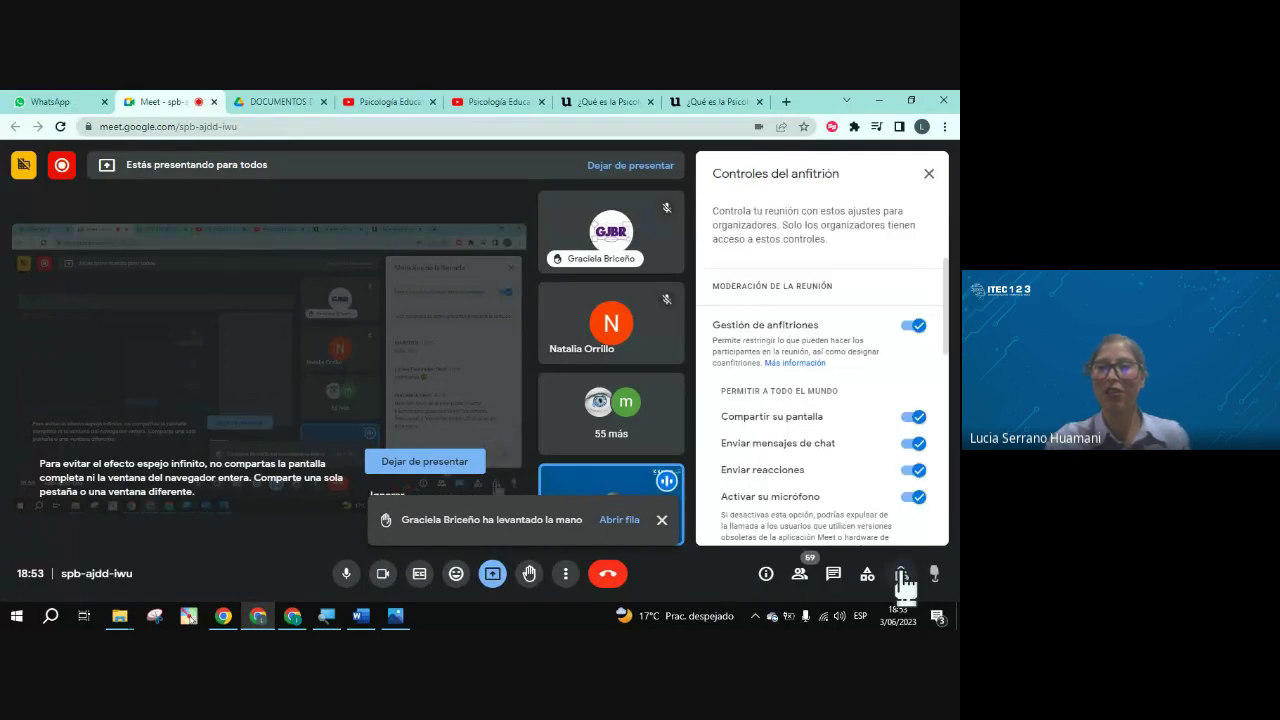
pyautogui.click(833, 574)
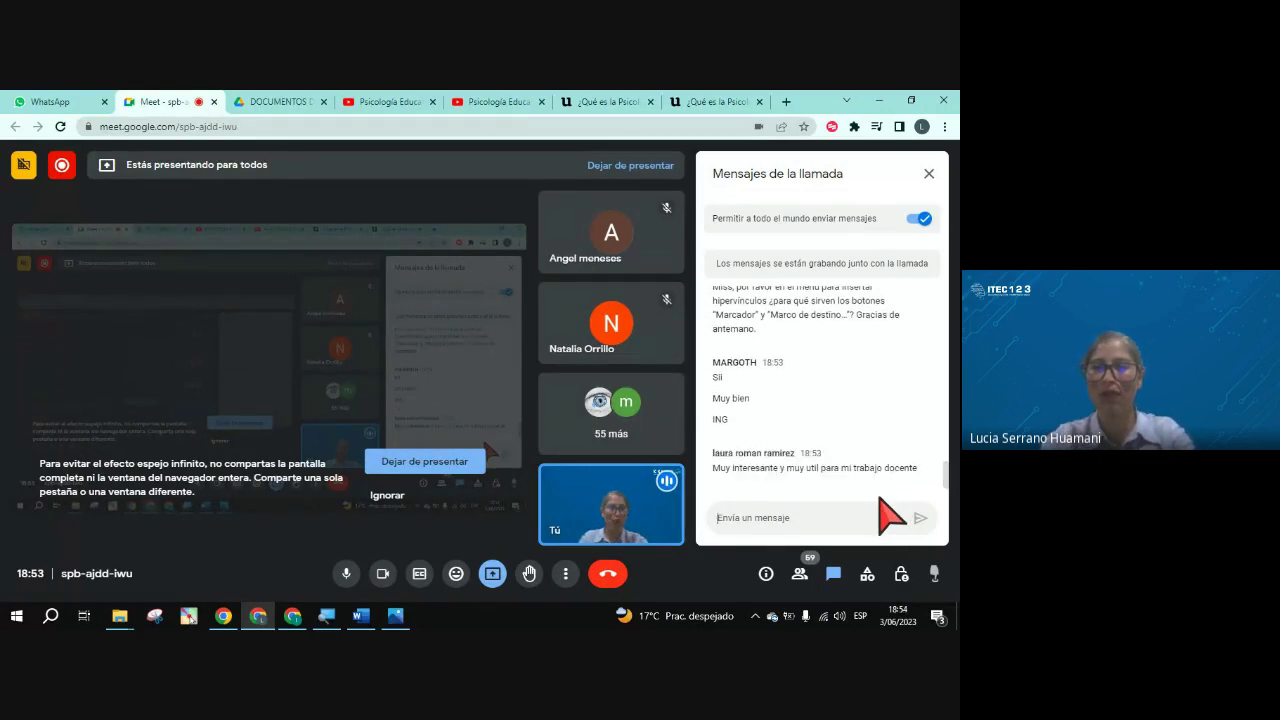
pyautogui.hotkey('alt', 'Tab')
pyautogui.hotkey('alt', 'Tab')
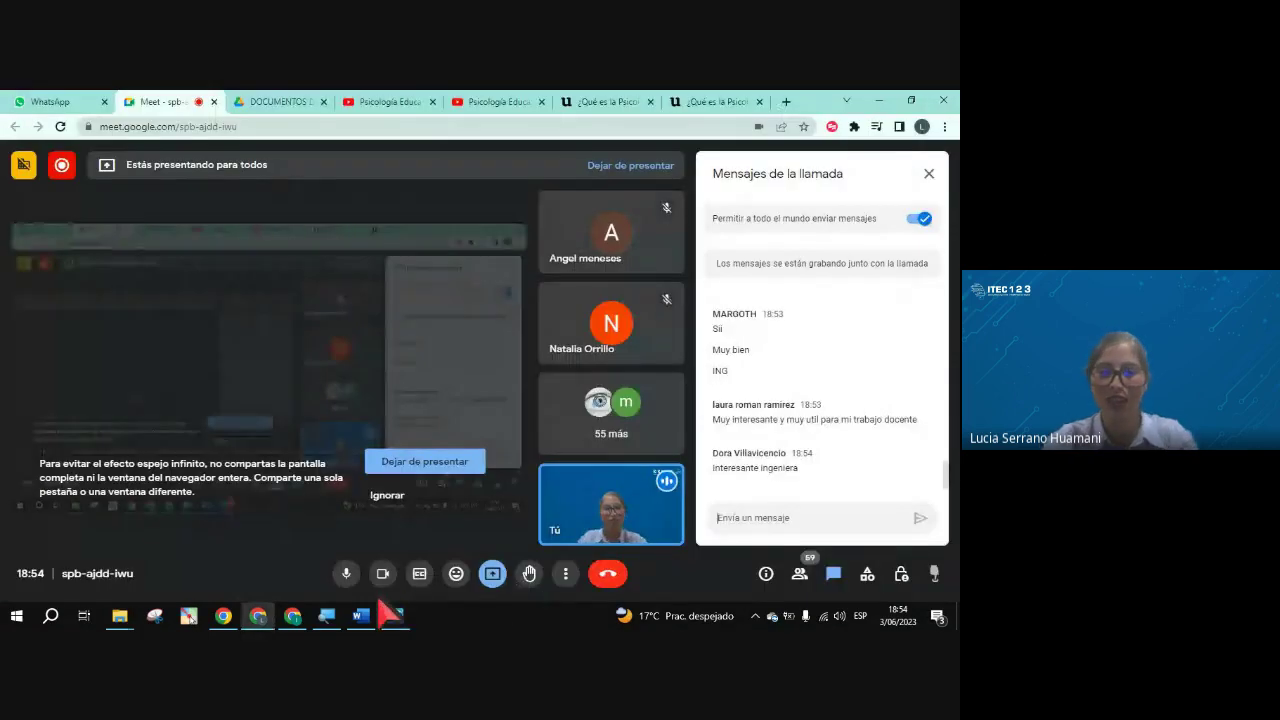
# Switch to Word and open the hyperlink settings for psicólogos, showing the link targets under Lugar de este documento.
pyautogui.click(362, 614)
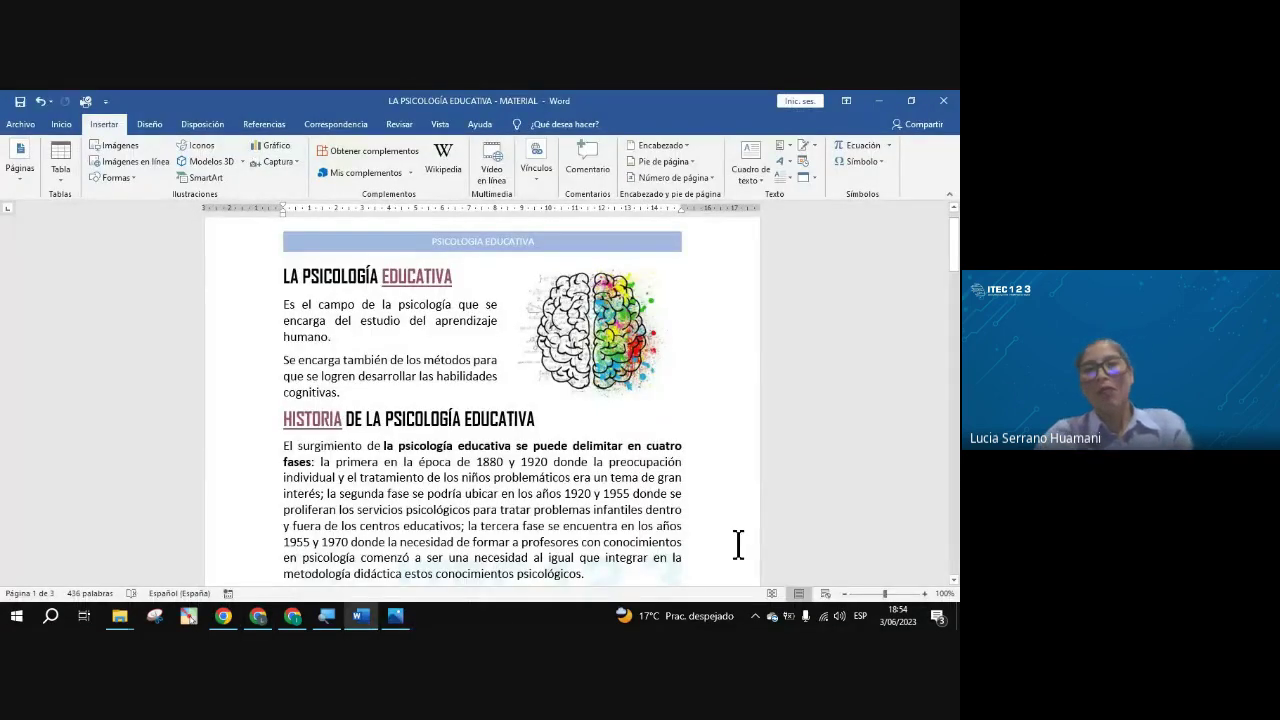
pyautogui.click(539, 155)
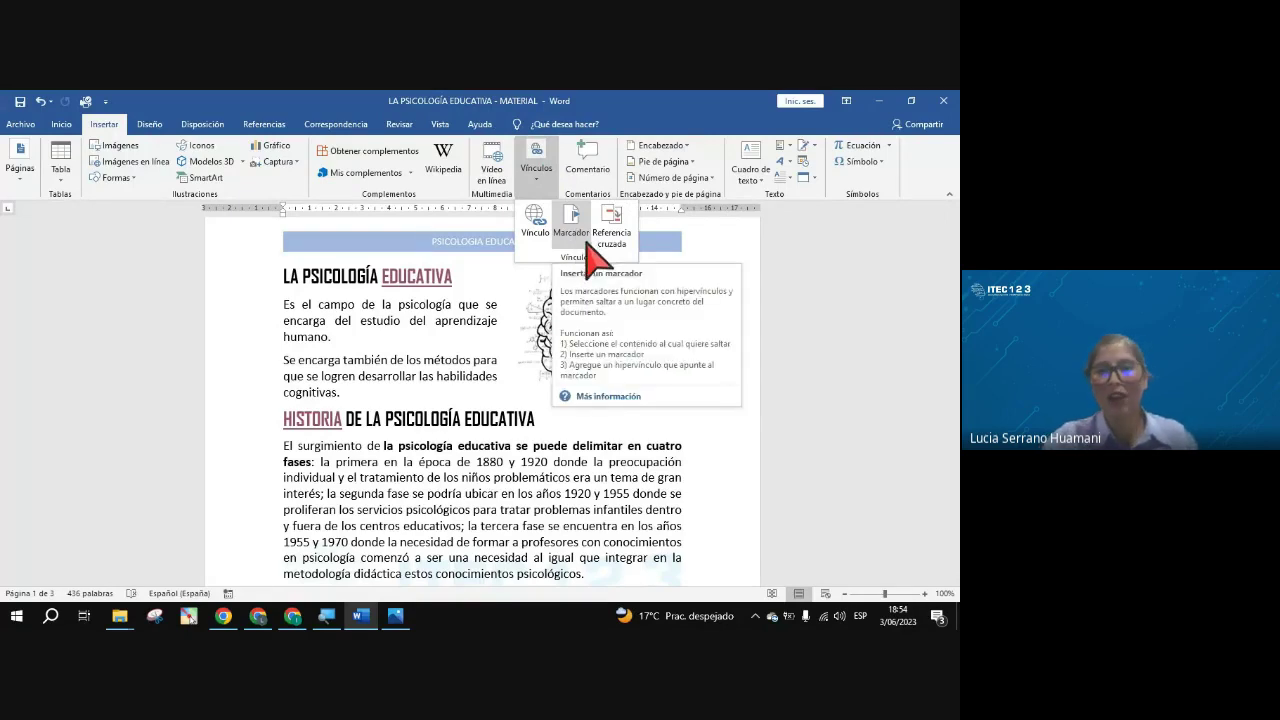
pyautogui.click(536, 212)
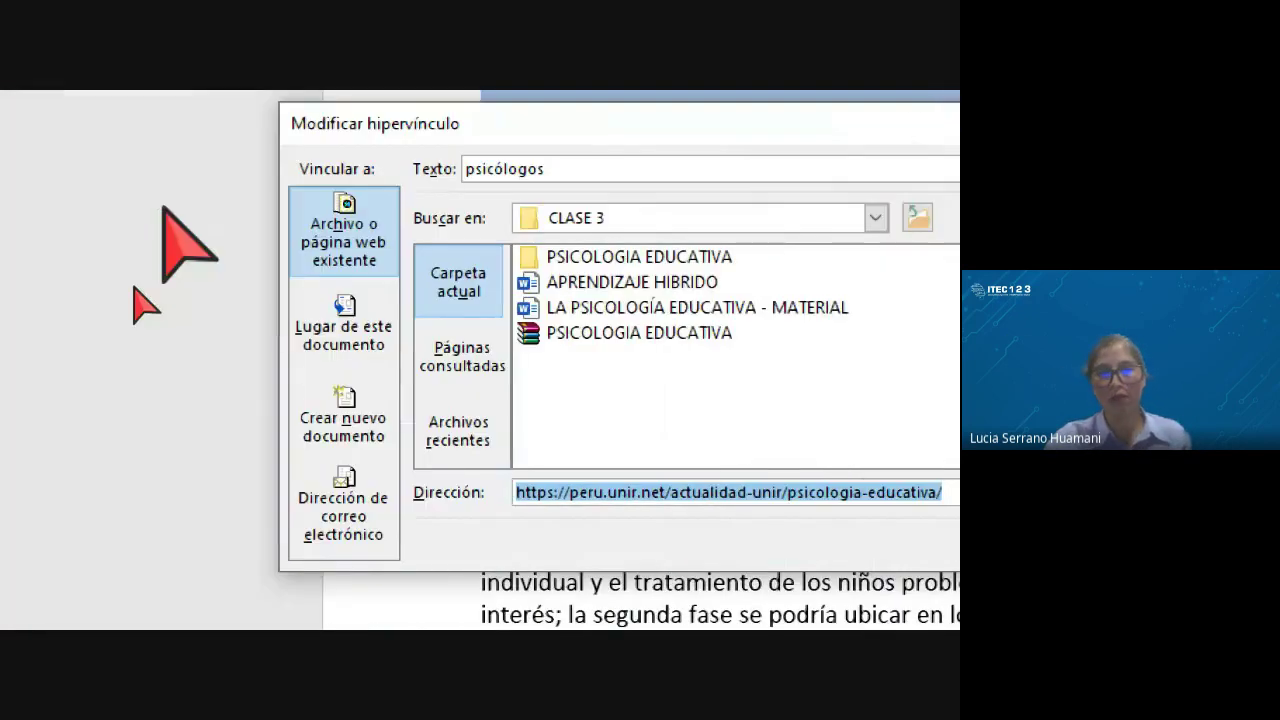
pyautogui.click(70, 330)
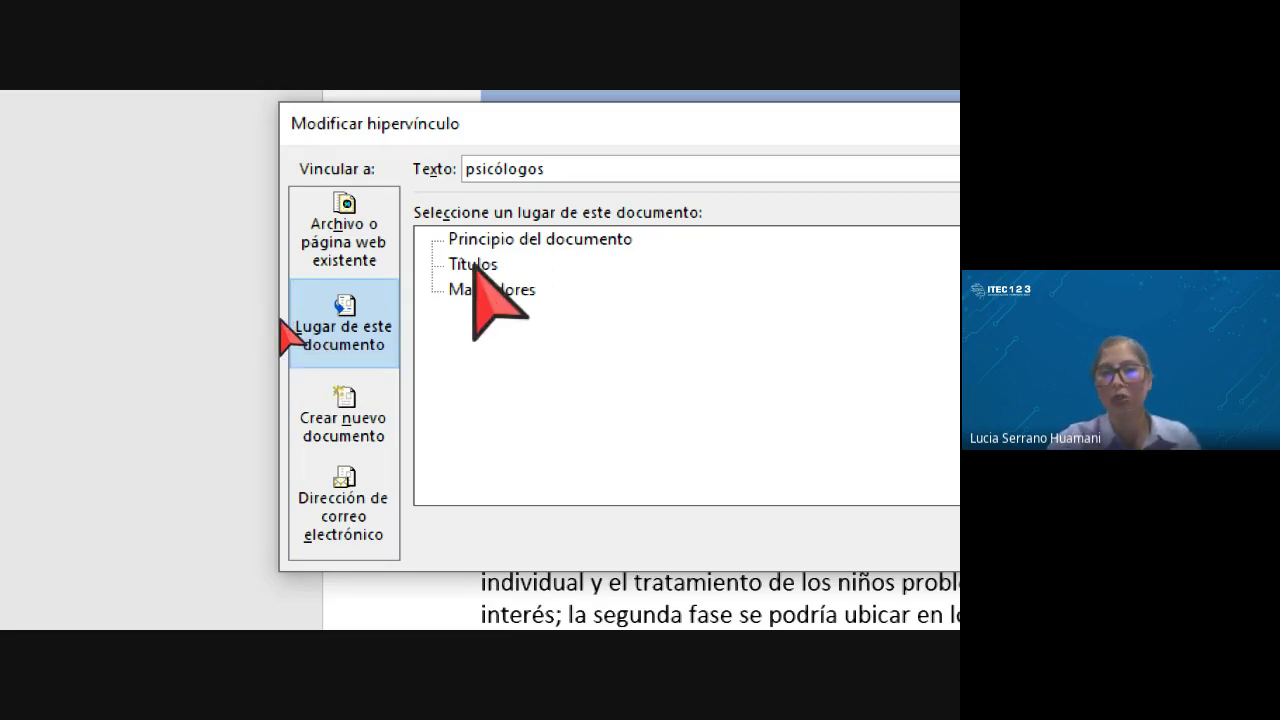
pyautogui.click(333, 334)
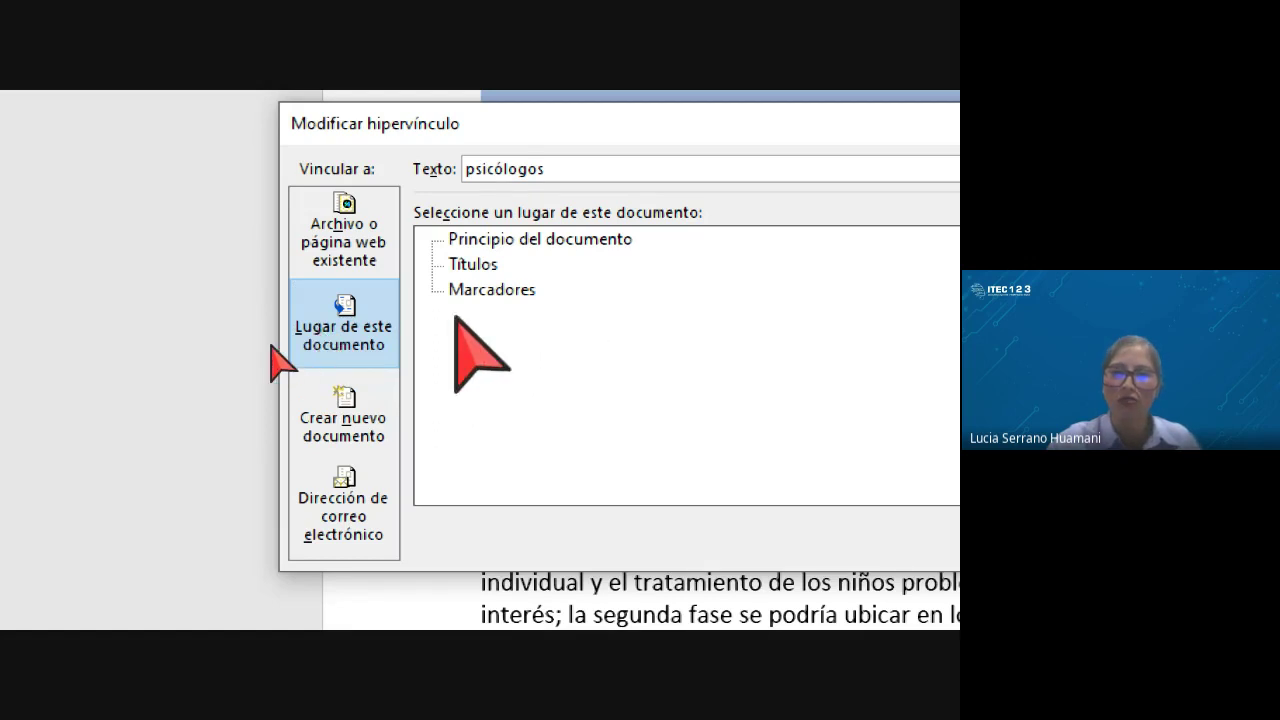
# Examine the Marcadores and Títulos entries as possible link targets, and close the hyperlink settings without applying anything.
pyautogui.click(487, 289)
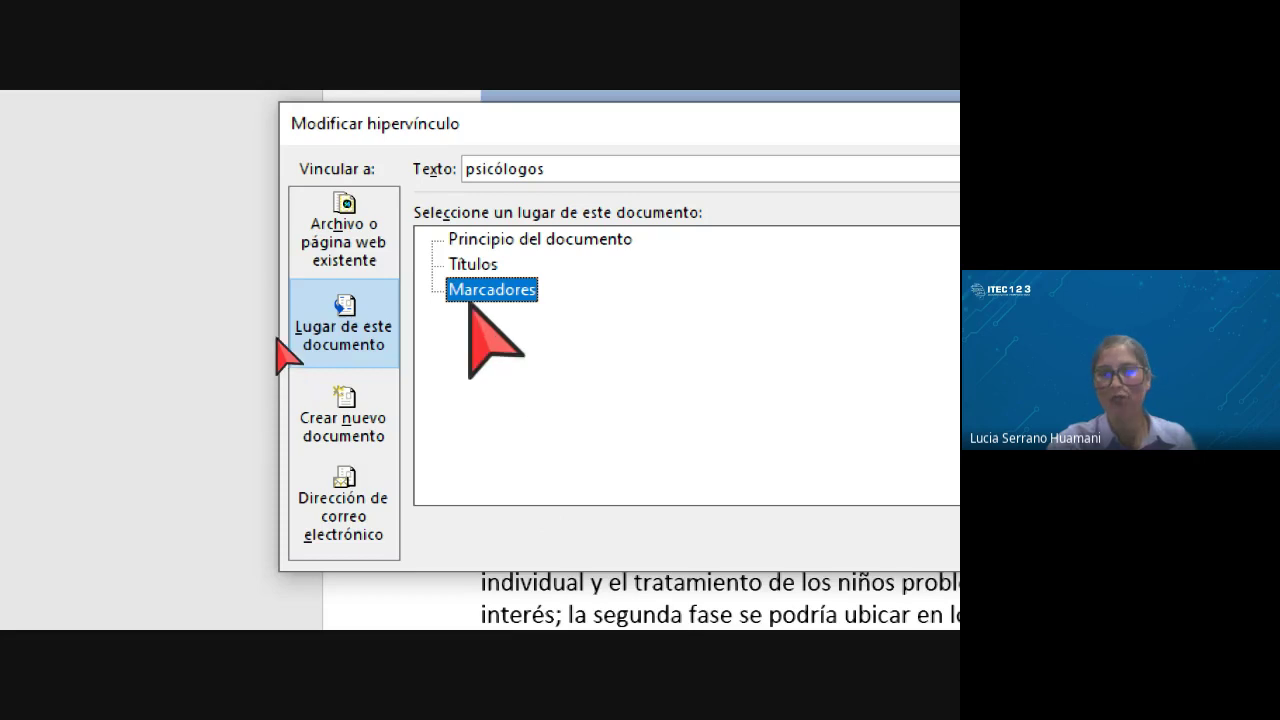
pyautogui.click(360, 310)
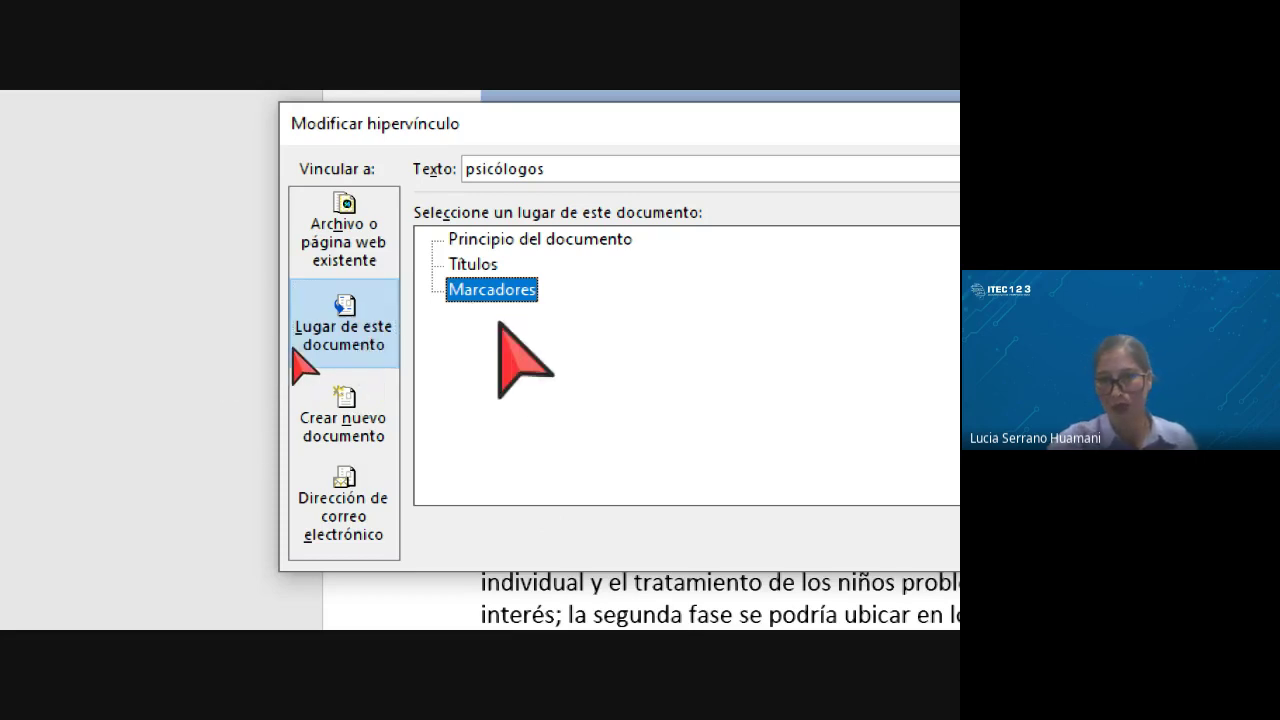
pyautogui.press('Up')
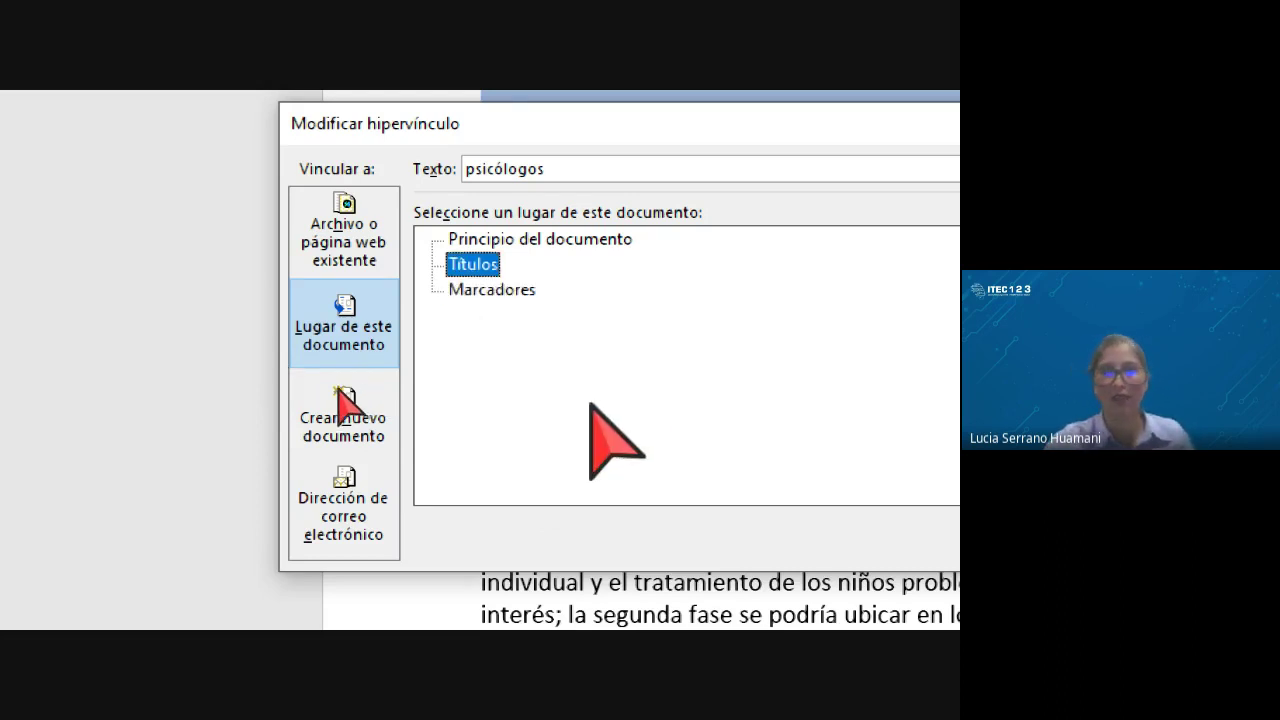
pyautogui.click(394, 330)
pyautogui.click(492, 289)
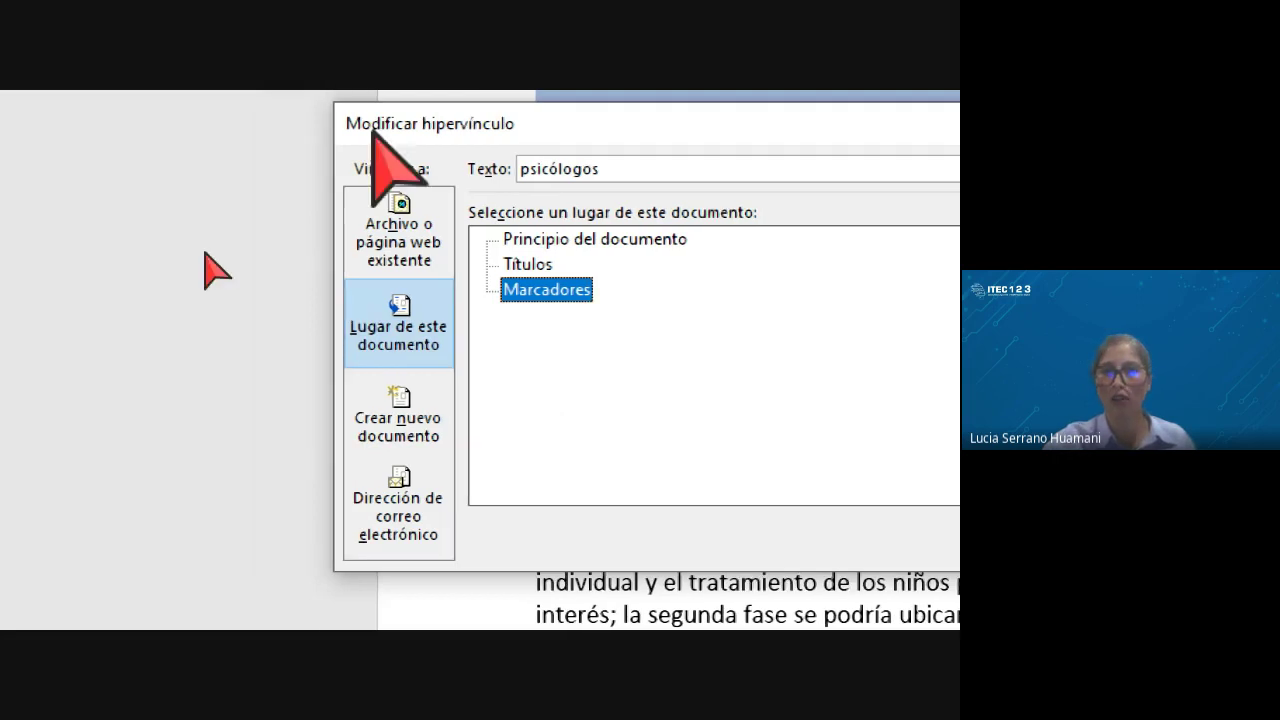
pyautogui.click(436, 345)
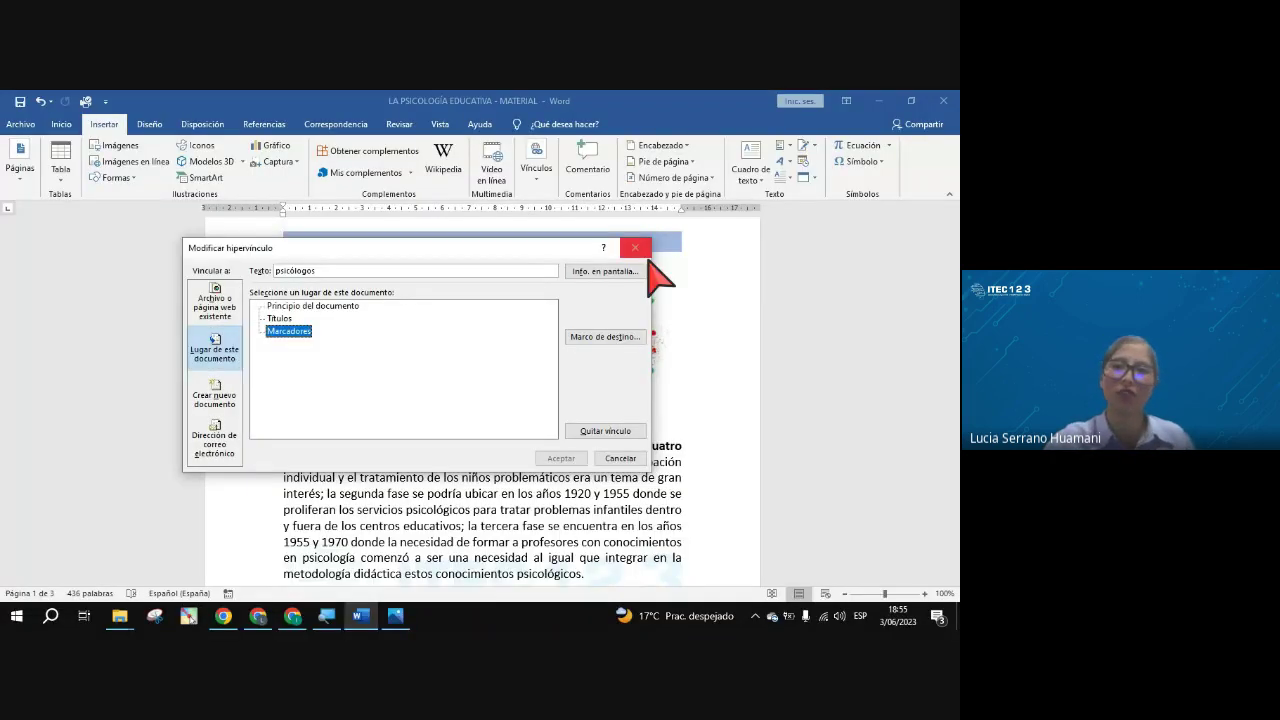
pyautogui.click(636, 248)
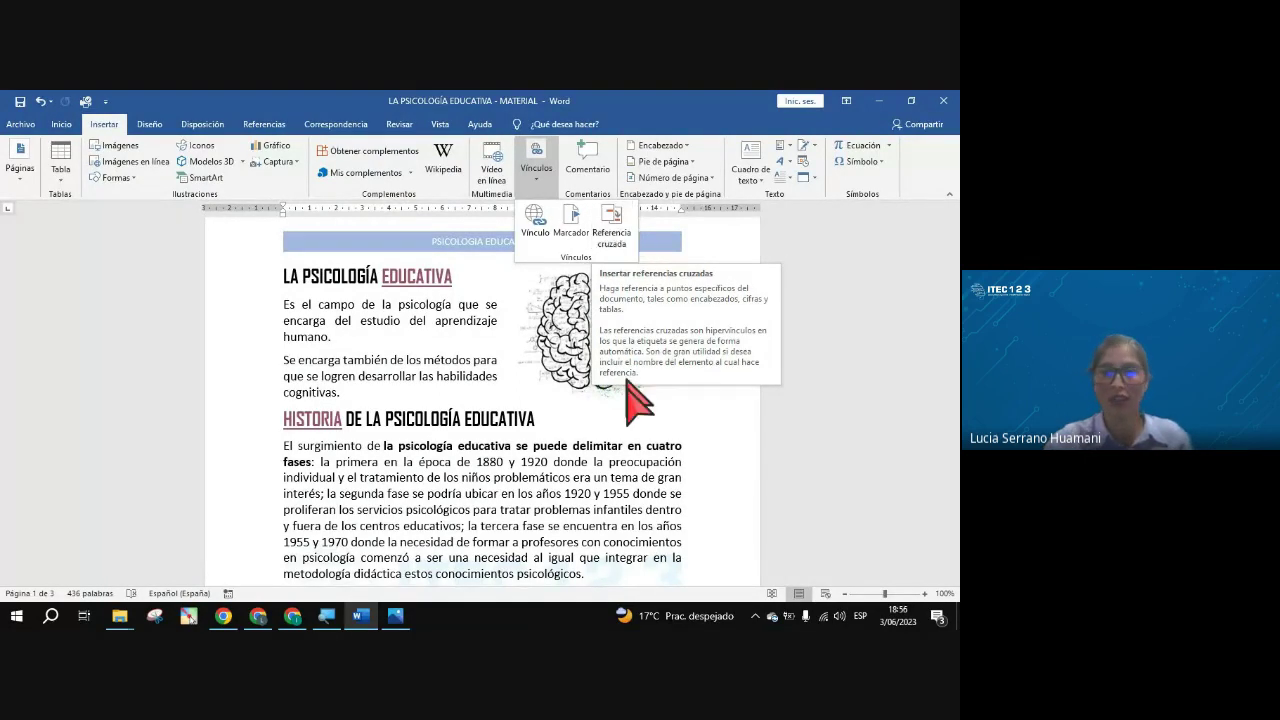
# Read the description of Referencia cruzada, and look over page 1 between its opening heading and the coloured arrows.
pyautogui.click(590, 471)
pyautogui.scroll(-1, 584, 475)
pyautogui.scroll(-5, 584, 475)
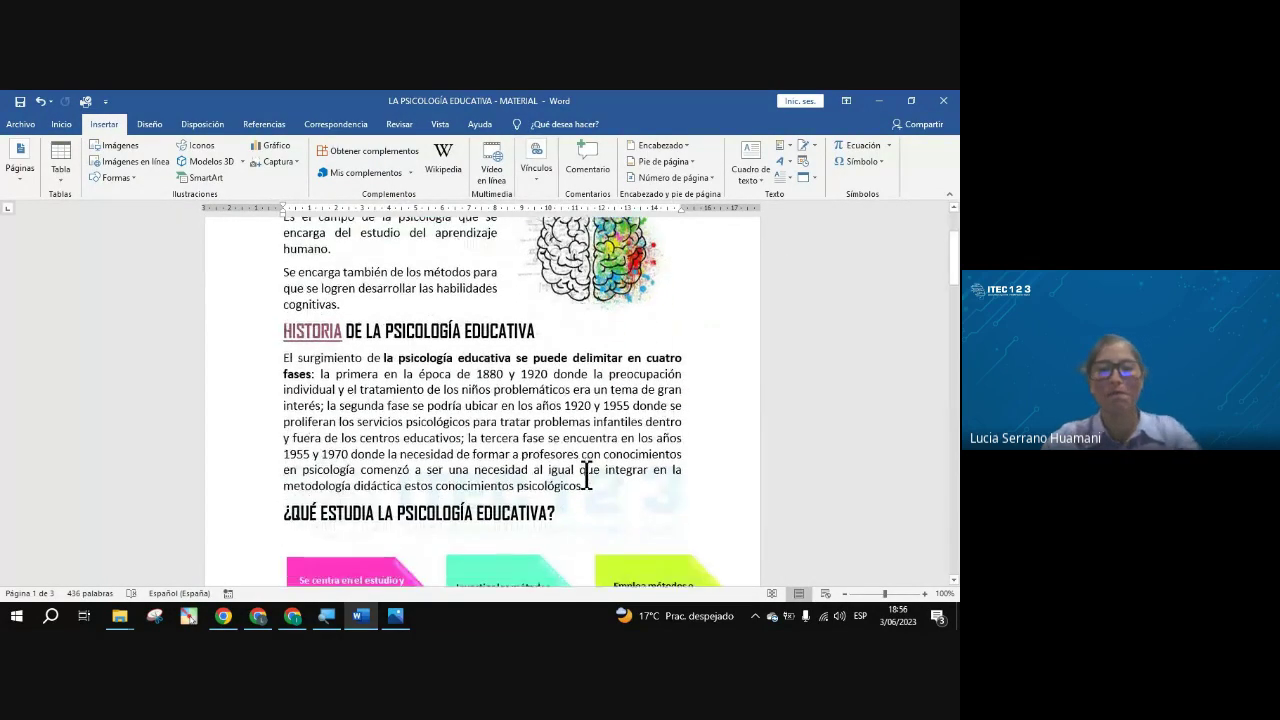
pyautogui.scroll(3, 602, 480)
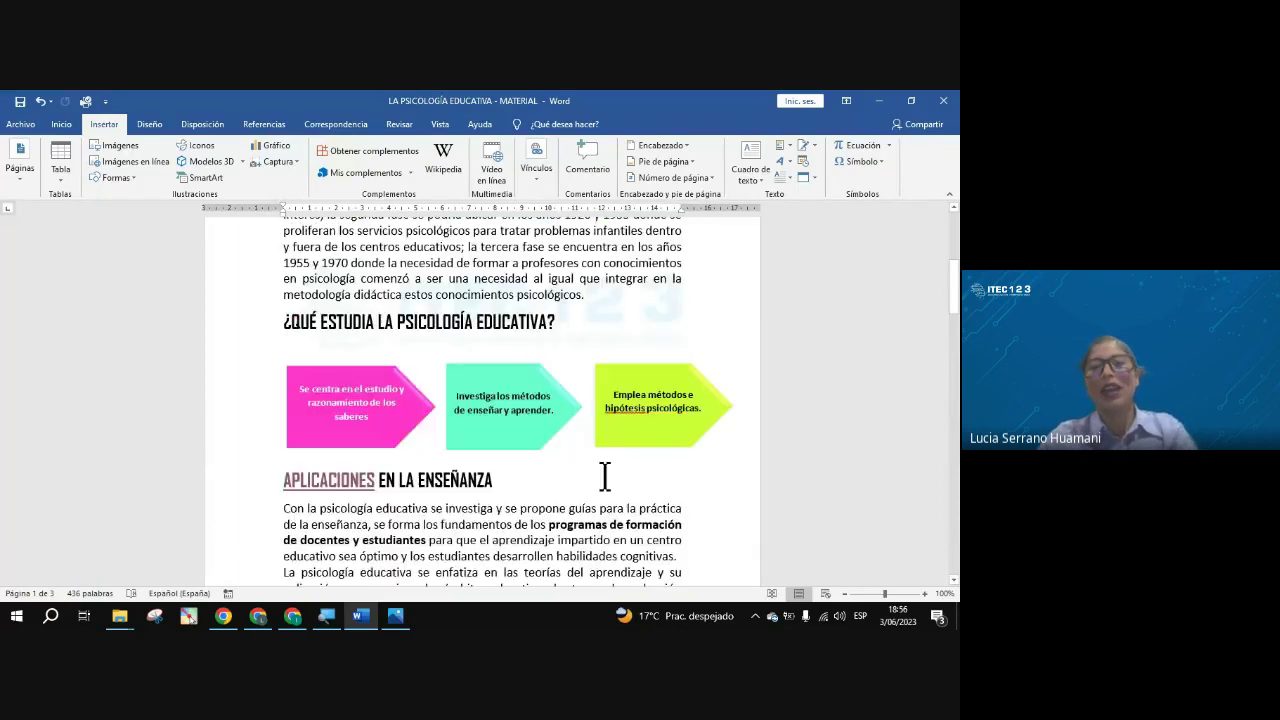
pyautogui.scroll(3, 604, 477)
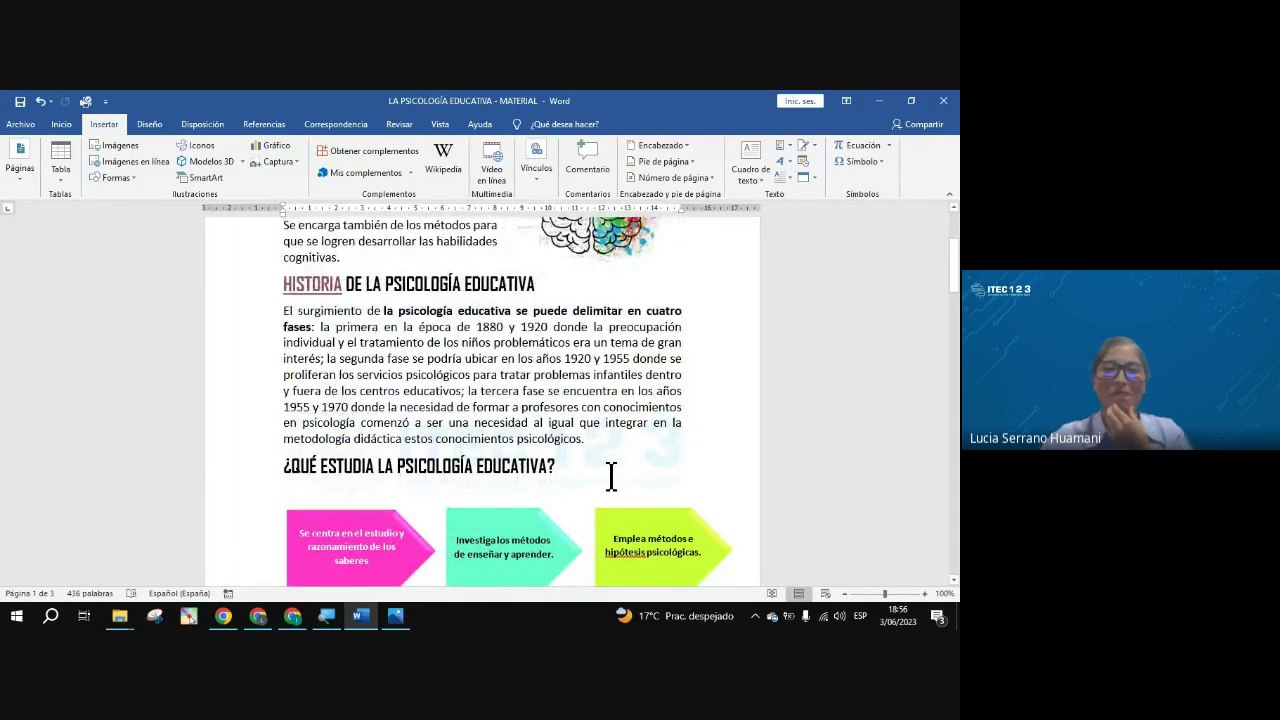
pyautogui.scroll(3, 611, 476)
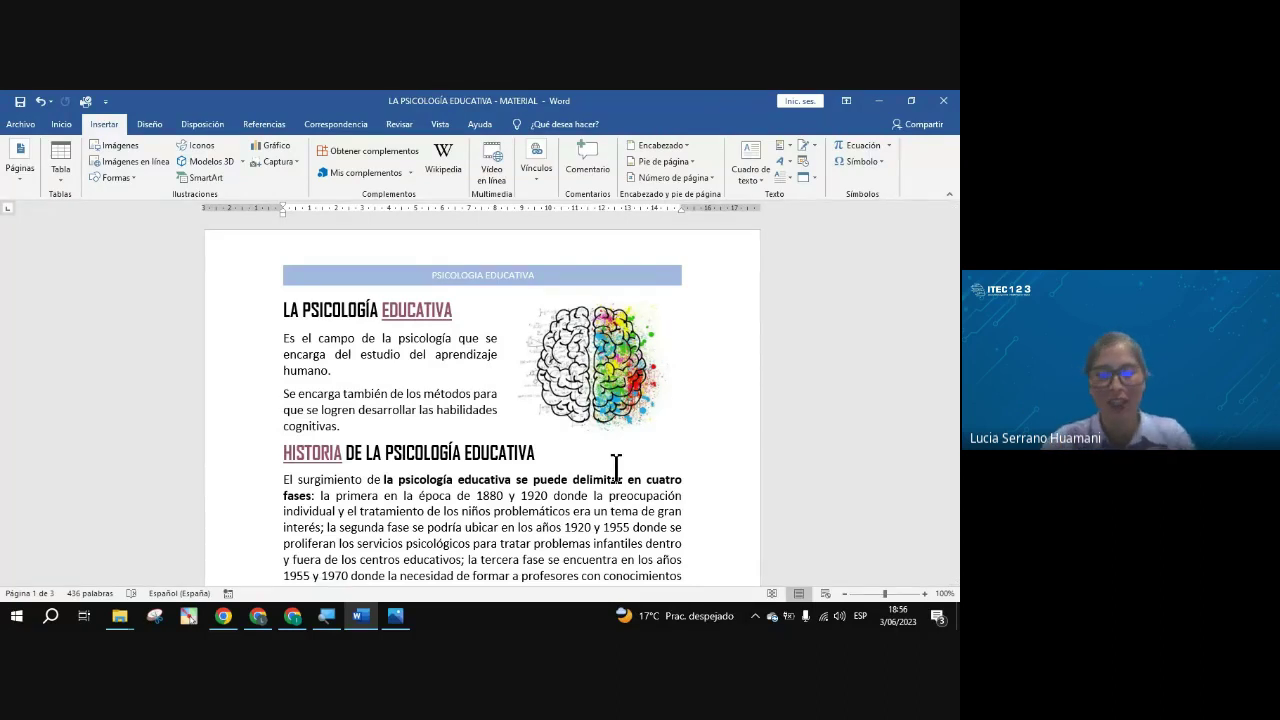
# Go to the heading Insertar una fórmula on page 2, check the Meet chat for replies, and return to the document.
pyautogui.scroll(-6, 626, 466)
pyautogui.scroll(-10, 643, 492)
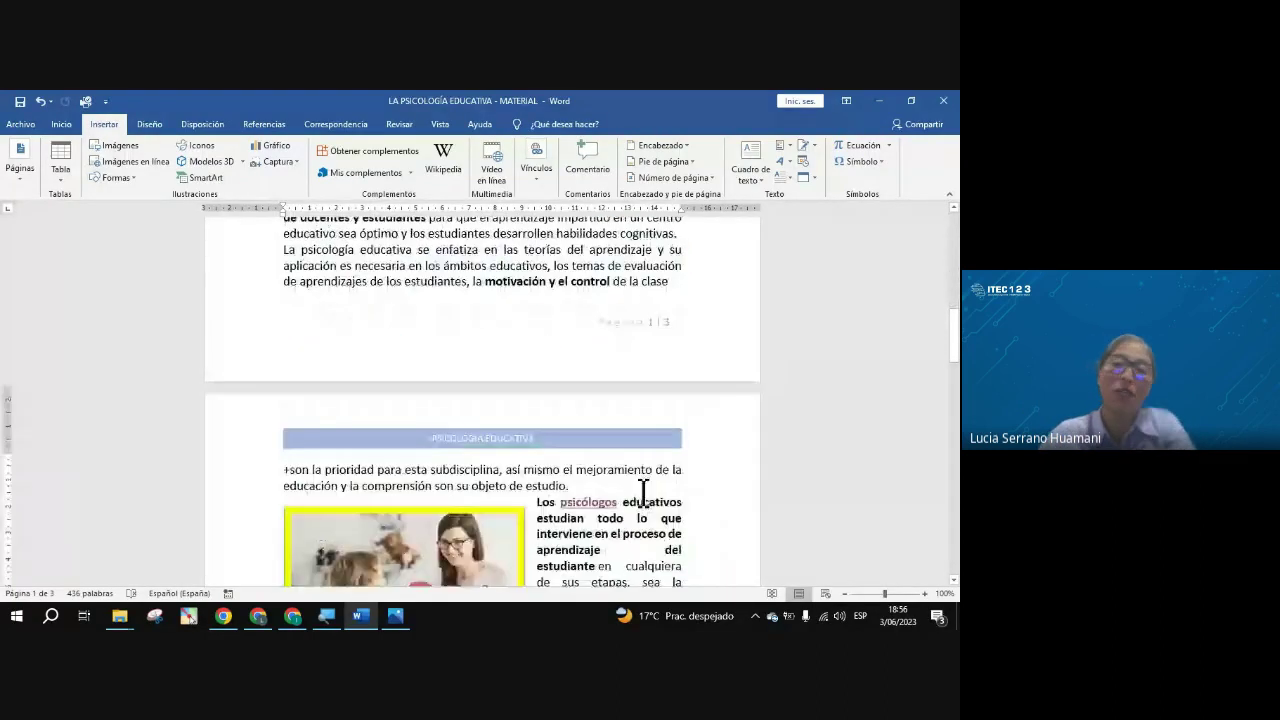
pyautogui.scroll(-5, 644, 492)
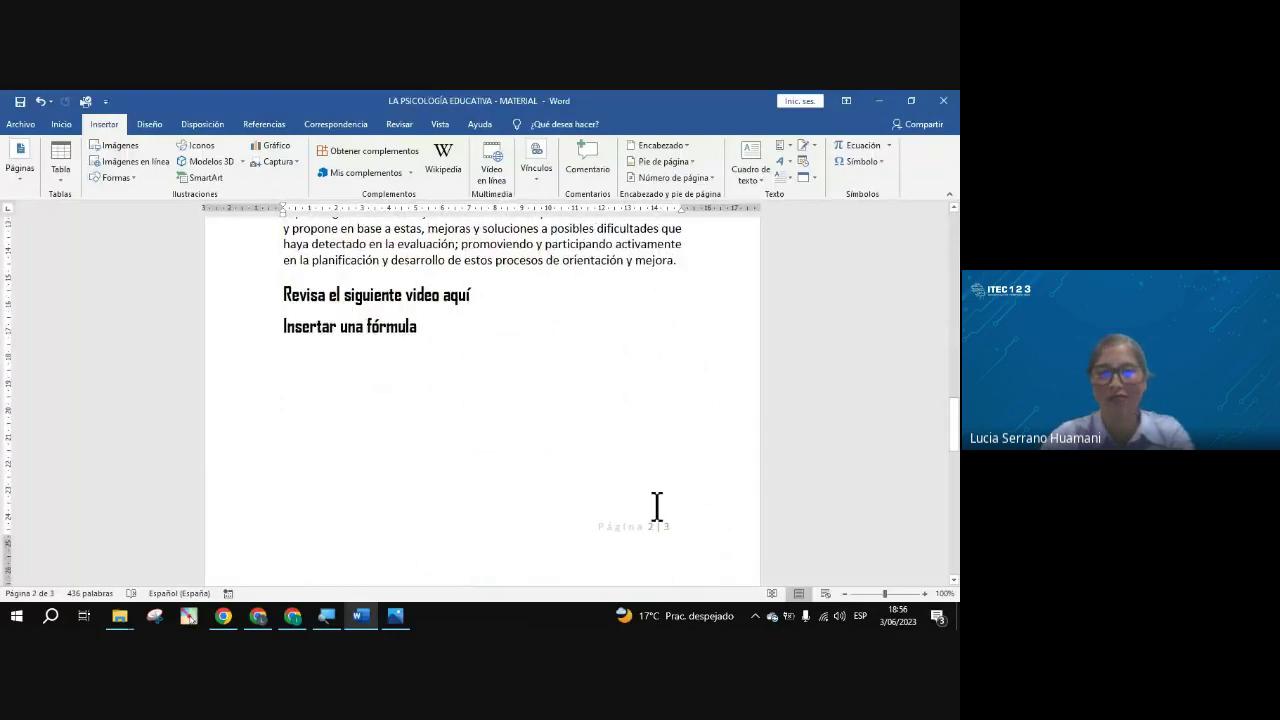
pyautogui.hotkey('alt', 'Tab')
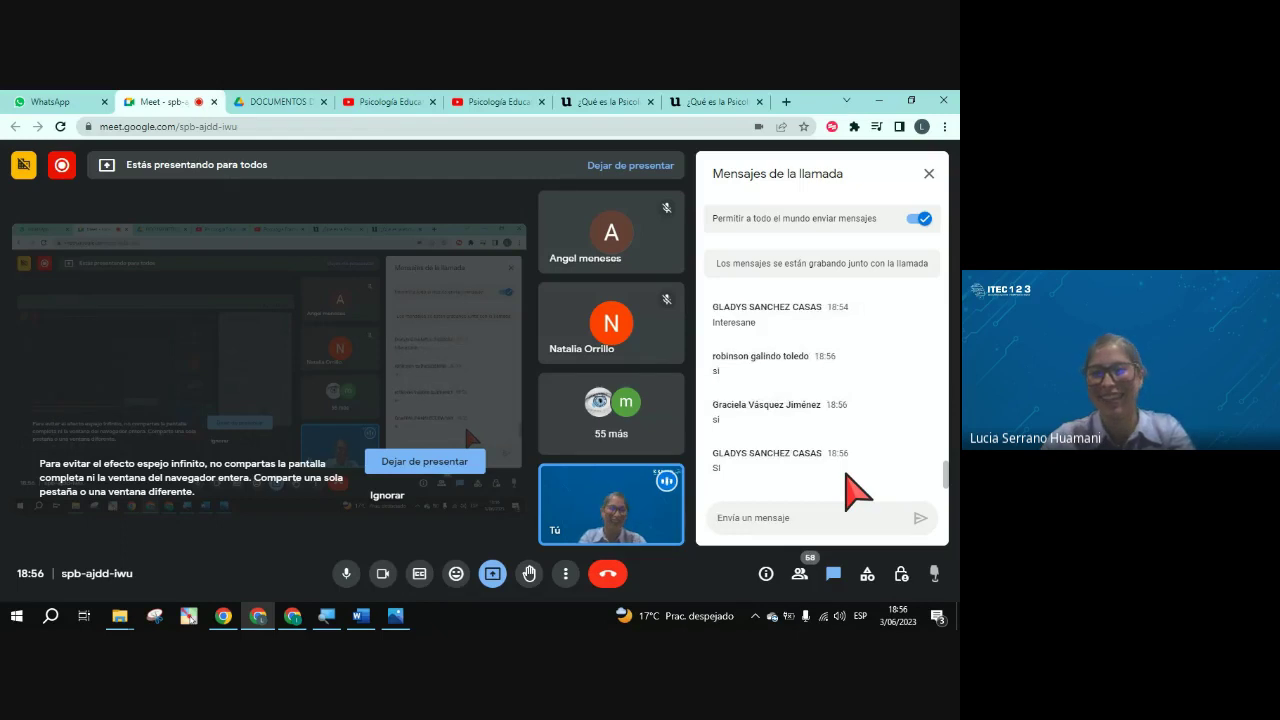
pyautogui.hotkey('alt', 'Tab')
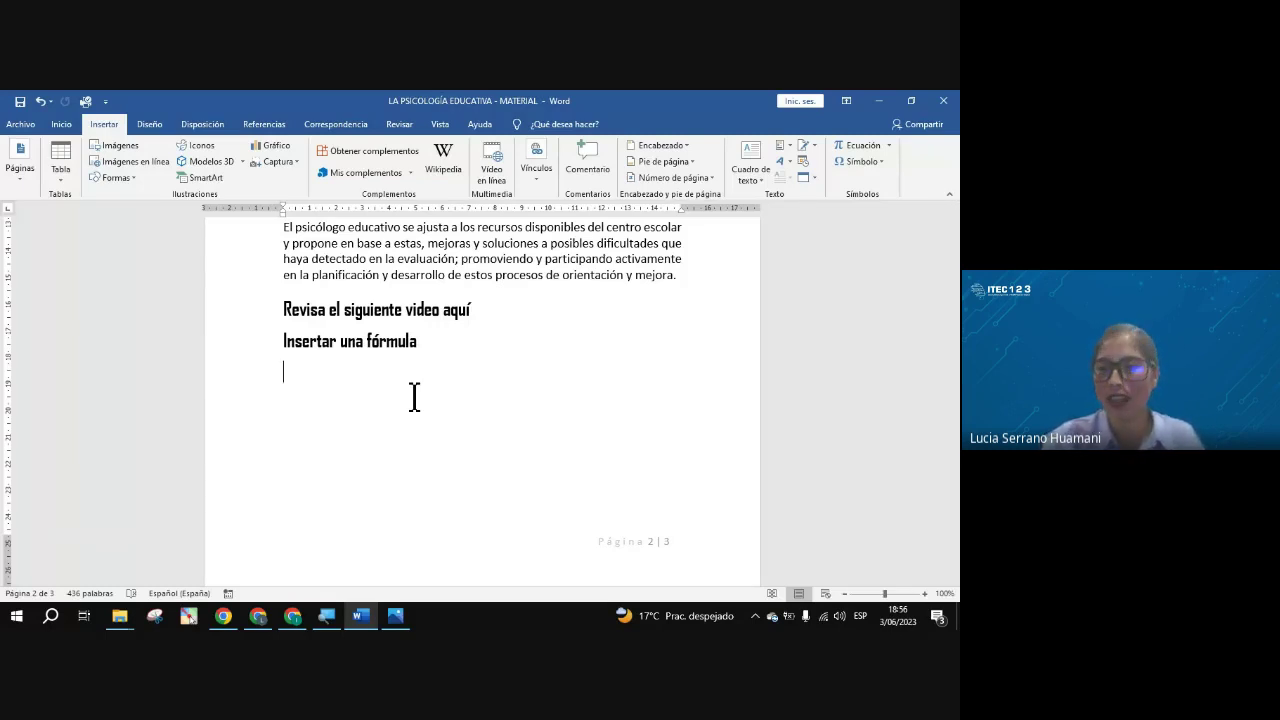
# Look over the document around the heading Insertar una fórmula on page 2, and return to the start of page 1.
pyautogui.scroll(-10, 431, 414)
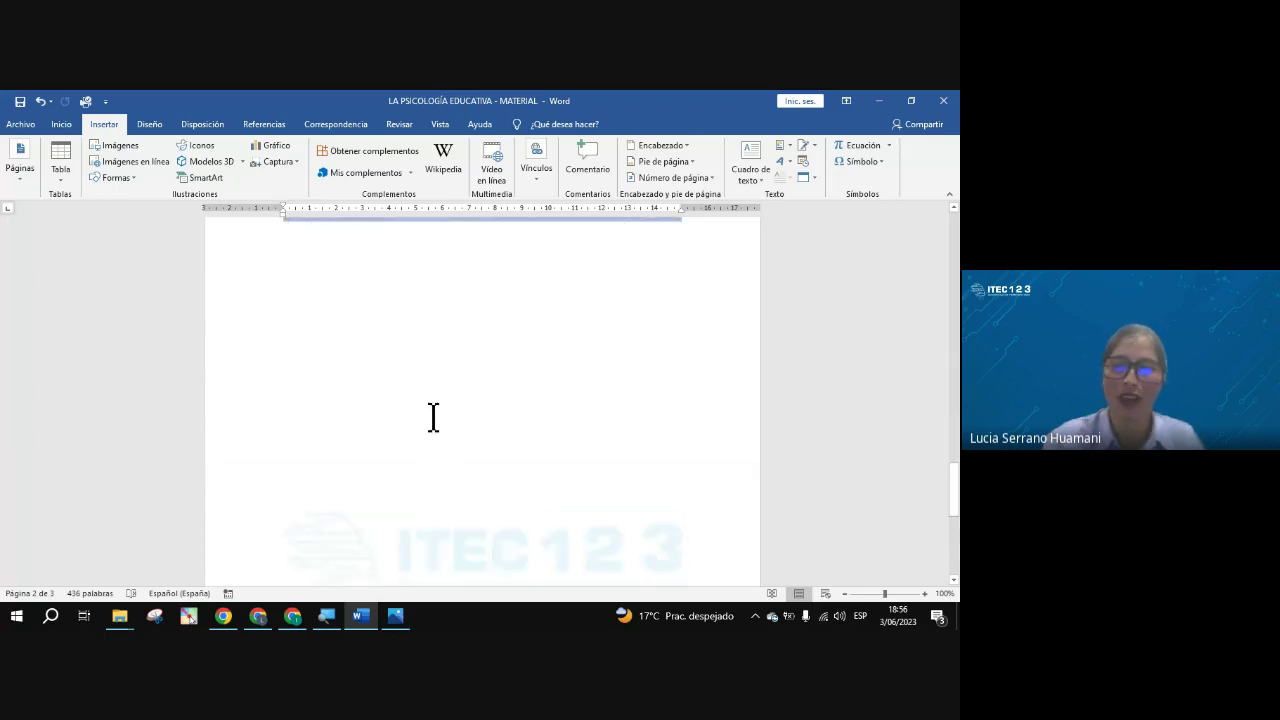
pyautogui.scroll(3, 433, 417)
pyautogui.scroll(3, 435, 419)
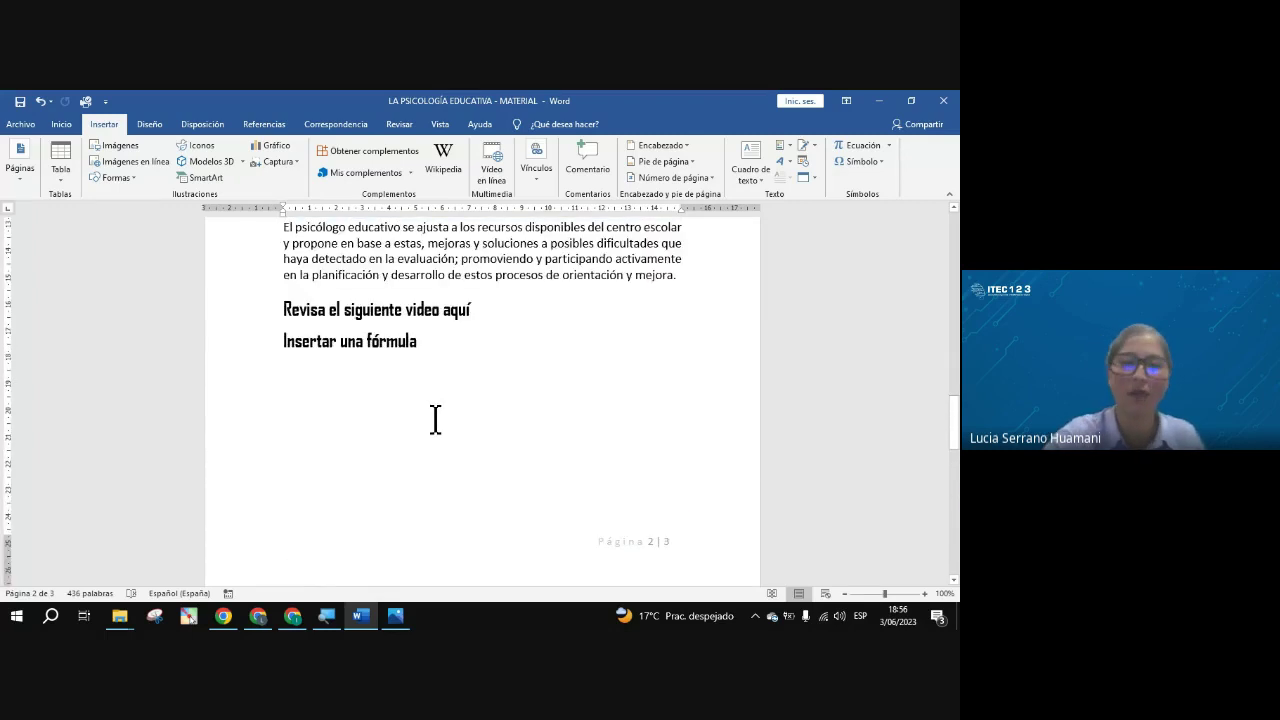
pyautogui.scroll(-3, 450, 395)
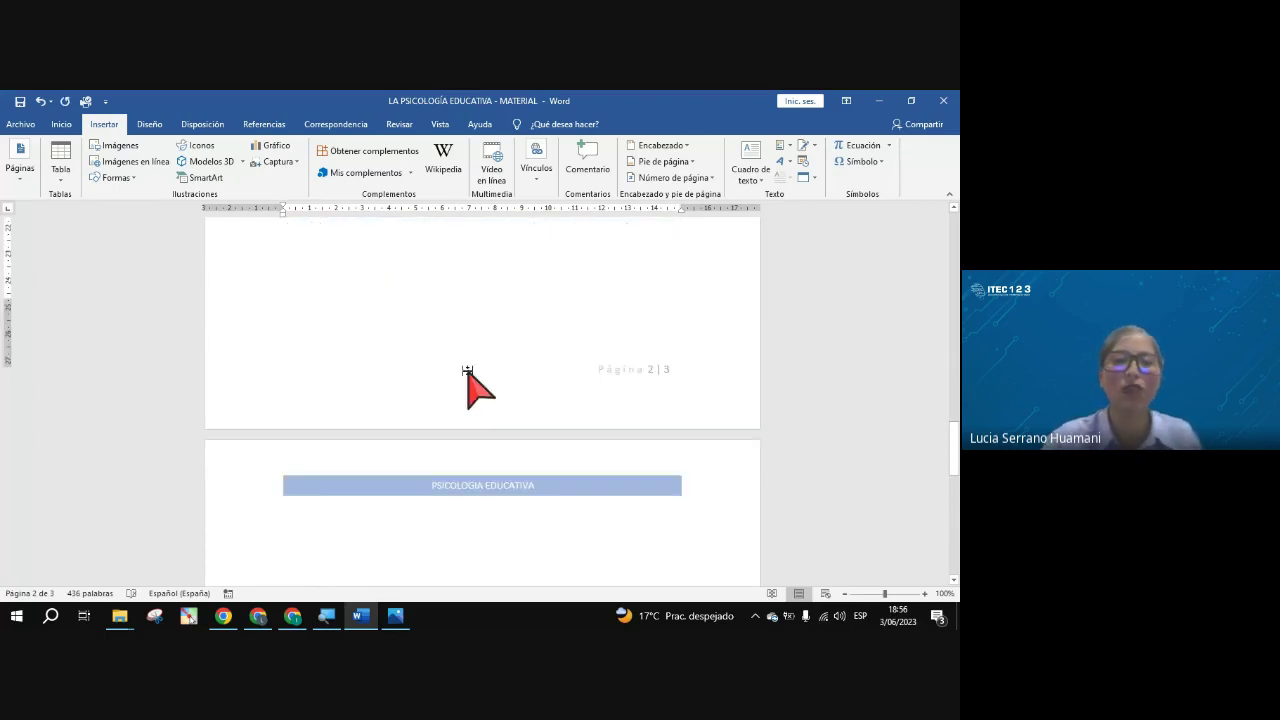
pyautogui.scroll(-3, 467, 372)
pyautogui.scroll(5, 400, 415)
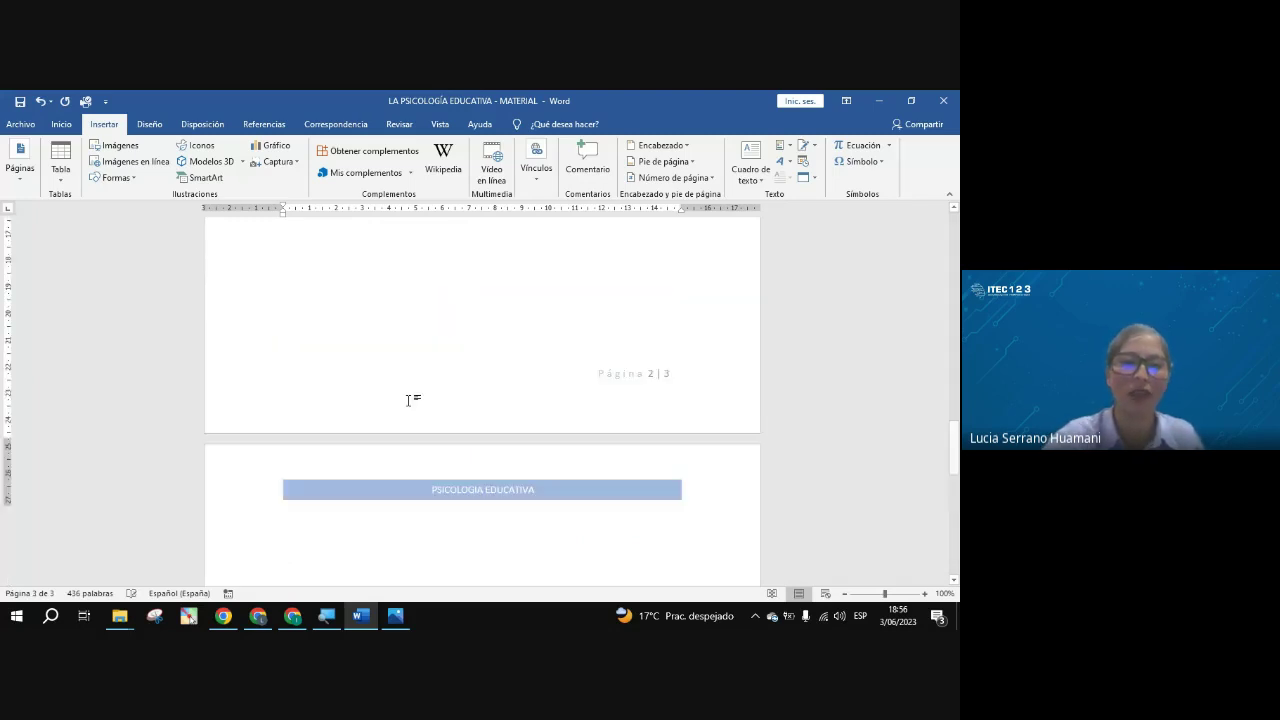
pyautogui.scroll(4, 415, 381)
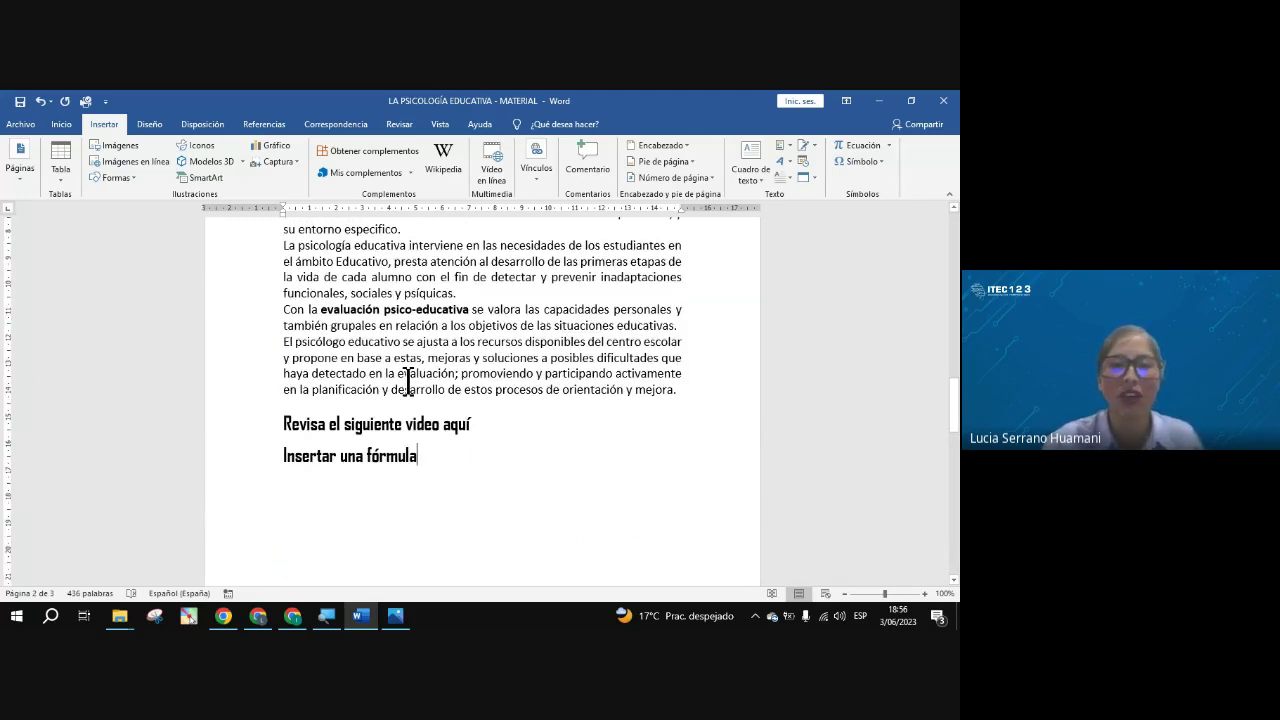
pyautogui.scroll(9, 408, 381)
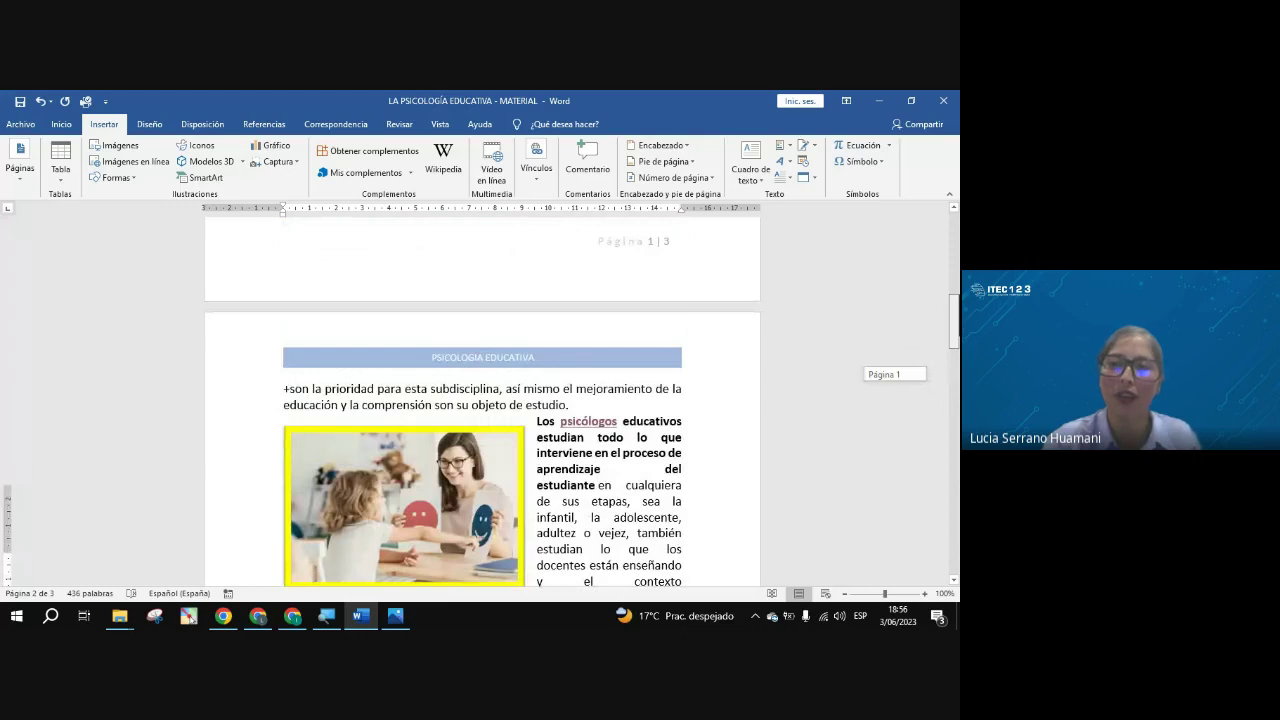
pyautogui.scroll(13, 78, 381)
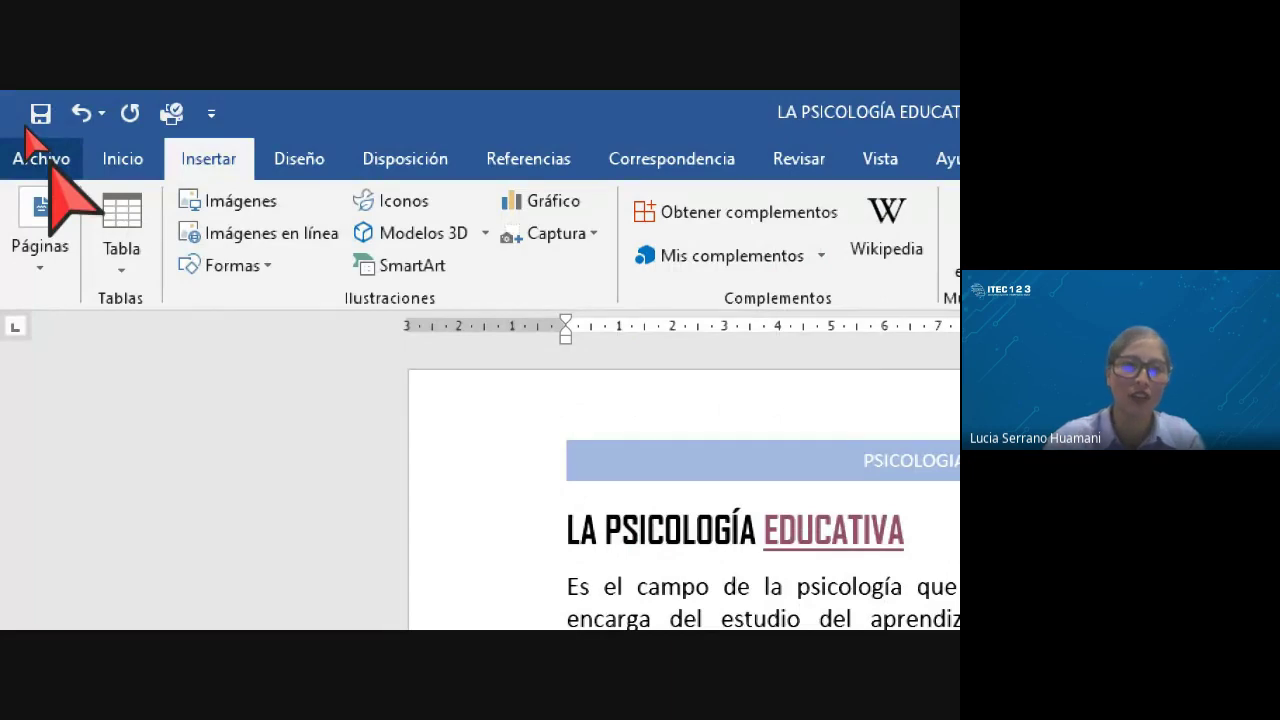
# Save a copy of the document as a PDF in the Escritorio folder, keeping the name LA PSICOLOGÍA EDUCATIVA - MATERIAL.
pyautogui.click(38, 155)
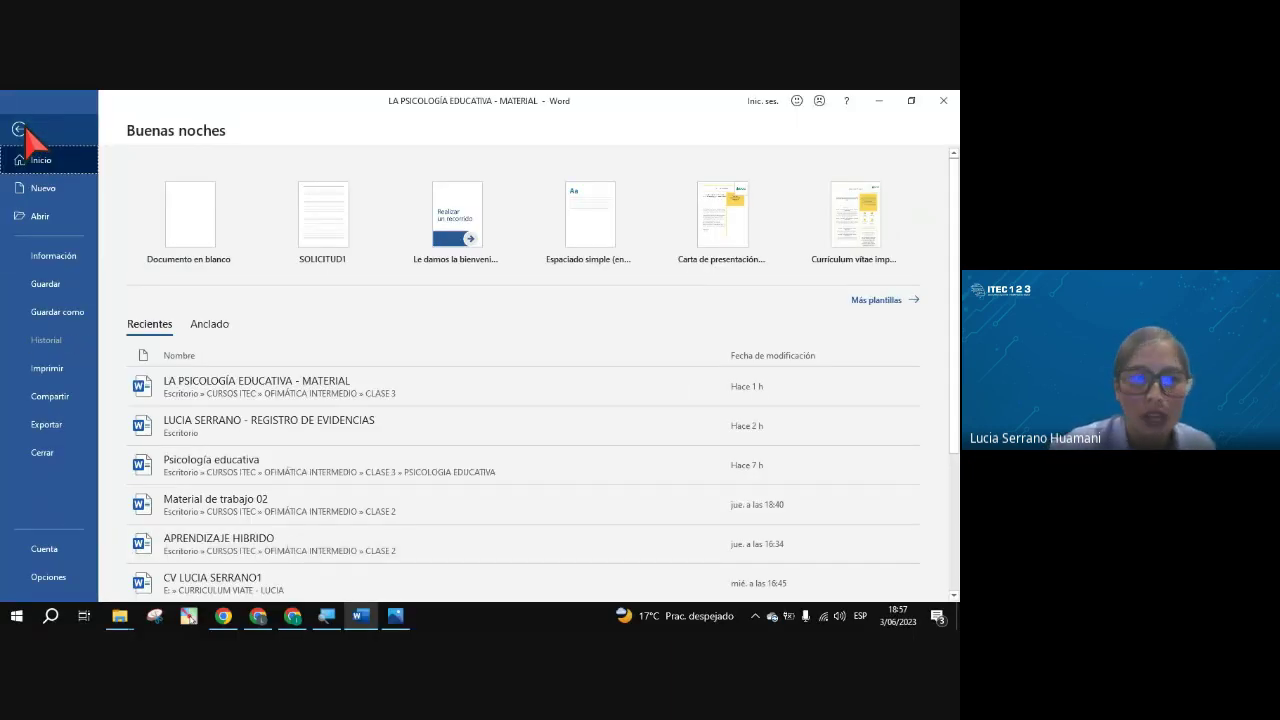
pyautogui.click(45, 314)
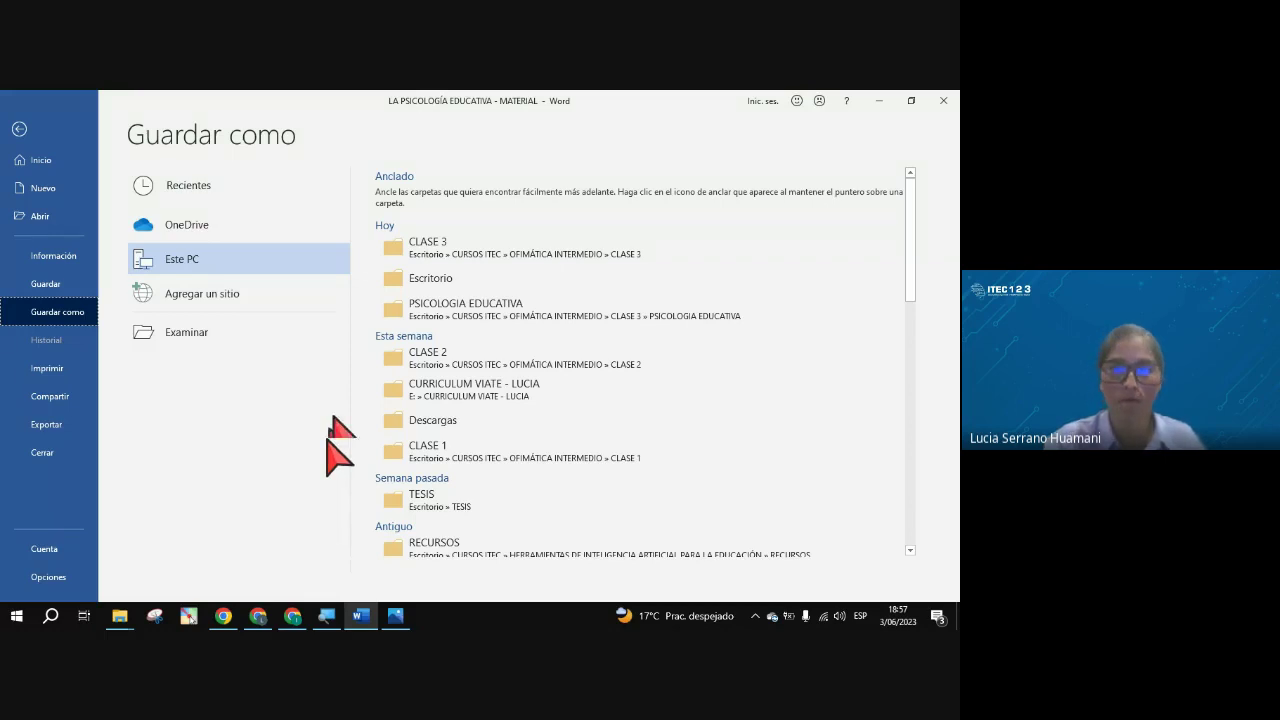
pyautogui.click(440, 293)
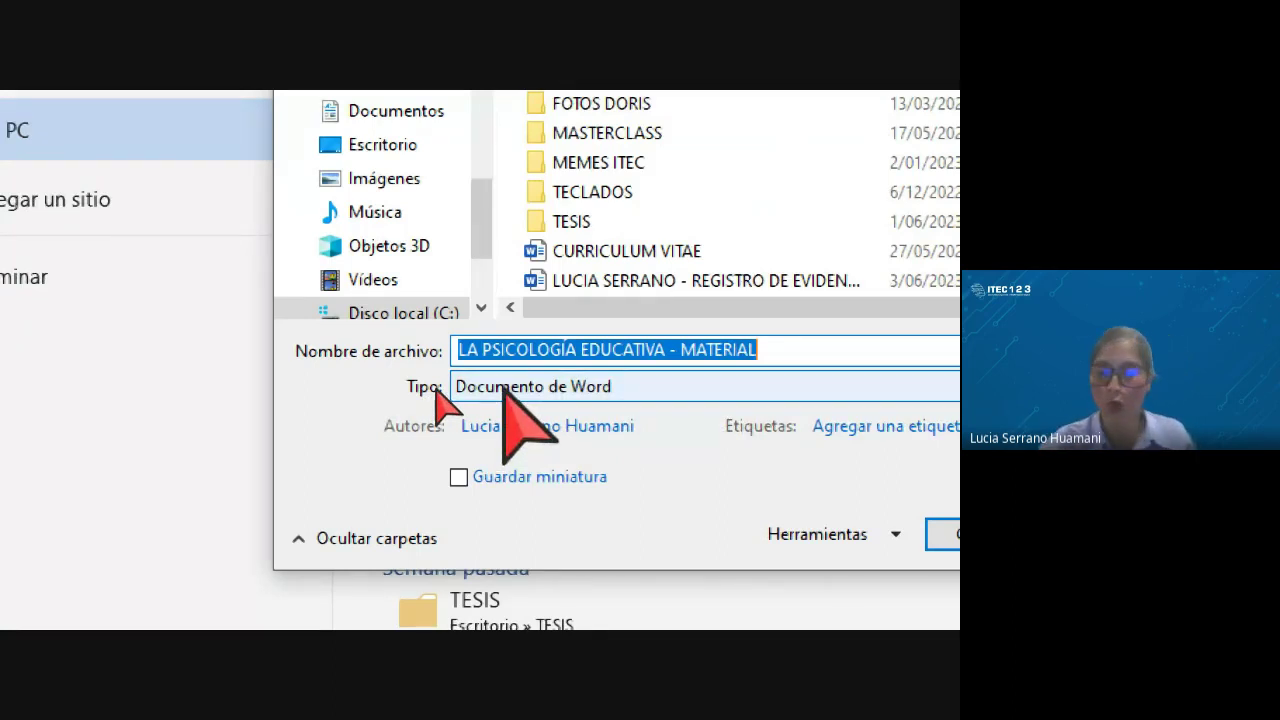
pyautogui.click(432, 388)
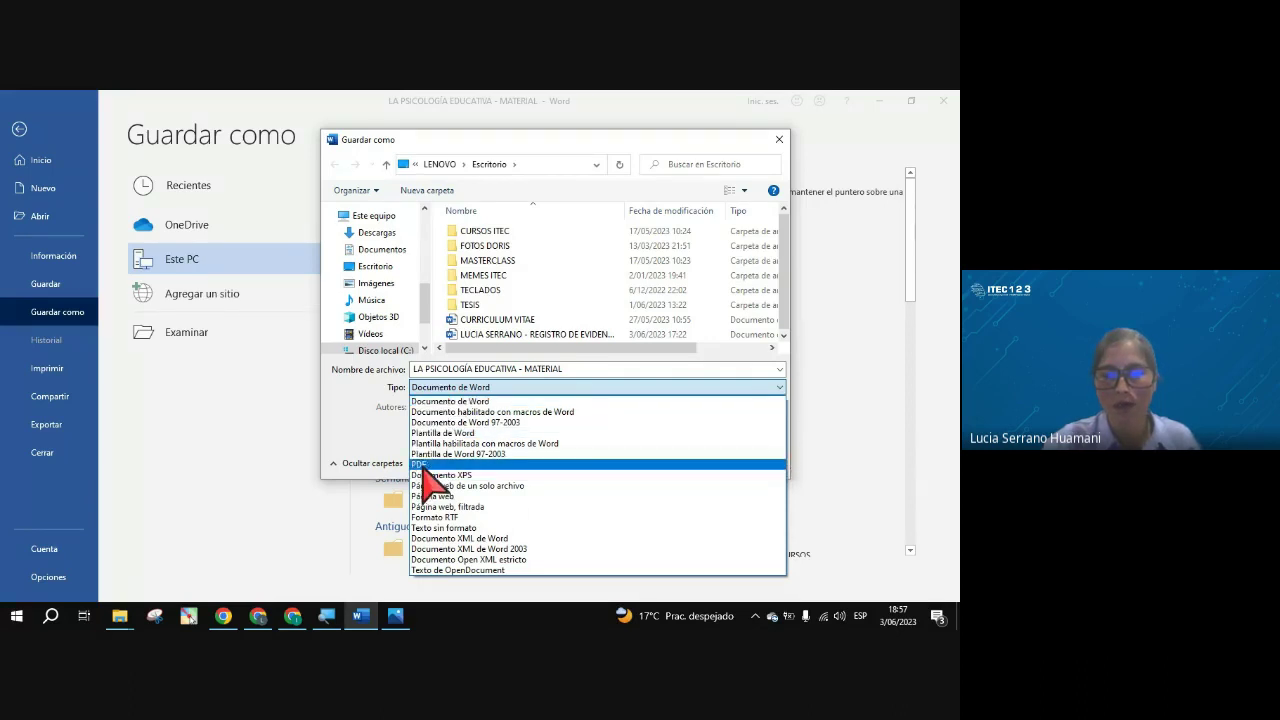
pyautogui.click(423, 466)
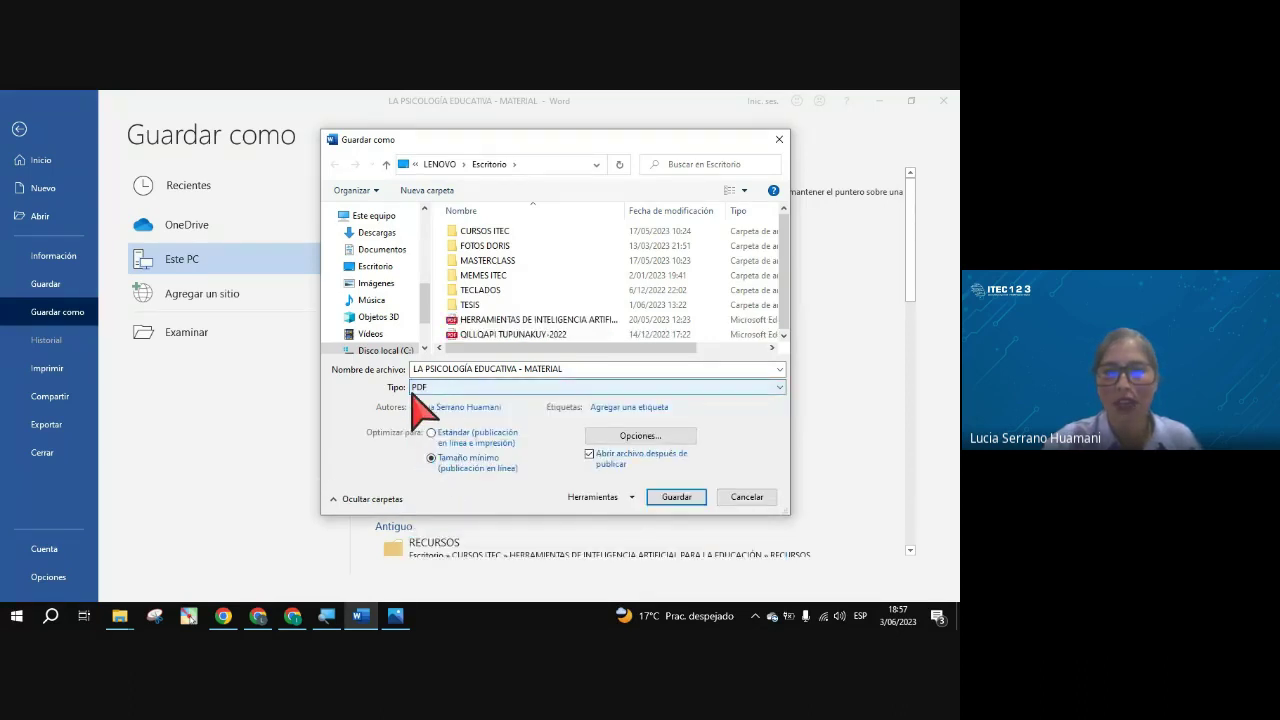
pyautogui.click(677, 499)
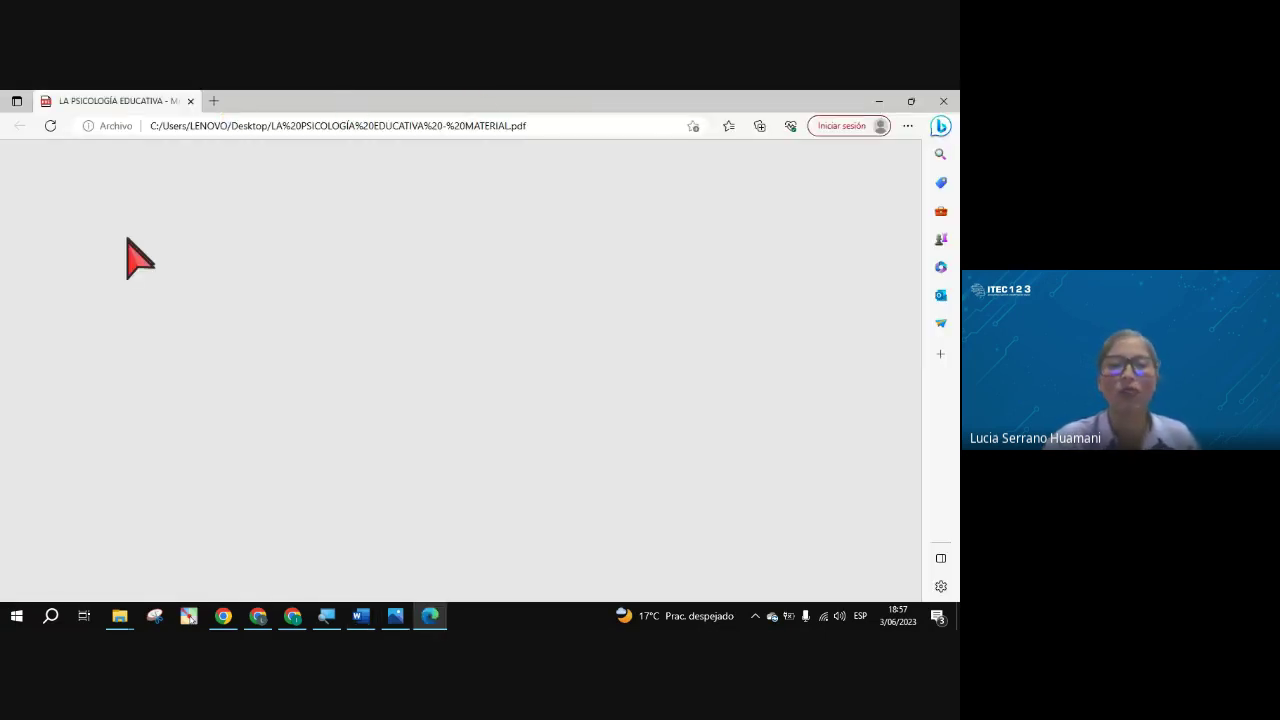
# Switch briefly to the Word document, return to the exported PDF in Edge, and look over its first two pages.
pyautogui.click(368, 617)
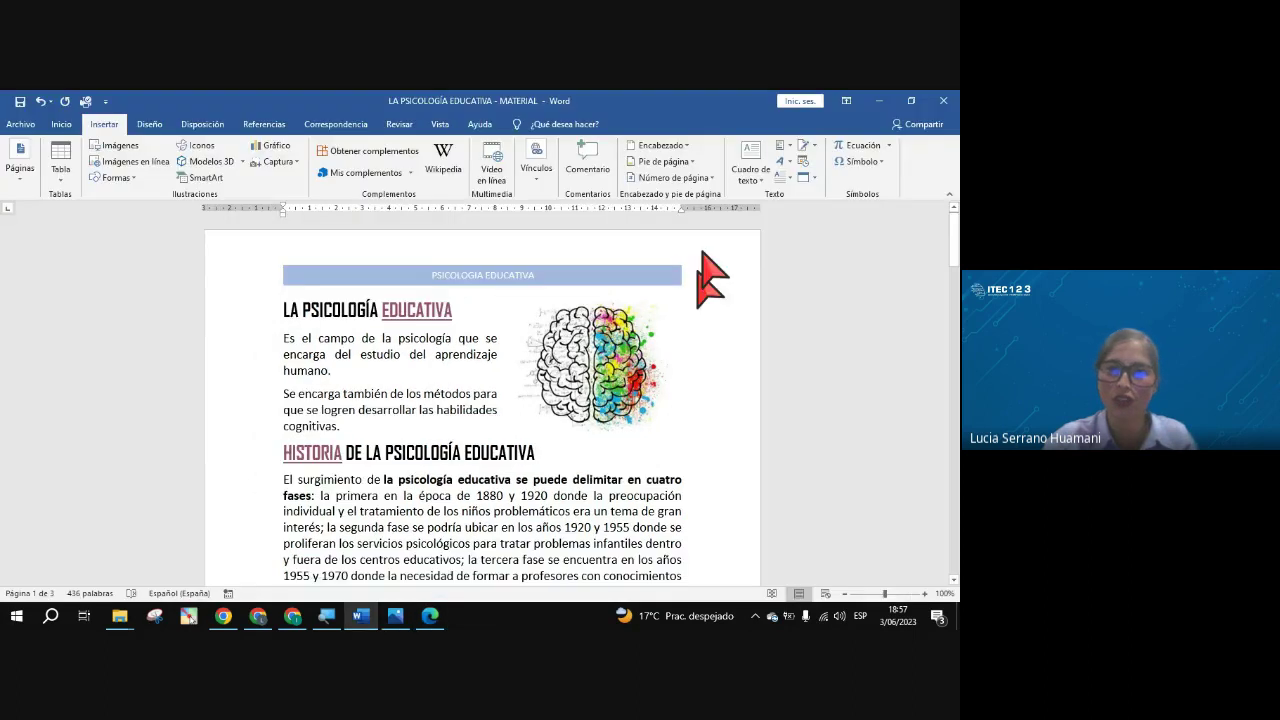
pyautogui.click(879, 101)
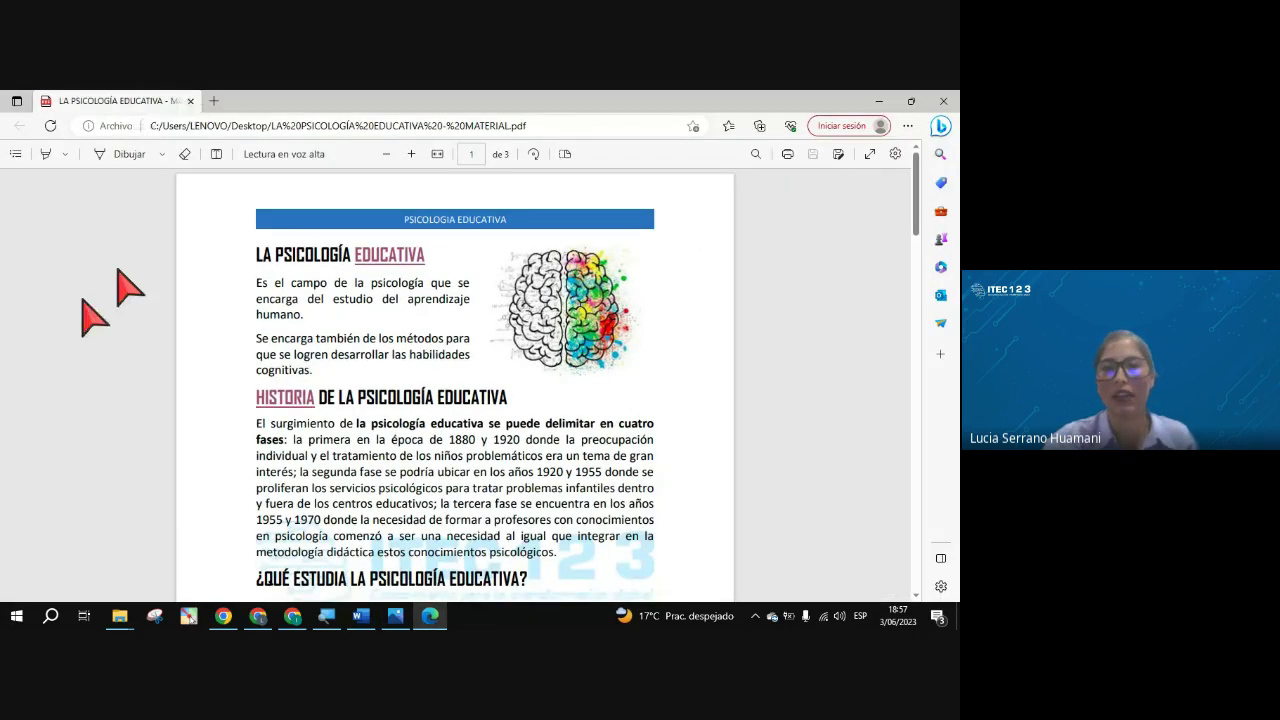
pyautogui.scroll(-10, 477, 529)
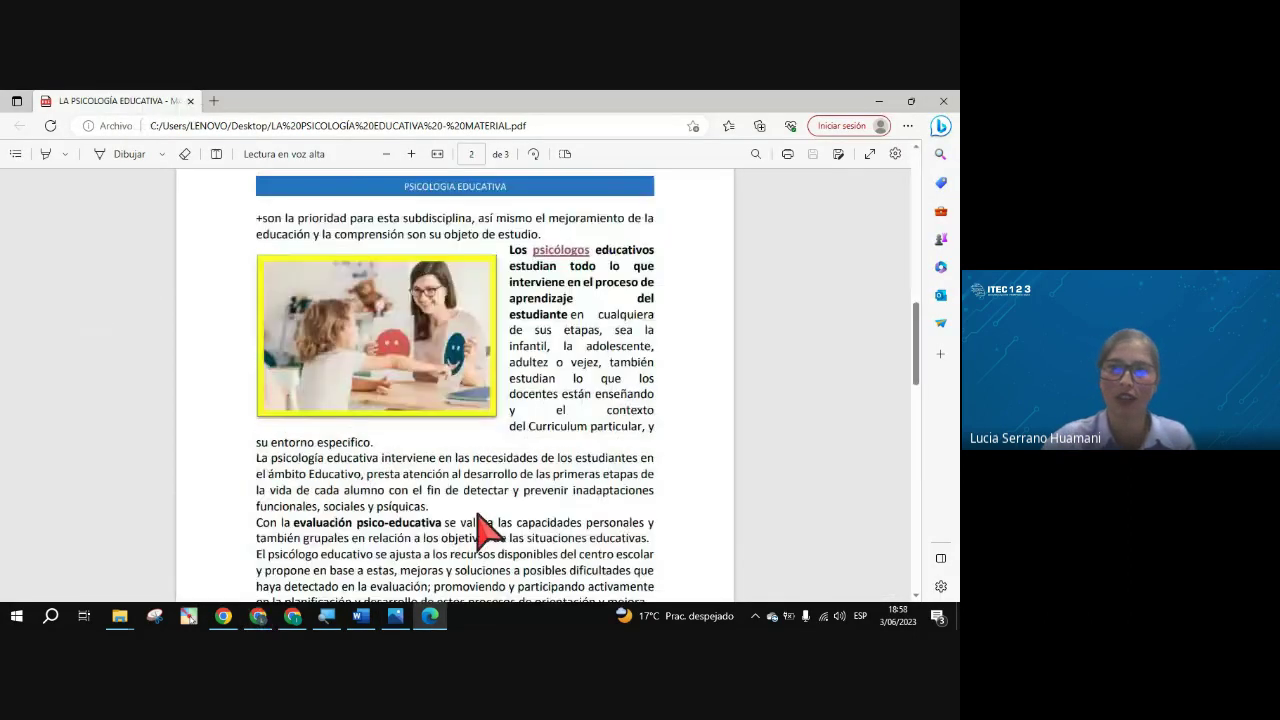
pyautogui.scroll(10, 486, 529)
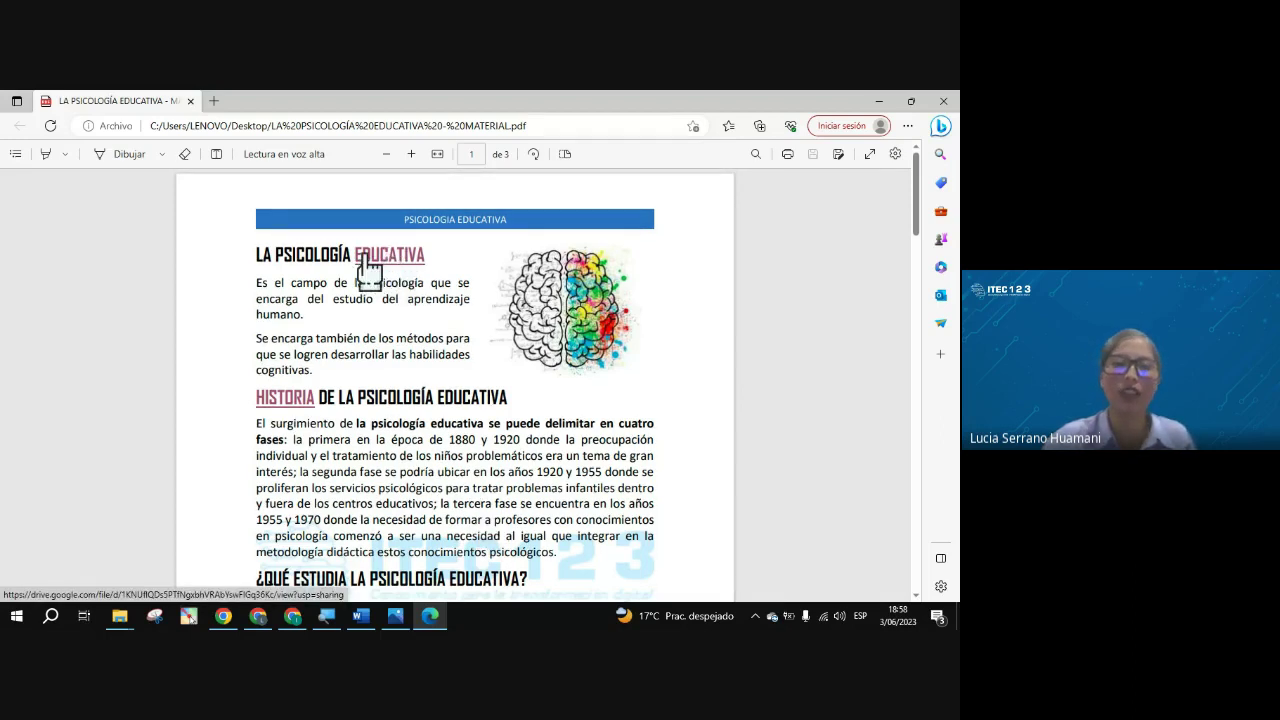
# Test the EDUCATIVA link in the PDF's opening heading, look through the linked Drive manual, and return to the PDF.
pyautogui.click(380, 272)
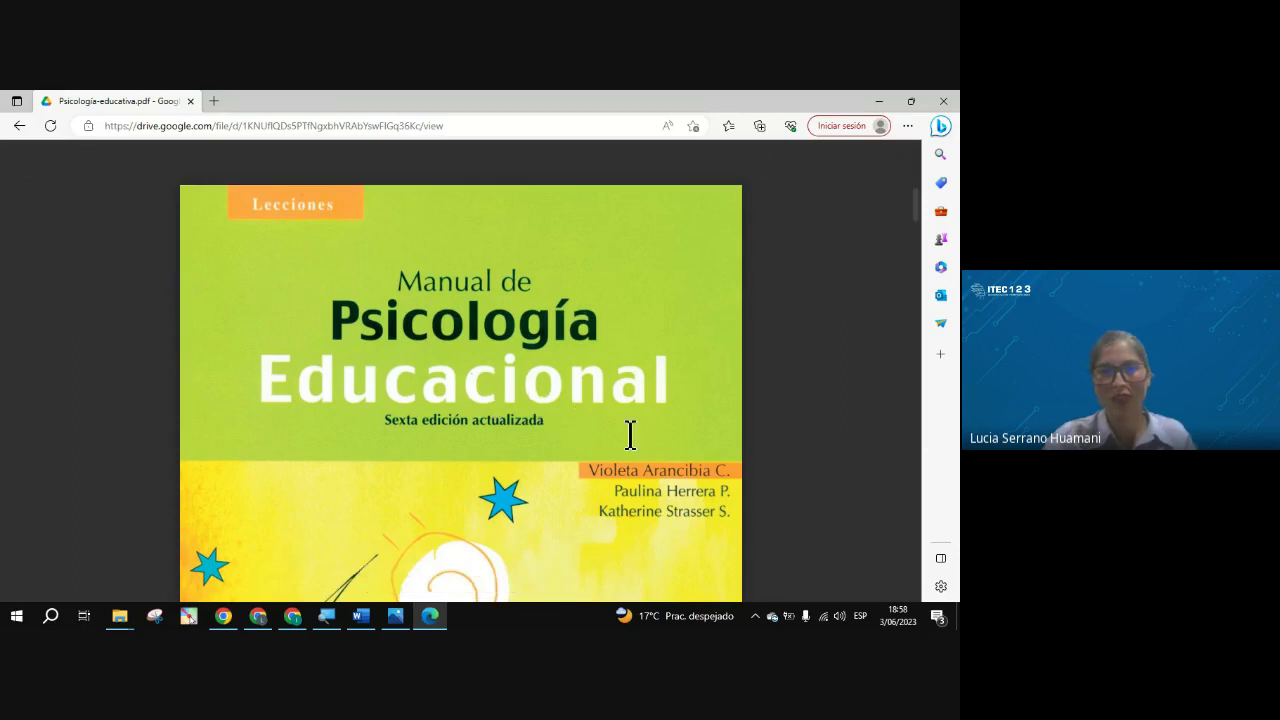
pyautogui.scroll(-3, 630, 435)
pyautogui.scroll(-5, 630, 435)
pyautogui.scroll(-9, 629, 435)
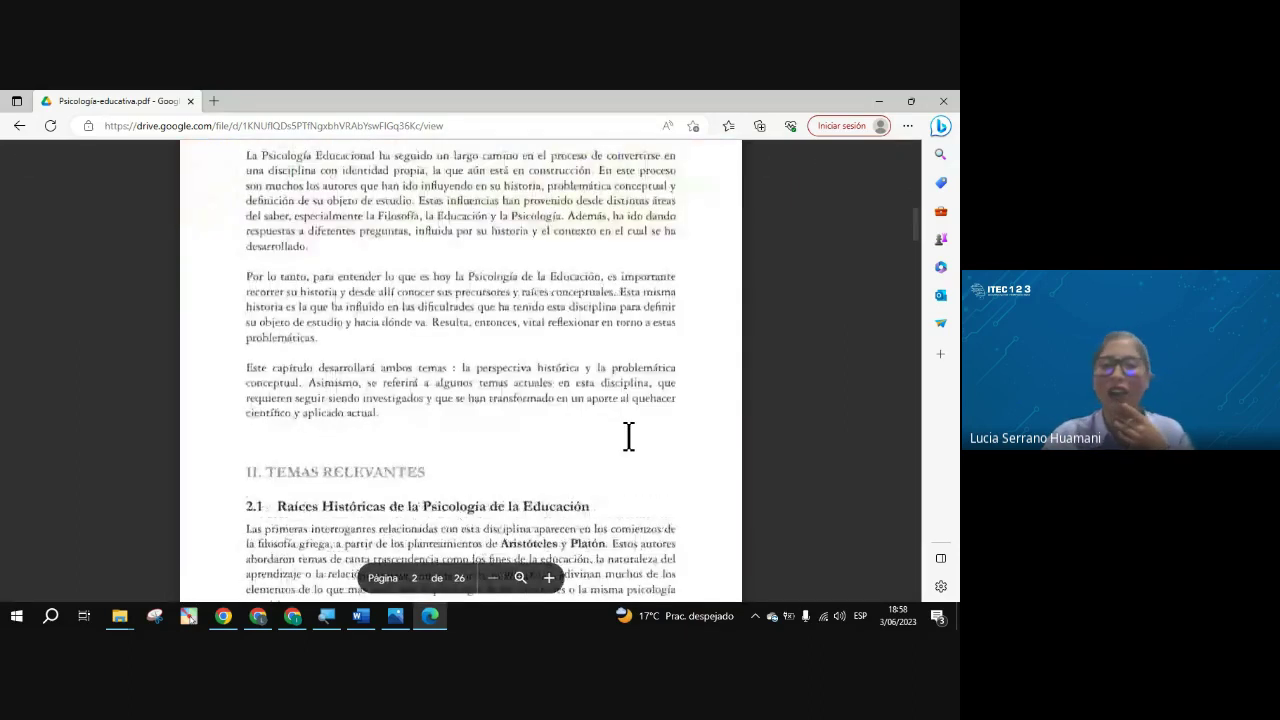
pyautogui.click(20, 125)
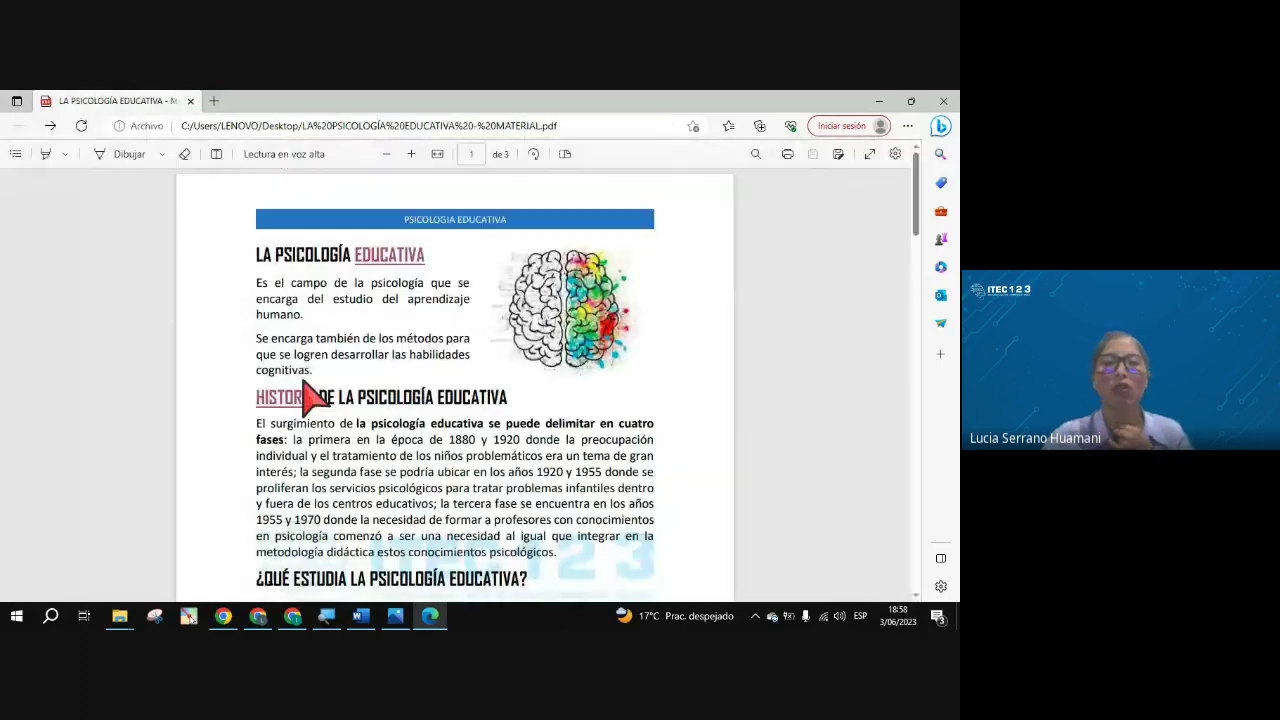
# Test the HISTORIA link in the PDF, view the linked timeline image, and return to the PDF.
pyautogui.scroll(-2, 310, 390)
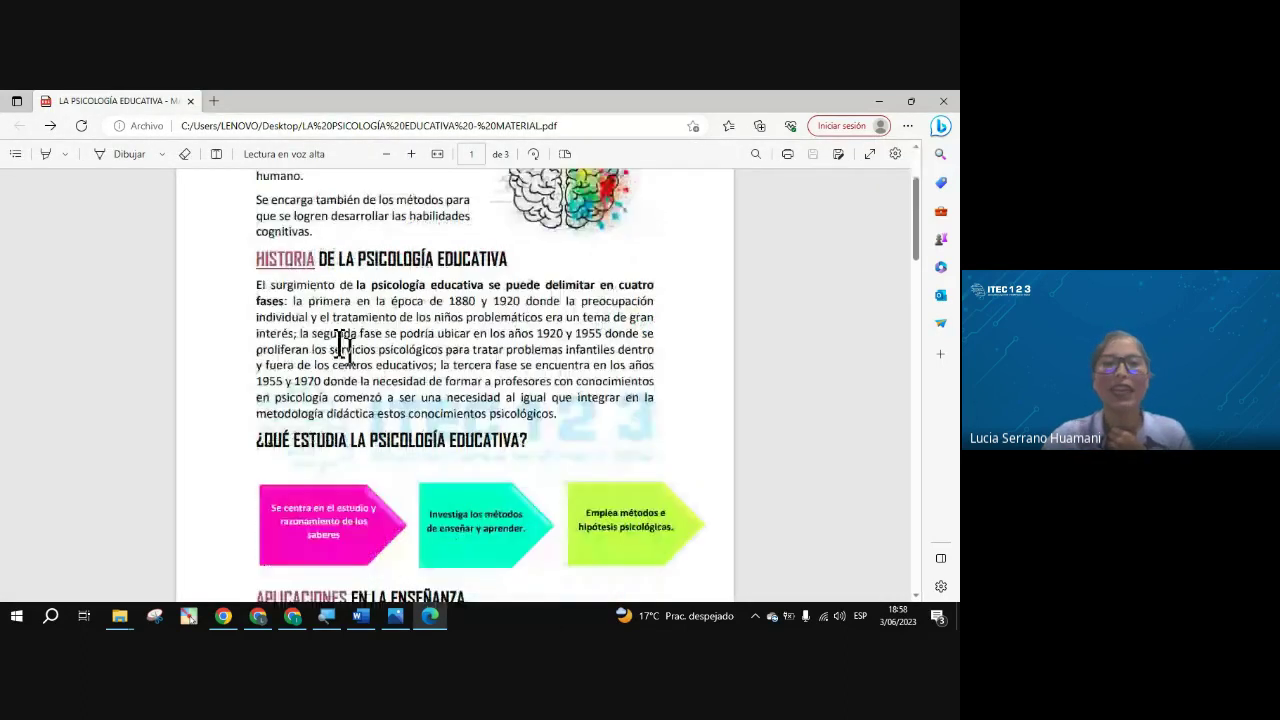
pyautogui.click(296, 262)
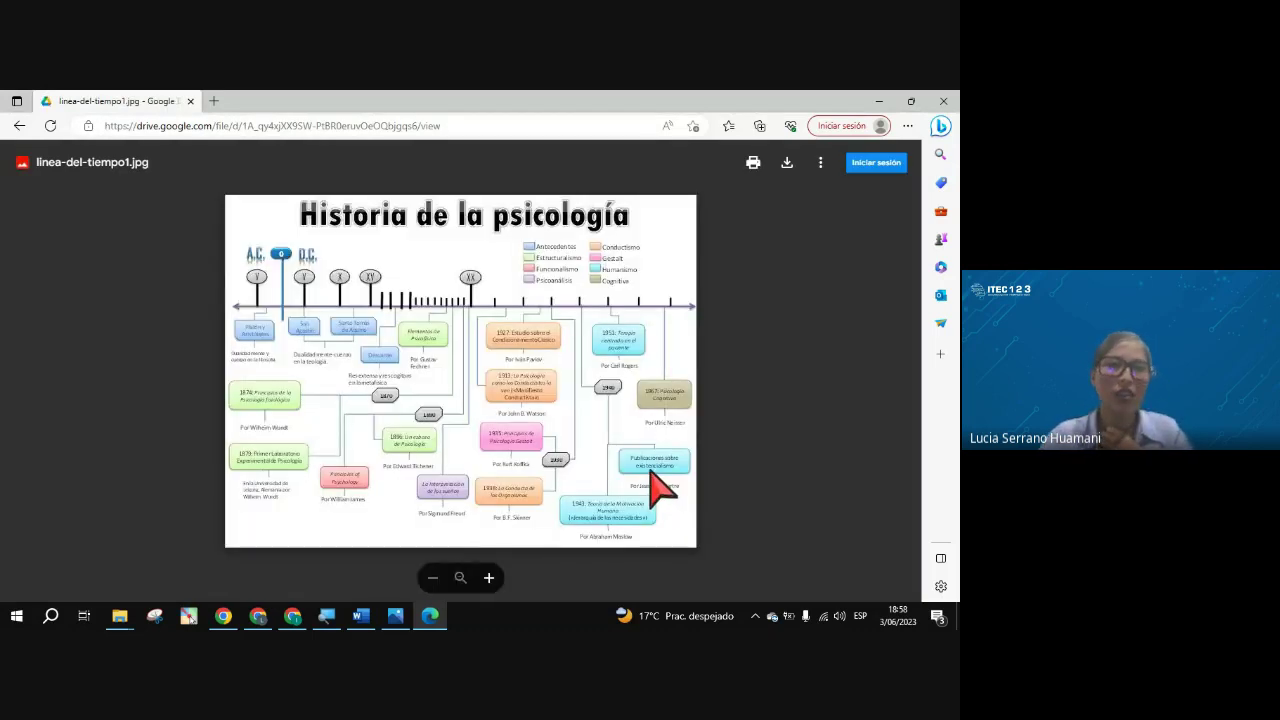
pyautogui.click(19, 125)
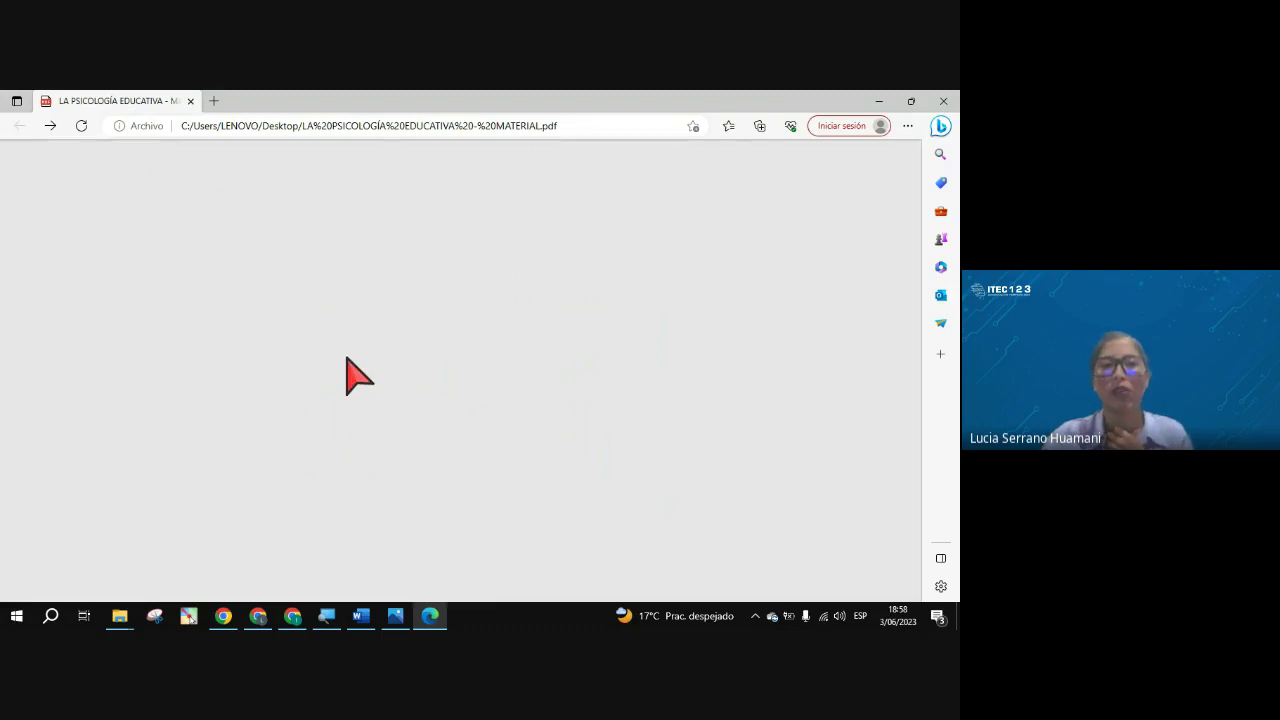
# Test the APLICACIONES link in the PDF, pause the linked YouTube video, and return to the PDF.
pyautogui.scroll(-3, 465, 362)
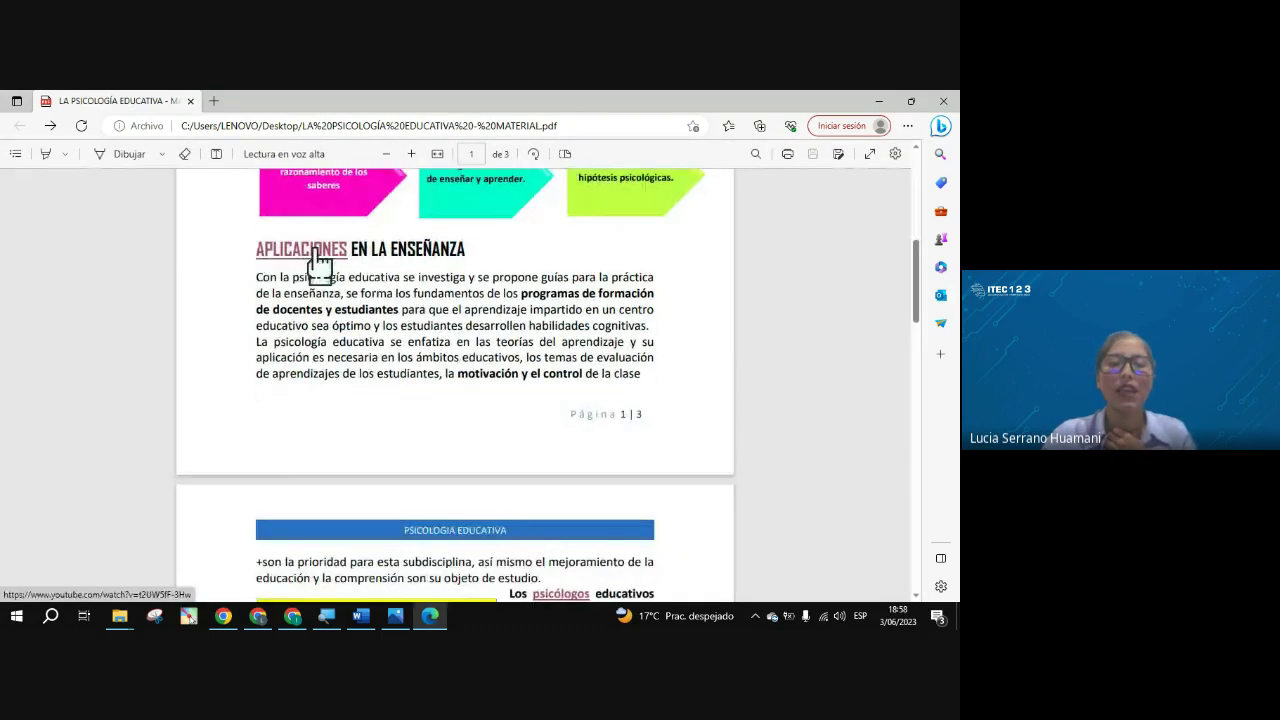
pyautogui.click(318, 258)
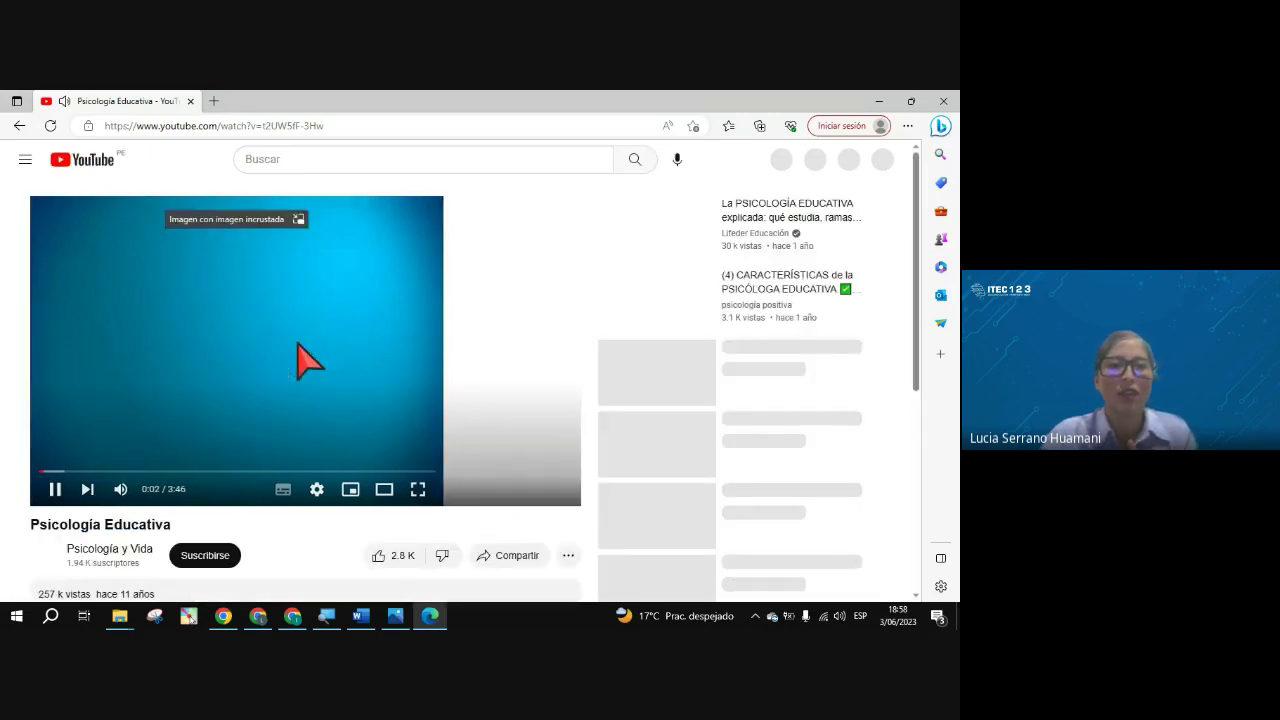
pyautogui.click(305, 358)
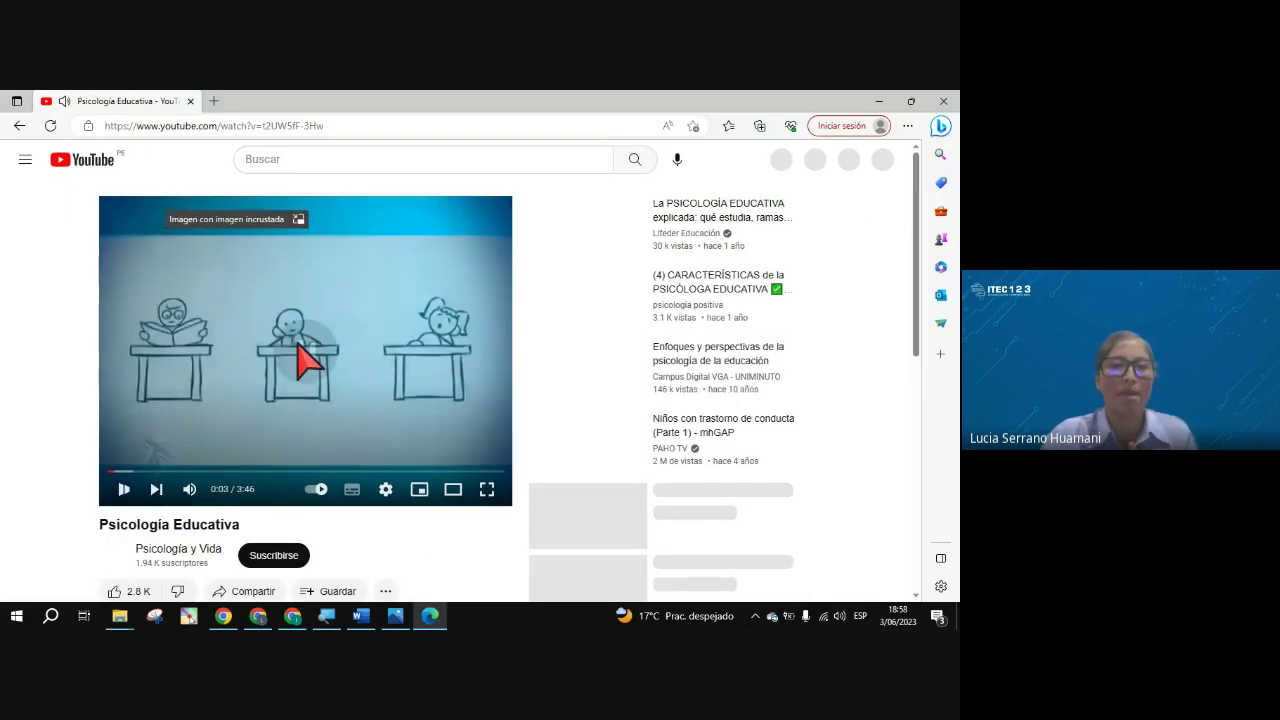
pyautogui.click(19, 127)
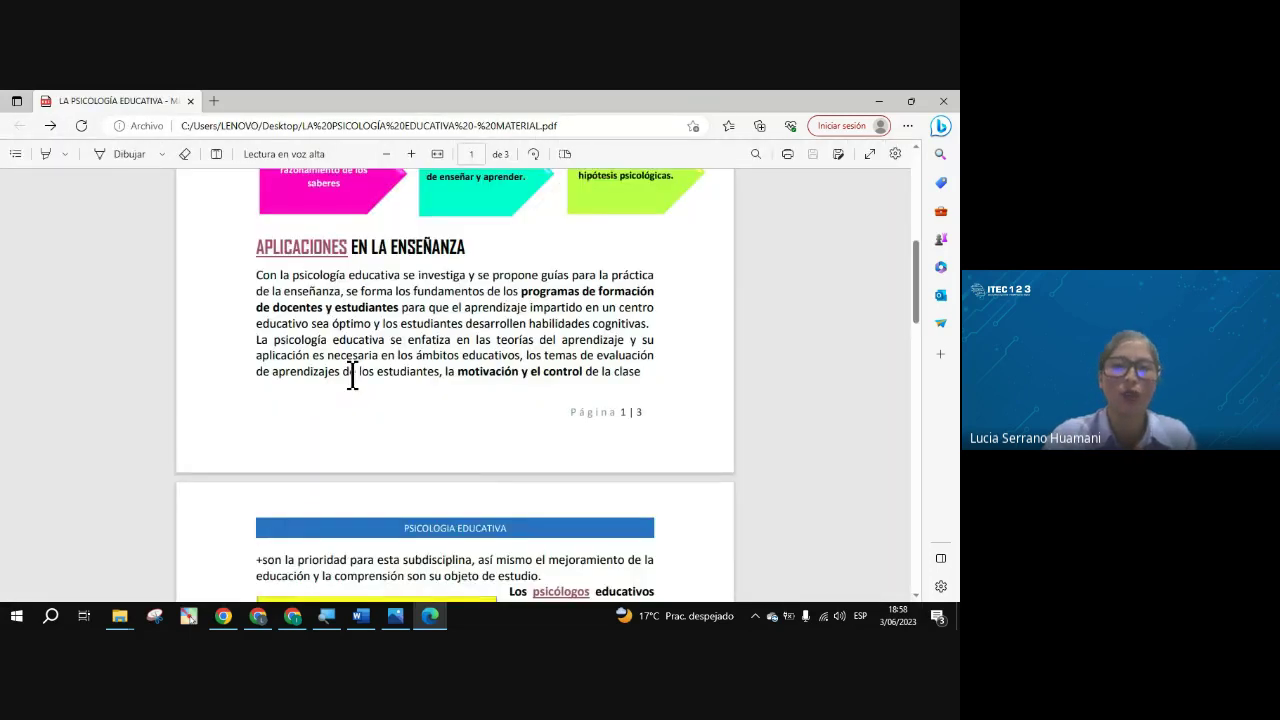
# Test the psicólogos link on page 2 of the PDF, view the linked UNIR article, and return to the PDF.
pyautogui.scroll(-4, 352, 376)
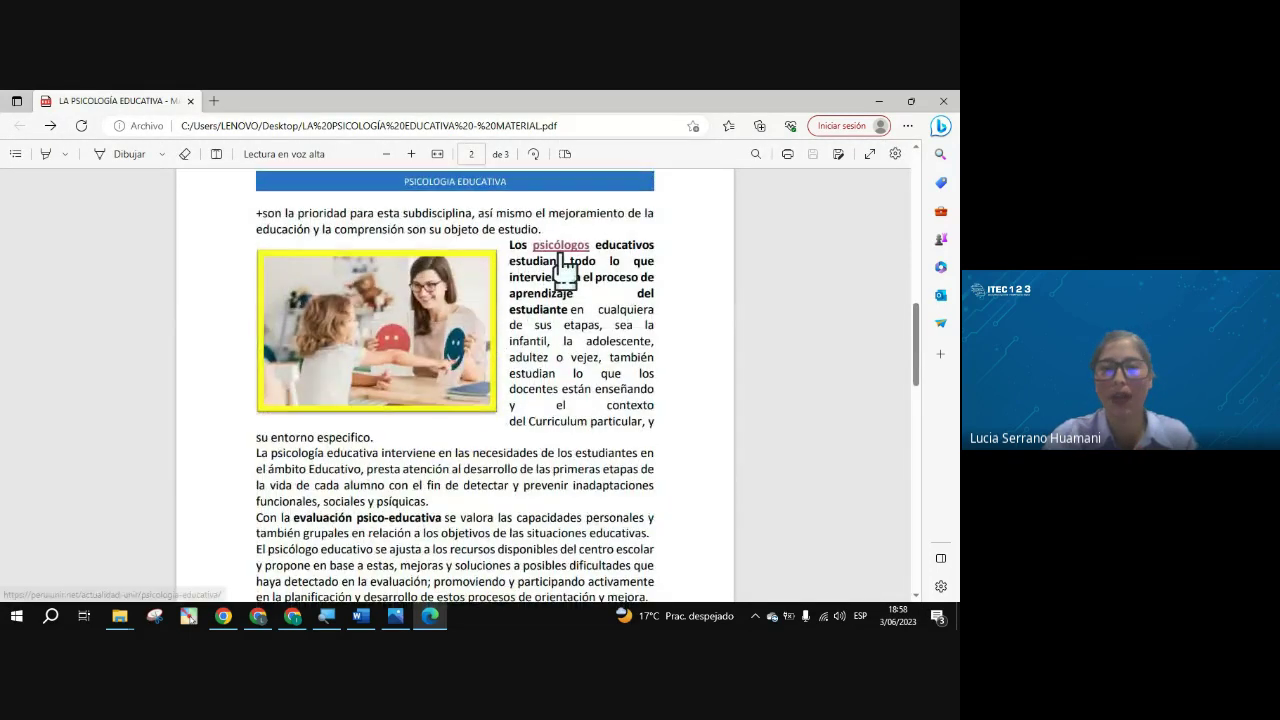
pyautogui.click(556, 248)
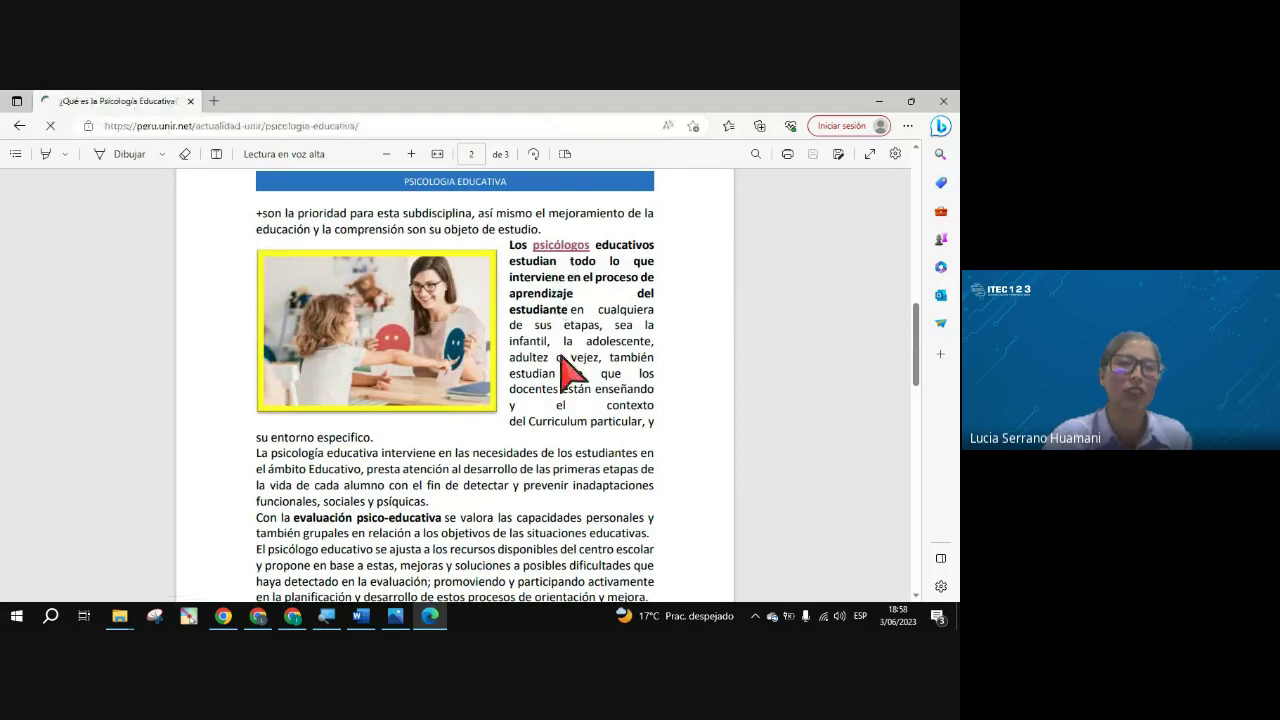
pyautogui.scroll(-1, 365, 427)
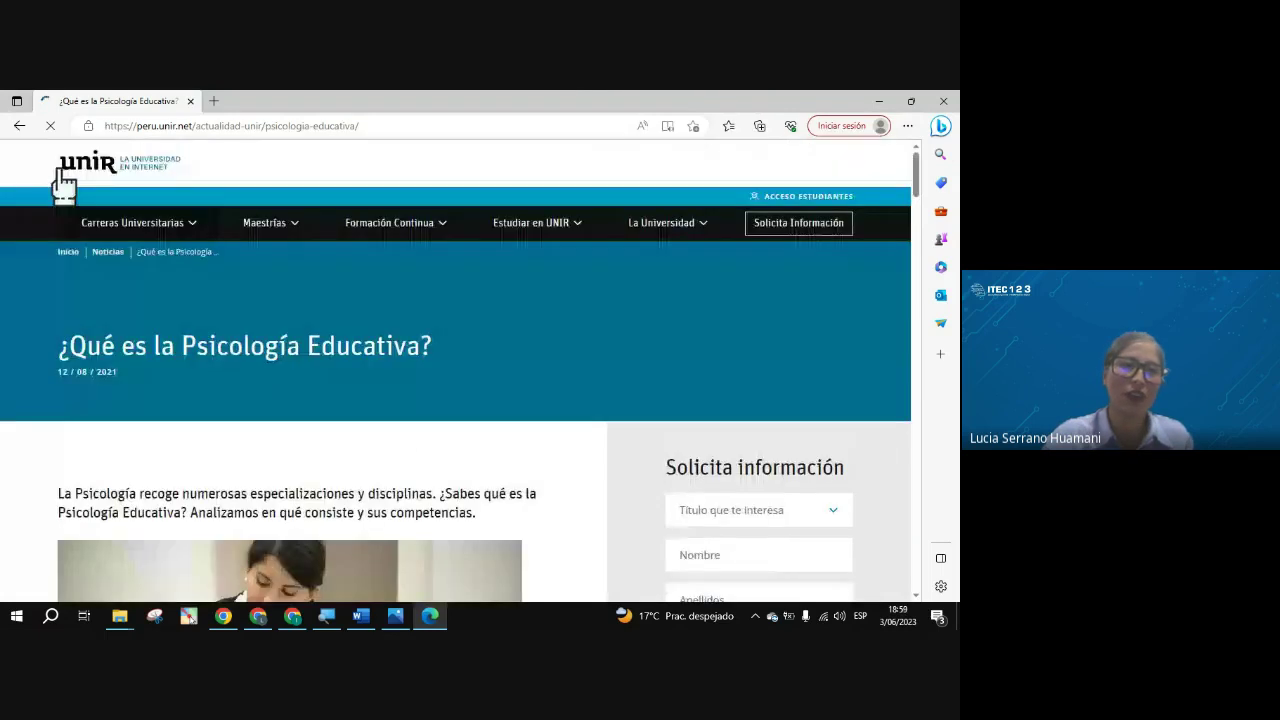
pyautogui.click(19, 126)
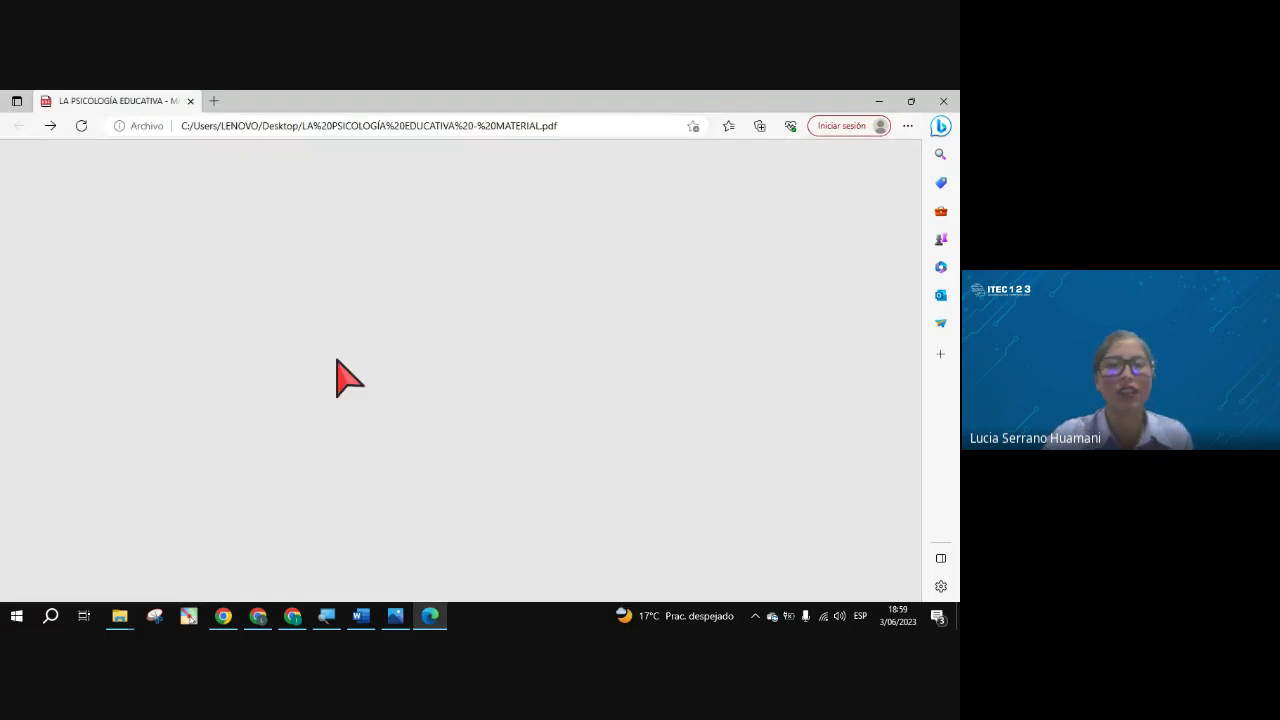